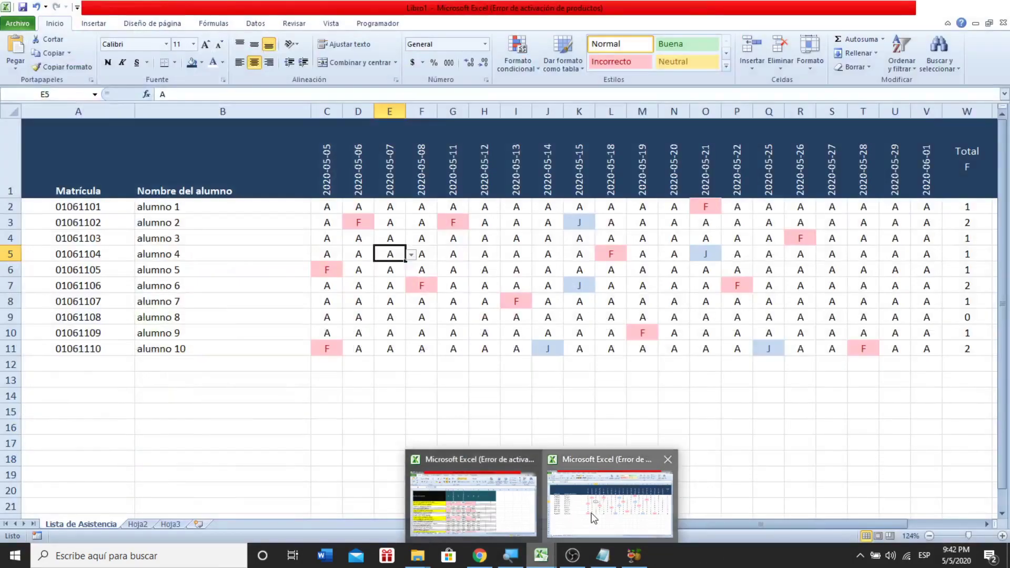
- Switch to the attendance list workbook and step along the first student's daily marks in row 2
left_click(591, 516)
left_click(256, 380)
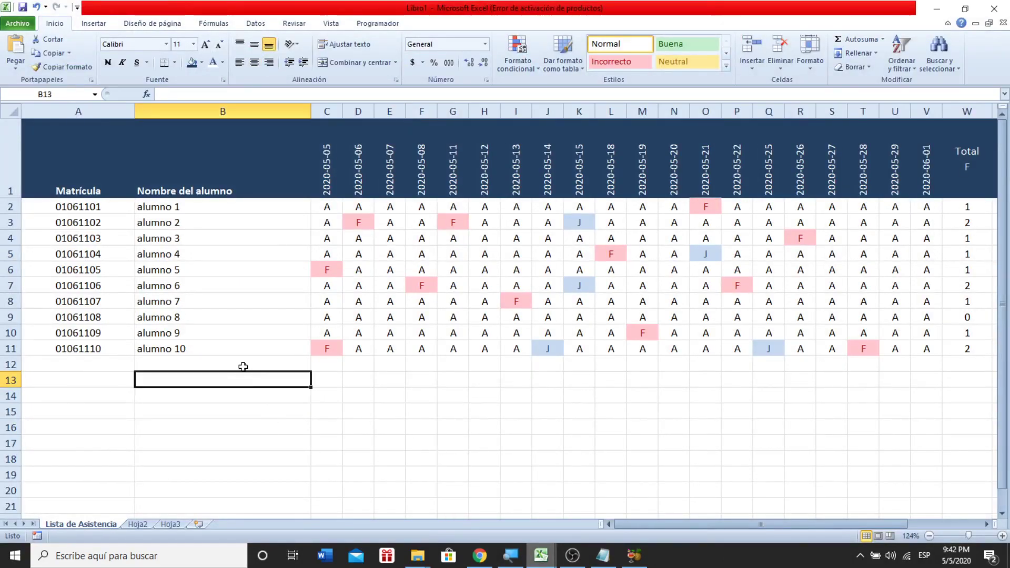
key("Left")
key("Up")
key("Up")
key("Up")
key("Up")
key("Up")
key("Up")
key("Up")
key("Up")
key("Up")
key("Up")
key("Up")
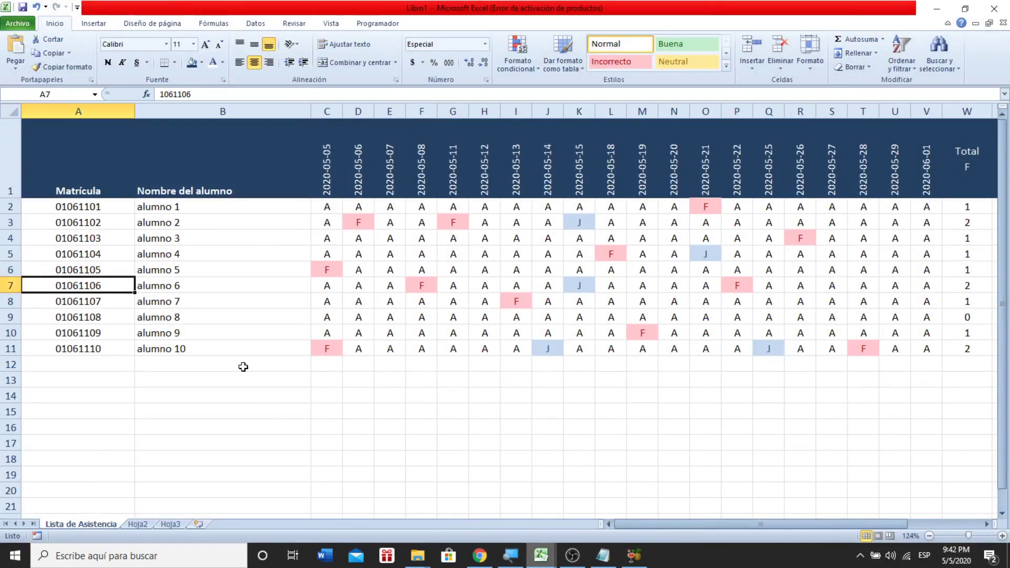
key("Right")
key("Right")
key("Right")
key("Right")
key("Right")
key("Right")
key("Right")
key("Right")
key("Right")
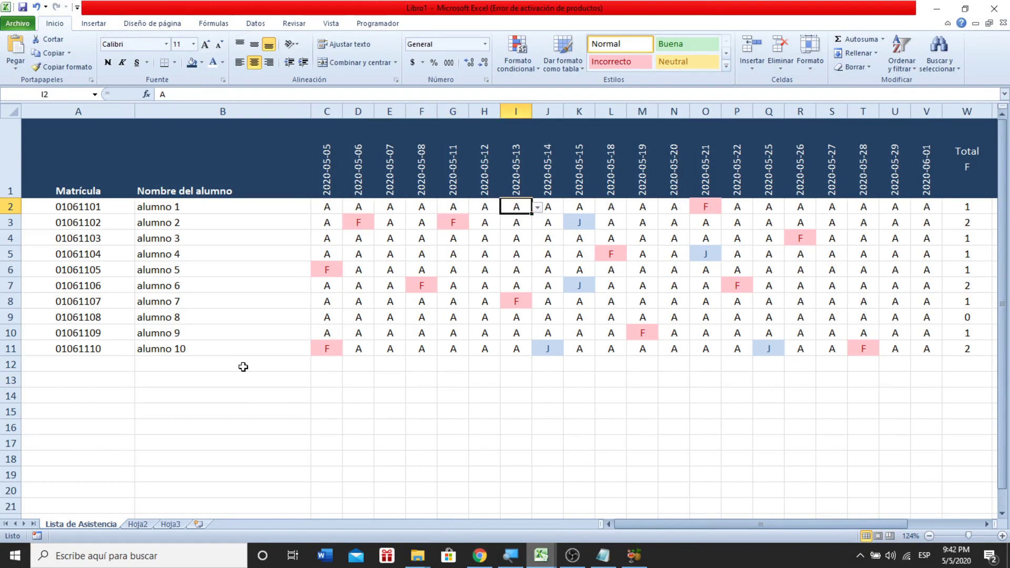
key("Right")
key("Right")
key("Right")
key("Right")
key("Right")
key("Right")
key("Right")
key("Right")
key("Right")
key("Right")
key("Right")
key("Right")
key("Right")
key("Right")
key("Right")
key("Right")
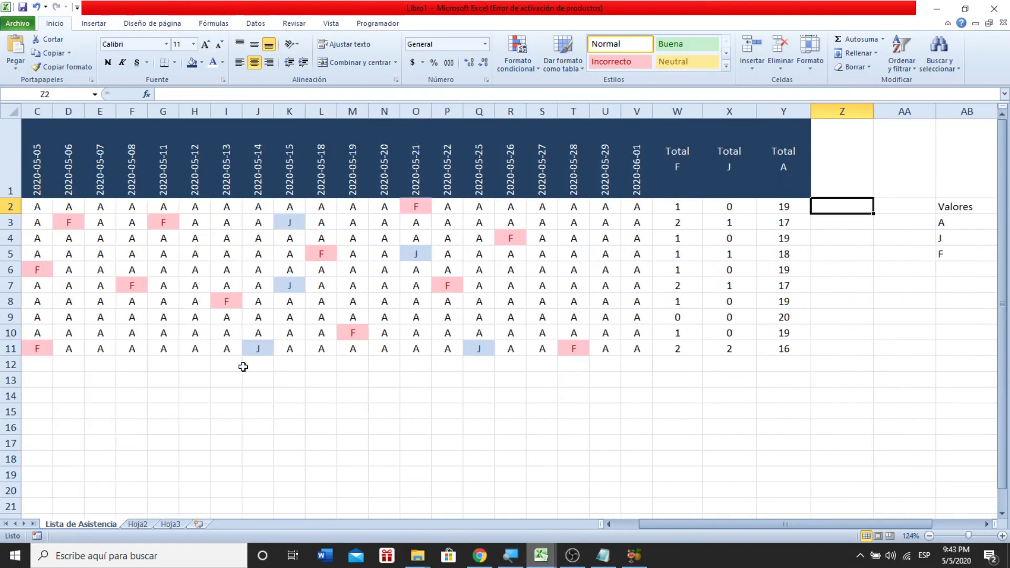
key("Left")
key("Left")
key("Left")
key("Left")
- Inspect the Total F, J and A CONTAR.SI counts from W2, then return to the student IDs
key("Left")
key("Left")
key("Right")
key("Right")
key("Right")
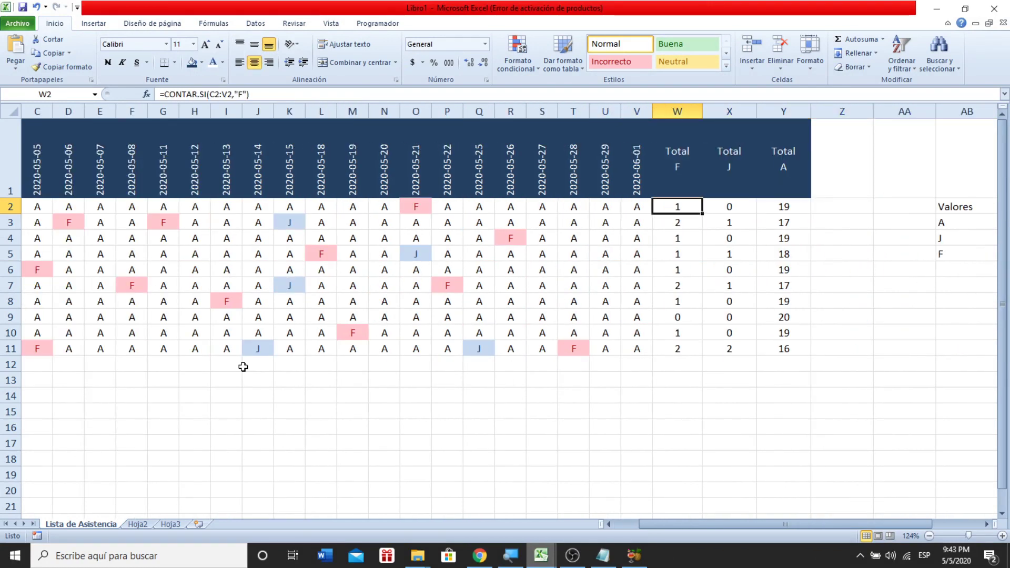
key("Left")
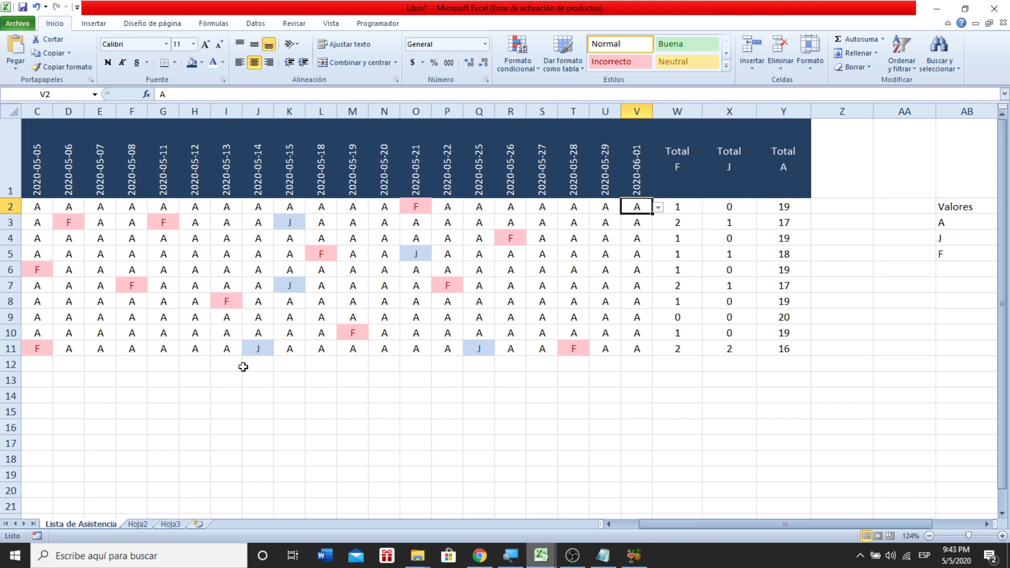
key("Right")
key("Right")
key("Right")
key("Left")
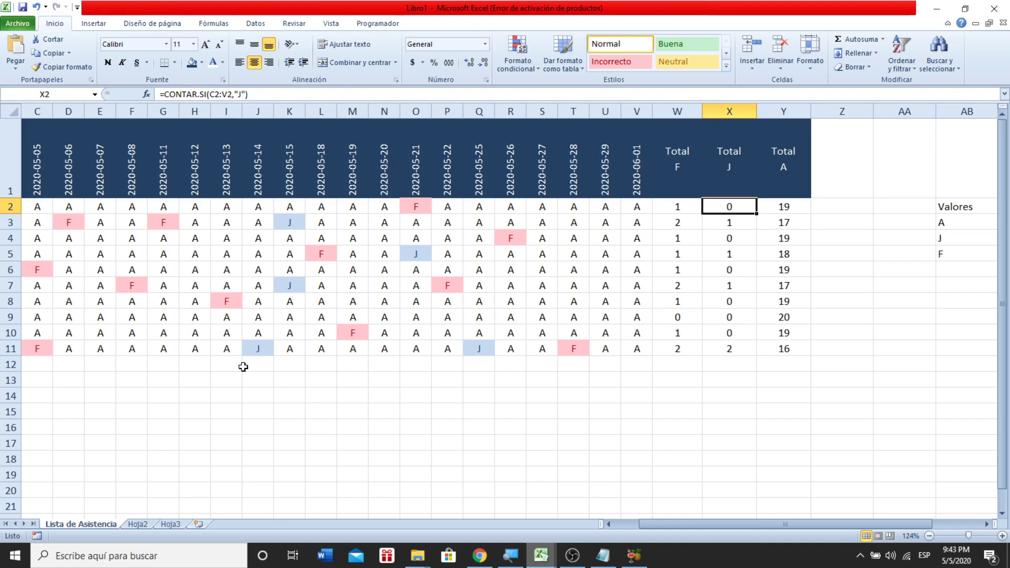
key("Right")
key("Left")
key("Left")
key("Left")
key("Left")
key("Left")
key("Left")
key("Left")
key("Left")
key("Left")
key("Left")
key("Left")
key("Left")
key("Left")
key("Left")
key("Left")
key("Left")
key("Left")
key("Left")
key("Left")
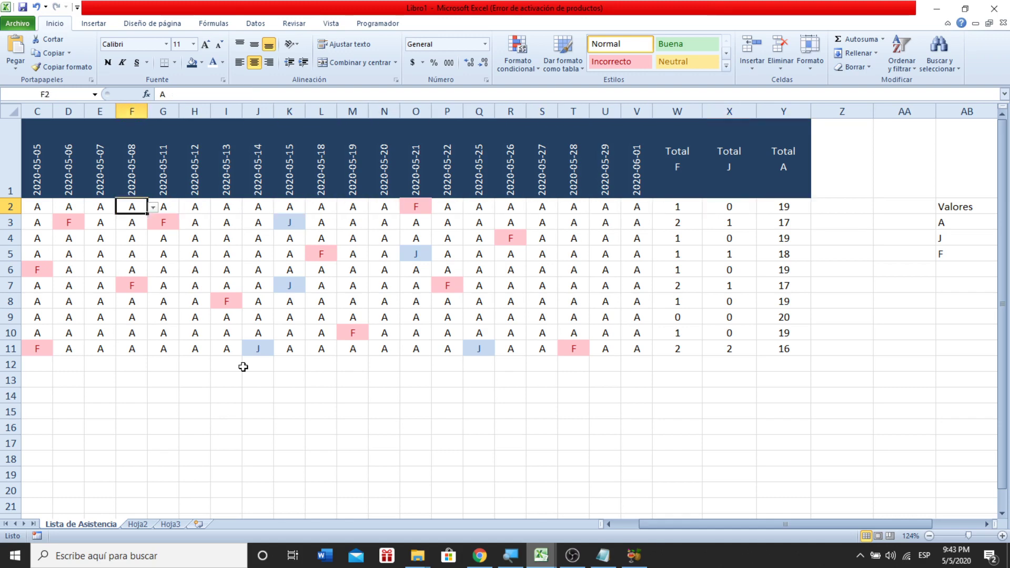
key("Left")
key("Left")
key("Left")
key("Left")
key("Left")
key("Right")
key("Right")
key("Down")
key("Left")
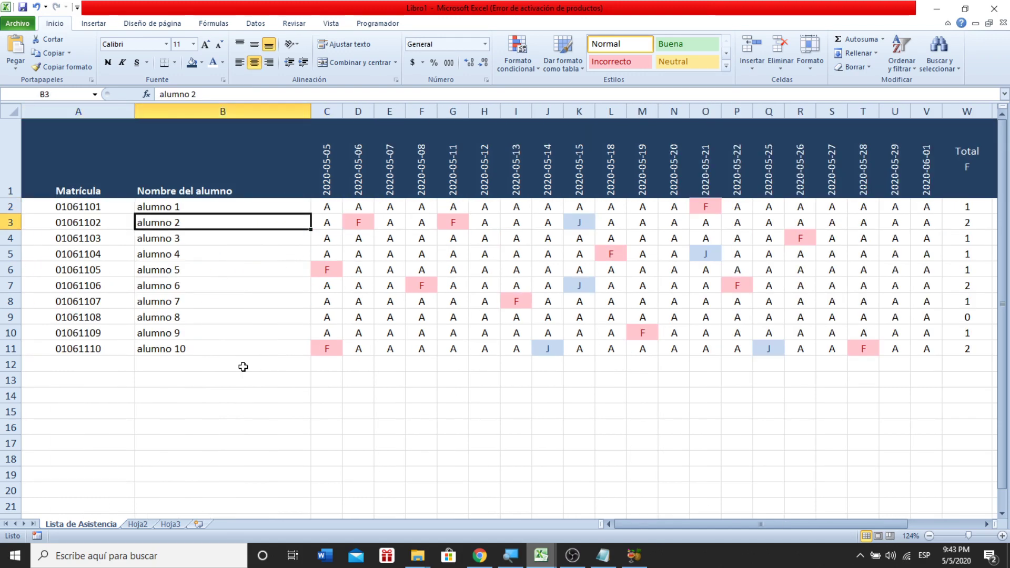
key("Left")
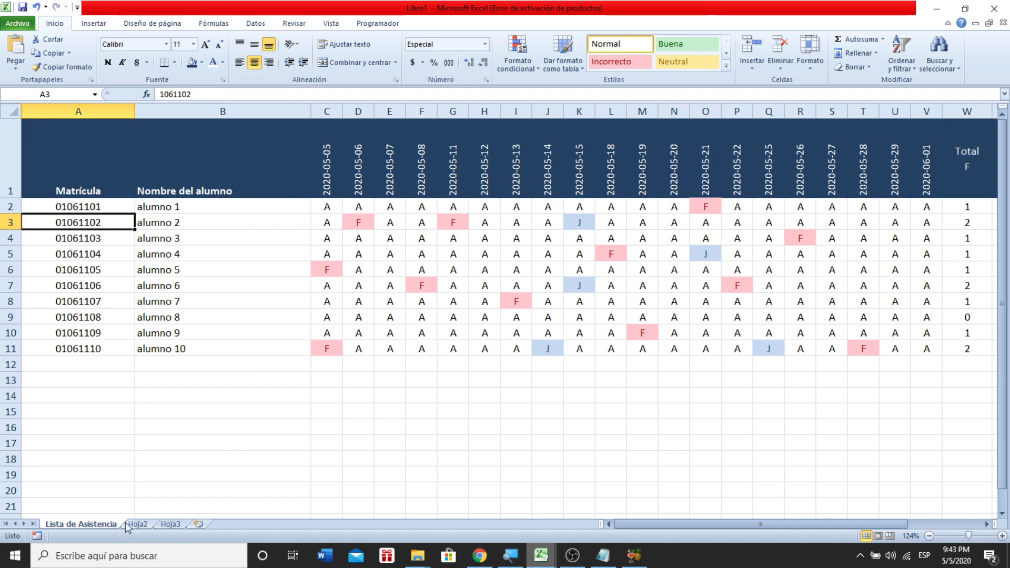
- Bring the Notepad class notes forward and add empty lines after the Parcial 3 weighting line
left_click(616, 560)
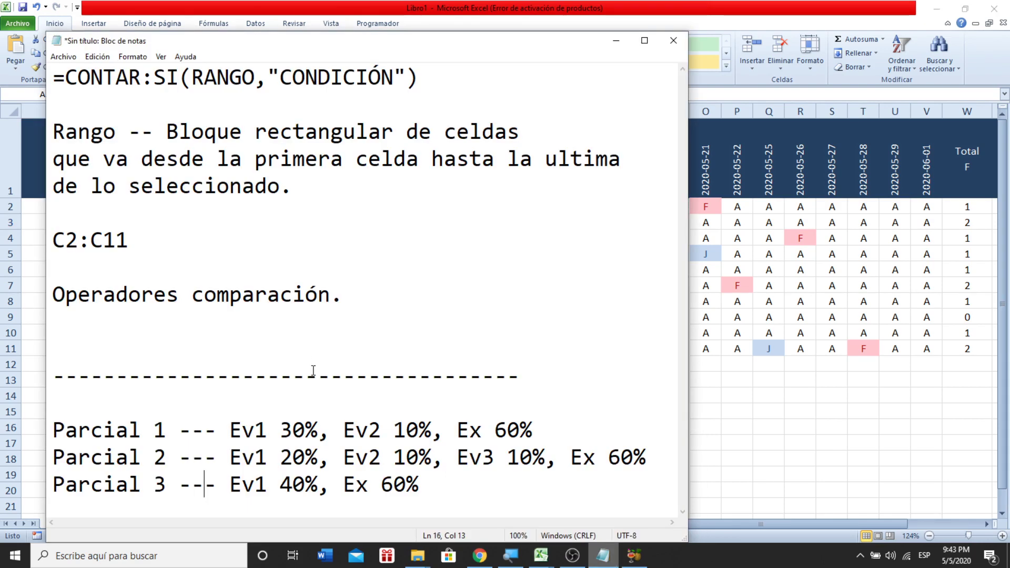
key("Right")
key("Right")
key("Right")
key("Right")
key("Right")
key("Right")
key("Right")
key("Right")
key("Right")
key("Right")
key("Right")
key("Right")
key("Right")
key("Right")
key("Right")
key("Right")
key("Right")
key("Return")
key("Return")
key("Return")
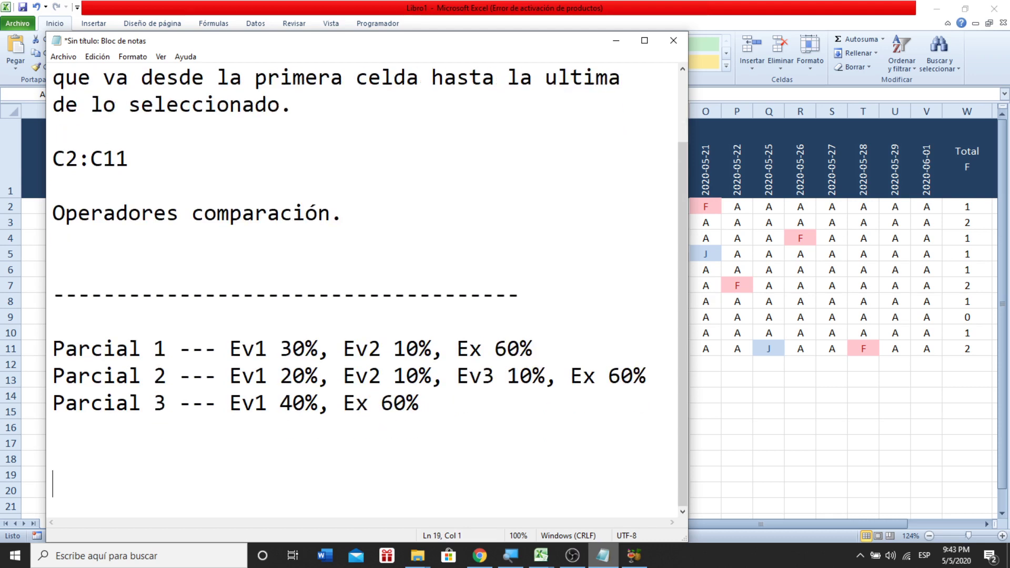
key("Return")
key("Return")
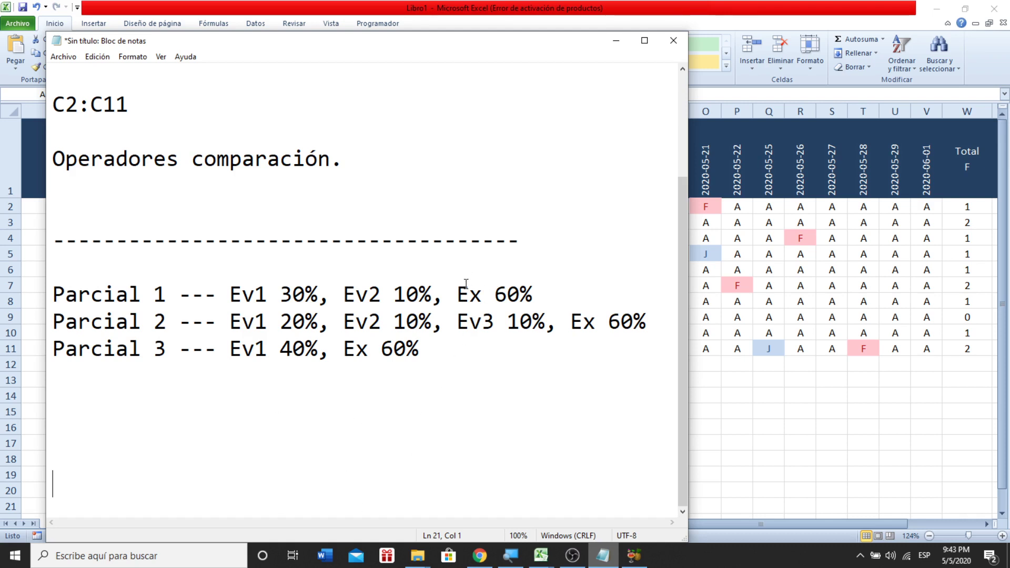
- Highlight the Parcial 1 exam and evaluation weights, including the 60% exam share
left_click_drag(463, 295, 534, 287)
double_click(521, 293)
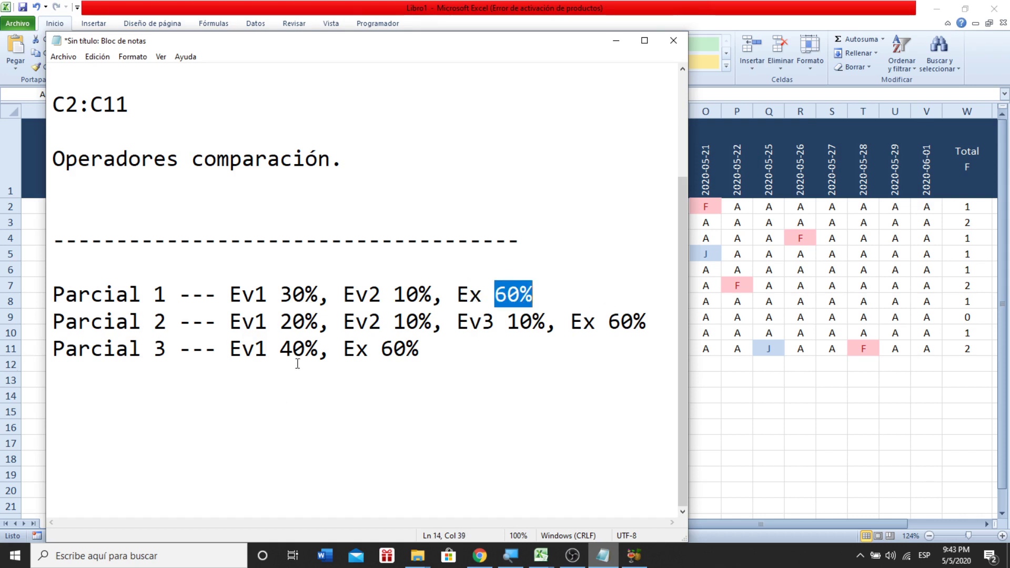
left_click(369, 348)
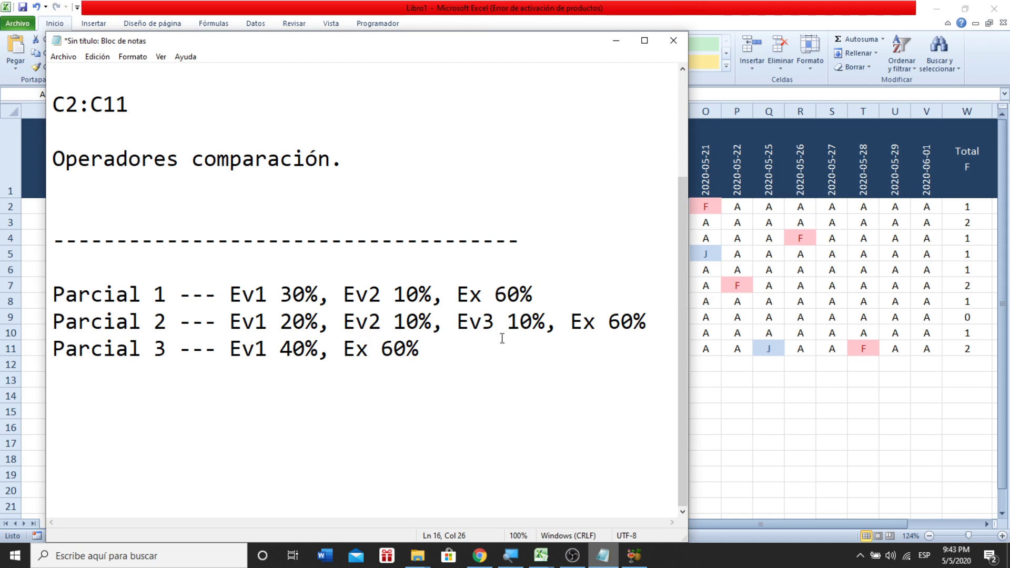
double_click(583, 321)
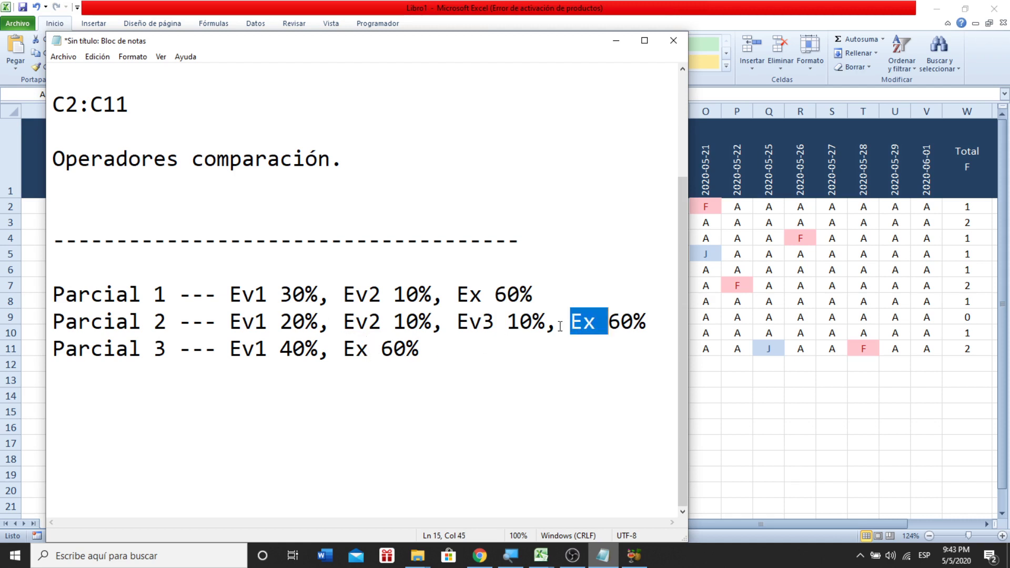
double_click(469, 303)
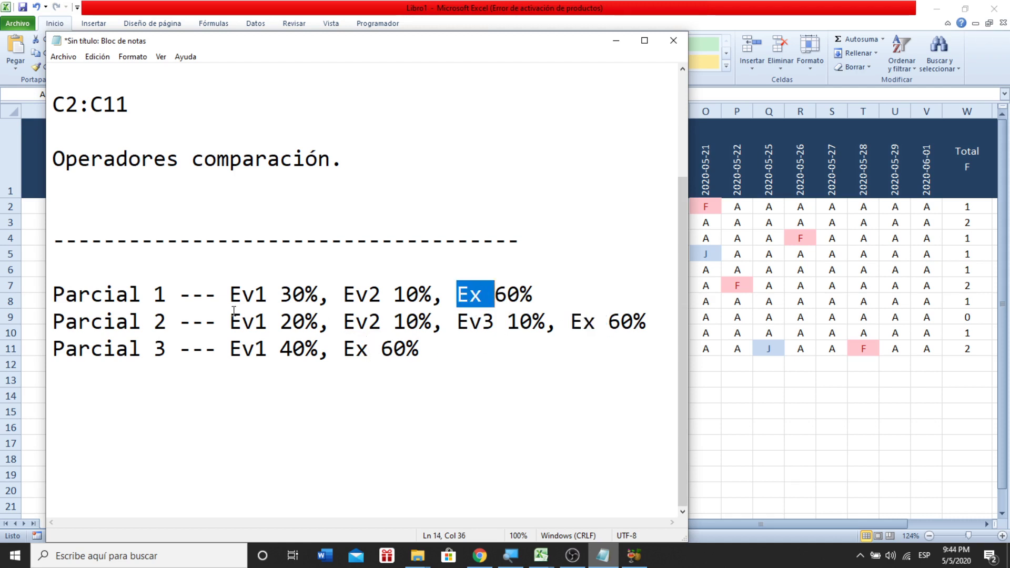
left_click_drag(228, 302, 429, 291)
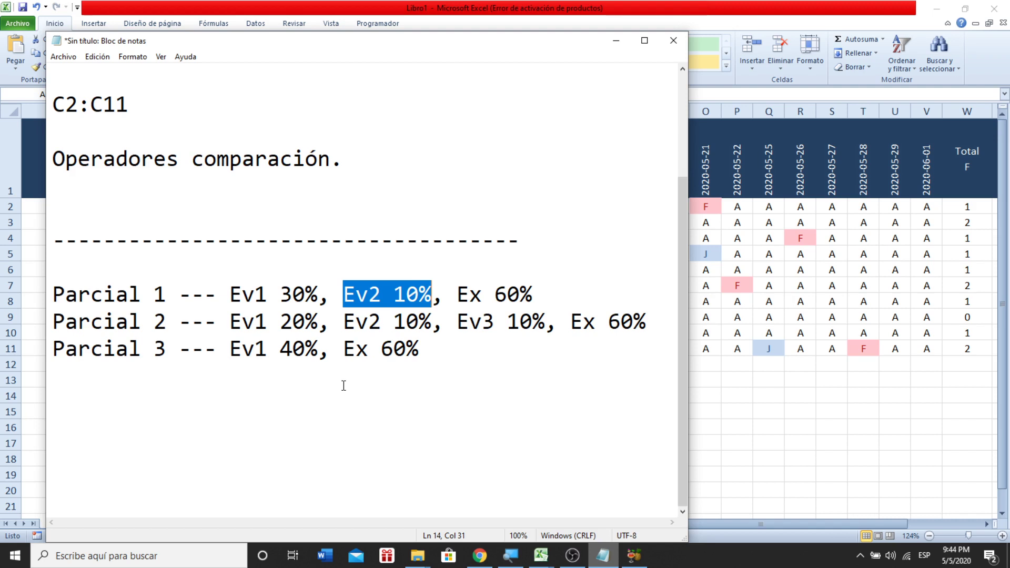
left_click(343, 386)
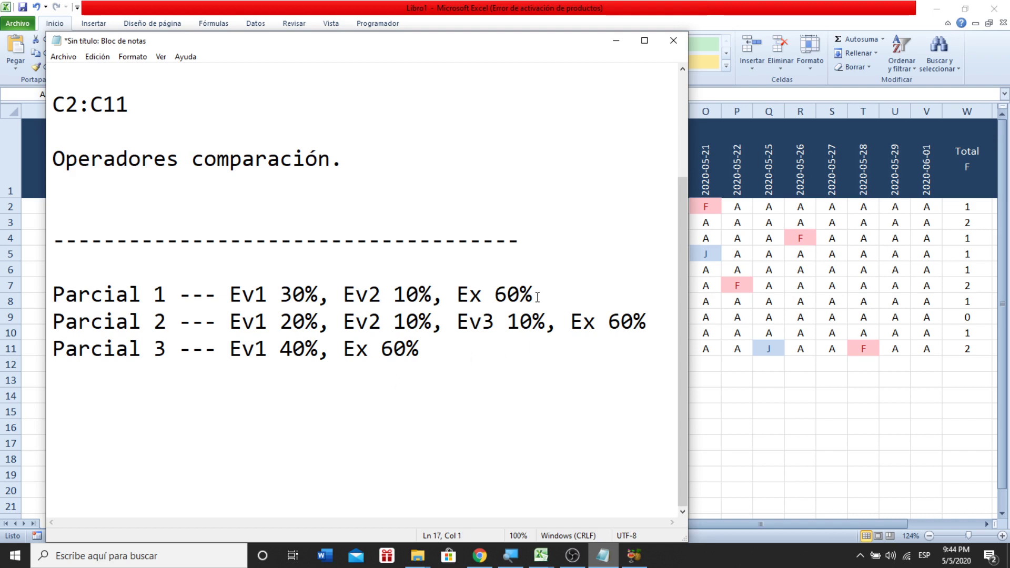
double_click(505, 296)
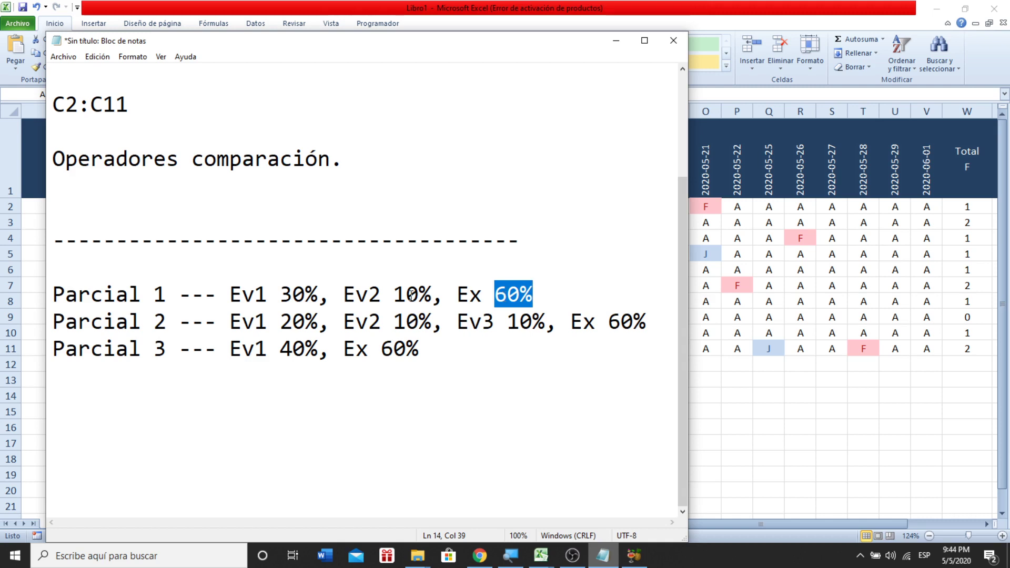
- Highlight Parcial 2's 20%, 10%, 10% and 60% weights and Parcial 3's Ev1 40%, then hide Notepad
double_click(298, 321)
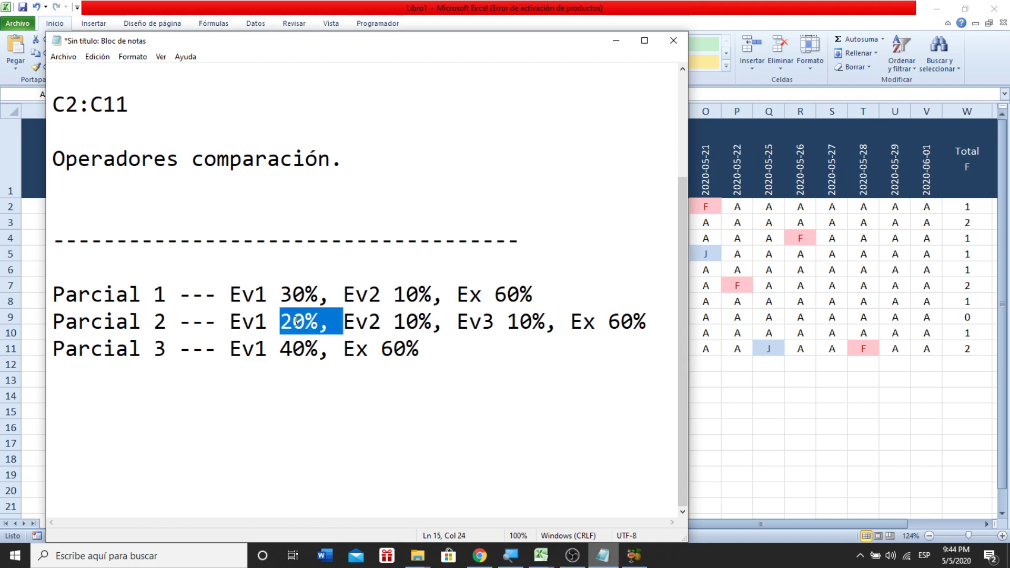
double_click(417, 321)
double_click(519, 322)
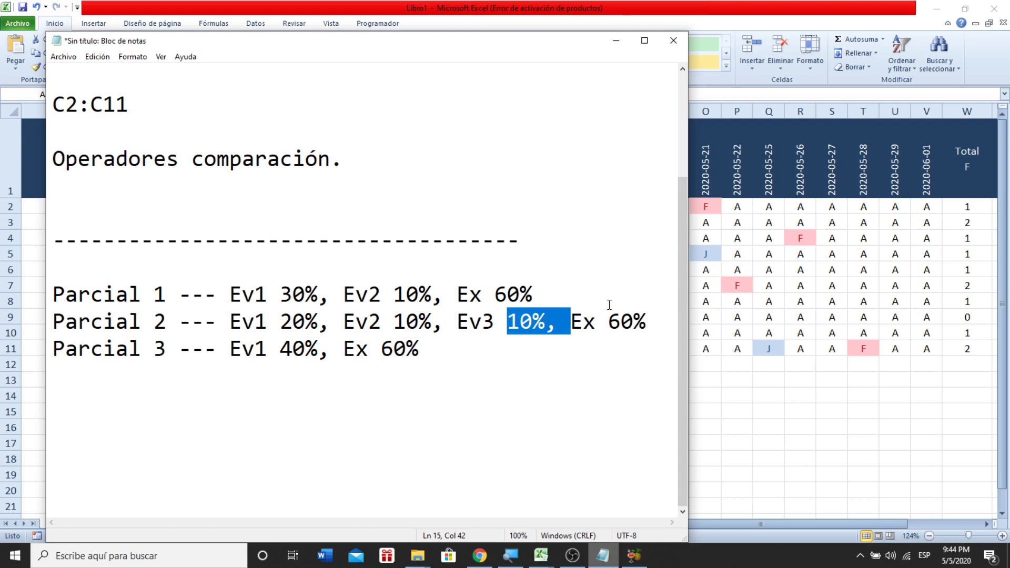
double_click(622, 326)
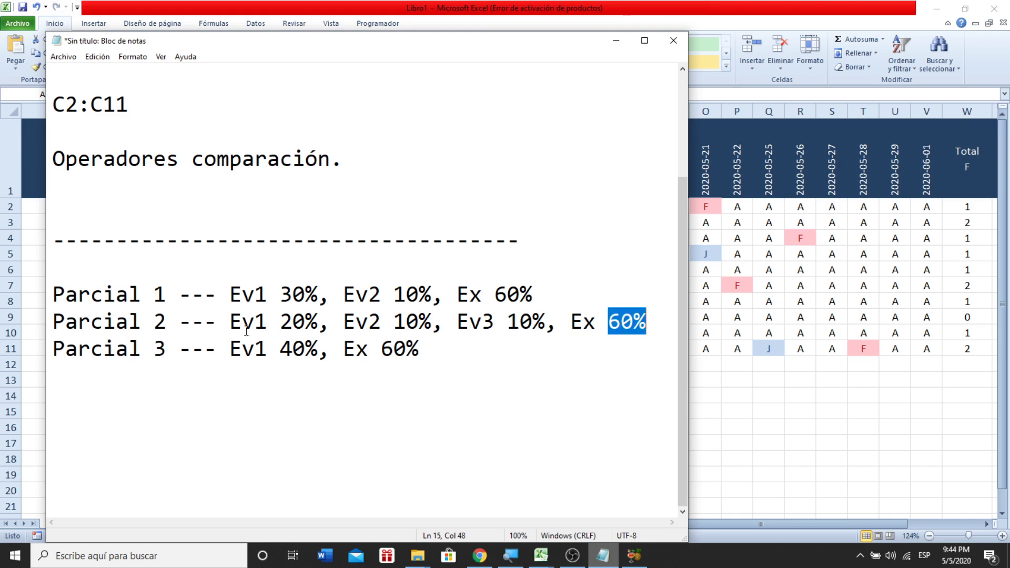
left_click_drag(231, 347, 319, 348)
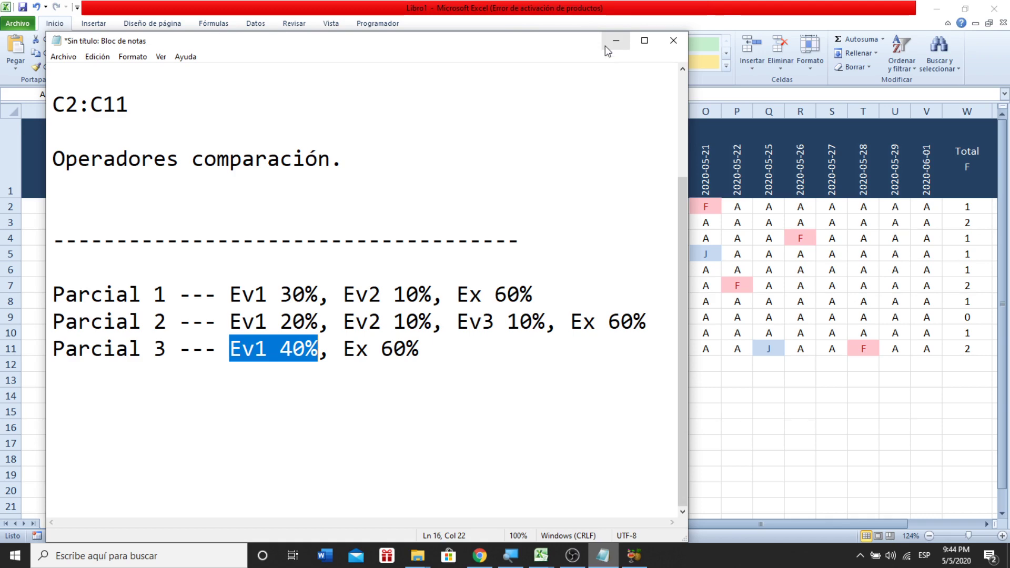
left_click(605, 46)
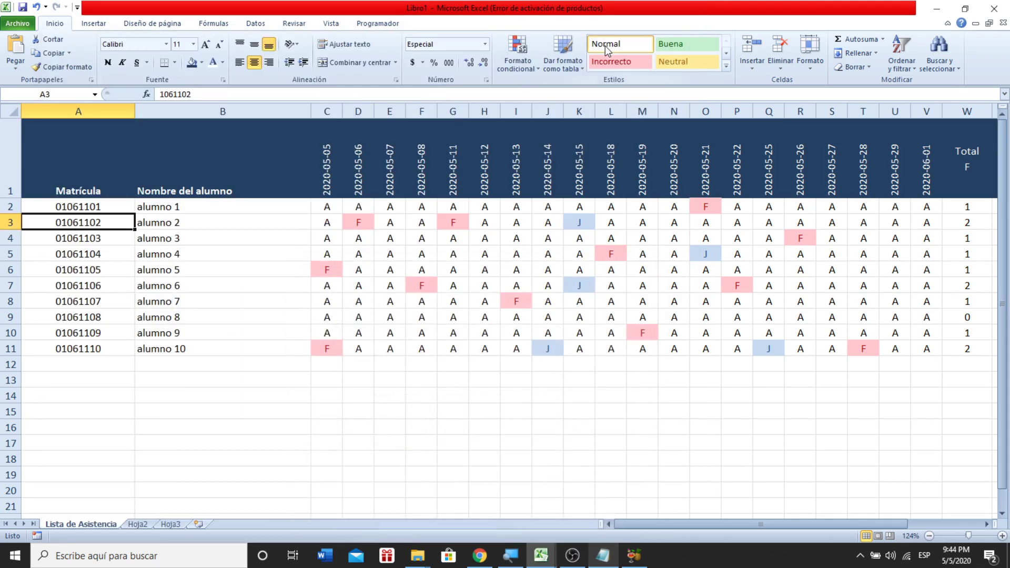
- Try editing the name in B2, then undo to keep 'alumno 1' unchanged
left_click(186, 206)
type("A")
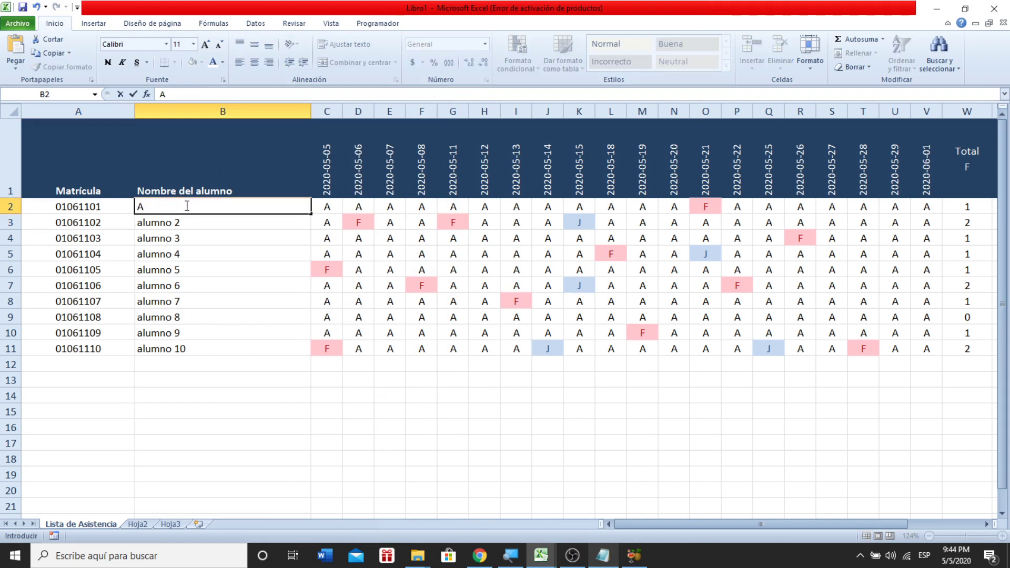
key("BackSpace")
type("Gonza")
key("BackSpace")
key("BackSpace")
key("BackSpace")
key("BackSpace")
key("BackSpace")
key("ctrl+z")
left_click(219, 330)
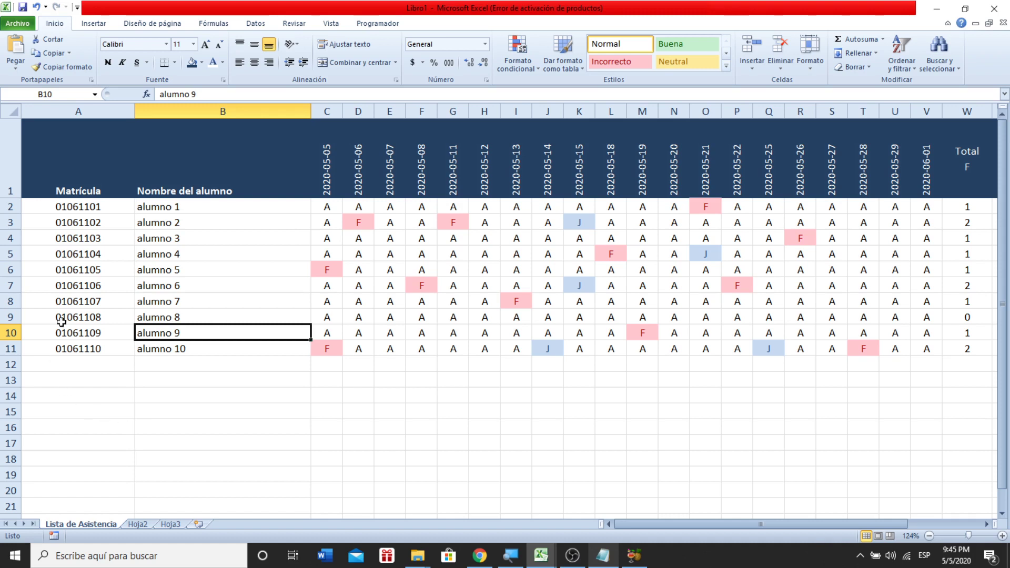
- Select the student IDs and names in A2:B10, then go to the empty Hoja2 sheet
left_click_drag(65, 171, 574, 340)
left_click(187, 243)
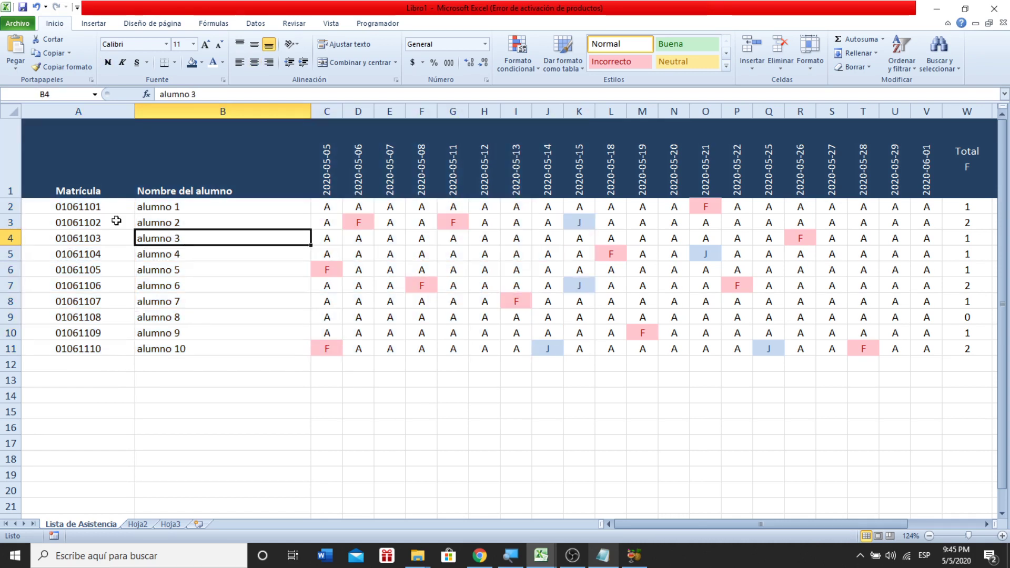
left_click_drag(74, 207, 176, 349)
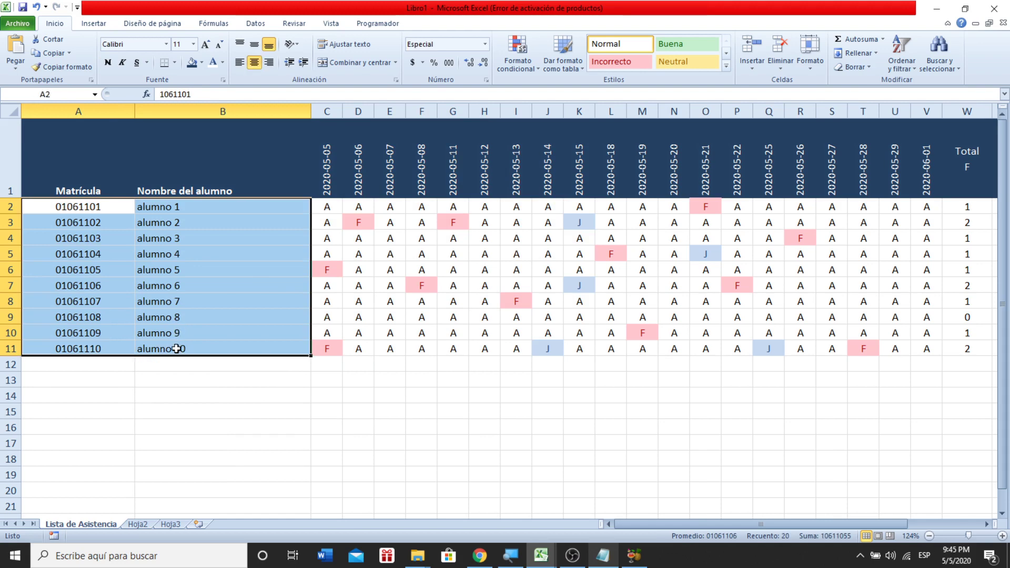
left_click(138, 525)
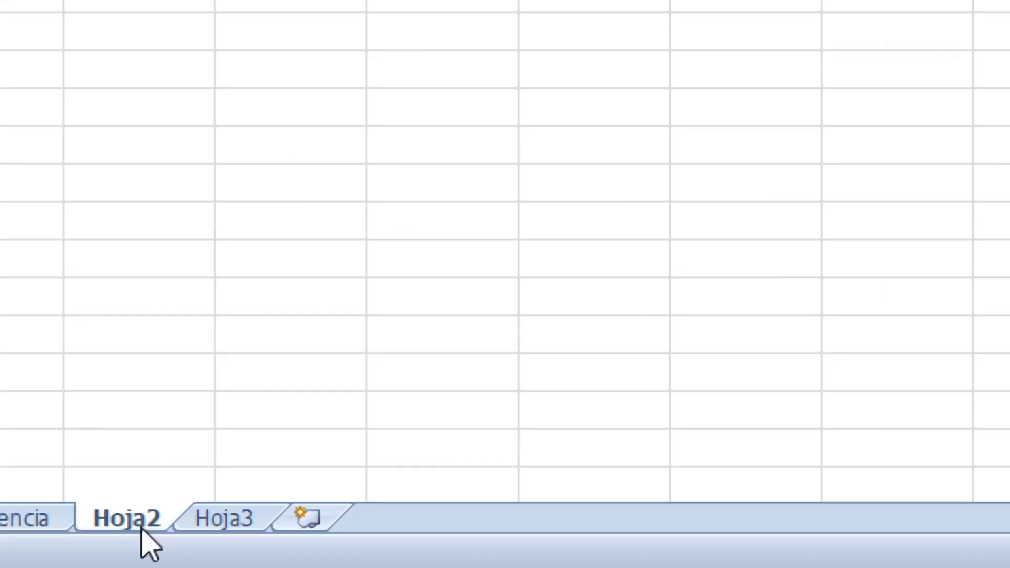
- Rename Hoja2 to 'Boleta Semestral', then go back to the Lista de Asistencia sheet
double_click(143, 527)
type("Boleta")
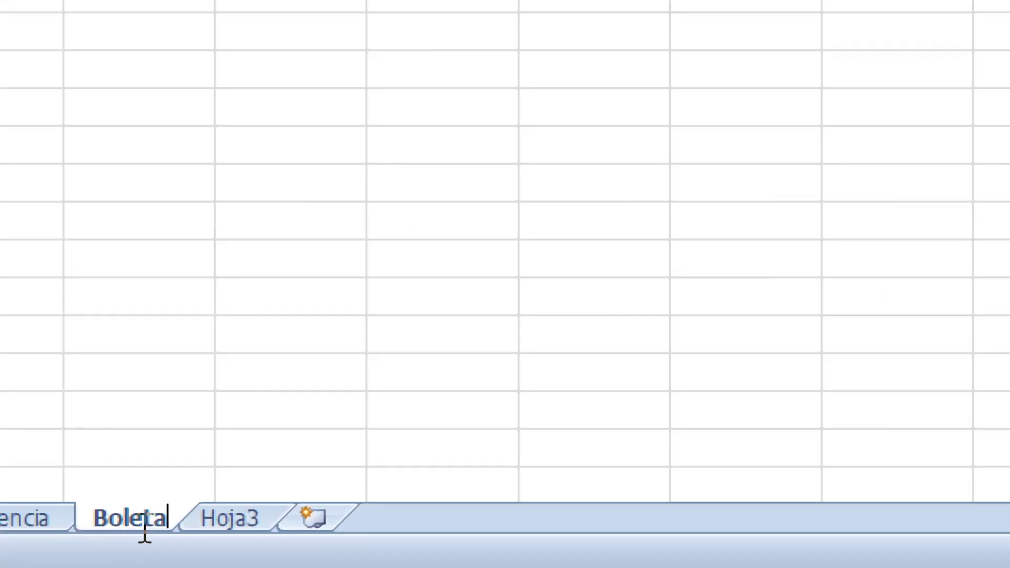
type(" Semestra")
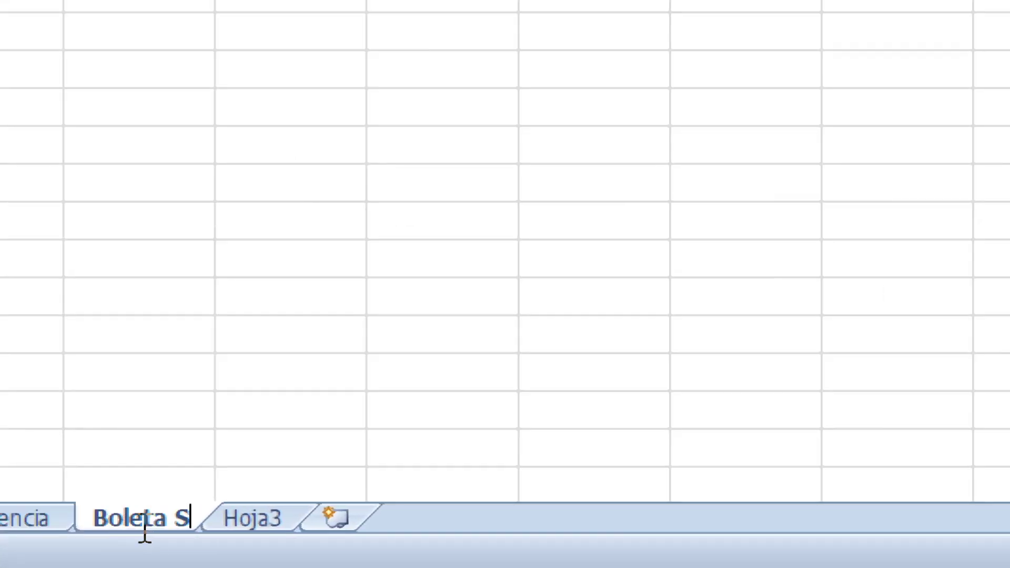
type("l")
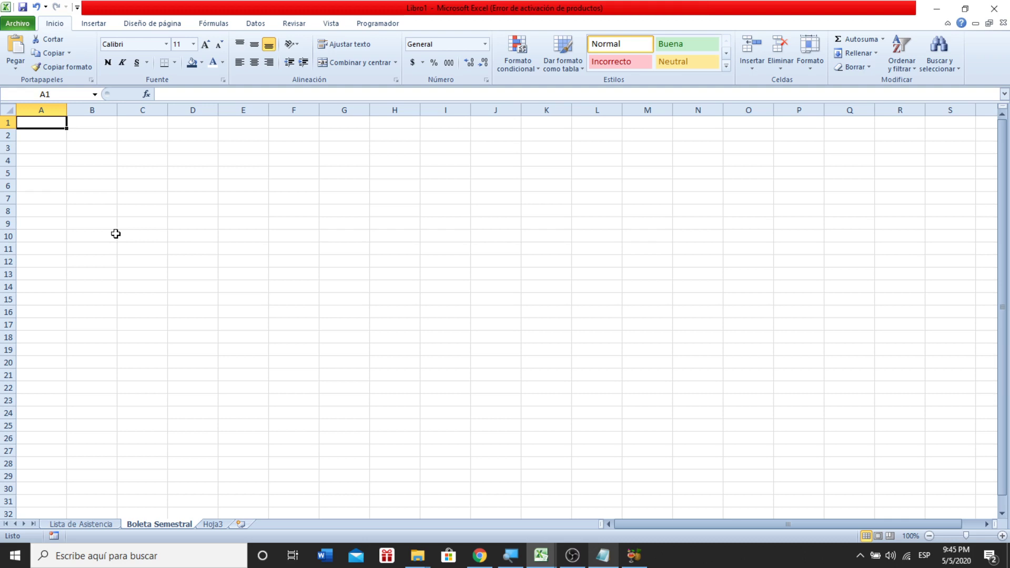
left_click(68, 385)
left_click(61, 371)
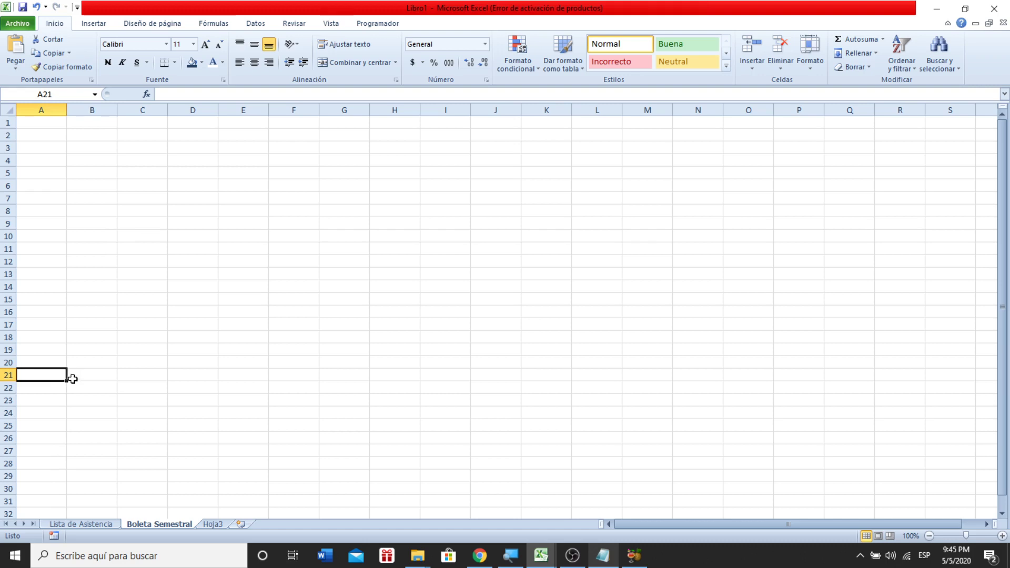
left_click(41, 386)
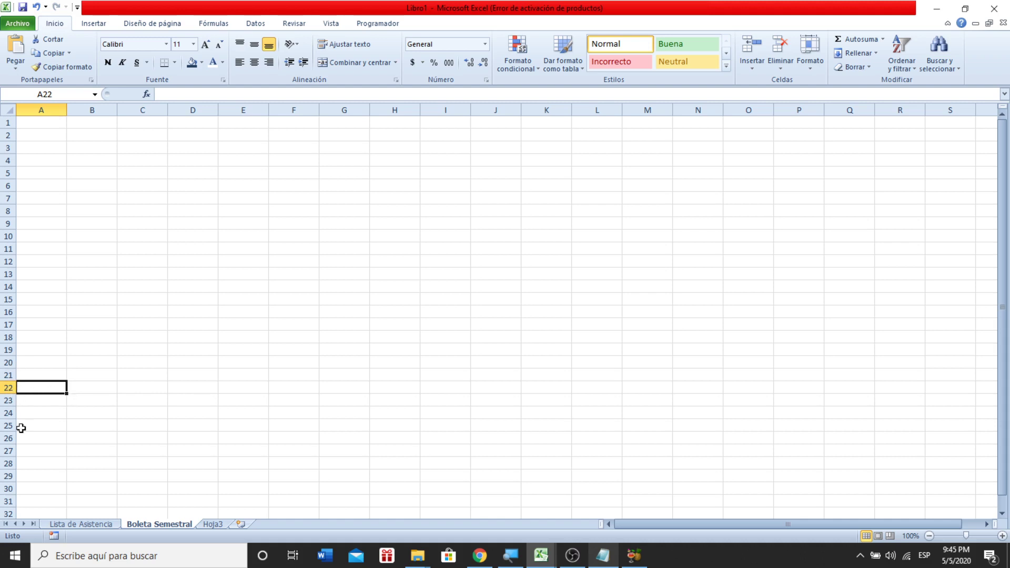
left_click(40, 377)
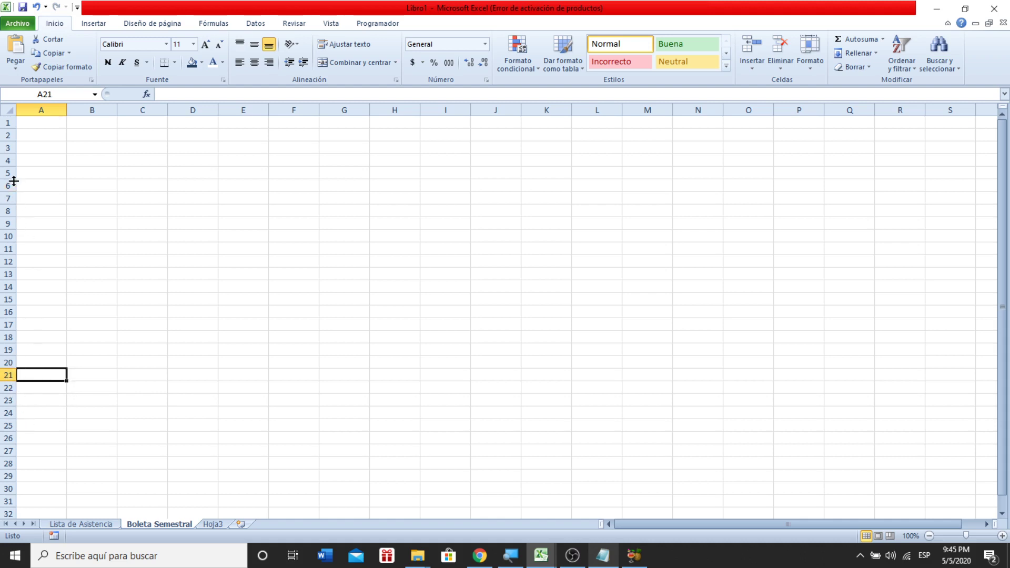
left_click(47, 145)
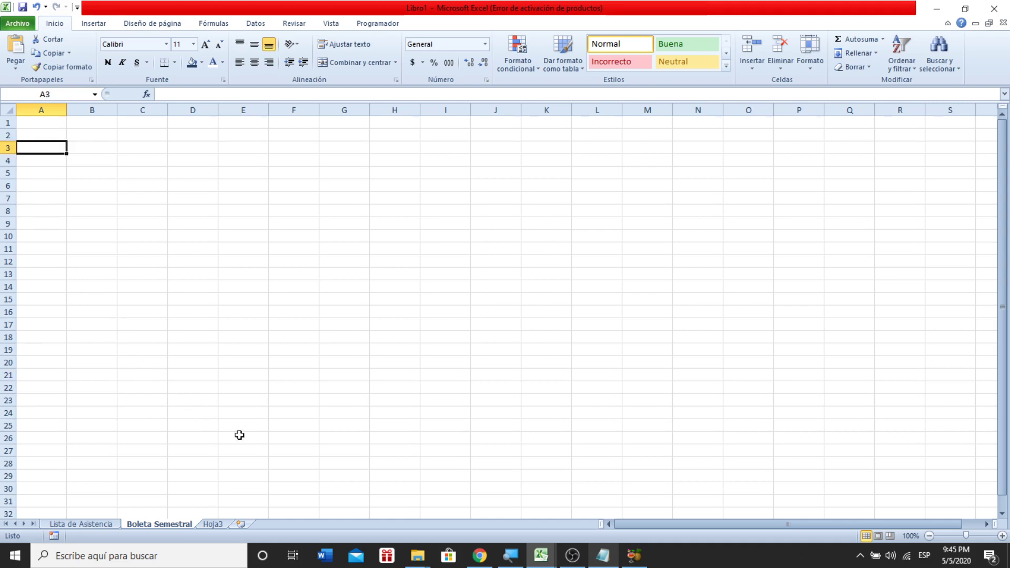
left_click(109, 519)
- Review the fourth student's row from the marks in D4 through the Total F count in W4
left_click(95, 288)
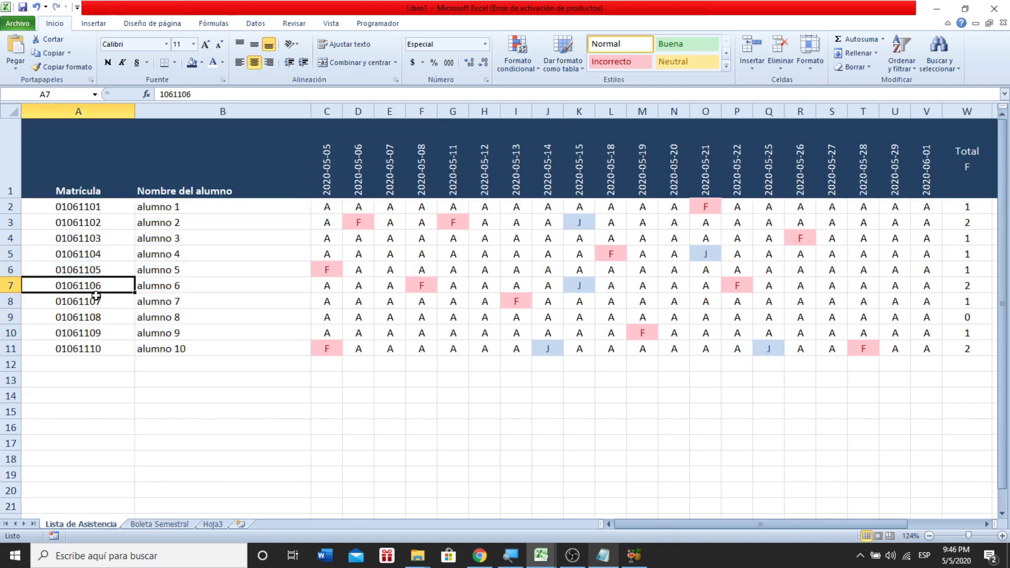
left_click(369, 243)
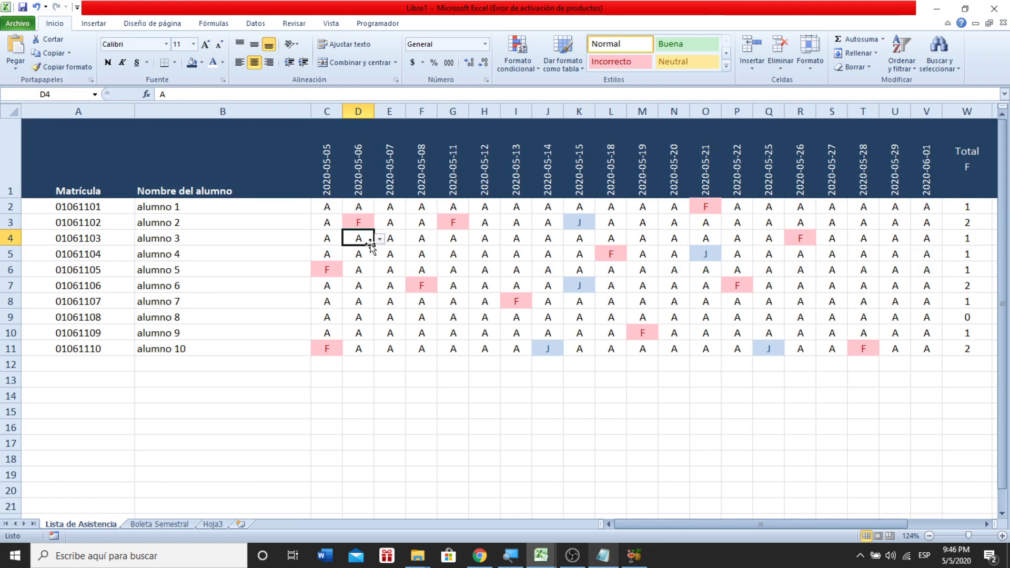
key("Right")
key("Right")
key("Right")
key("Right")
key("Right")
key("Right")
key("Right")
key("Right")
key("Right")
key("Right")
key("Right")
key("Right")
key("Right")
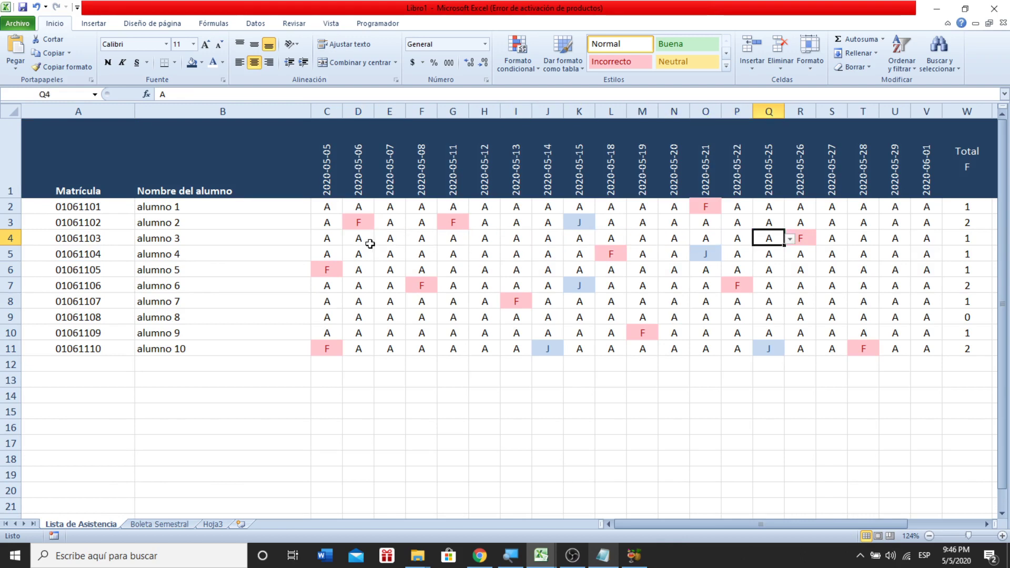
key("Right")
key("Right")
key("Right")
key("Right")
key("Right")
key("Right")
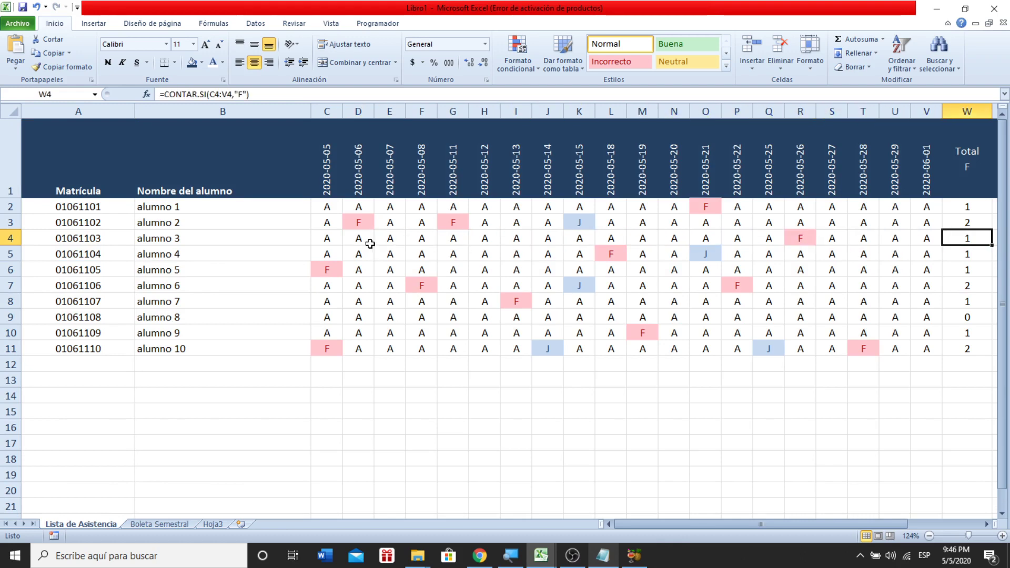
key("Right")
key("Right")
key("Right")
key("Left")
key("Left")
key("Left")
key("Left")
key("Left")
key("Left")
key("Left")
key("Left")
key("Left")
key("Left")
key("Left")
key("Left")
key("Left")
key("Left")
key("Left")
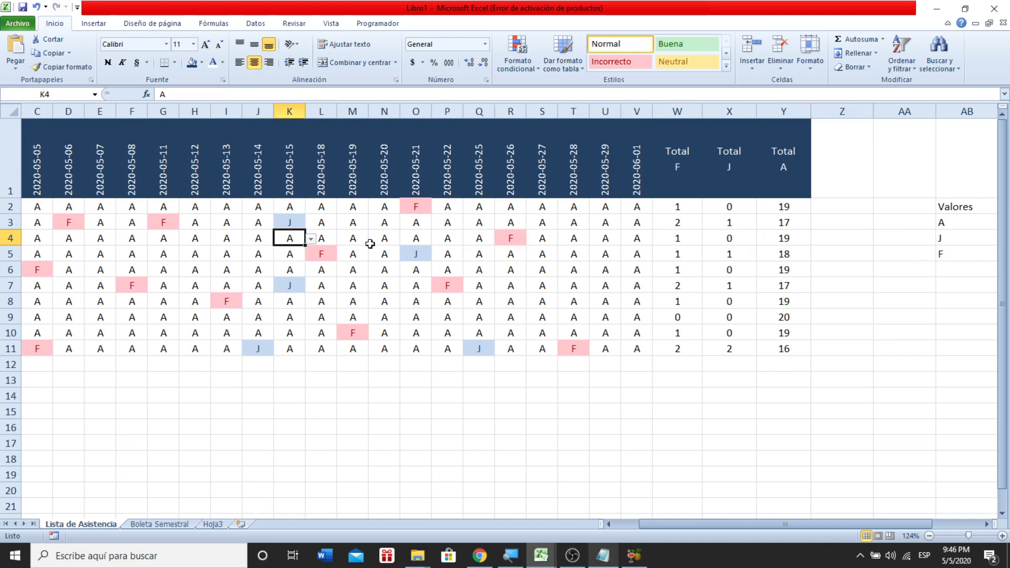
key("Left")
key("Left")
key("Left")
key("Left")
key("Left")
key("Left")
key("Left")
key("Left")
key("Left")
key("Left")
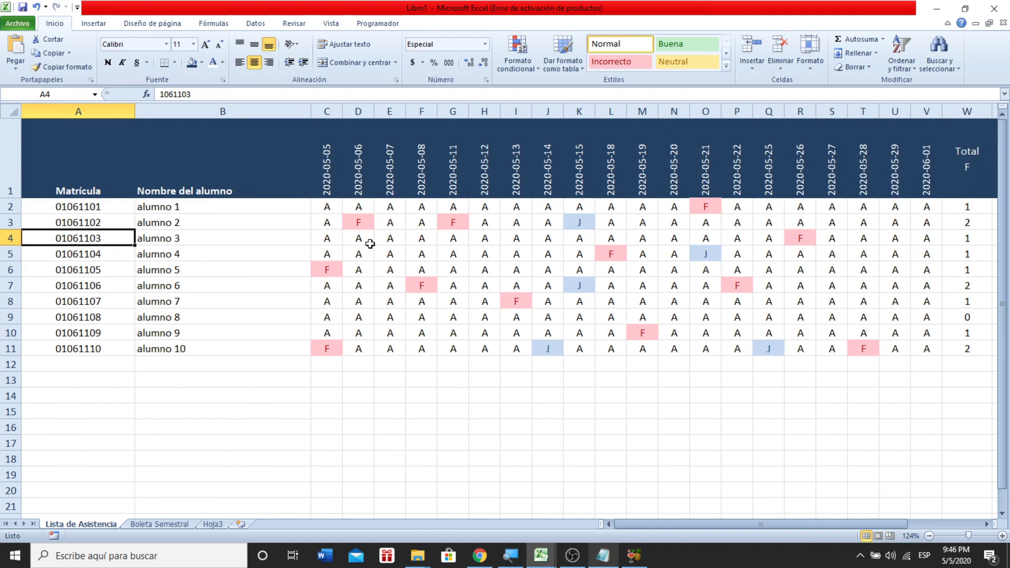
- Check the first student's row up to the Total A formula in Y2, then the ID column
key("Up")
key("Up")
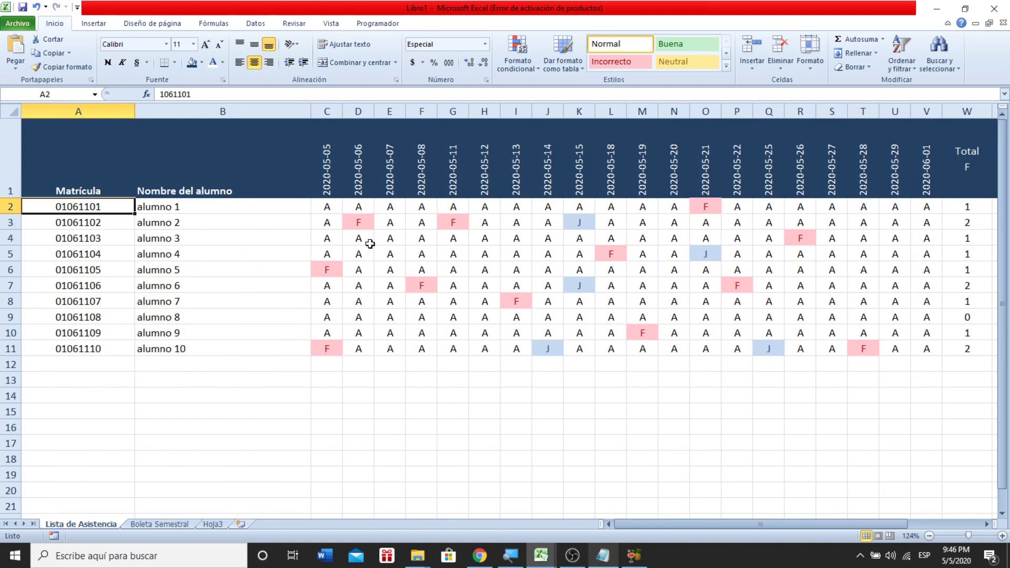
key("Right")
key("Left")
key("Right")
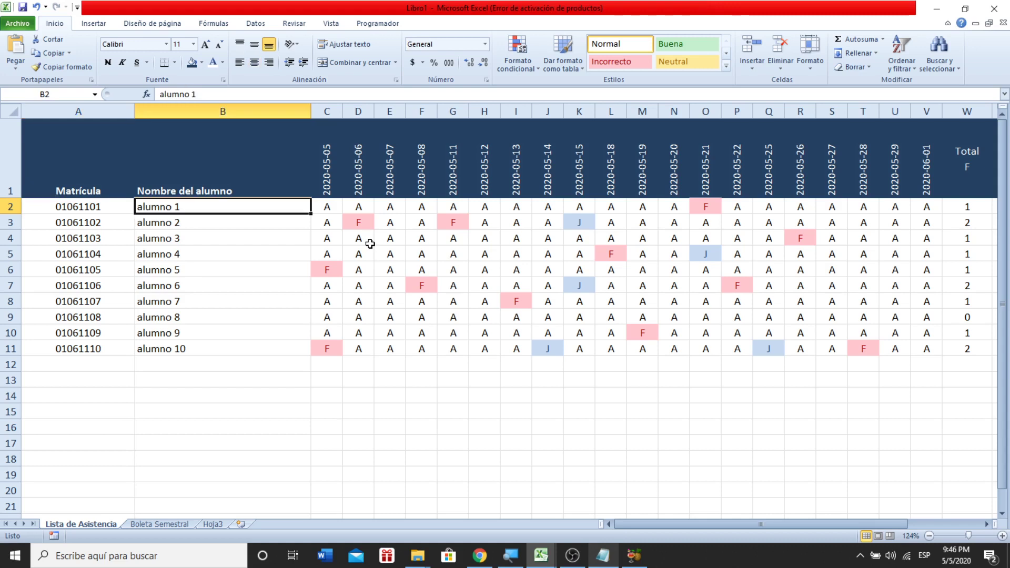
key("shift+Right")
key("shift+Right")
key("shift+Left")
key("shift+Left")
key("Right")
key("Right")
key("Right")
key("Right")
key("Right")
key("Right")
key("Right")
key("Right")
key("Right")
key("Right")
key("Right")
key("Right")
key("Right")
key("Right")
key("Right")
key("Right")
key("Right")
key("Right")
key("Right")
key("Right")
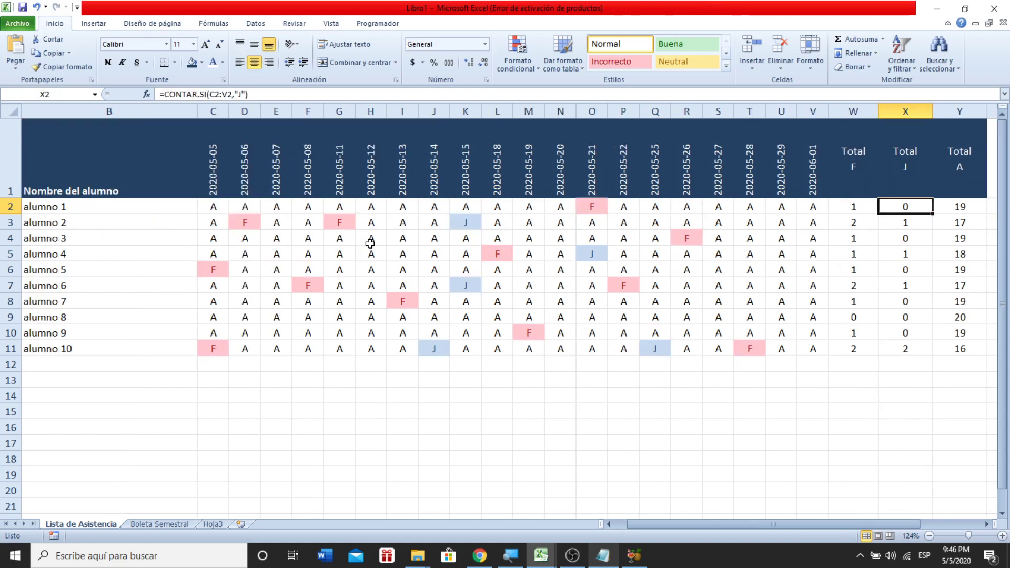
key("Right")
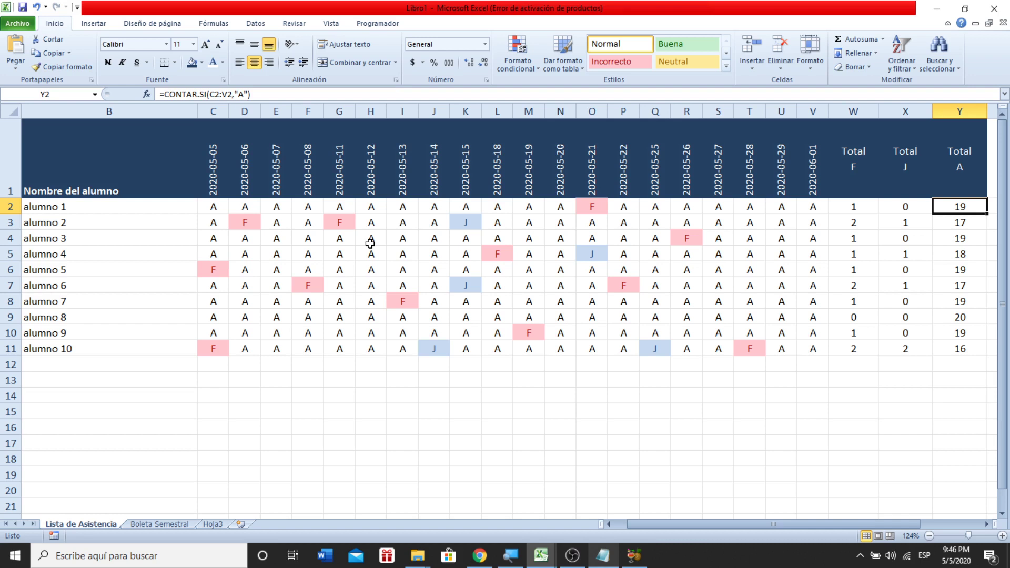
key("Left")
key("Left")
key("Left")
key("Left")
key("Left")
key("Left")
key("Left")
key("Left")
key("Left")
key("Left")
key("Left")
key("Left")
key("Left")
key("Left")
key("Left")
key("Left")
key("Left")
key("Left")
key("Left")
key("Left")
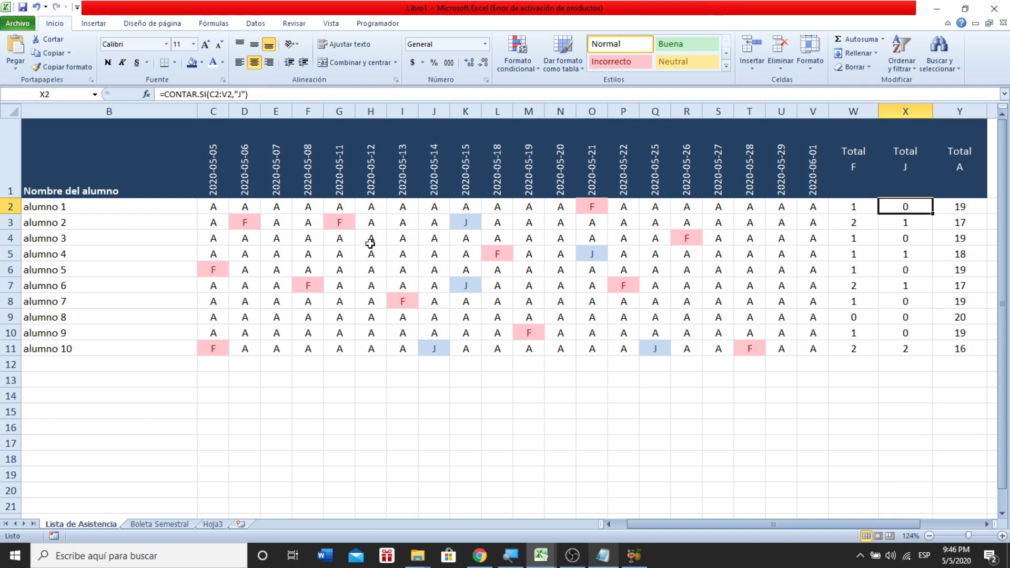
key("Down")
key("Down")
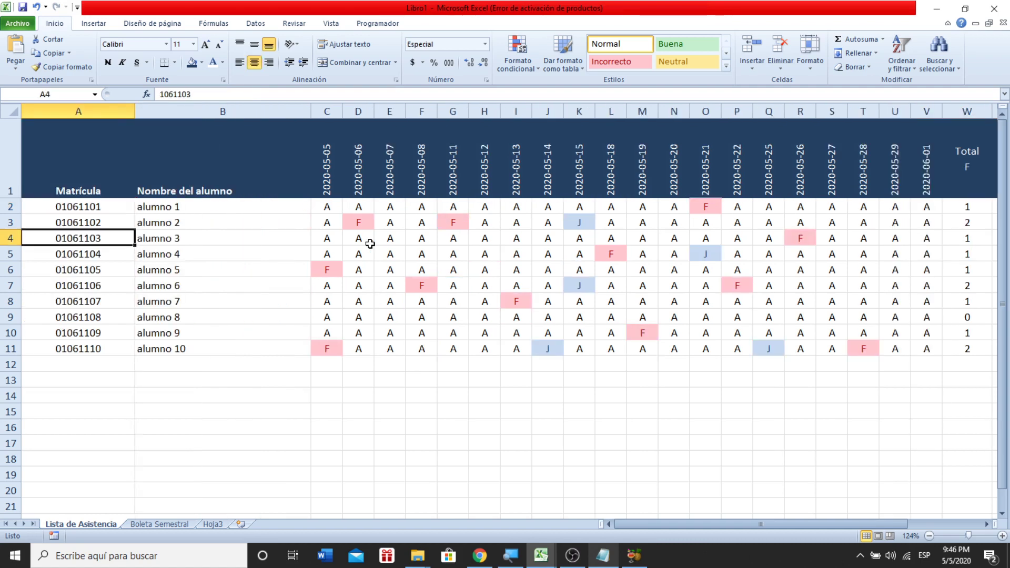
key("Down")
key("Up")
key("Up")
- Select the whole attendance table A1:Y11, starting from the Matrícula header
key("Up")
key("Up")
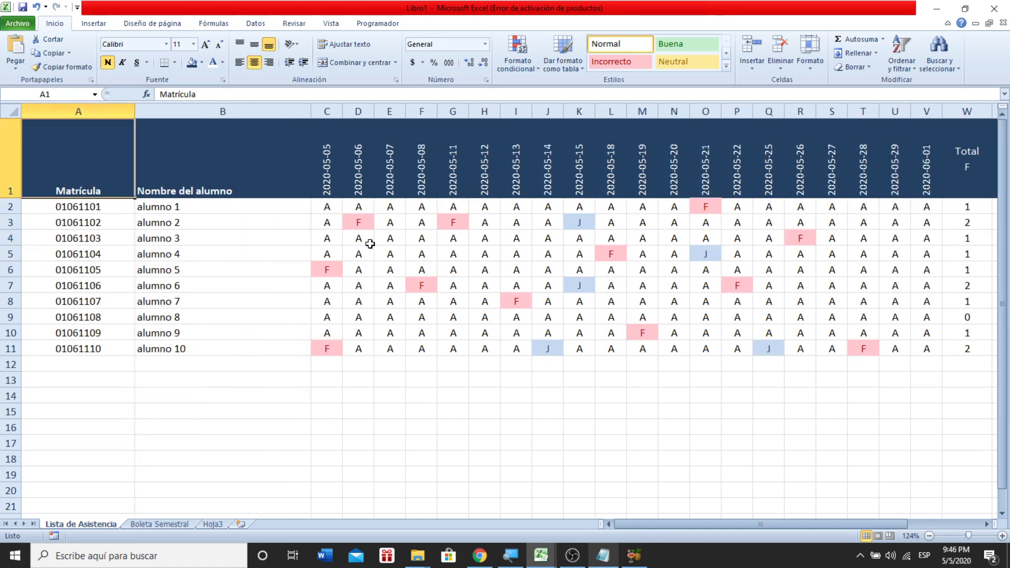
key("Down")
key("Up")
key("shift+Right")
key("shift+Right")
key("shift+Right")
key("shift+Right")
key("shift+Right")
key("shift+Right")
key("shift+Right")
key("shift+Right")
key("shift+Right")
key("shift+Right")
key("shift+Right")
key("shift+Right")
key("shift+Right")
key("shift+Right")
key("shift+Right")
key("shift+Right")
key("shift+Right")
key("shift+Right")
key("shift+Right")
key("shift+Right")
key("shift+Right")
key("shift+Right")
key("shift+Right")
key("shift+Right")
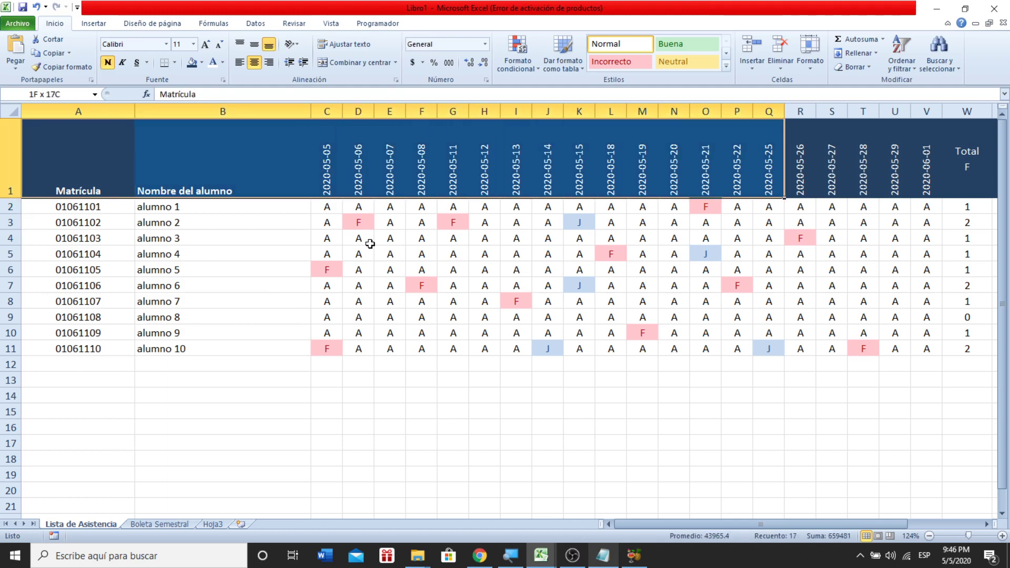
key("shift+Down")
key("shift+Down")
key("shift+Down")
key("shift+Down")
key("shift+Down")
key("shift+Down")
key("shift+Down")
key("shift+Down")
key("shift+Down")
key("shift+Down")
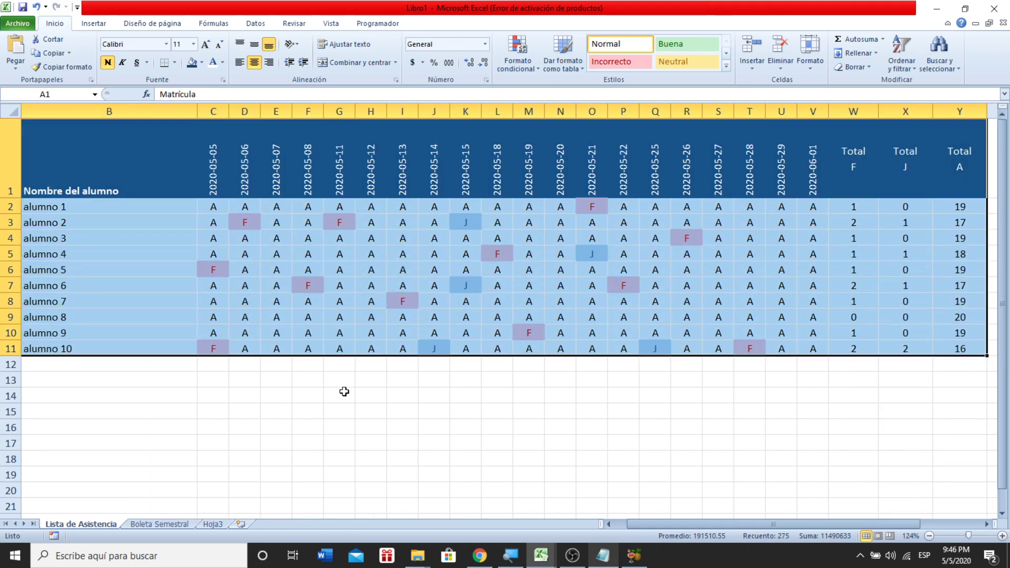
- Define the name 'lista' for the A1:Y11 attendance table via the Name Box, then reselect the table
left_click_drag(647, 527, 522, 552)
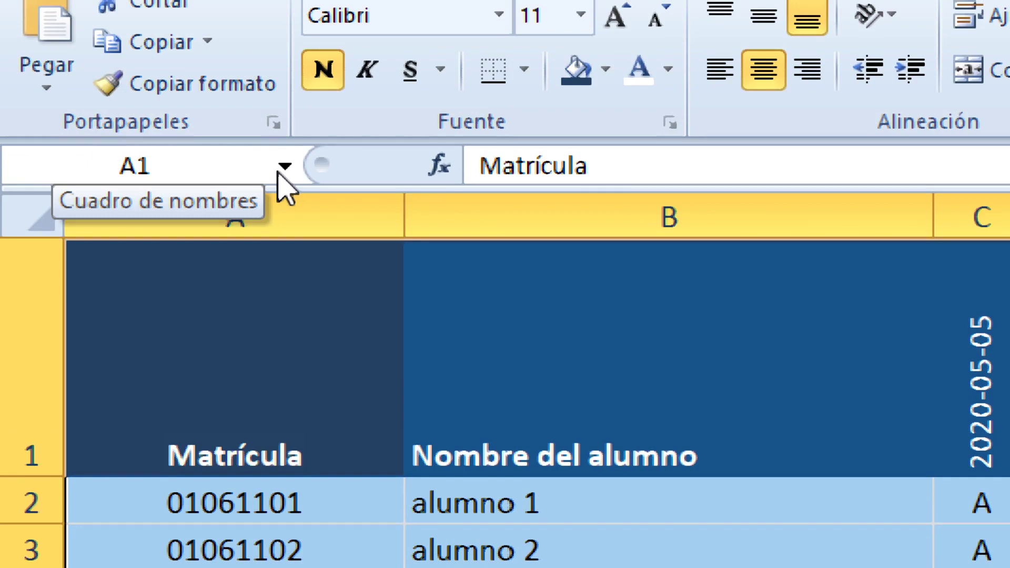
left_click(211, 152)
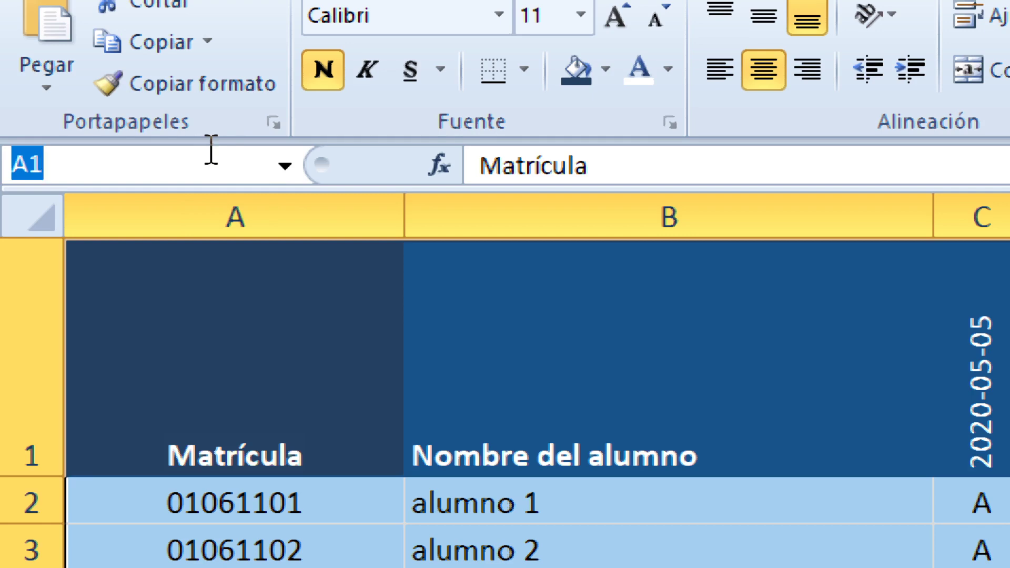
type("lista")
key("Return")
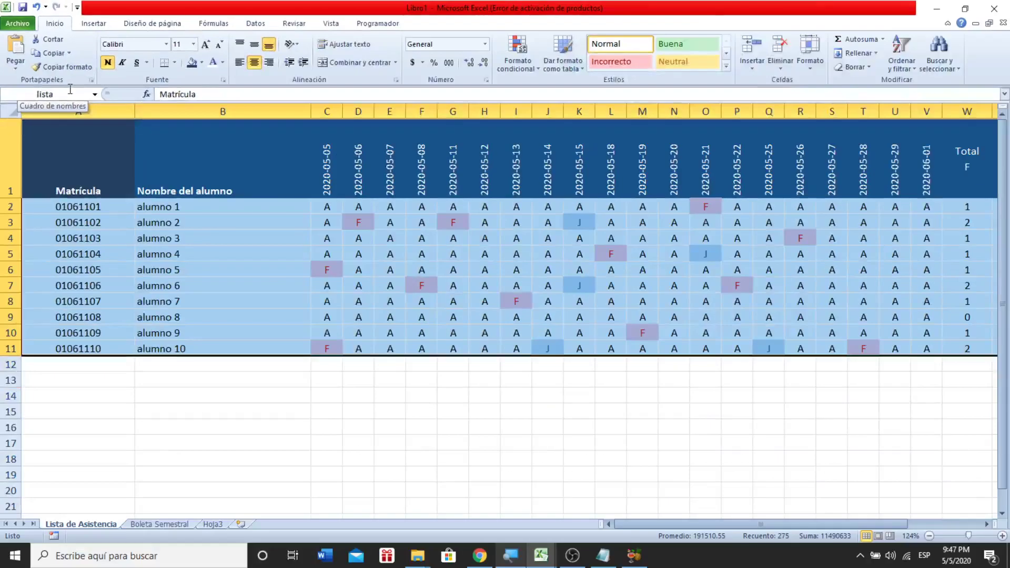
left_click(261, 383)
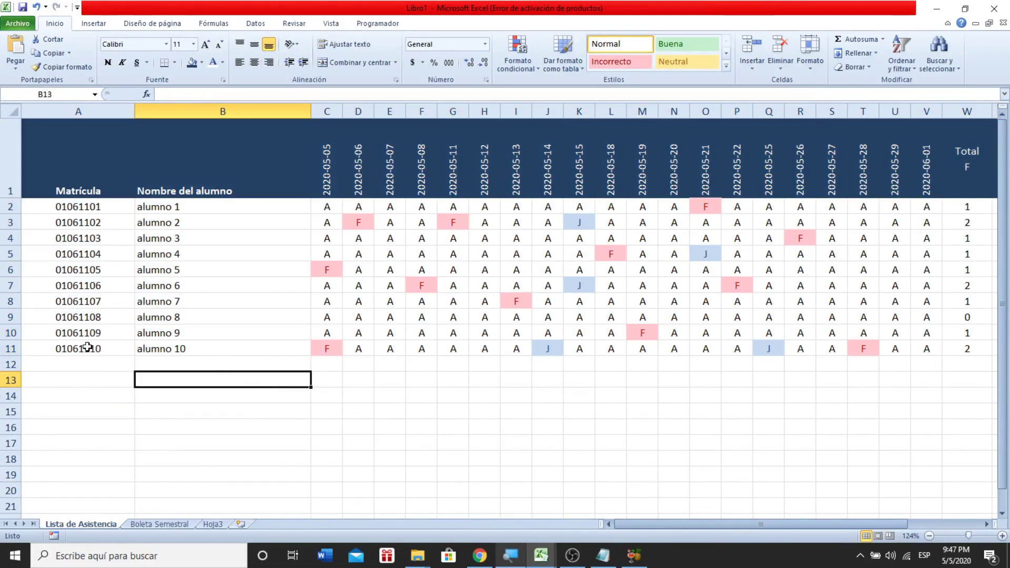
left_click_drag(81, 349, 85, 208)
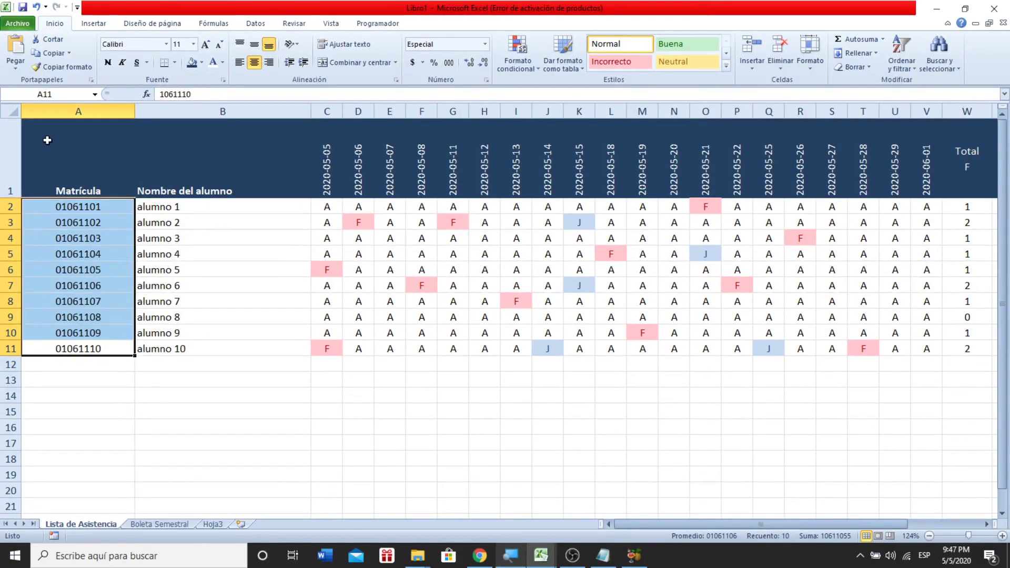
left_click_drag(48, 140, 792, 345)
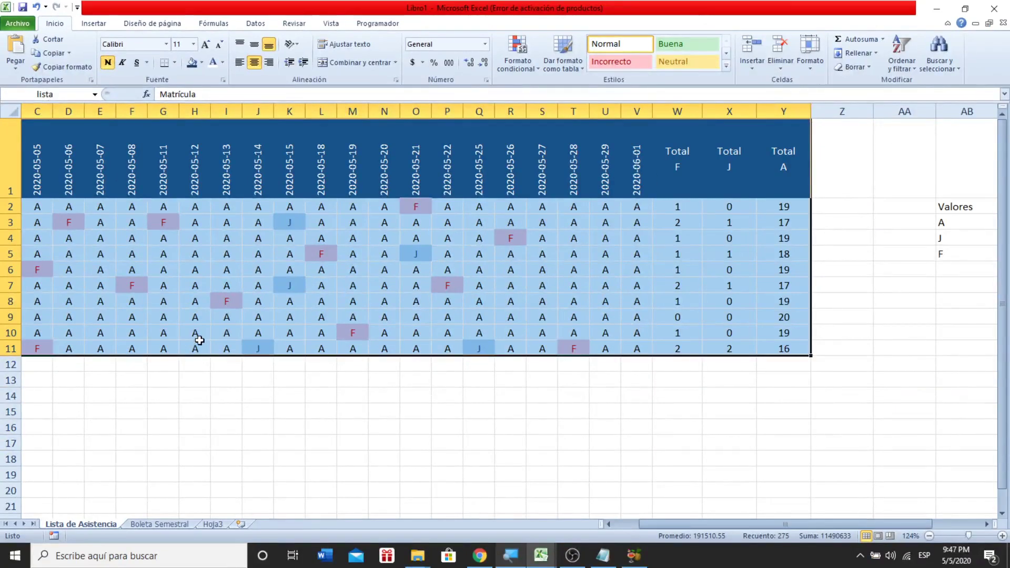
- Confirm with F3 that the name 'lista' appears among the workbook's defined names
left_click(194, 388)
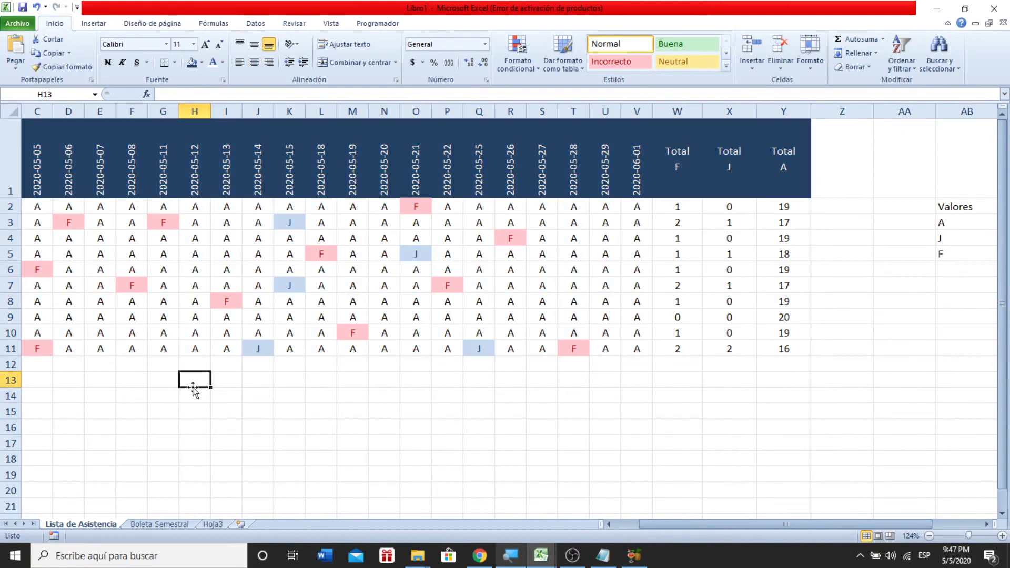
key("F3")
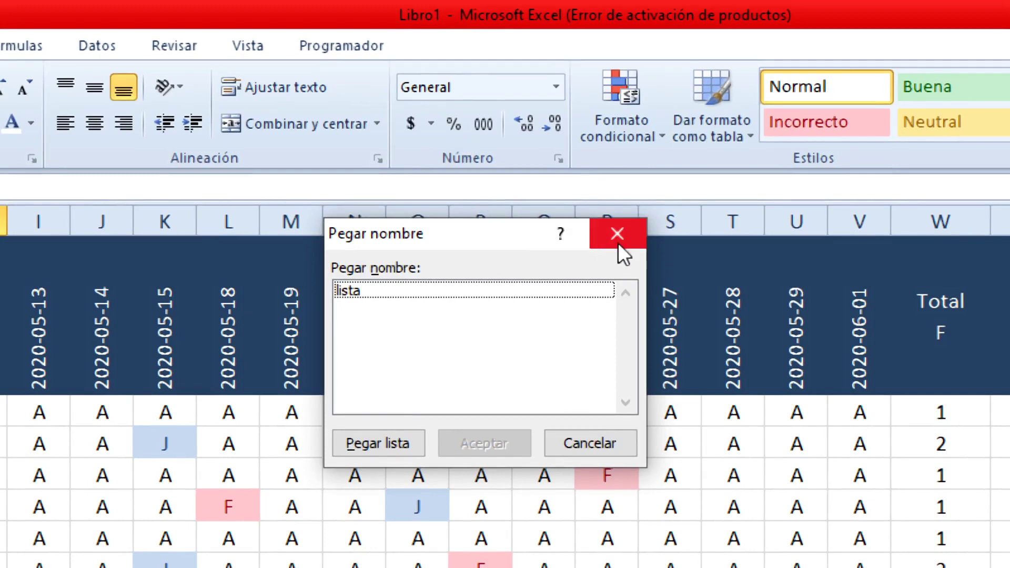
left_click(618, 237)
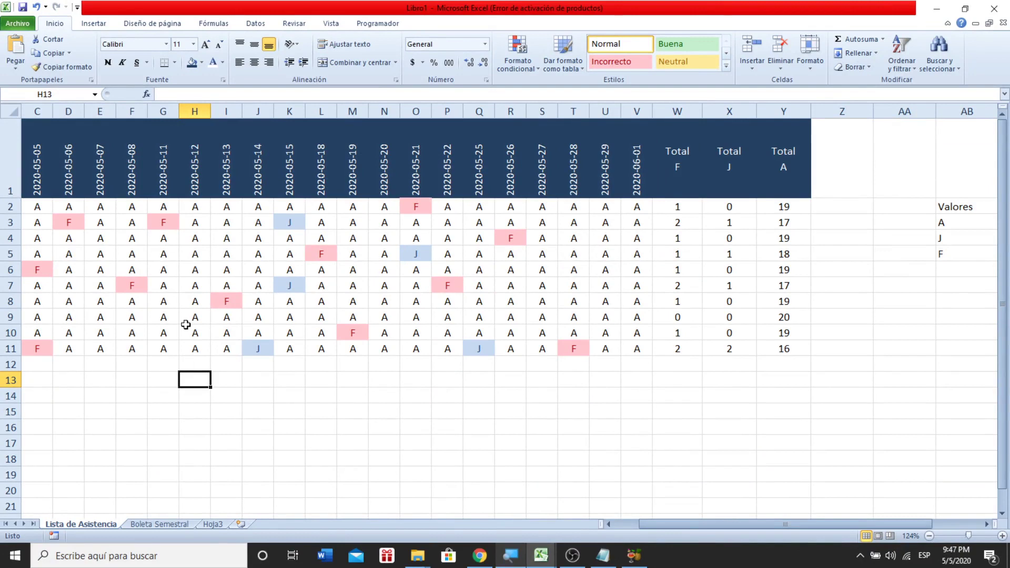
- Copy the ten Matrícula numbers in A2:A11
left_click(154, 378)
key("Left")
key("Left")
key("Left")
key("Left")
key("Left")
key("Left")
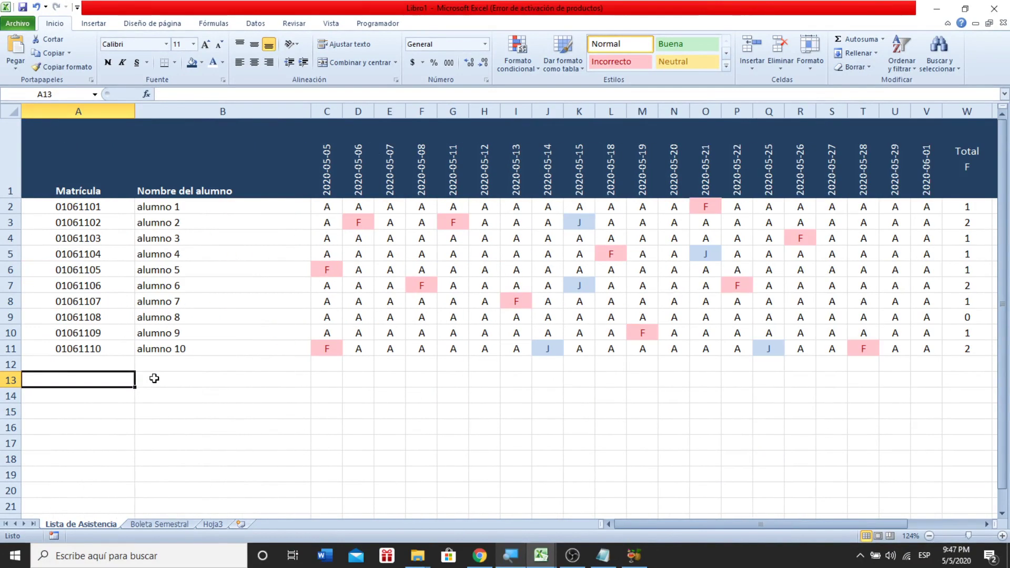
key("Up")
key("Up")
key("shift+Up")
key("shift+Up")
key("shift+Up")
key("shift+Up")
key("shift+Up")
key("shift+Up")
key("shift+Up")
key("shift+Up")
key("shift+Up")
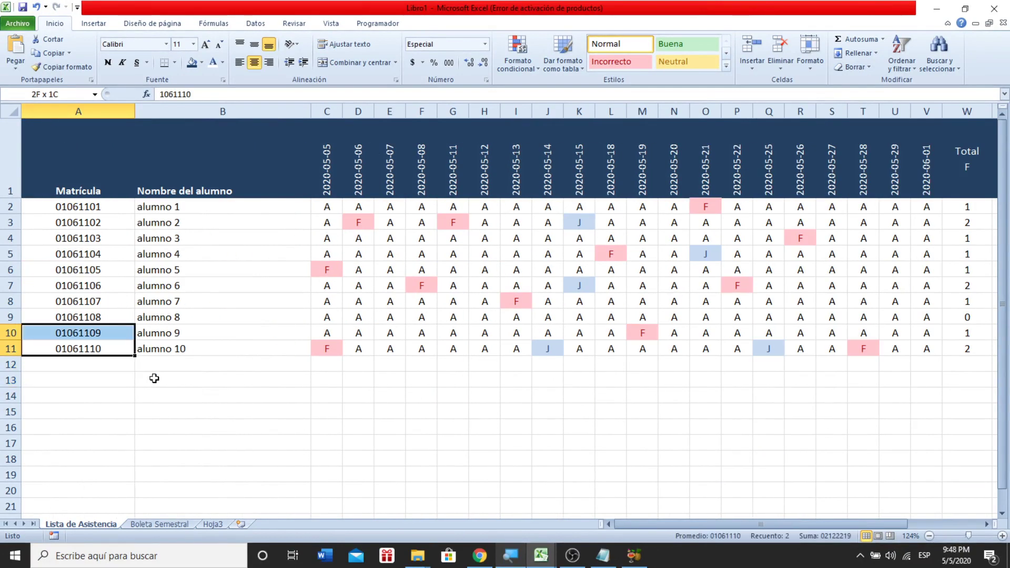
key("ctrl+c")
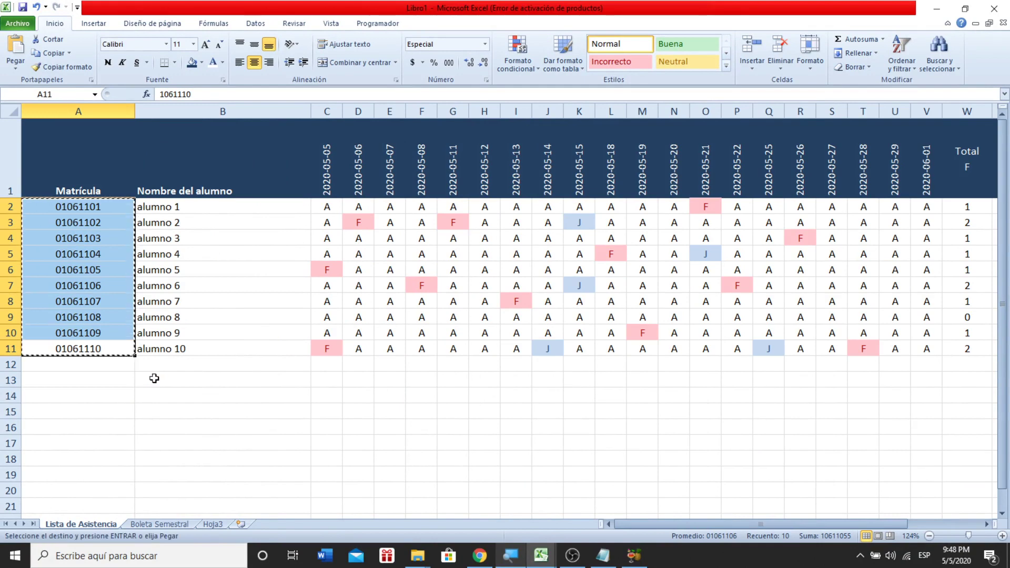
- On Boleta Semestral, make row 1 taller, widen column A and enter 'Matrícula' in A1
left_click(150, 526)
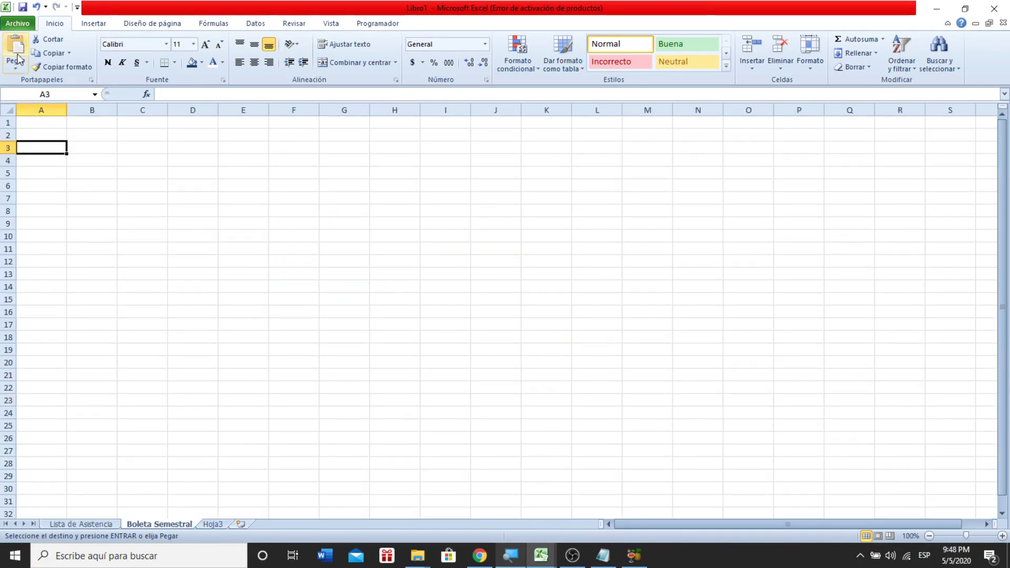
left_click_drag(10, 129, 8, 182)
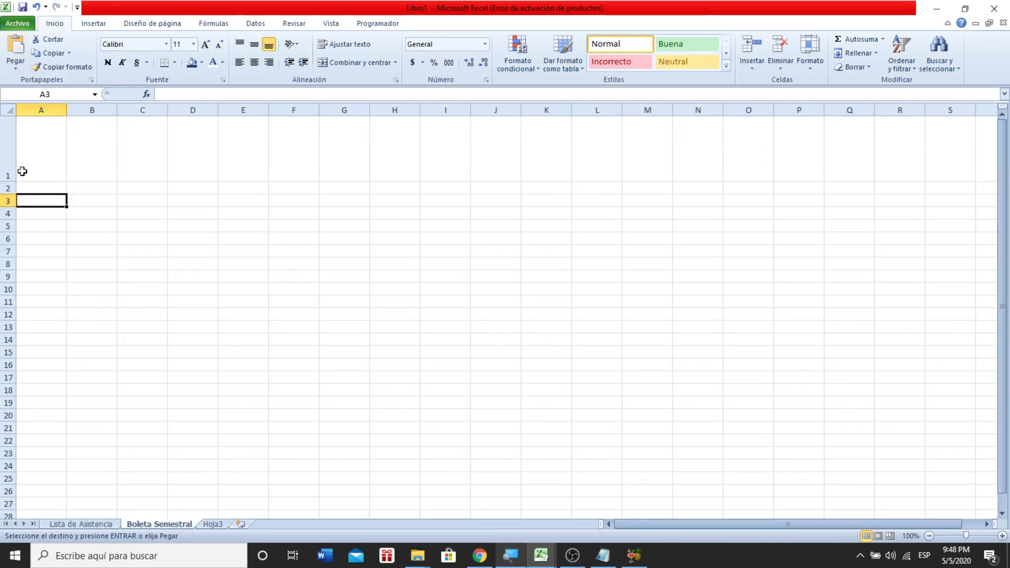
left_click_drag(68, 106, 119, 107)
left_click(75, 145)
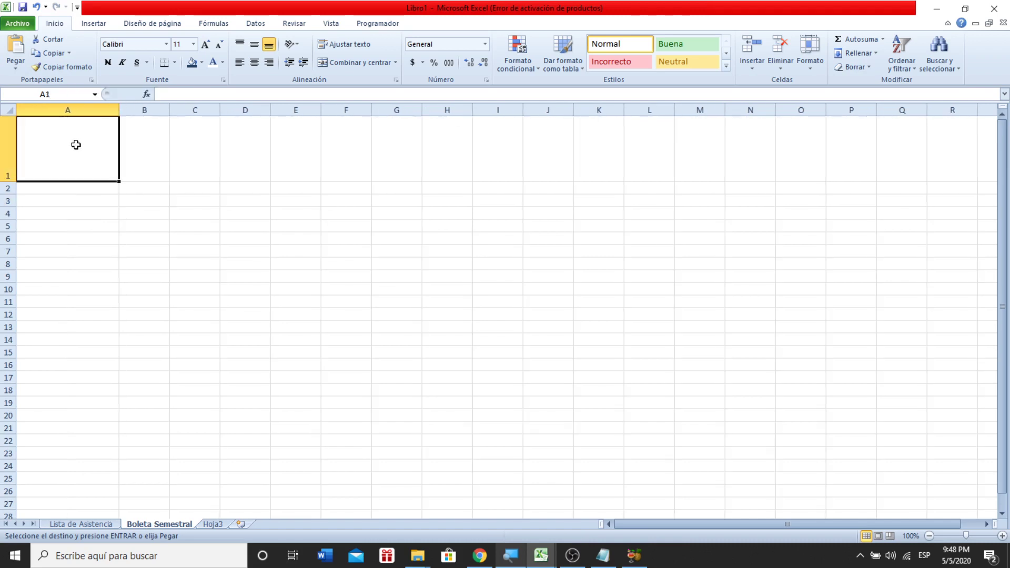
type("Matrpicula")
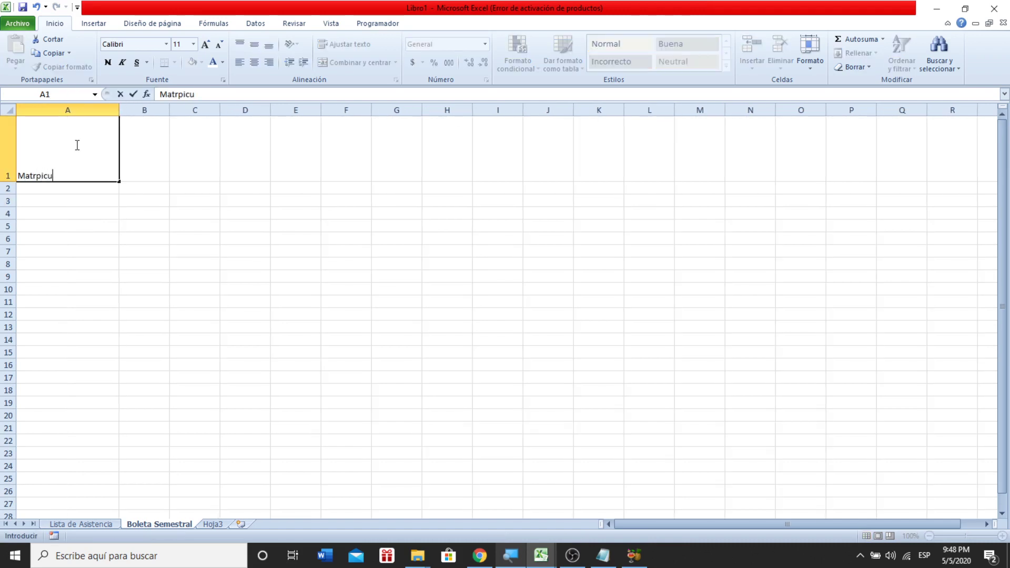
key("BackSpace")
key("BackSpace")
key("BackSpace")
key("Tab")
- Add headings 'Nombre del alumno' in B1 and 'Asistencias' in C1, widening column B
type("Nomb")
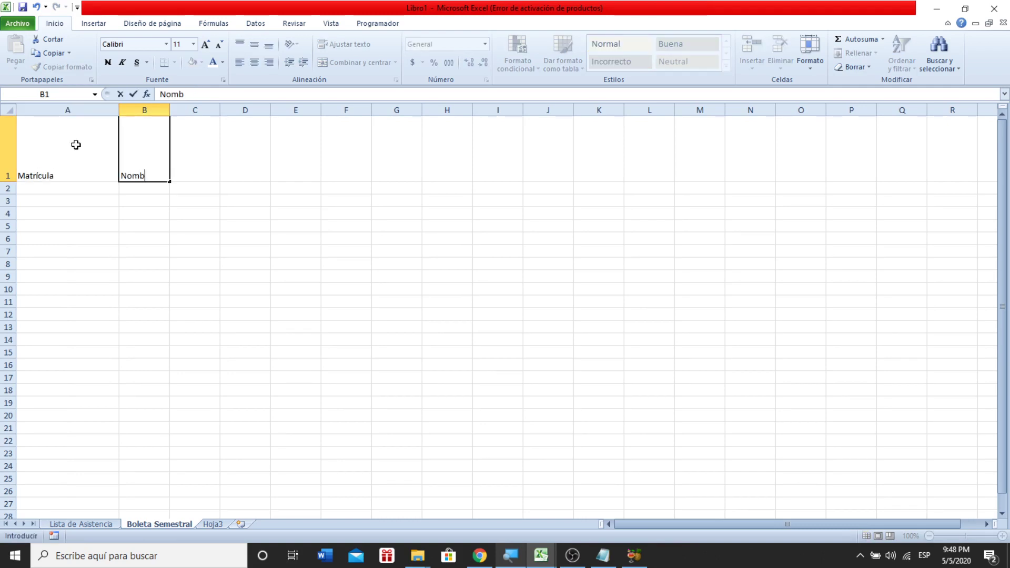
type("re del alumno")
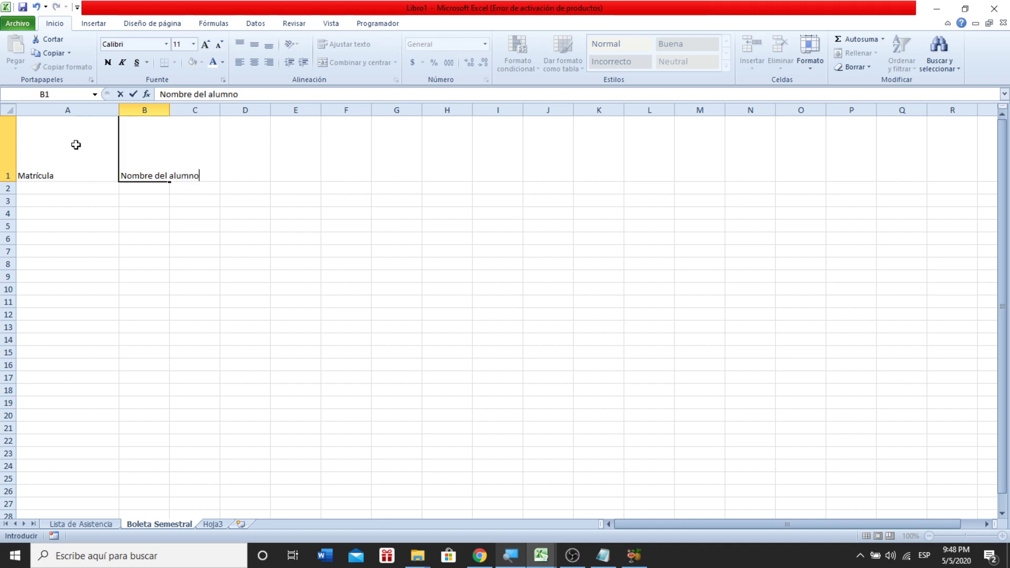
key("Return")
left_click_drag(170, 107, 224, 107)
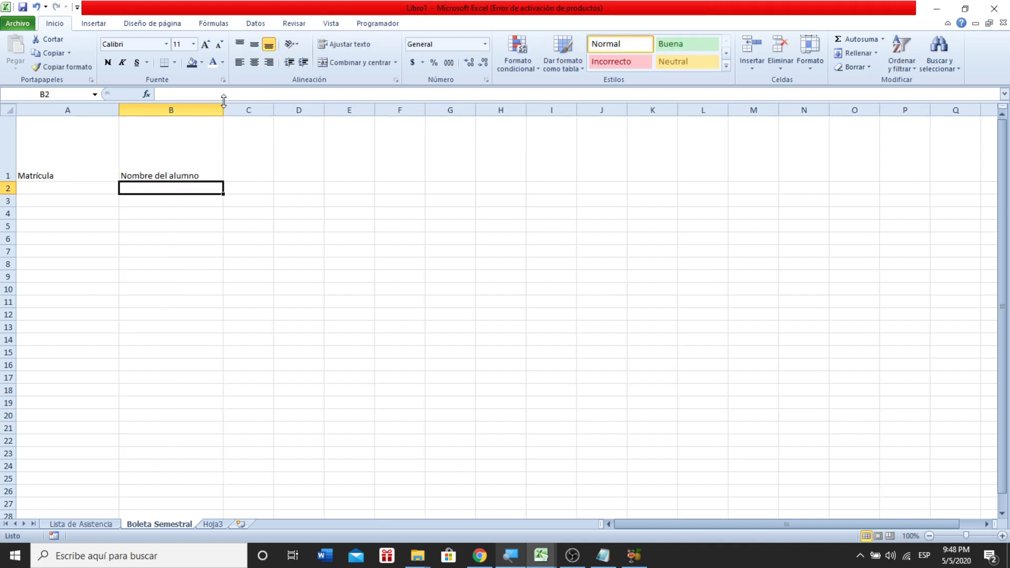
left_click(252, 144)
type("Asistencias")
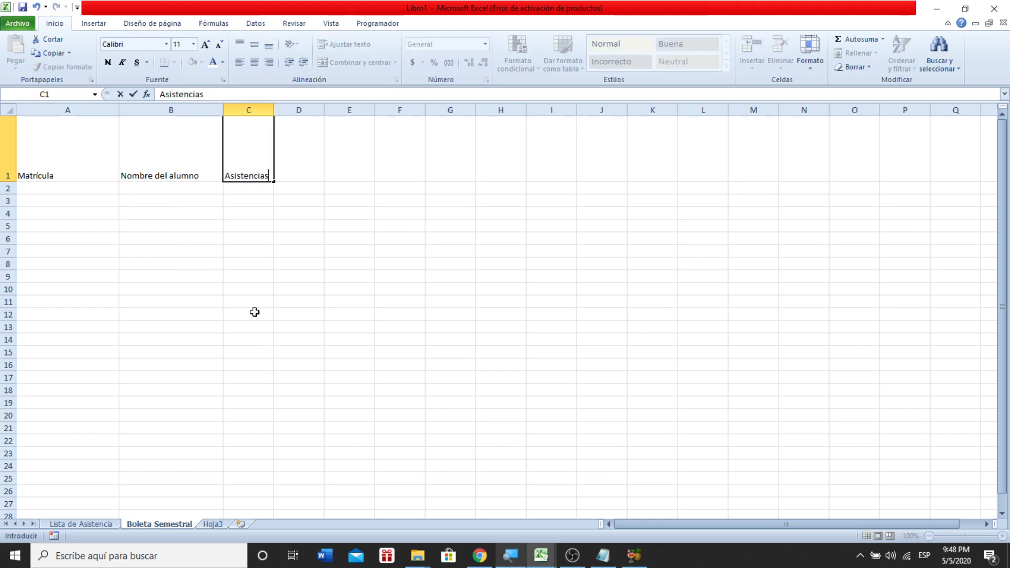
left_click(256, 274)
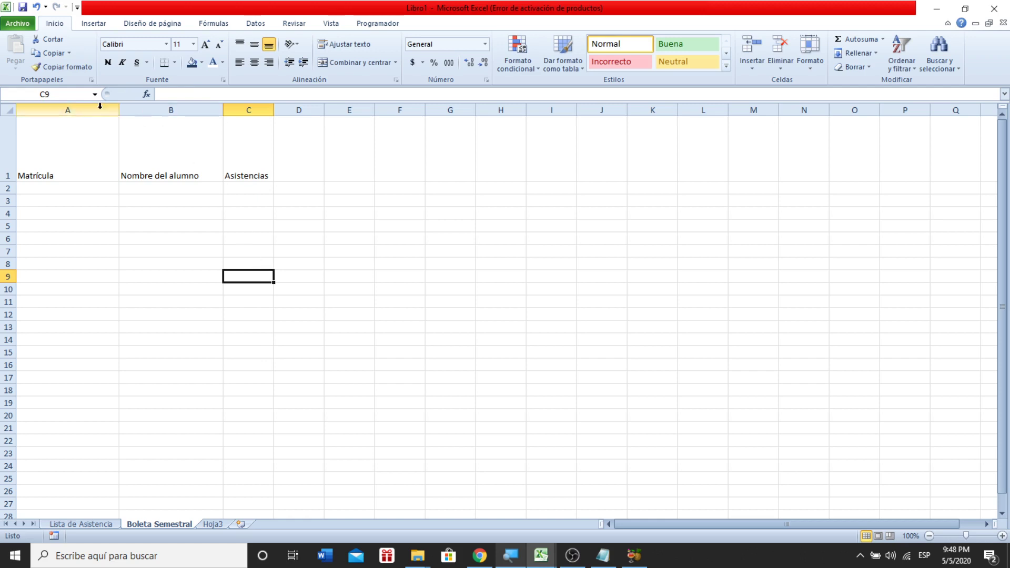
- Give the header row A1:P1 a dark blue fill with white text
left_click(34, 139)
left_click_drag(34, 139, 817, 144)
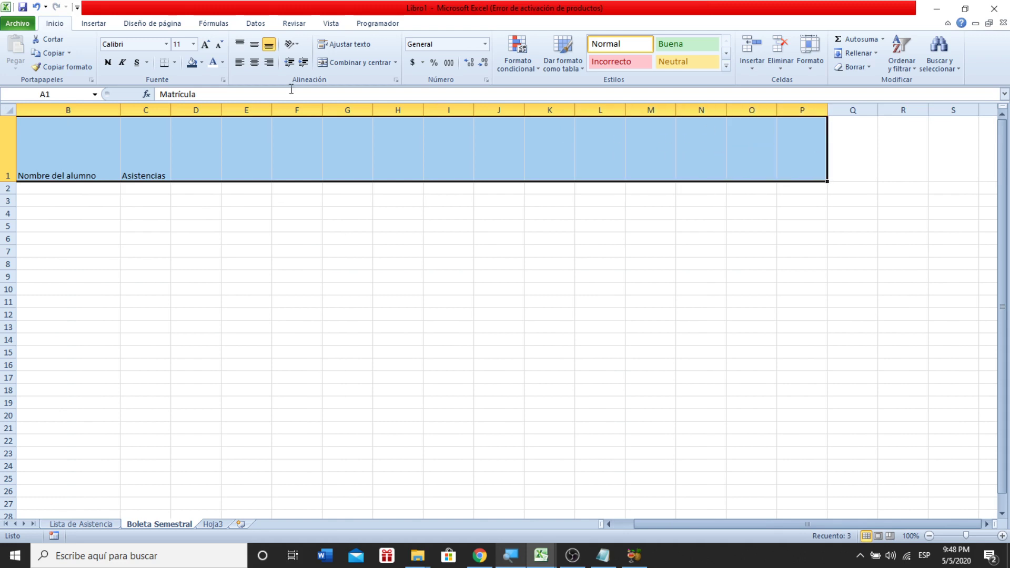
left_click(191, 64)
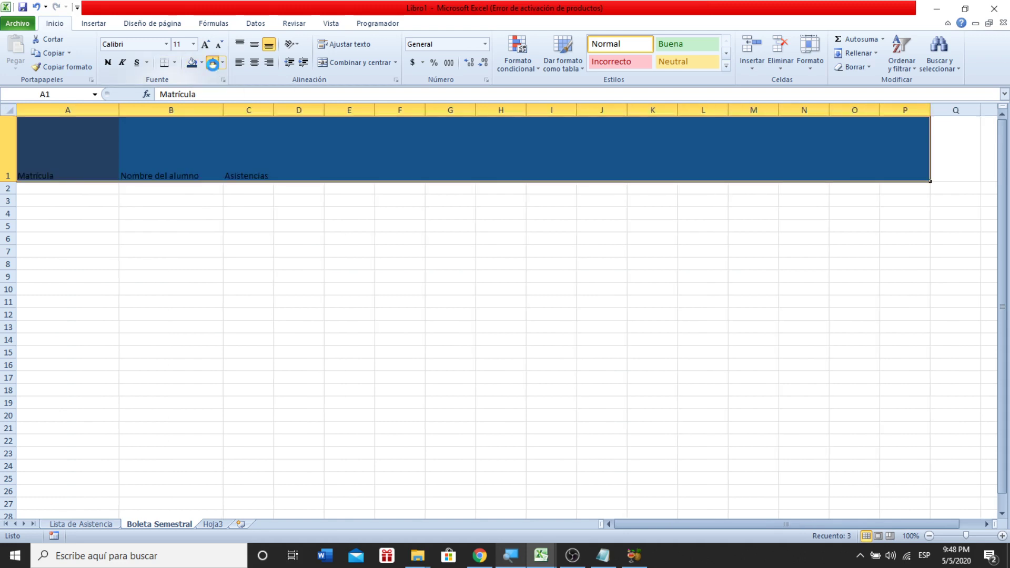
left_click(212, 64)
left_click(282, 302)
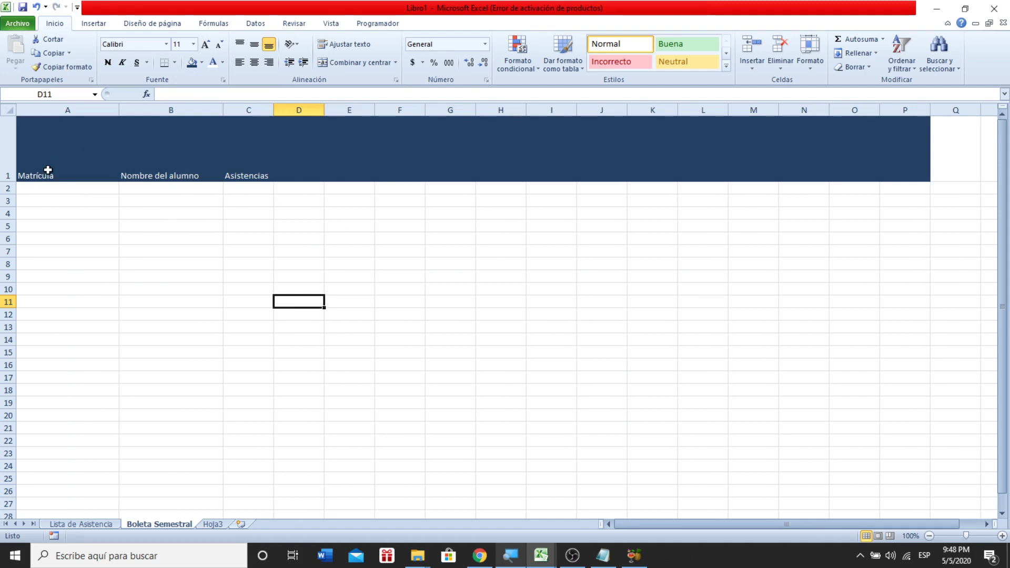
left_click(97, 525)
- Paste student numbers 01061101–01061110 into A2:A11 of Boleta Semestral
key("ctrl+c")
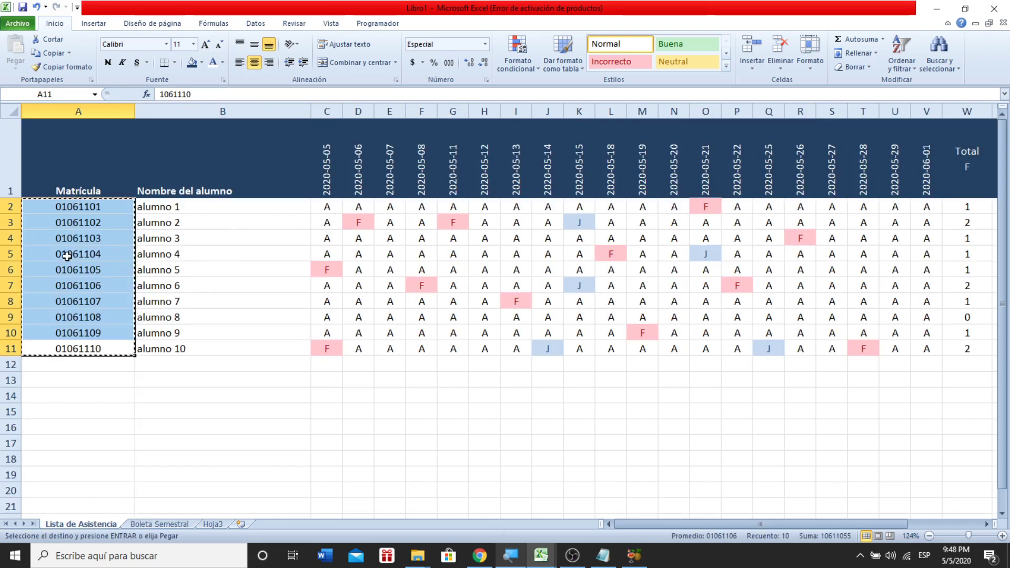
left_click_drag(141, 459, 147, 471)
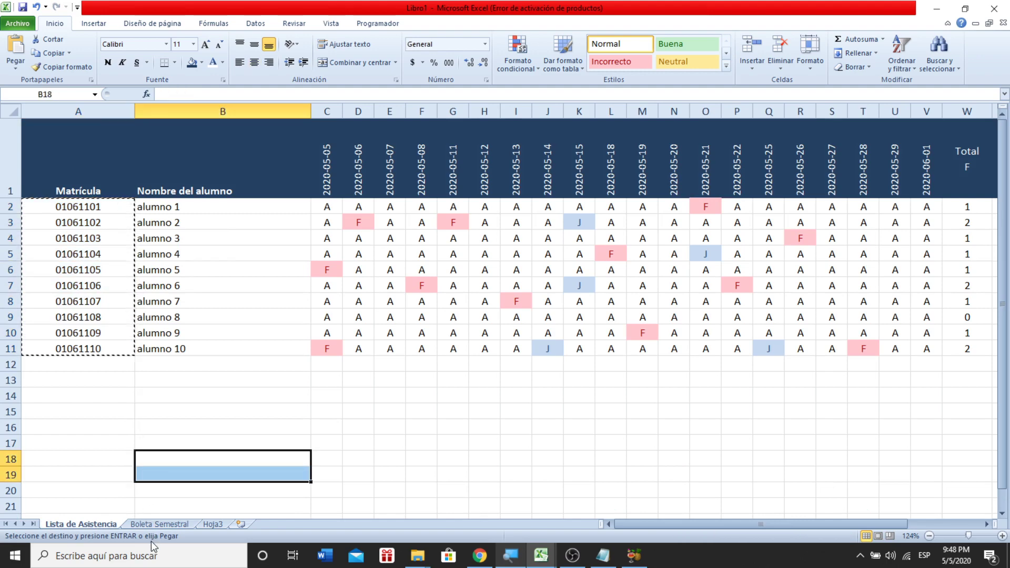
left_click(159, 525)
left_click(51, 183)
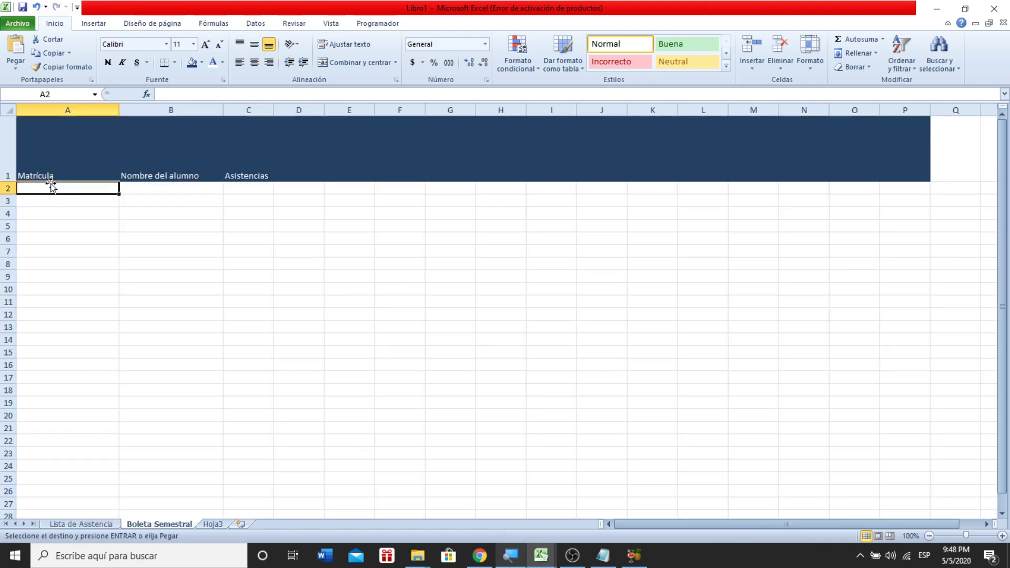
key("ctrl+v")
left_click(84, 361)
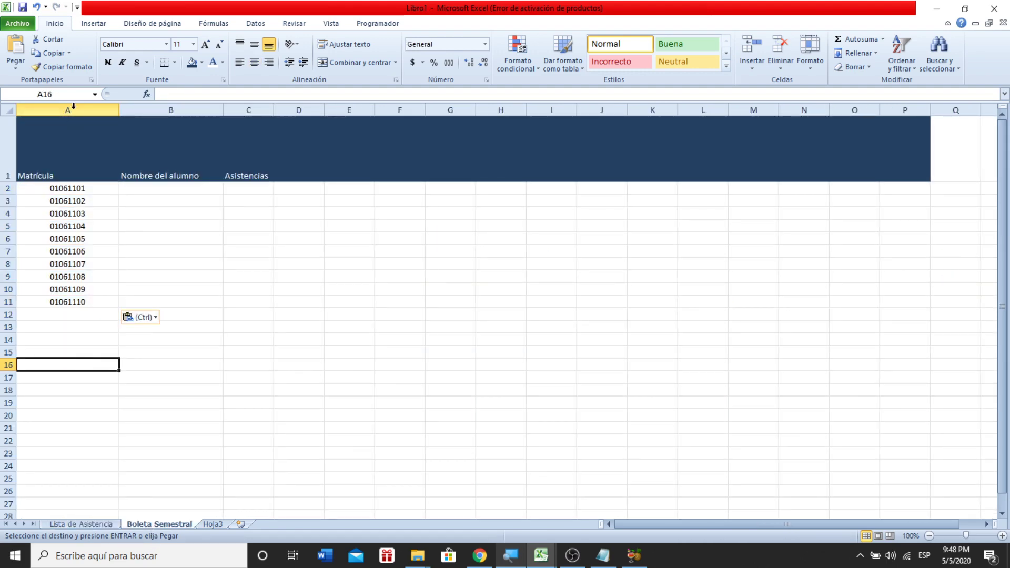
- Centre the headings in A1:C1 and check the pasted numbers in column A
left_click(58, 151)
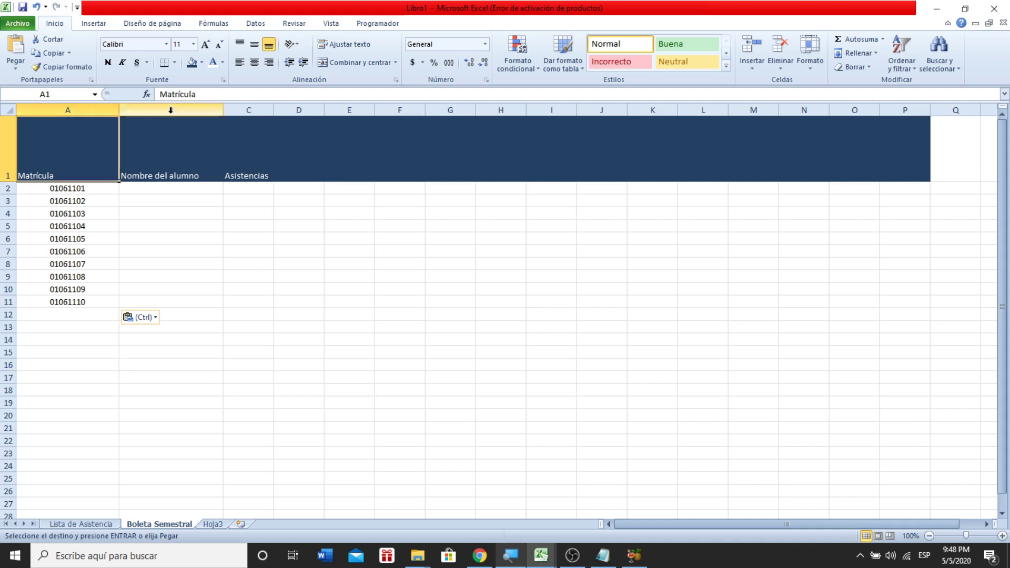
left_click_drag(63, 144, 228, 133)
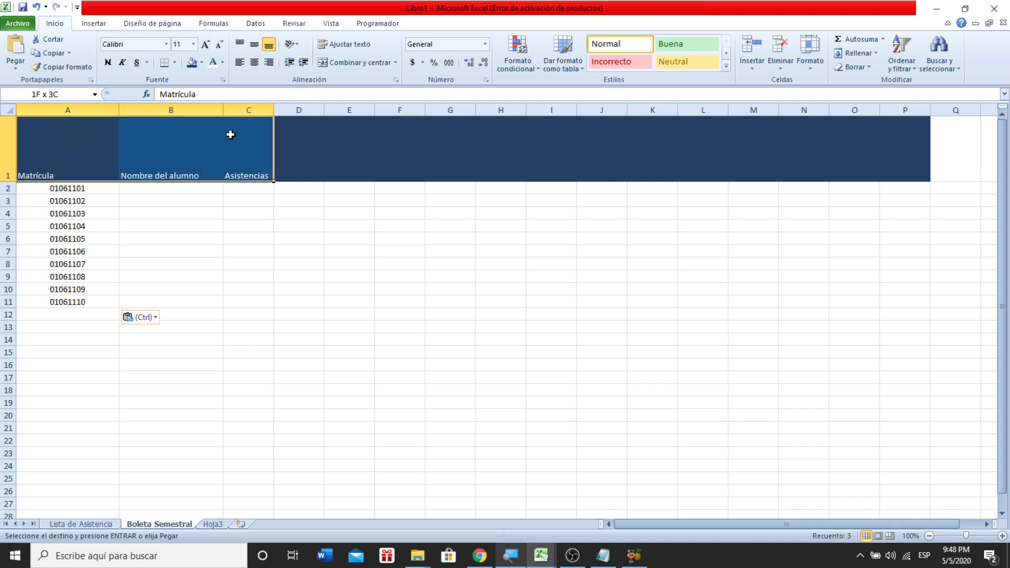
left_click(255, 63)
left_click(194, 275)
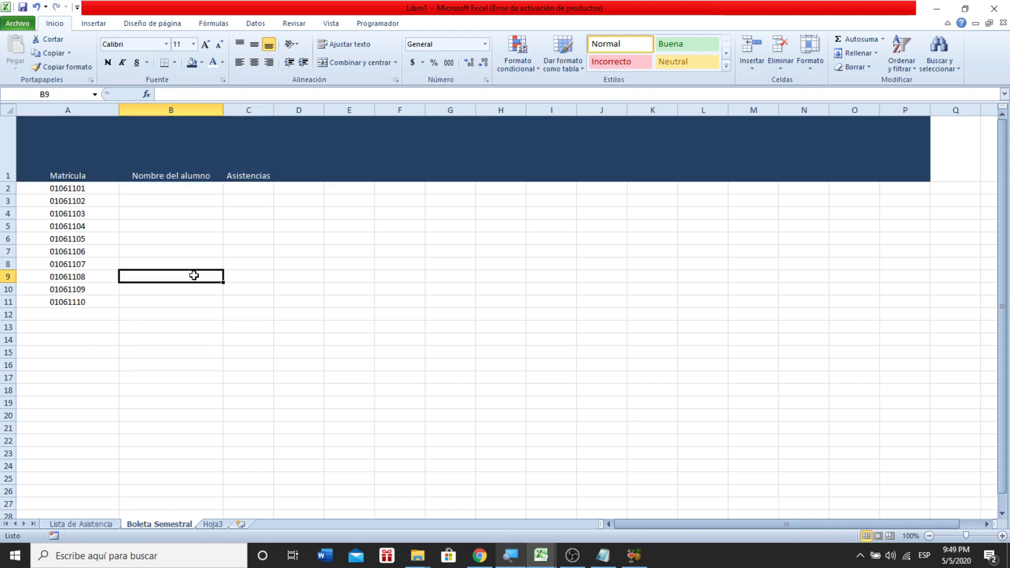
left_click(73, 188)
left_click(69, 238)
left_click(63, 300)
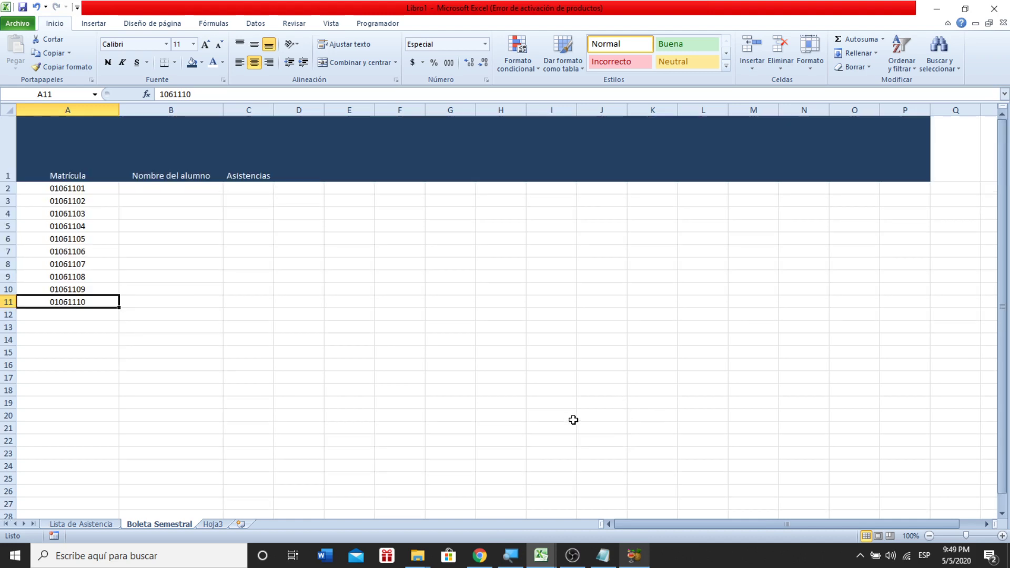
key("alt")
scroll(509, 417, "down", 2)
scroll(402, 415, "up", 2)
scroll(274, 408, "down", 2)
left_click(259, 390)
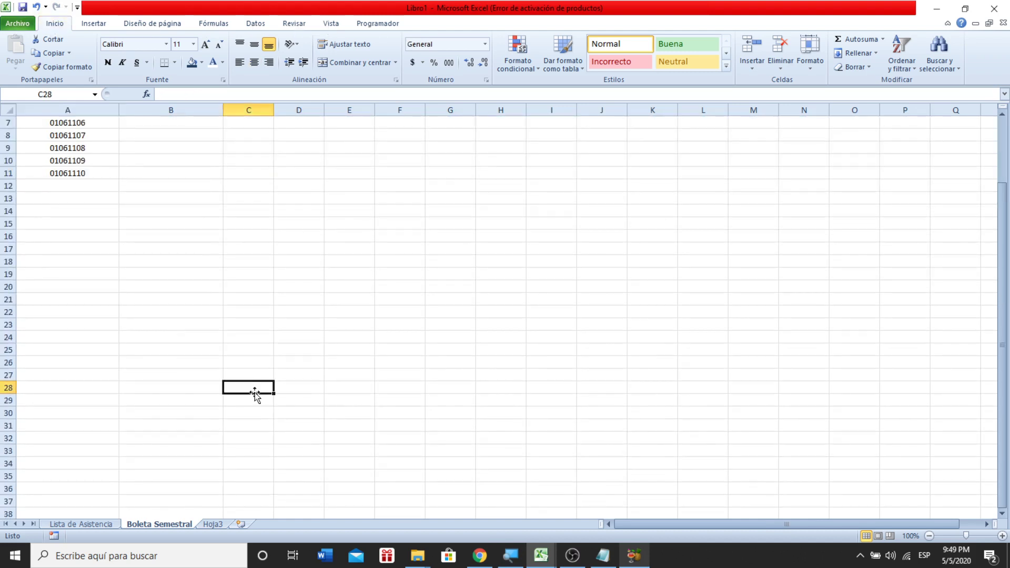
scroll(252, 377, "up", 4, "ctrl")
scroll(232, 361, "up", 3)
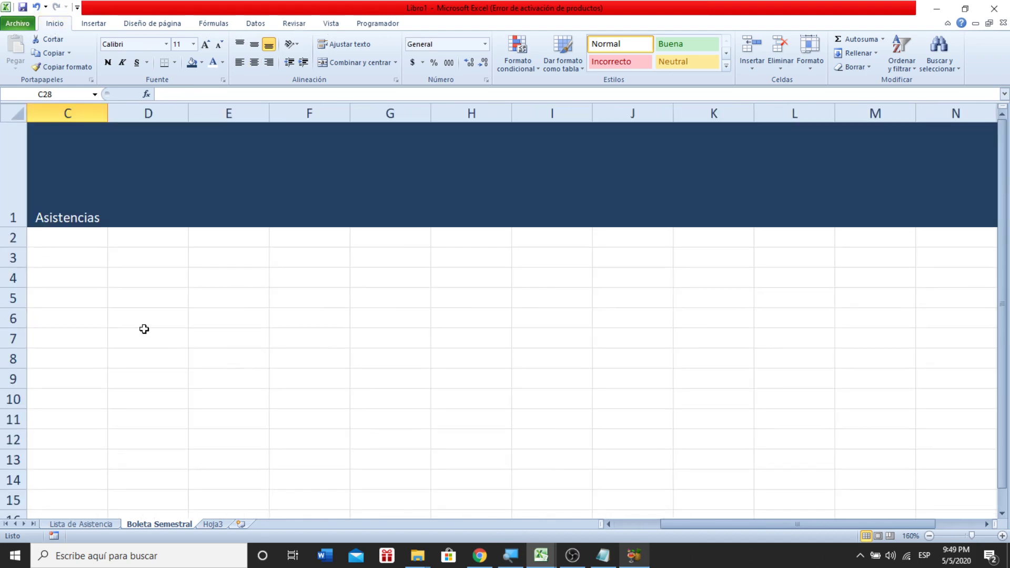
key("Left")
key("Left")
key("Up")
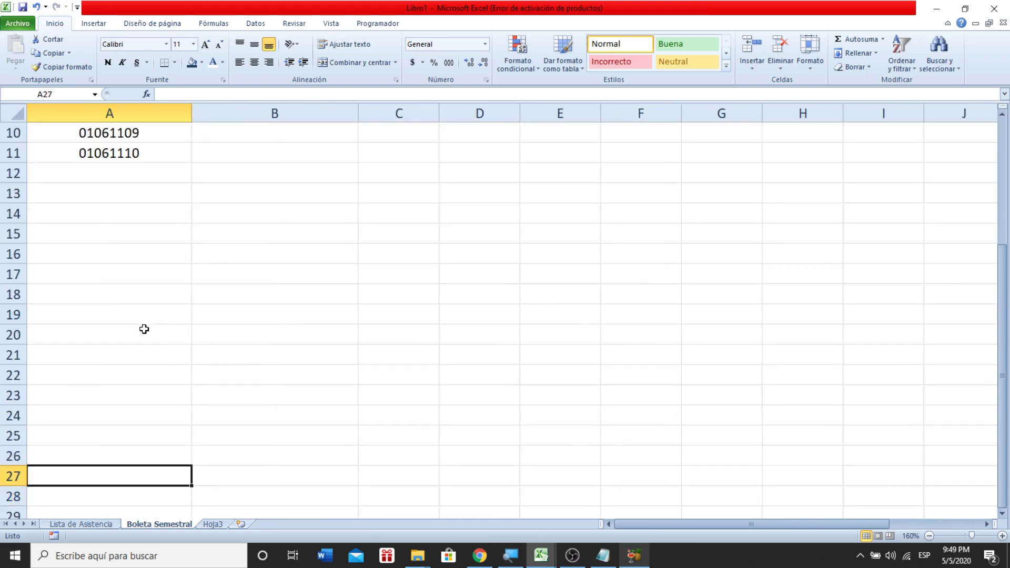
key("Up")
key("Up")
key("Up")
key("Up")
key("Up")
key("Up")
key("Up")
key("Up")
key("Up")
key("Up")
key("Up")
key("Up")
key("Up")
key("Up")
key("Up")
key("Up")
key("Up")
key("Up")
key("Up")
key("Up")
key("Down")
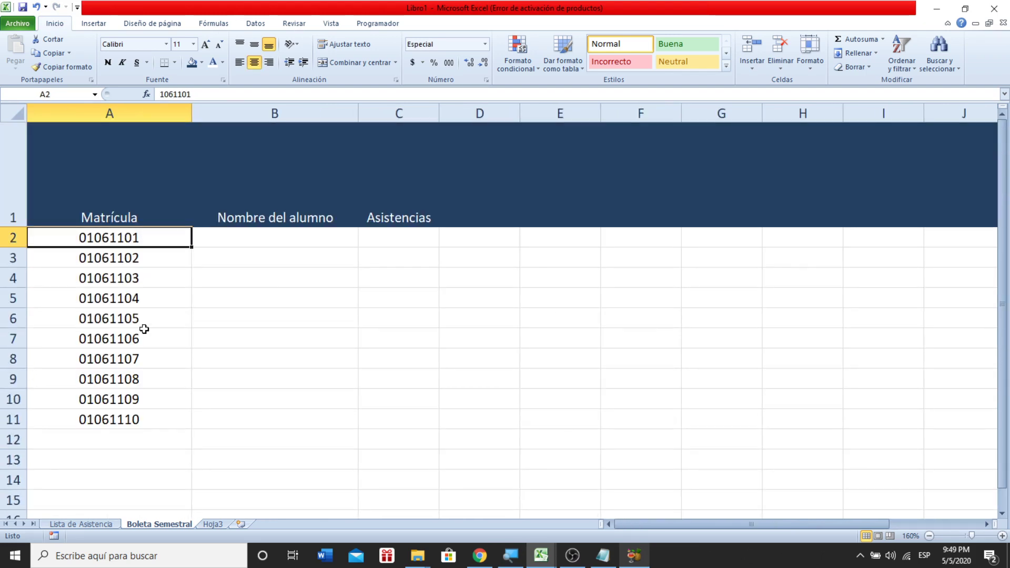
key("Right")
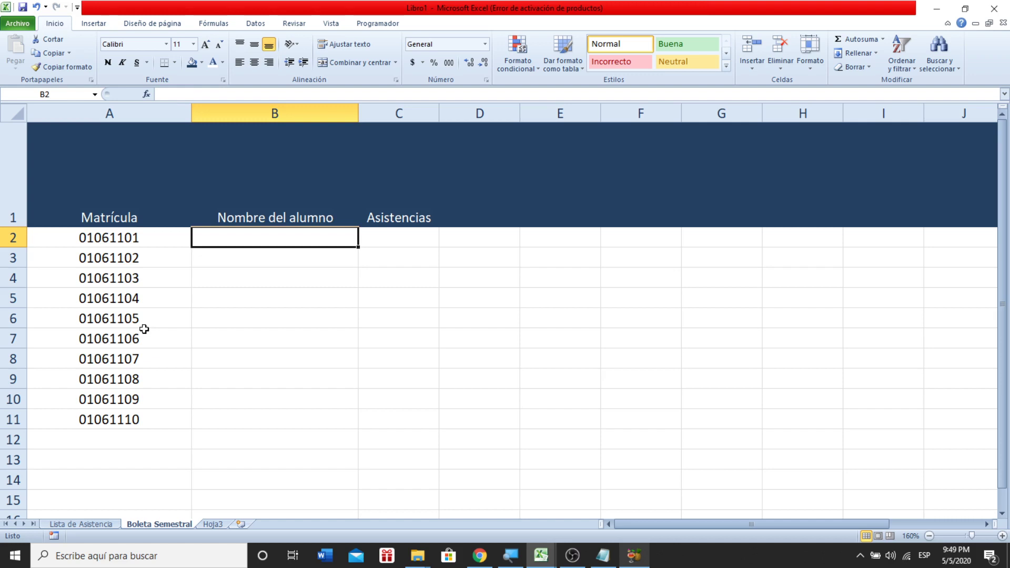
key("Left")
key("Down")
key("Up")
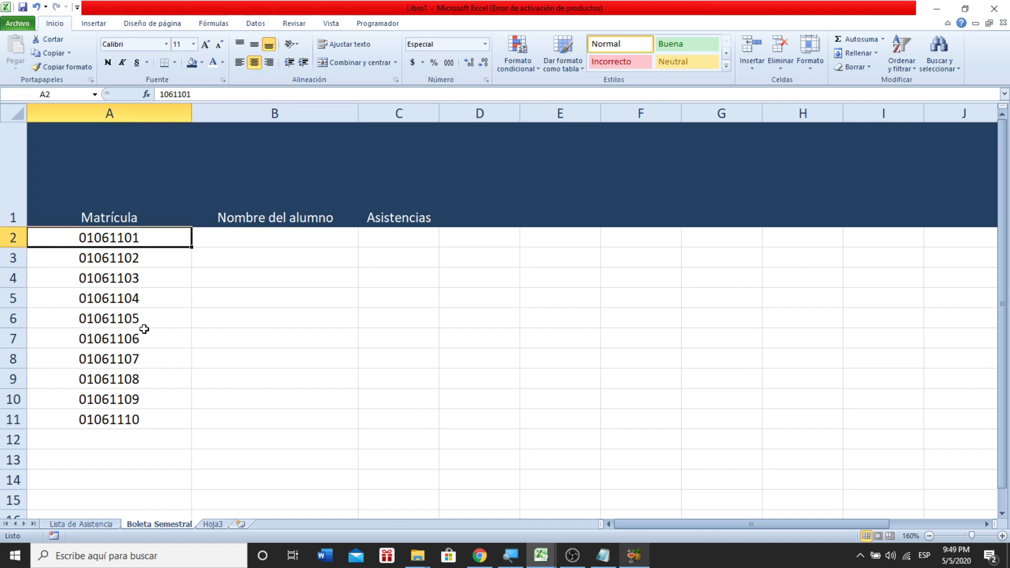
key("Right")
key("Left")
key("Right")
key("Right")
key("Left")
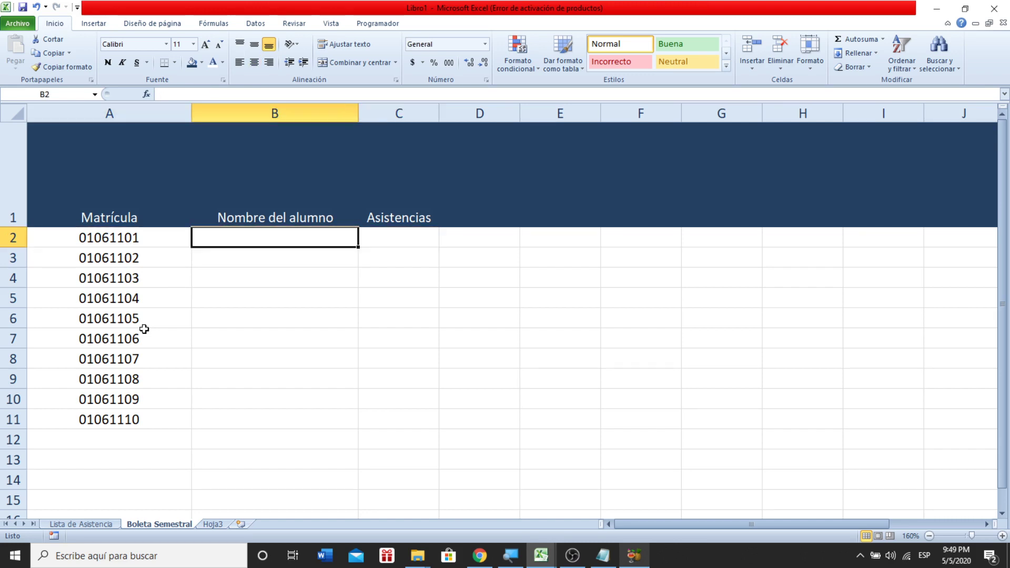
key("Left")
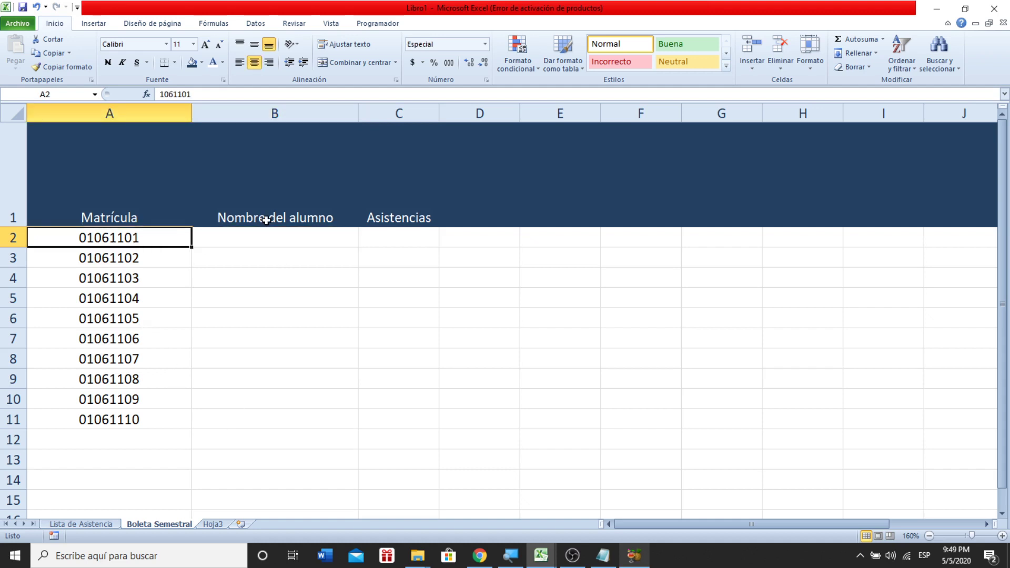
left_click(262, 236)
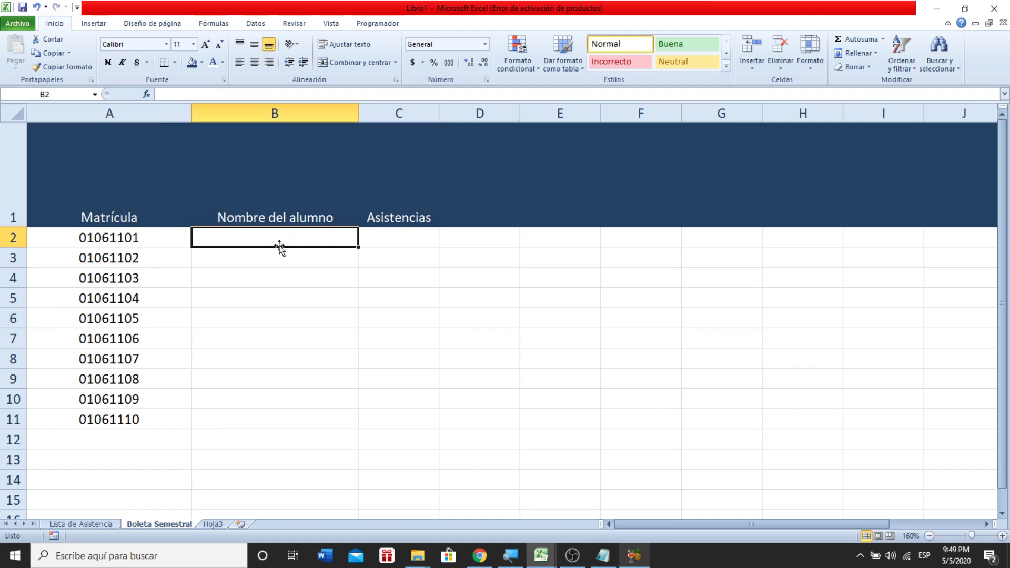
double_click(293, 235)
- Begin the name lookup in B2 as =buscarv(, leaving the formula open
type("=")
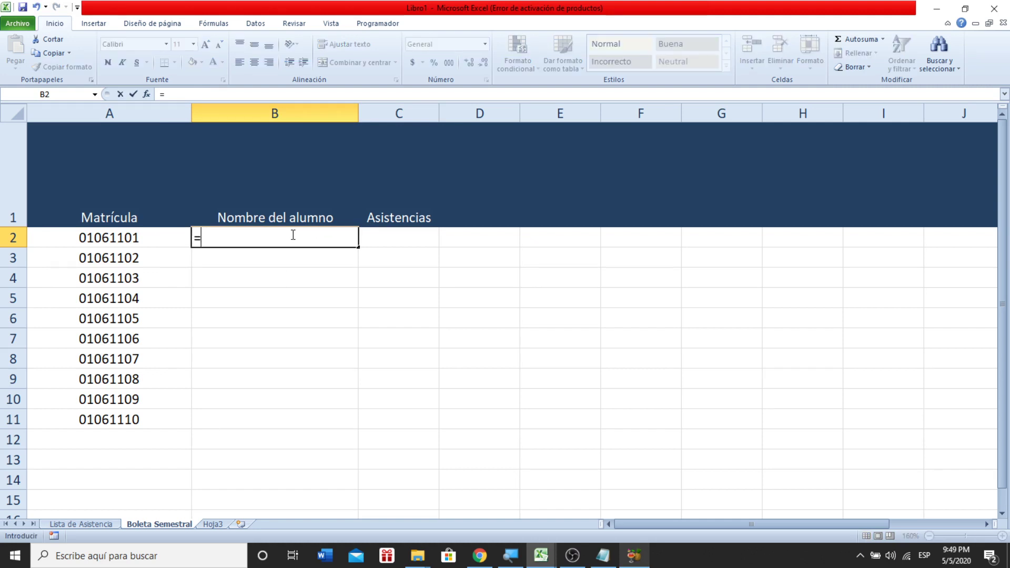
type("bus")
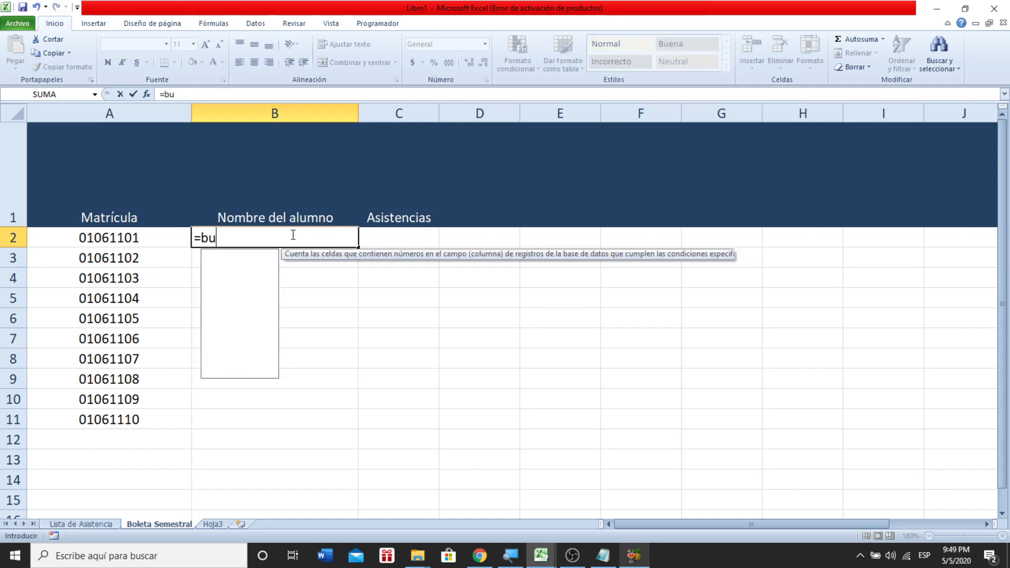
key("Down")
key("Down")
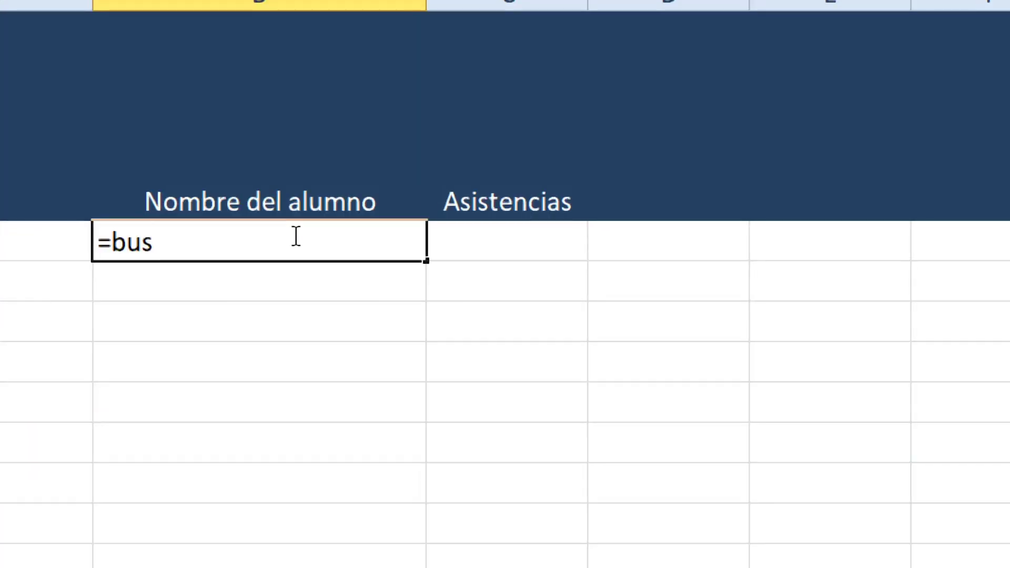
type("c")
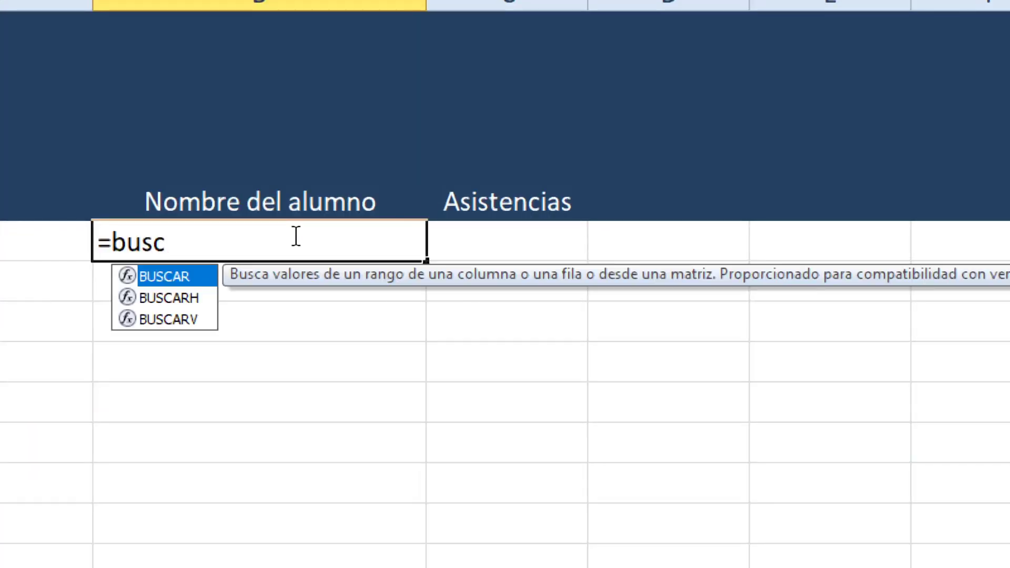
key("Down")
key("Down")
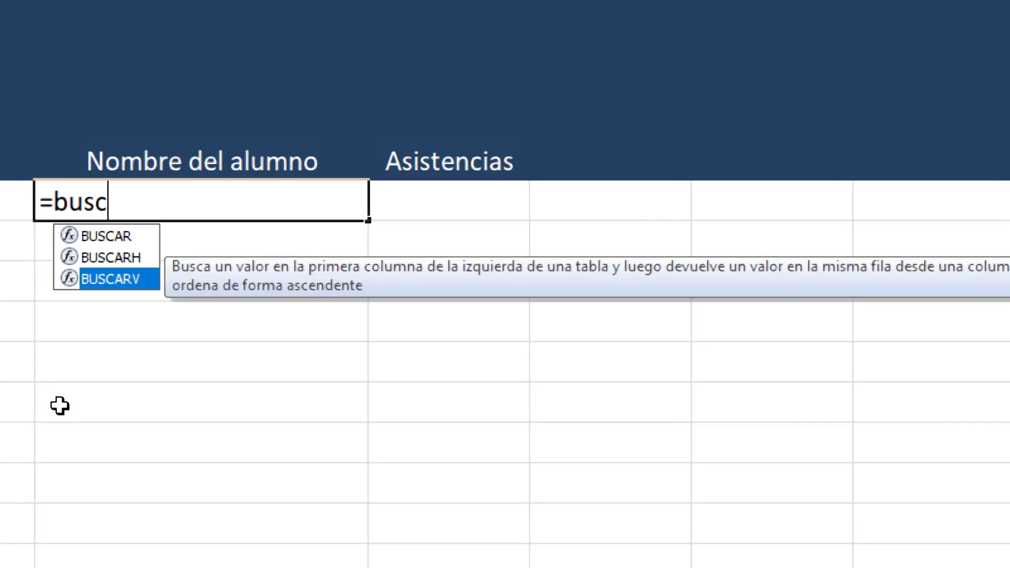
type("arc")
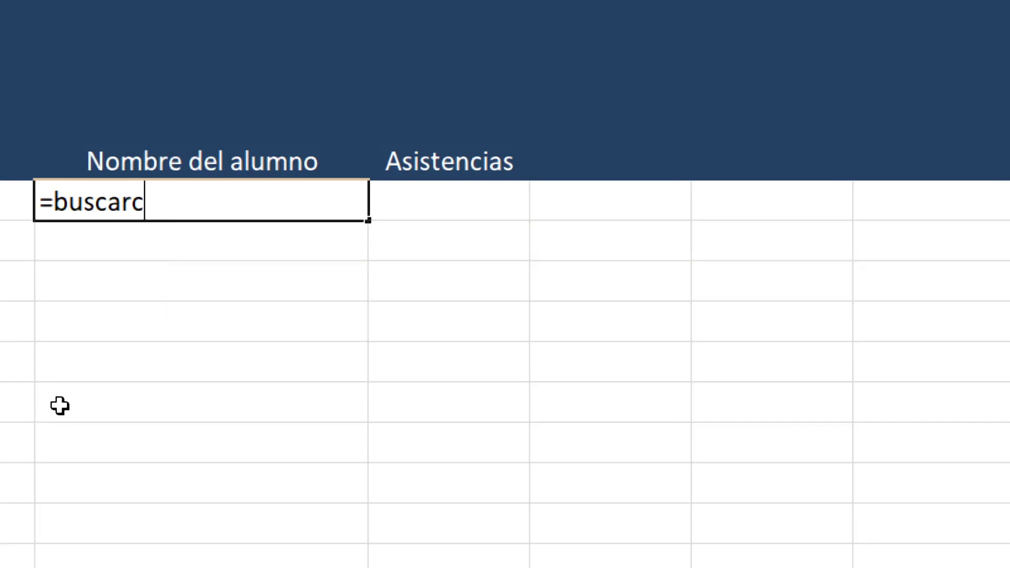
key("BackSpace")
type("v(")
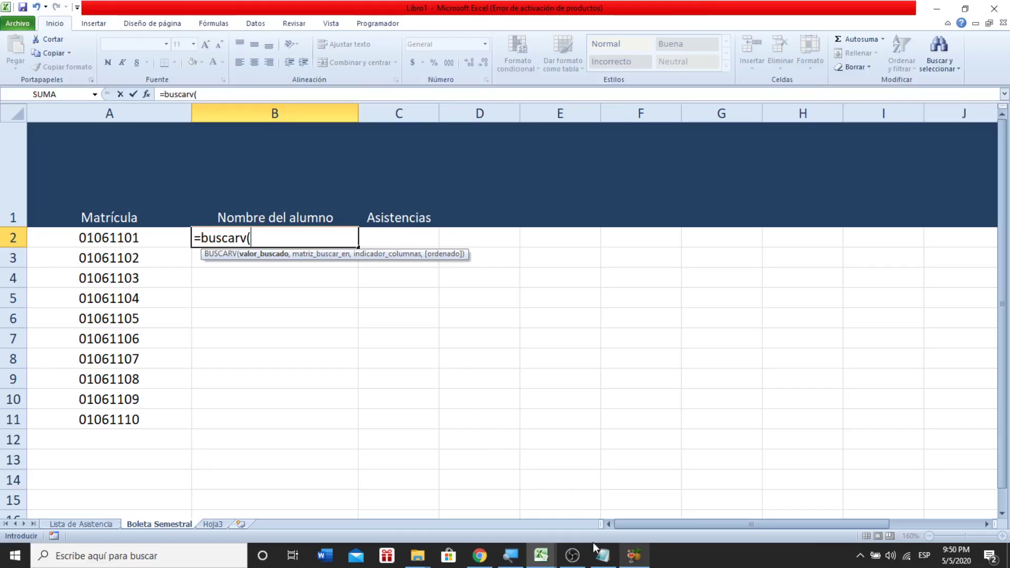
left_click(603, 556)
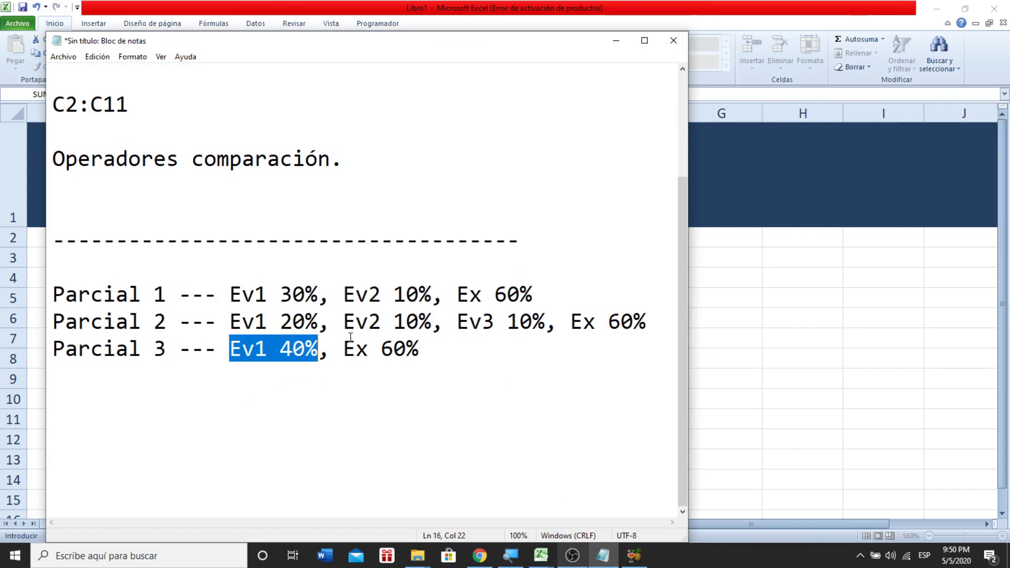
- Add the note line '=BUSCARV(Valor que tienes alla mano,' below the grading notes
left_click(437, 349)
key("Return")
key("Return")
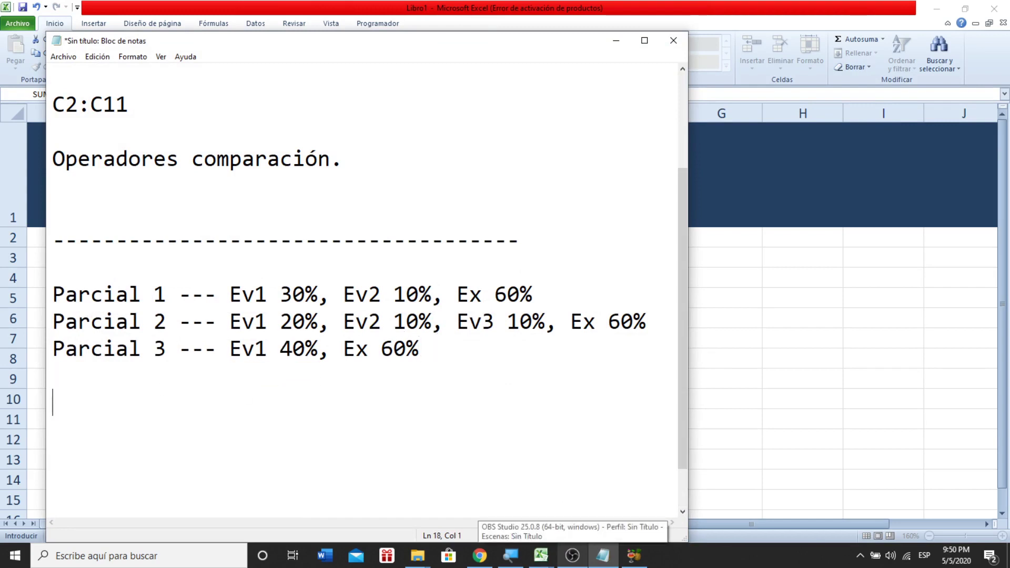
key("Return")
type("BUSCARV")
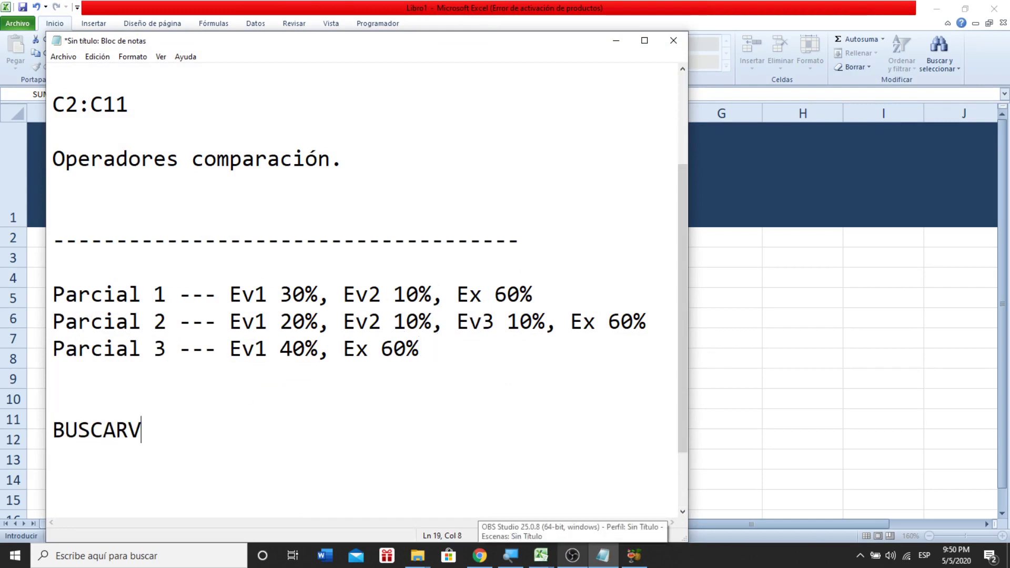
type(")")
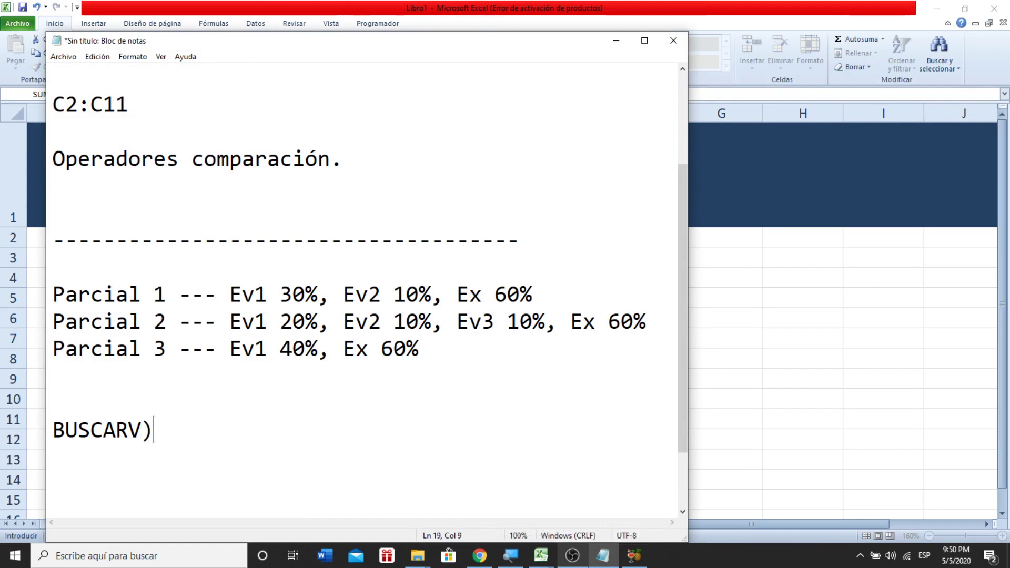
key("BackSpace")
key("Return")
key("BackSpace")
key("shift+Left")
key("shift+Left")
key("shift+Left")
key("shift+Left")
key("shift+Left")
key("shift+Left")
key("shift+Left")
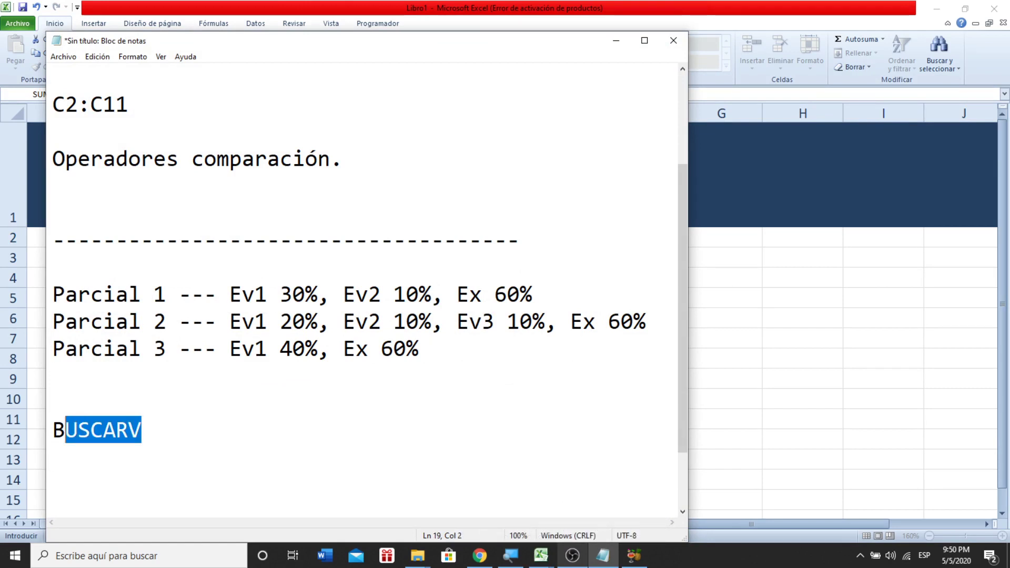
key("Left")
type("=")
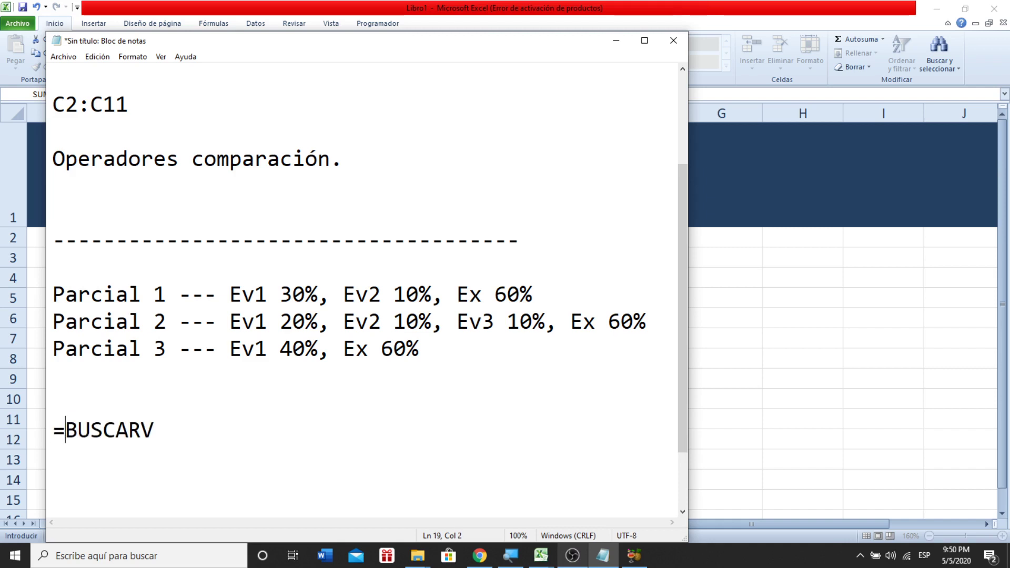
key("Right")
key("Right")
key("Right")
key("Right")
key("Right")
key("Left")
type("(Valor que tien")
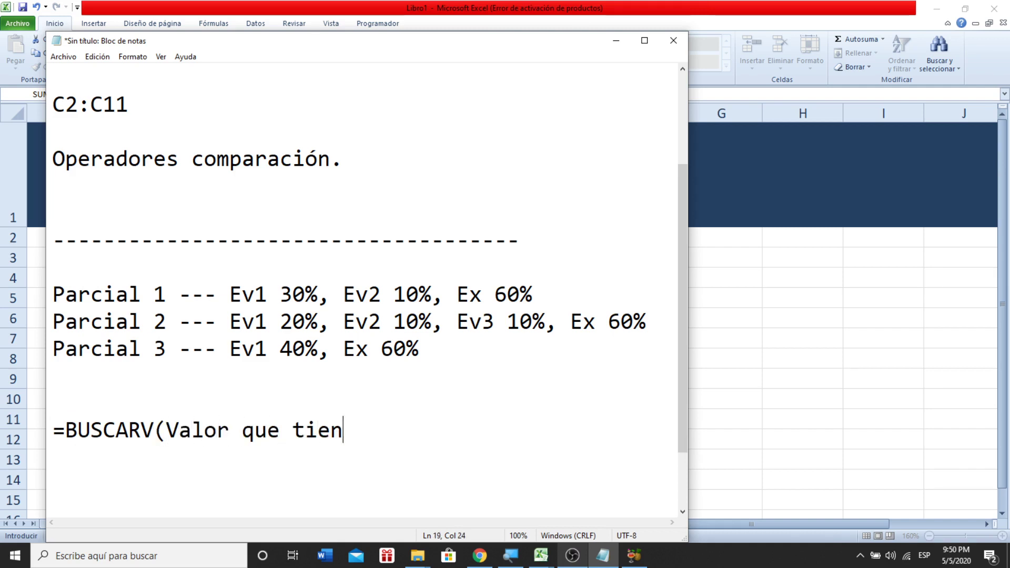
type("es alla mano")
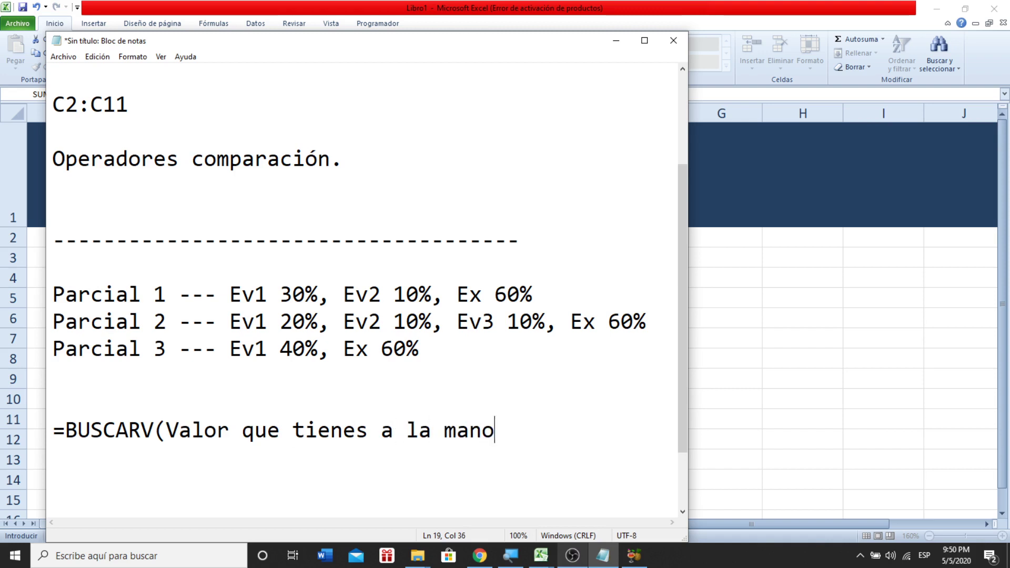
type(",")
- Continue the note with 'nombre de la tabla que contiene el valor a buscar', checking Excel's tooltip
key("alt+Tab")
key("alt+Tab")
key("alt+Tab")
key("alt+Tab")
key("alt+Tab")
key("alt+Tab")
key("alt+Tab")
key("alt+Tab")
key("alt+Tab")
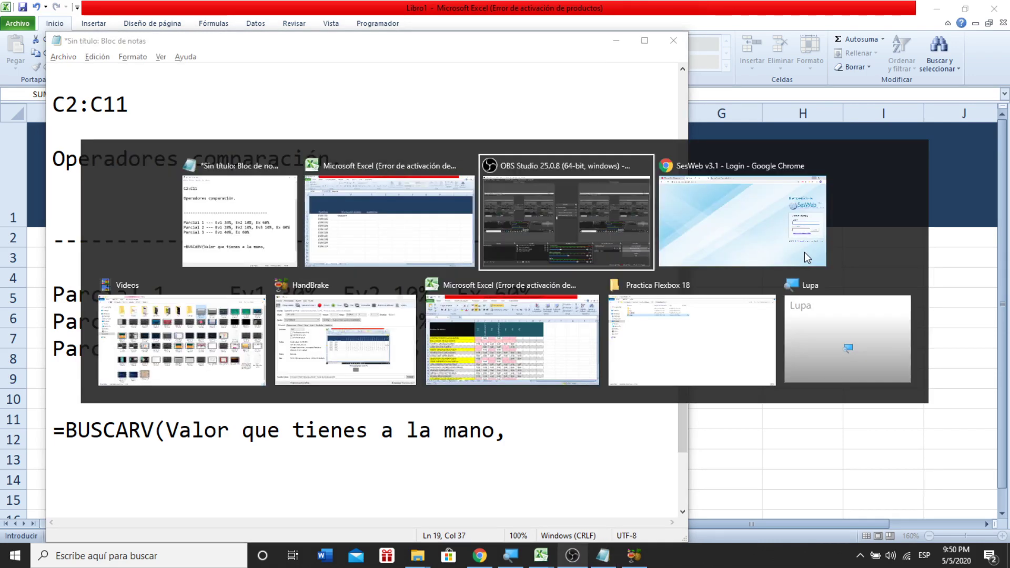
key("alt+Tab")
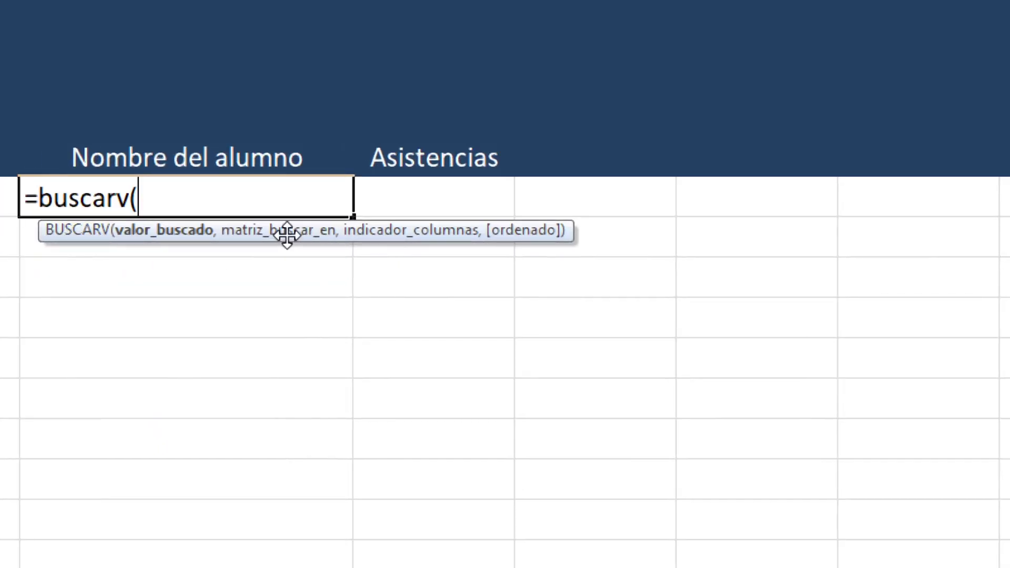
key("alt+Tab")
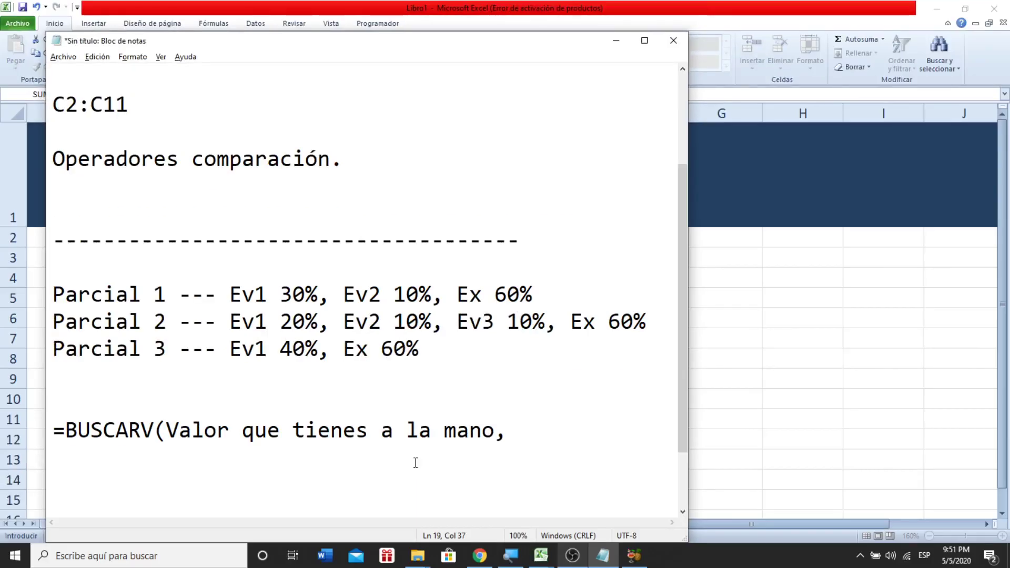
type("m")
key("BackSpace")
type("nombre de la")
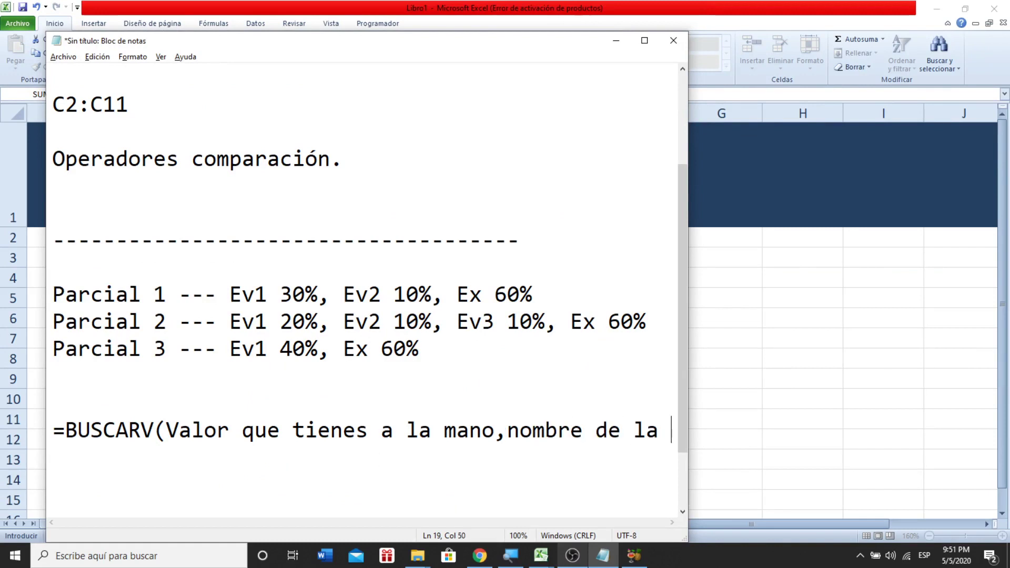
key("Return")
type("tab")
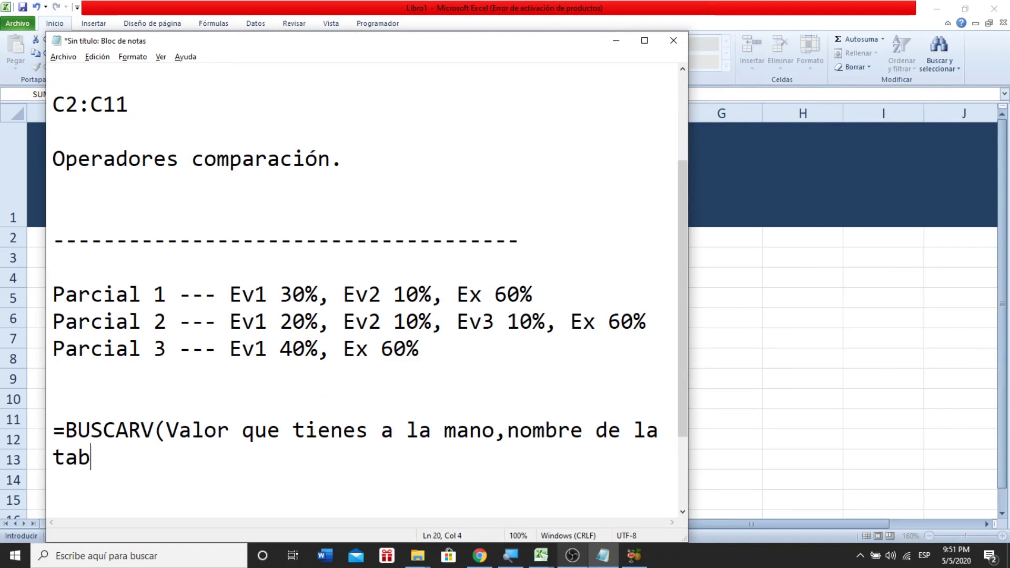
type("la que contienes")
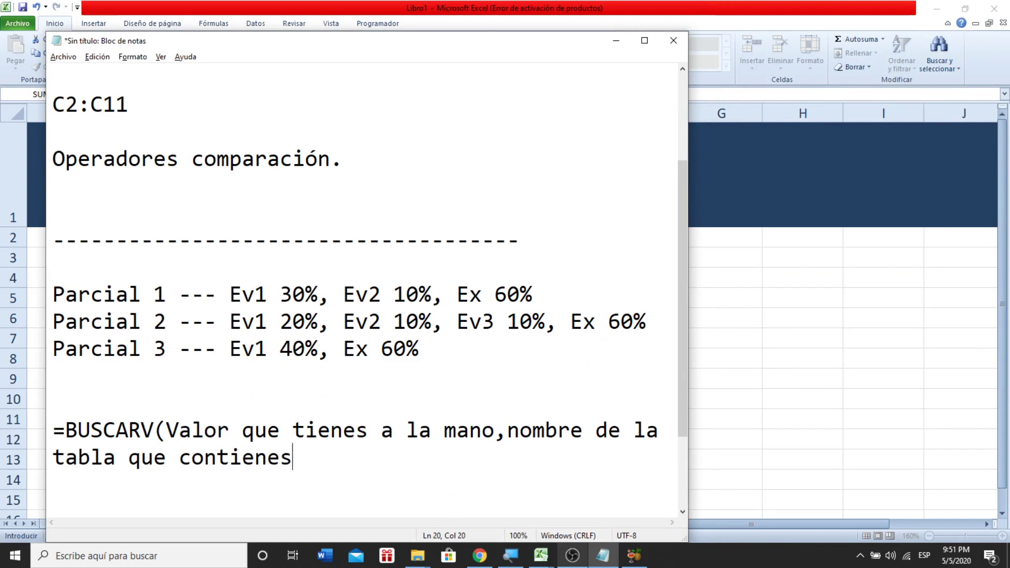
key("BackSpace")
type("el valod")
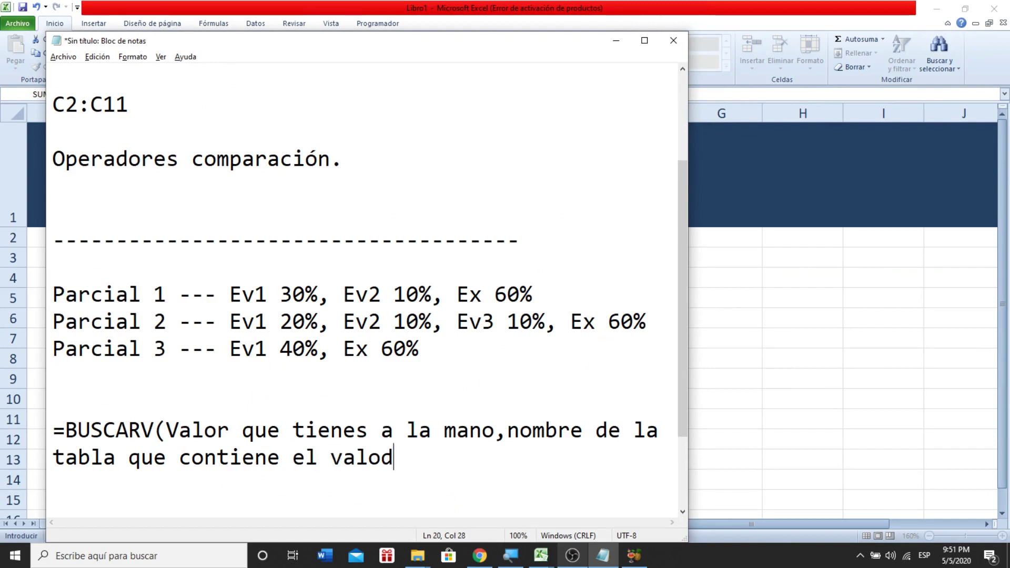
key("BackSpace")
type("r a buscar,")
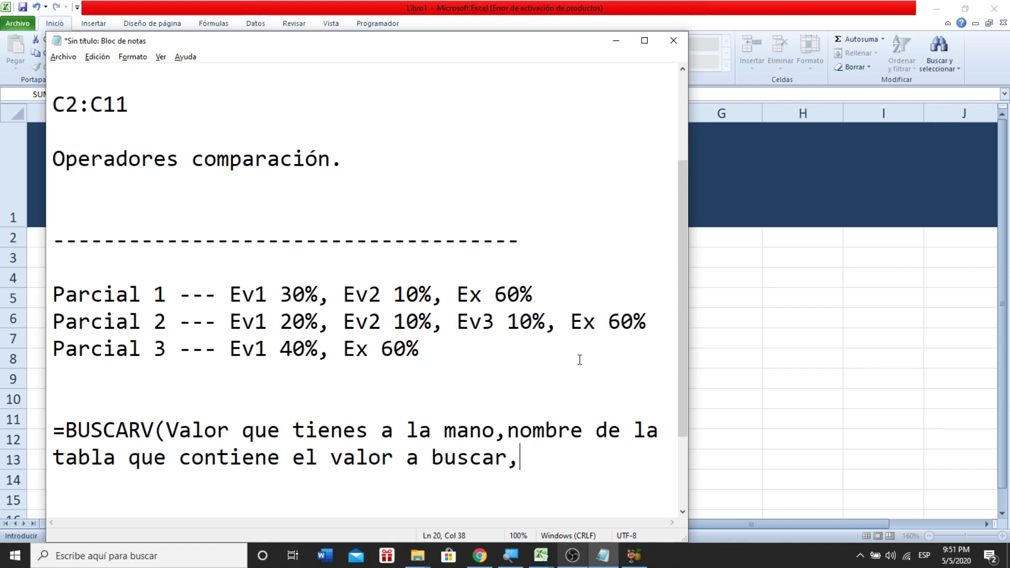
key("alt+Tab")
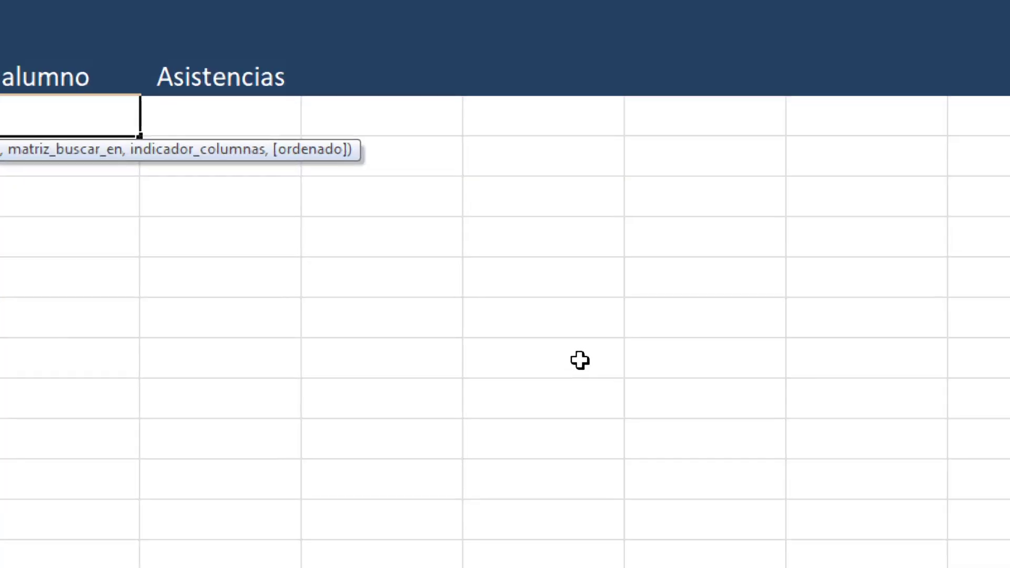
key("alt+Tab")
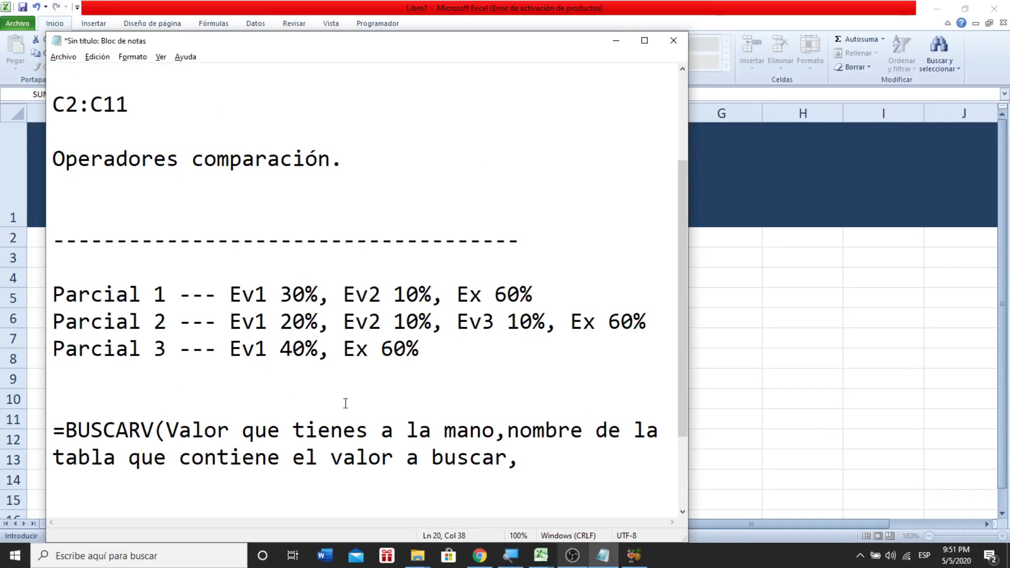
- Add 'columna donde se encuentra el dato' as the third argument in the BUSCARV note
type("que")
key("BackSpace")
key("BackSpace")
key("BackSpace")
type("columna")
key("Return")
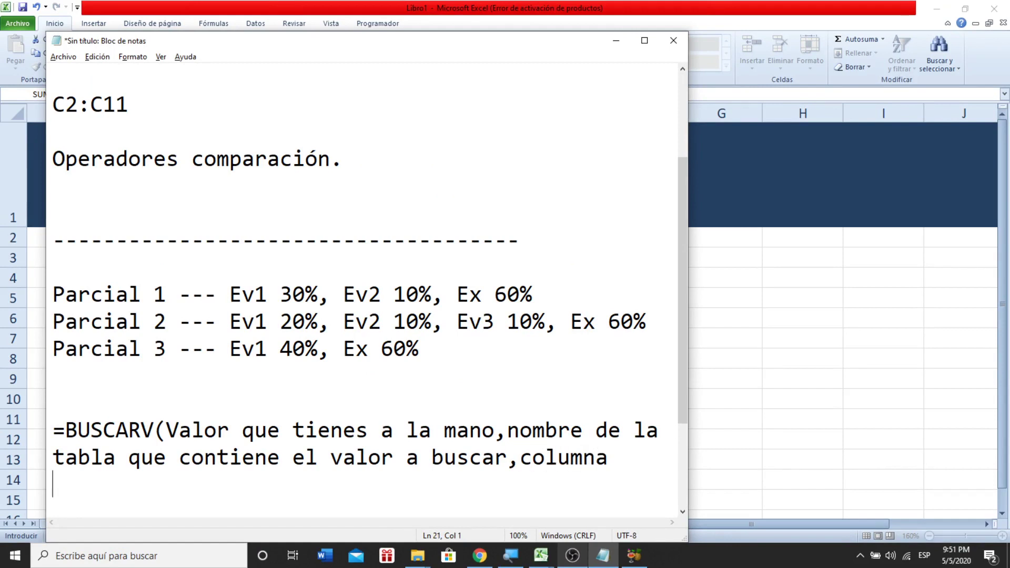
type("donde se enc")
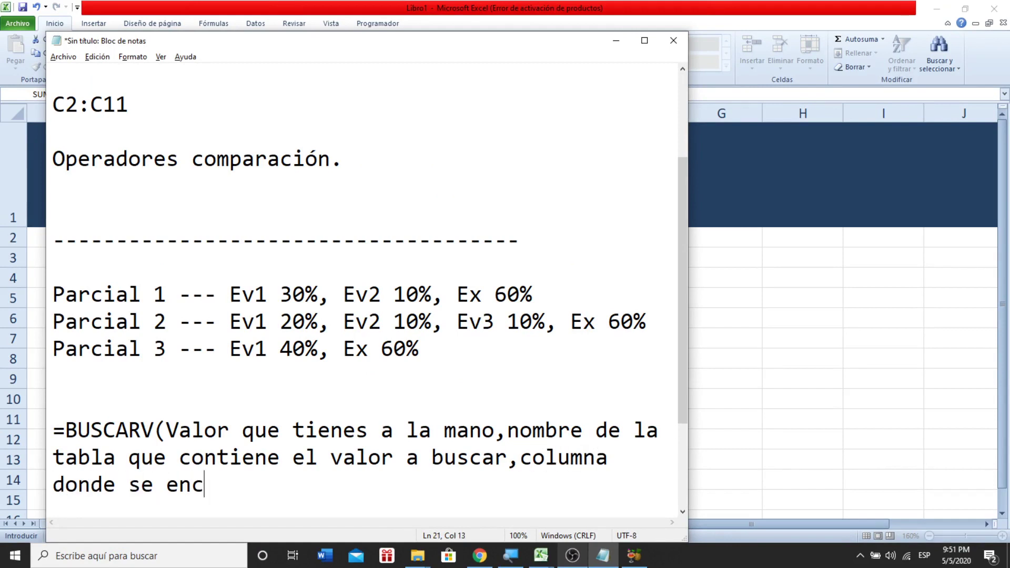
type("uentra el dato,")
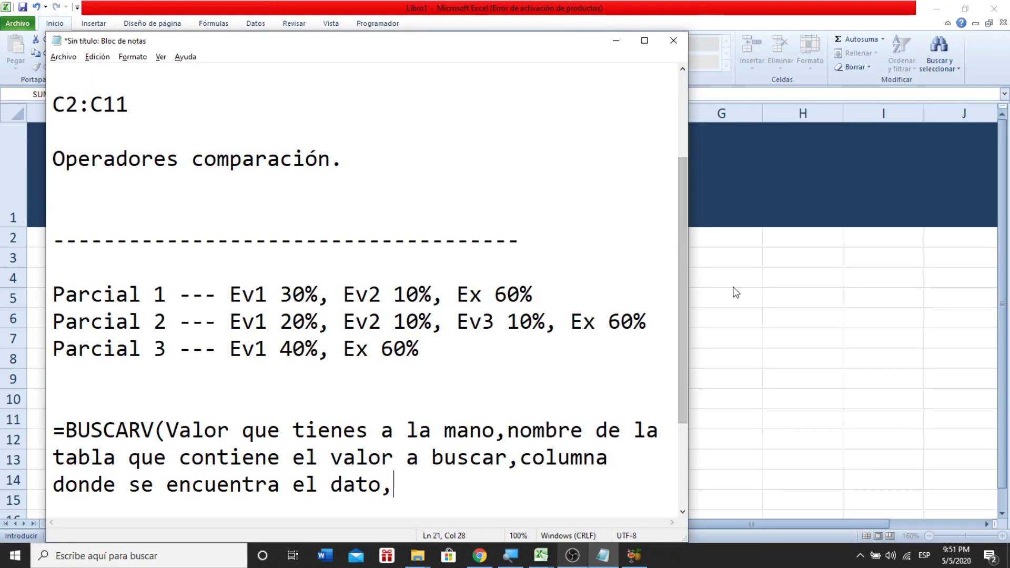
key("alt+Tab")
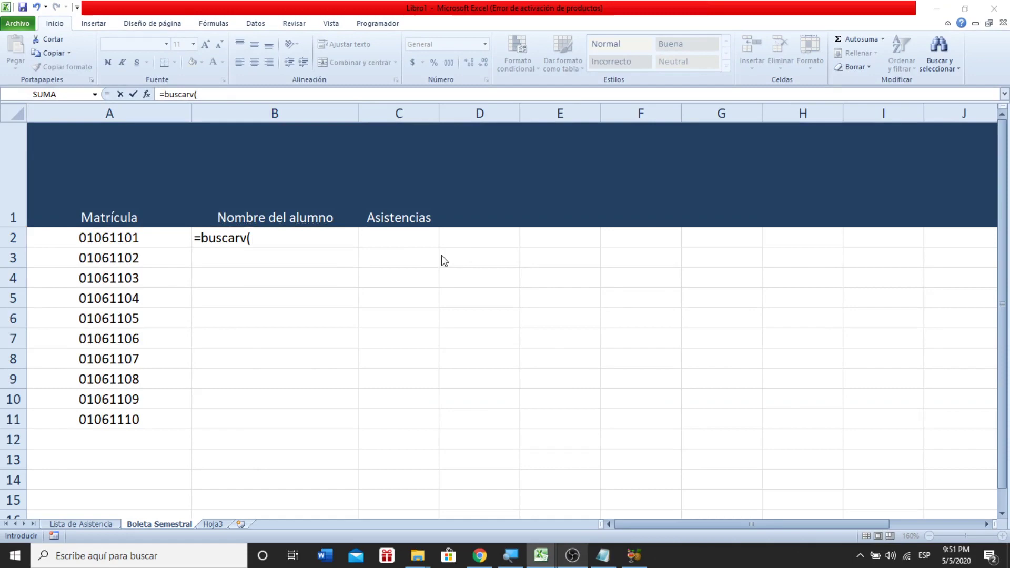
key("alt+Tab")
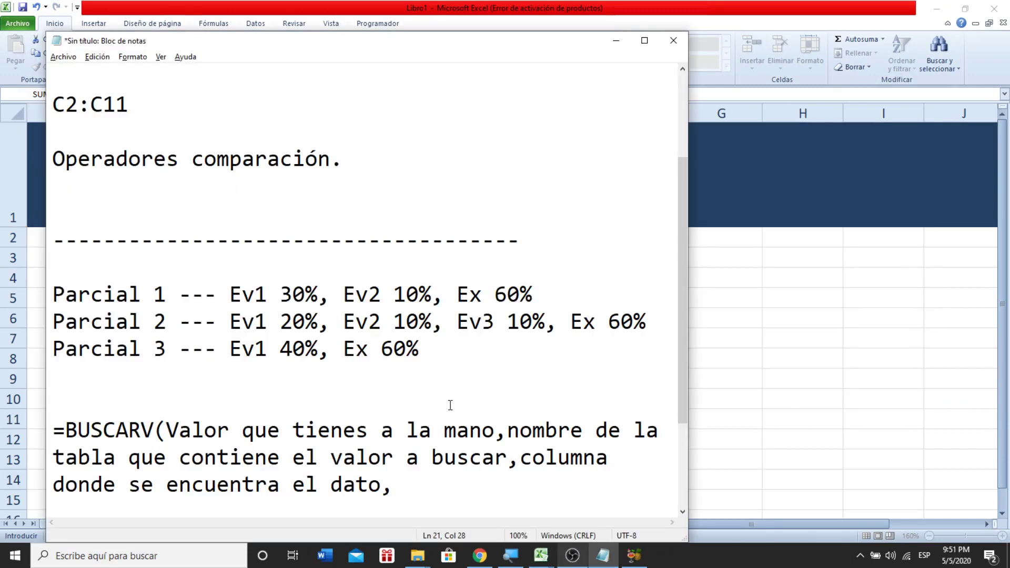
- End the note with 'Falso)' and minimize Notepad to get back to Excel
type("False")
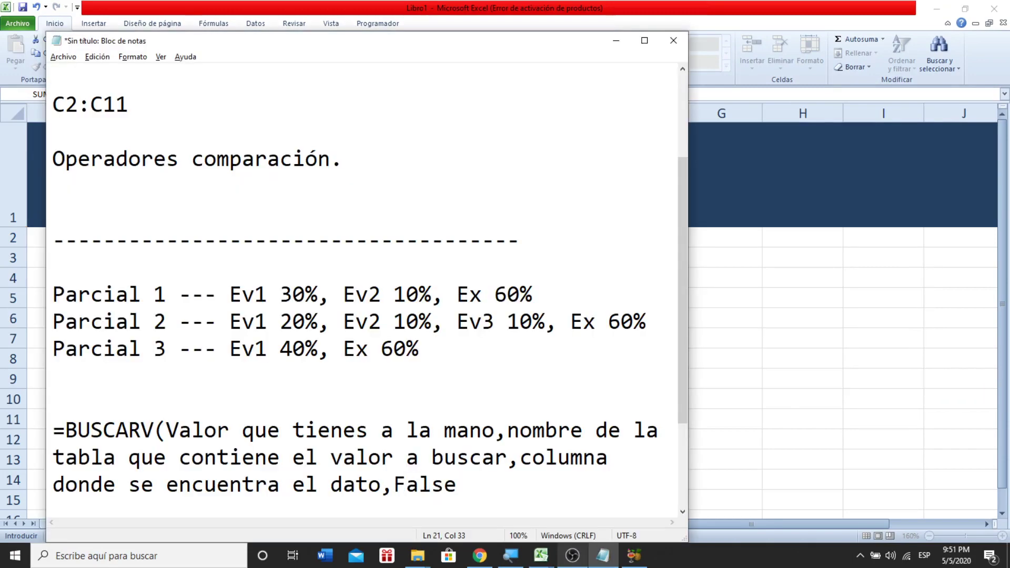
type(")")
key("Left")
key("shift+Left")
type("o")
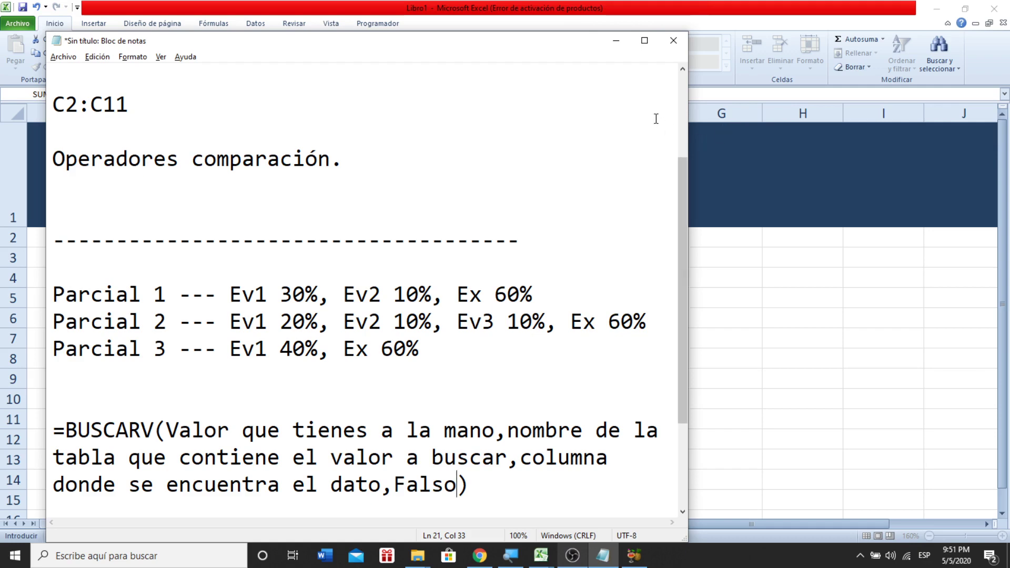
left_click(616, 41)
type("(")
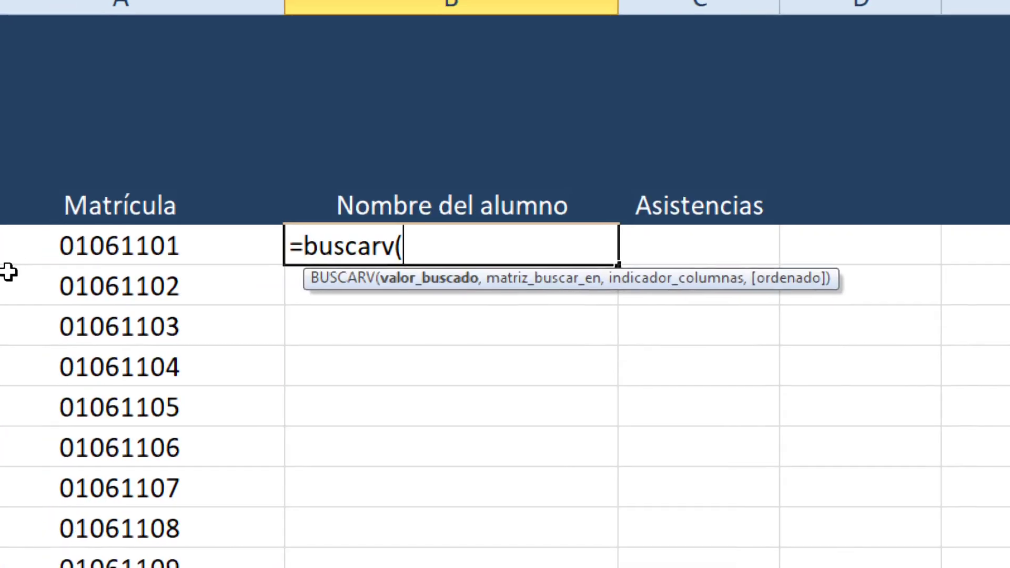
- Take A2 as the lookup value so the formula reads =buscarv(A2,
left_click(108, 250)
type(",")
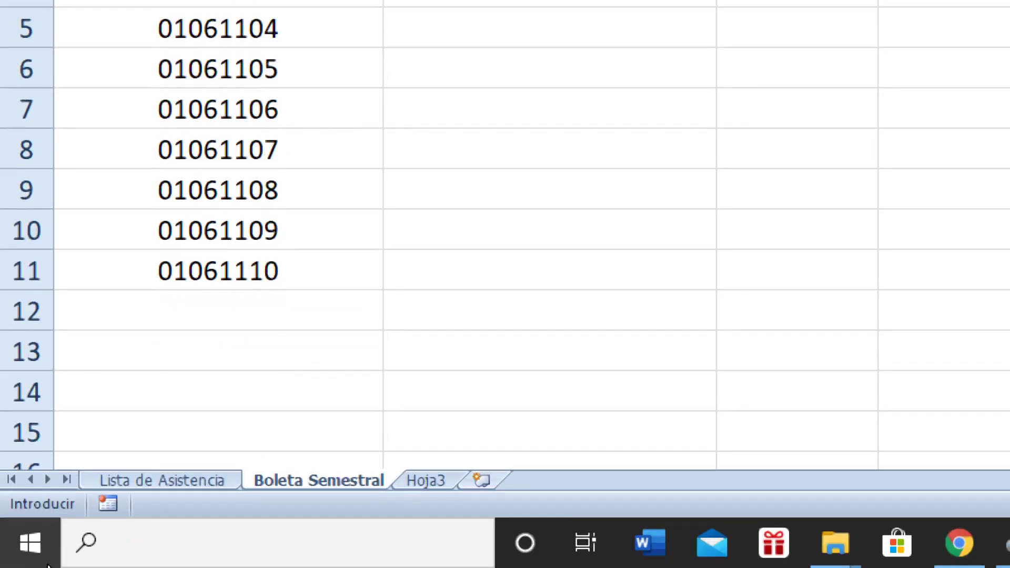
left_click(161, 478)
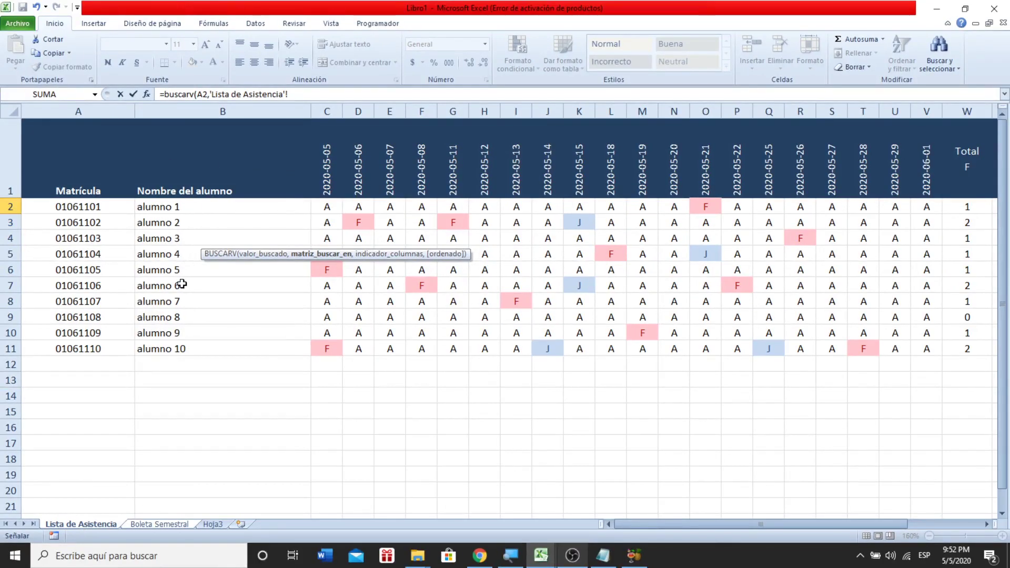
left_click(166, 525)
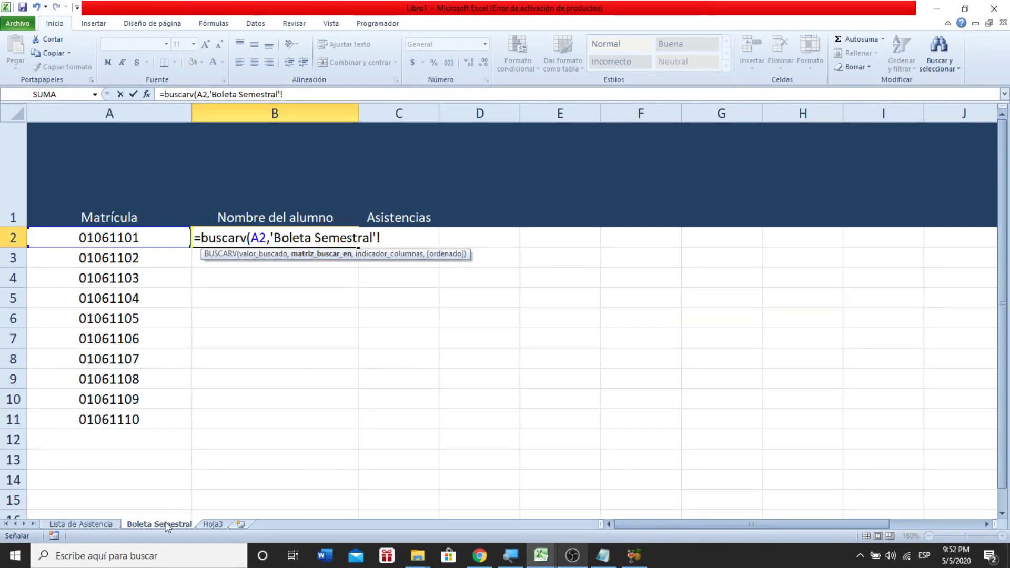
key("BackSpace")
key("BackSpace")
key("BackSpace")
key("BackSpace")
key("BackSpace")
key("BackSpace")
key("BackSpace")
key("BackSpace")
key("BackSpace")
key("BackSpace")
key("BackSpace")
key("BackSpace")
key("BackSpace")
key("BackSpace")
key("BackSpace")
key("BackSpace")
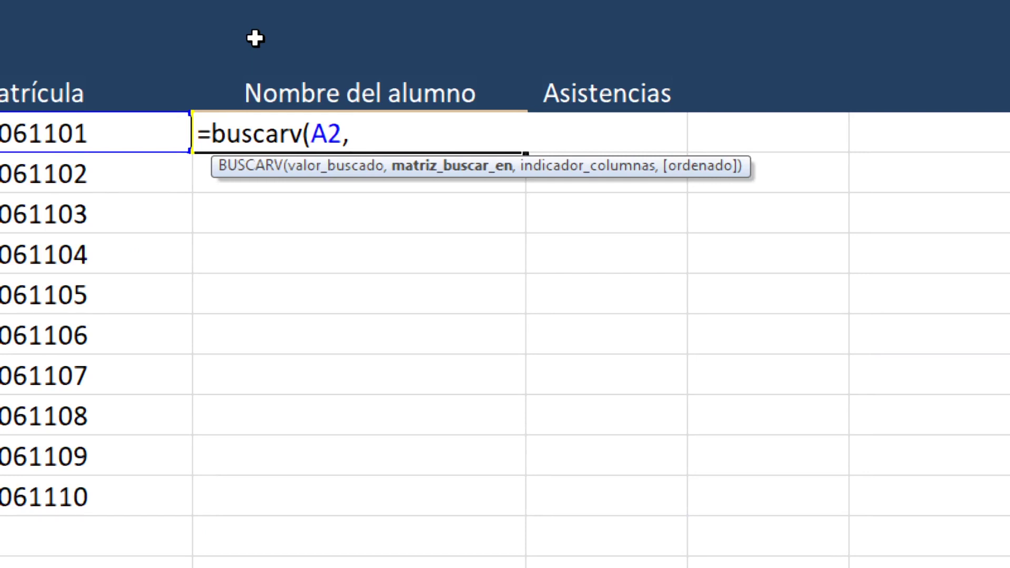
- Use the named range lista as the table and 2 as the column index
type("lis")
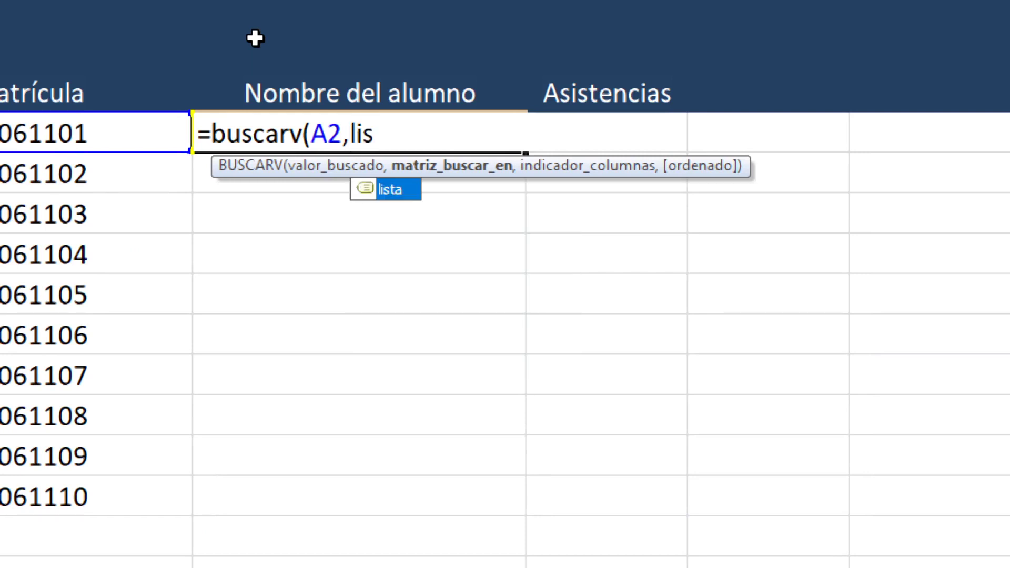
double_click(405, 190)
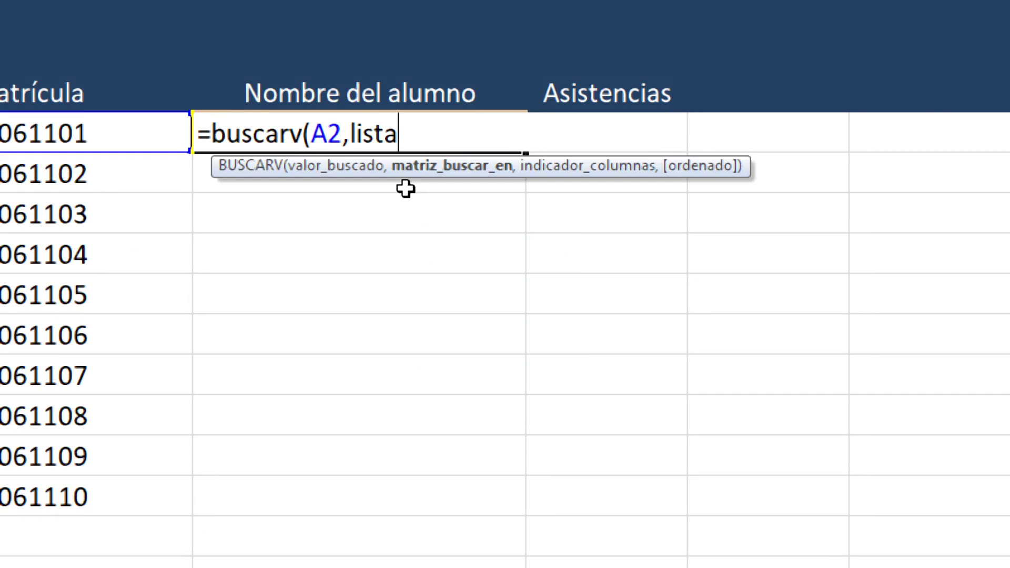
type(",")
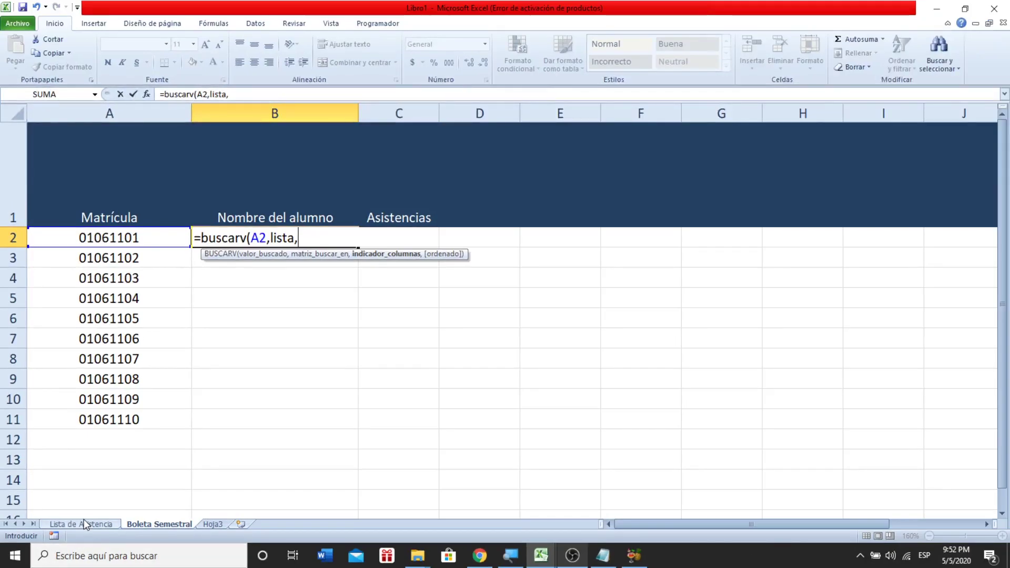
left_click(84, 524)
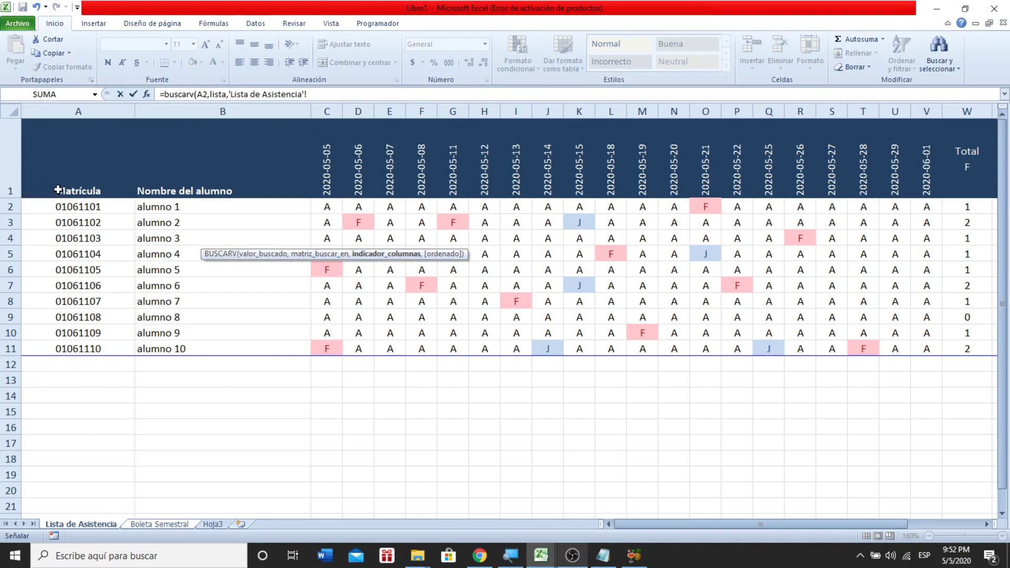
left_click(160, 524)
key("BackSpace")
key("BackSpace")
key("BackSpace")
key("BackSpace")
key("BackSpace")
key("BackSpace")
key("BackSpace")
key("BackSpace")
key("BackSpace")
key("BackSpace")
key("BackSpace")
key("BackSpace")
key("BackSpace")
key("BackSpace")
key("BackSpace")
key("BackSpace")
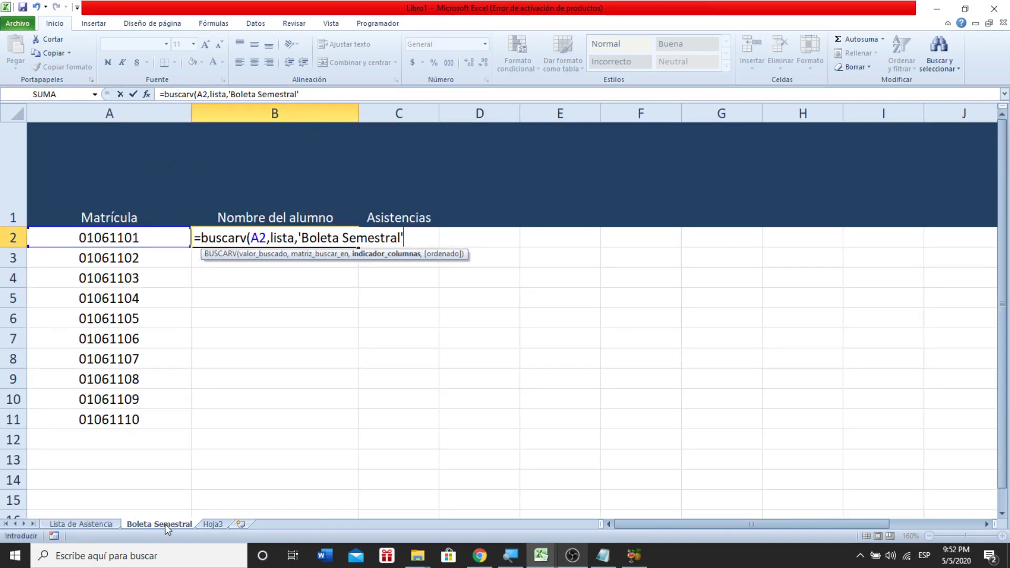
key("BackSpace")
key("BackSpace")
key("BackSpace")
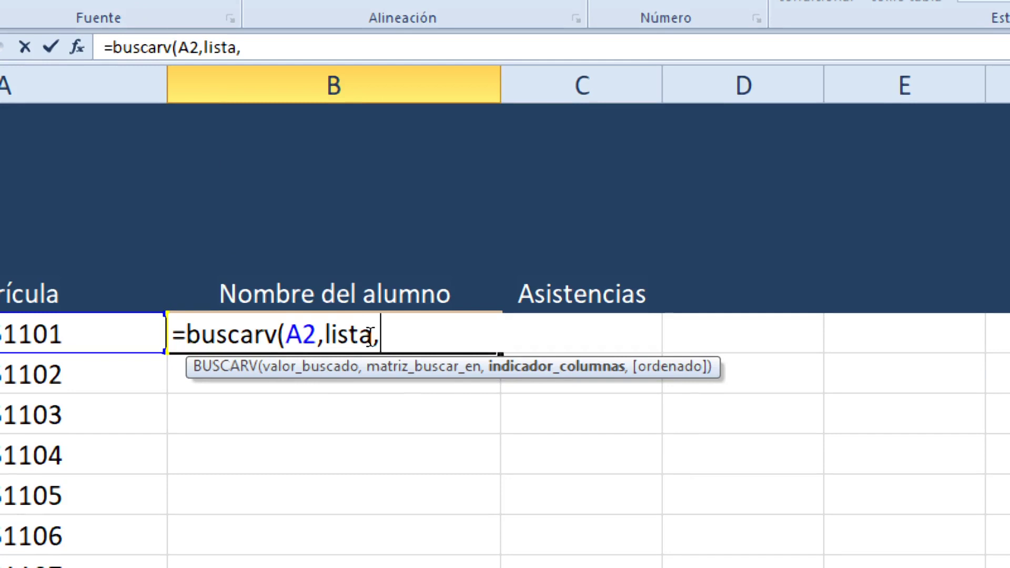
type("2,")
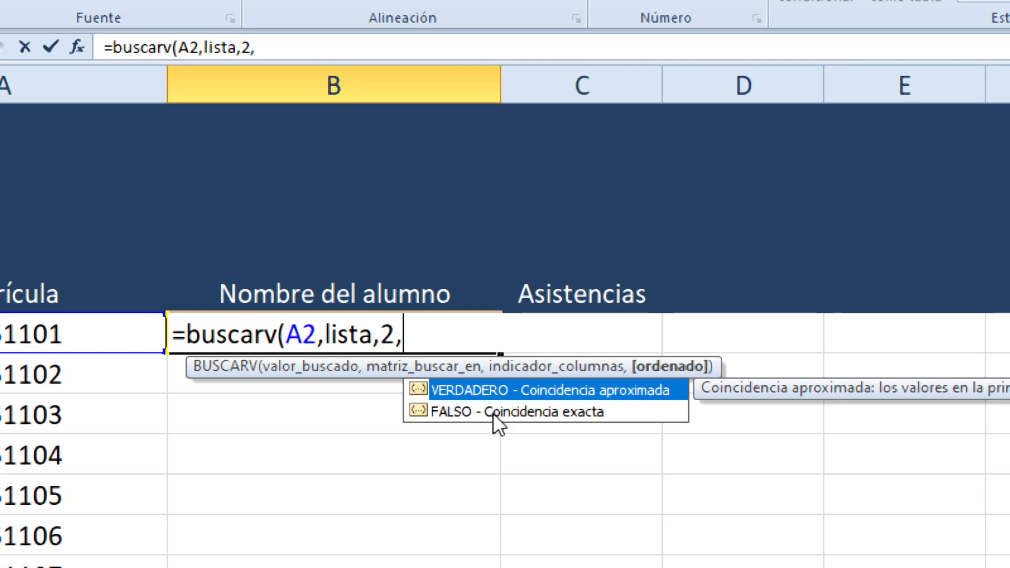
- Close the formula with FALSO for exact match, giving =buscarv(A2,lista,2,FALSO)
left_click(491, 411)
double_click(491, 411)
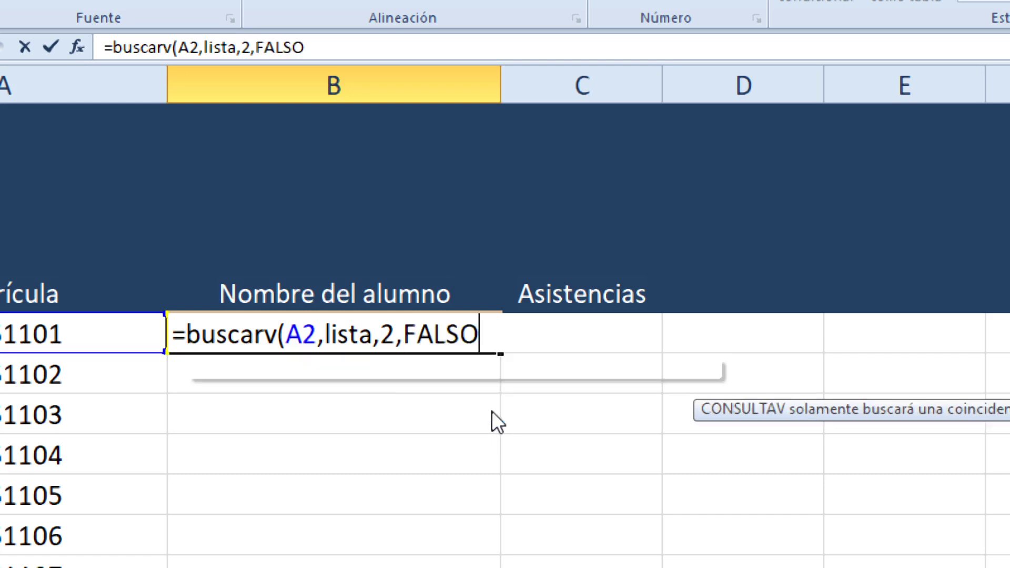
type(")")
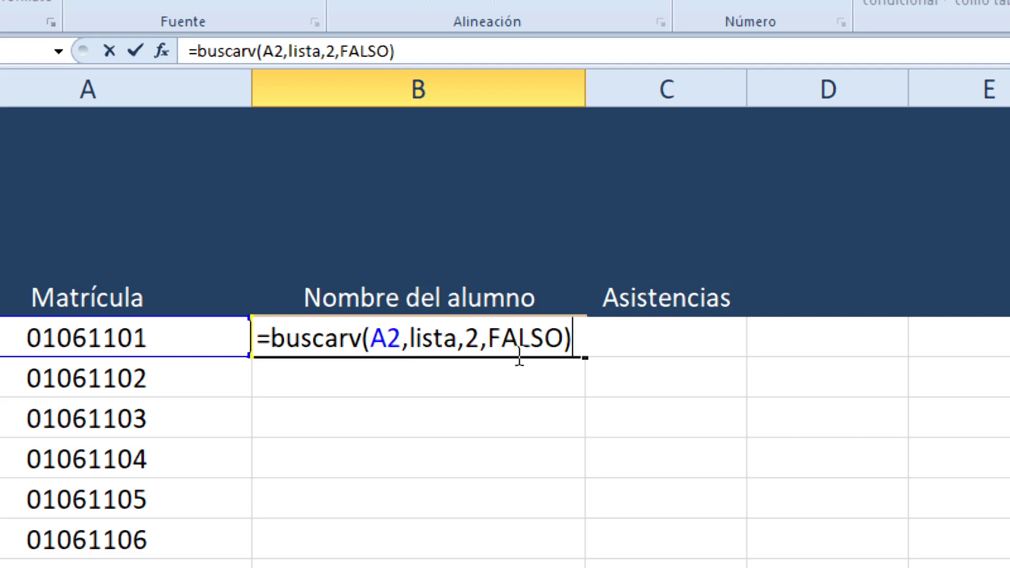
left_click(529, 342)
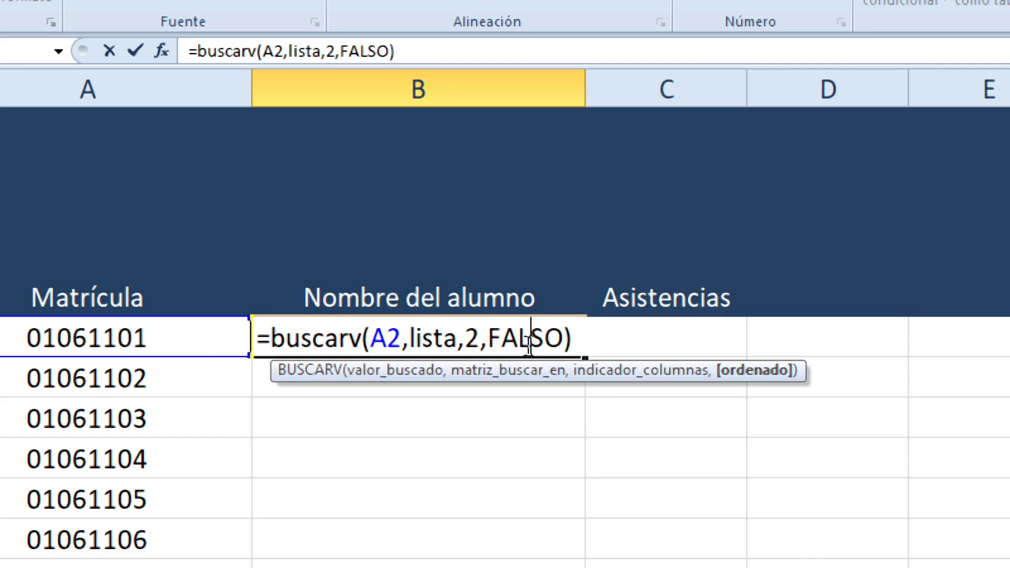
key("Return")
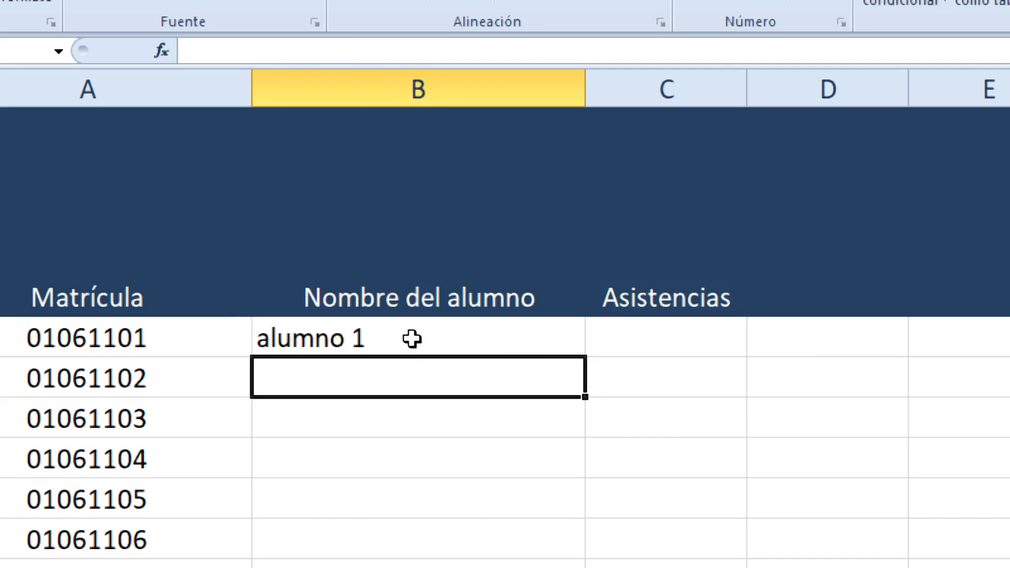
- Replace the alumno 1 placeholder on Lista de Asistencia with a real student name
left_click(381, 337)
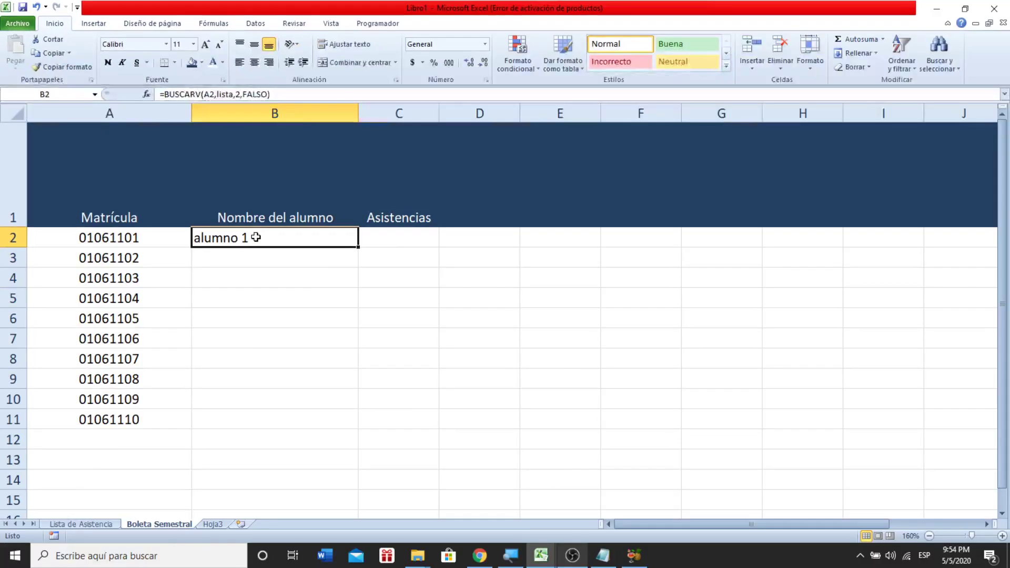
left_click(102, 525)
left_click(155, 206)
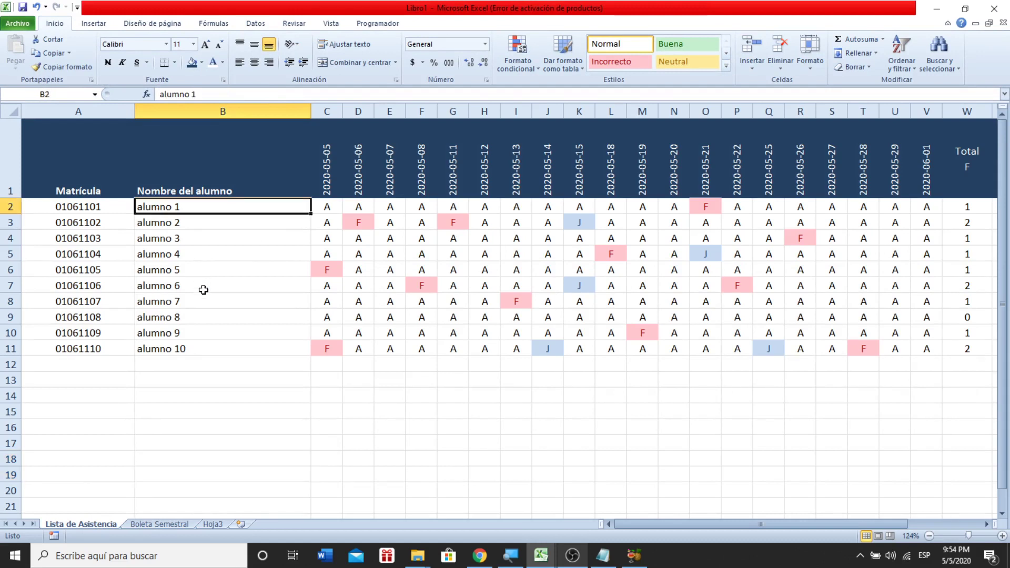
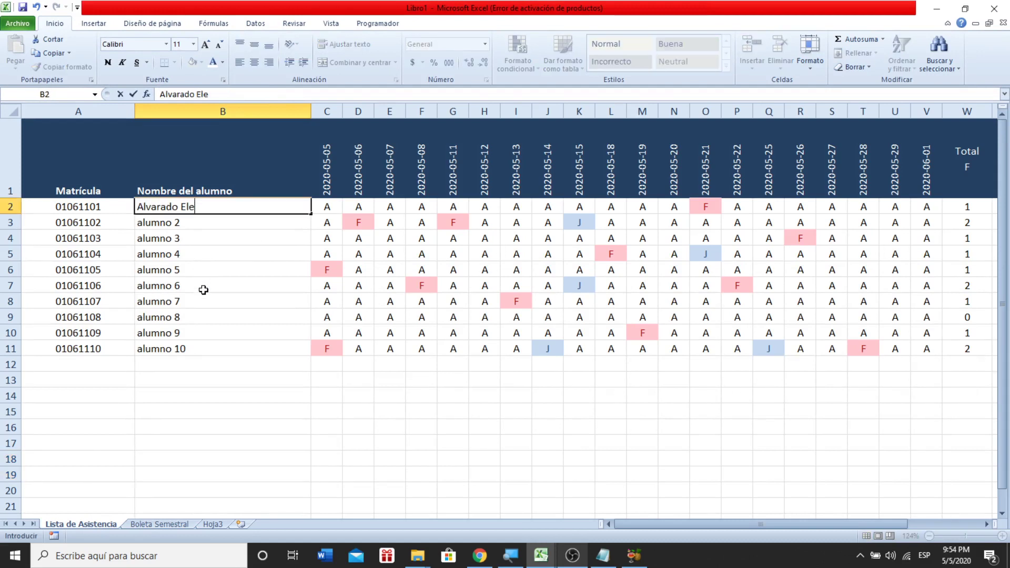
key("Return")
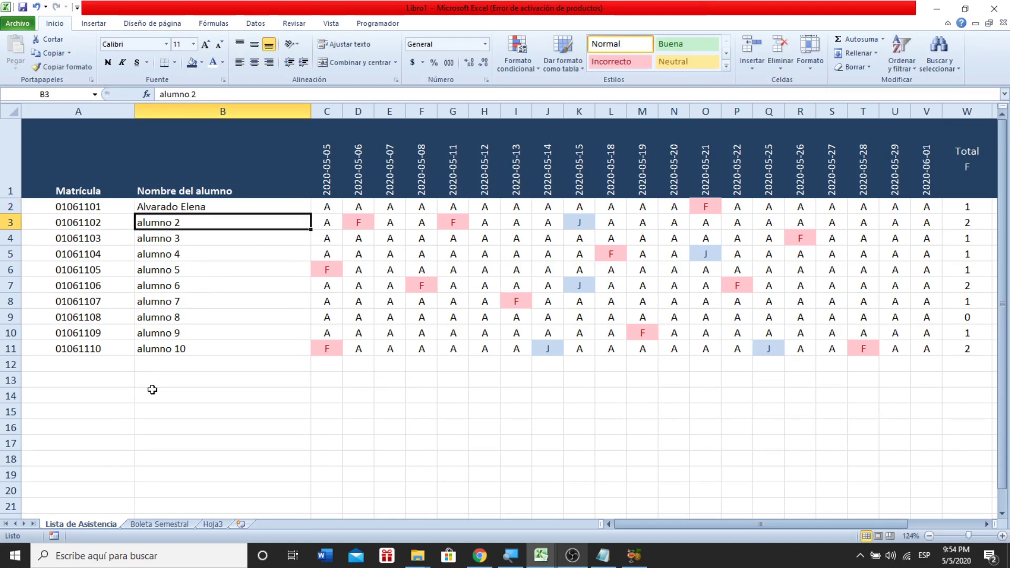
- Fill the BUSCARV name formula from B2 down to B11 on Boleta Semestral
left_click(157, 524)
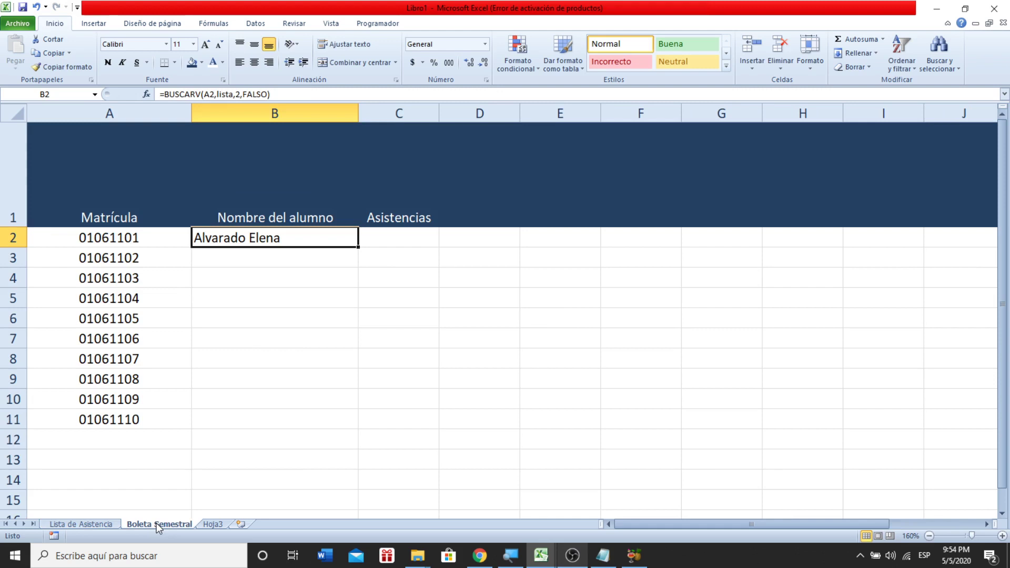
left_click(82, 524)
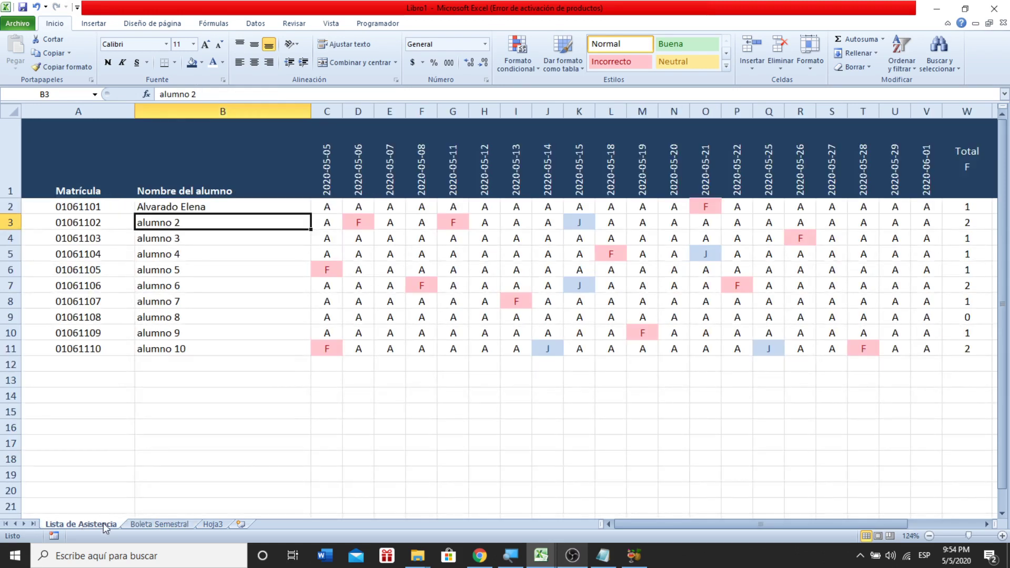
left_click(157, 525)
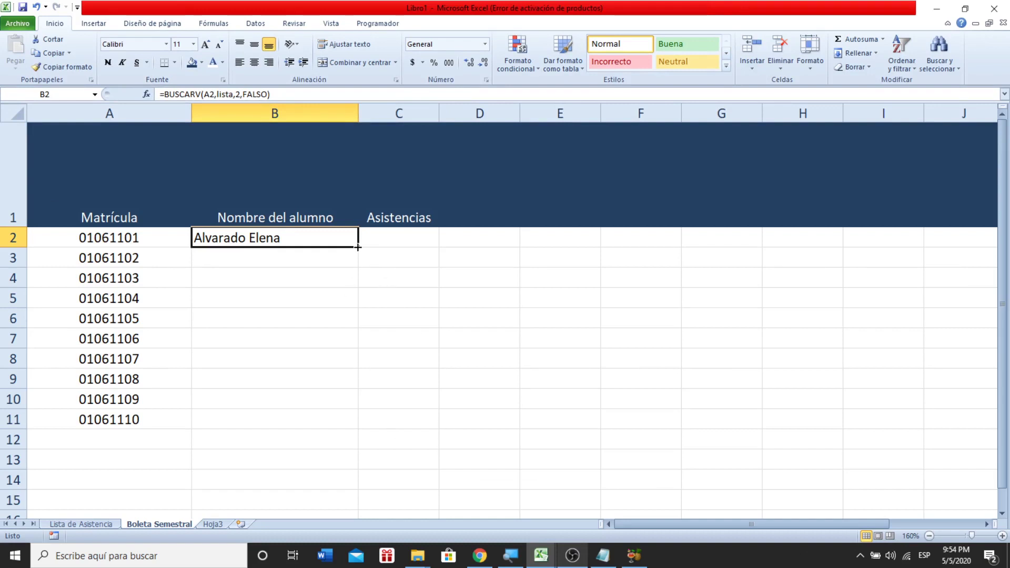
left_click_drag(358, 248, 306, 427)
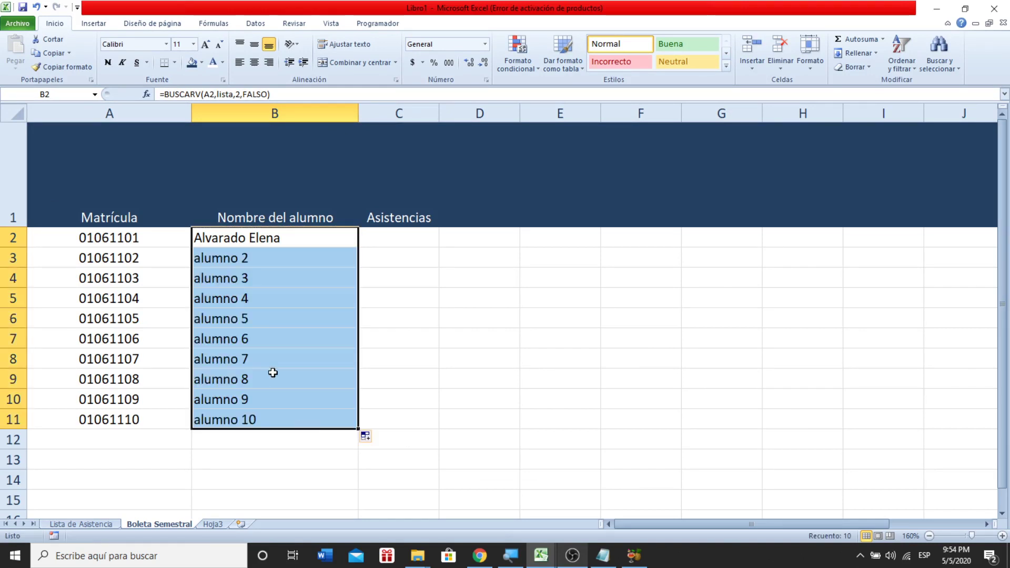
left_click(234, 264)
left_click(243, 323)
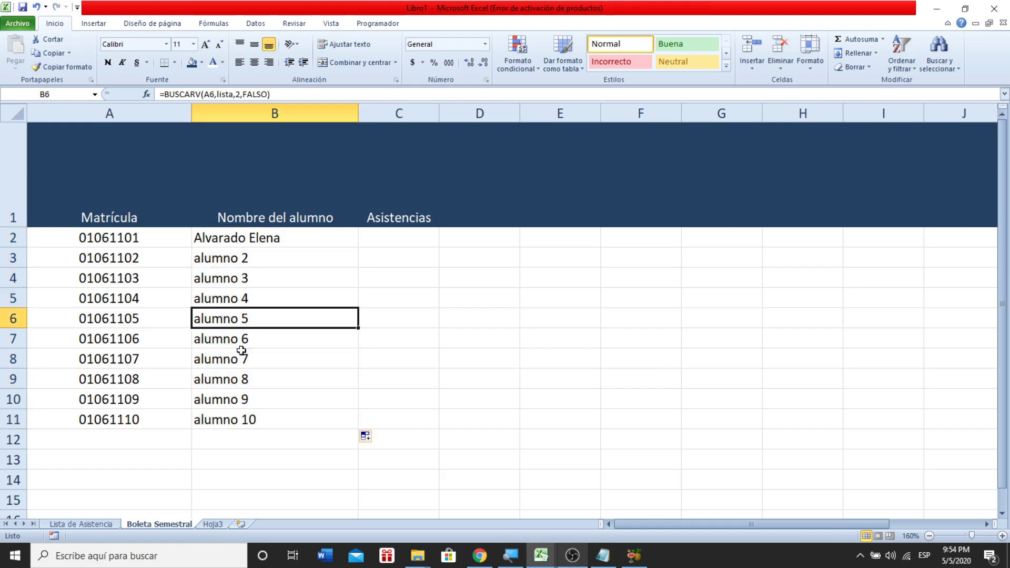
left_click(90, 525)
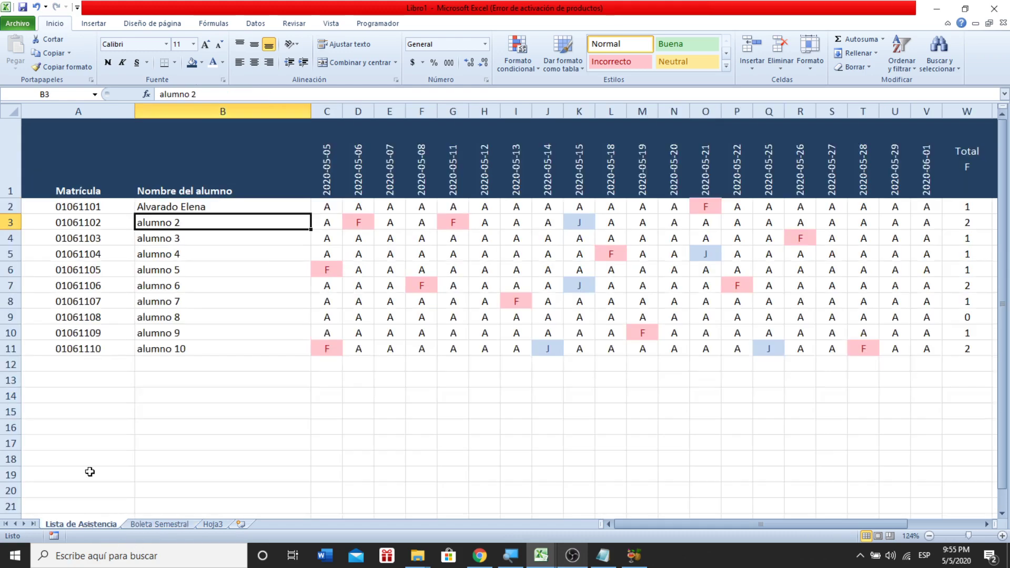
- Replace the placeholders in B6 and B11 with real student names
left_click(176, 272)
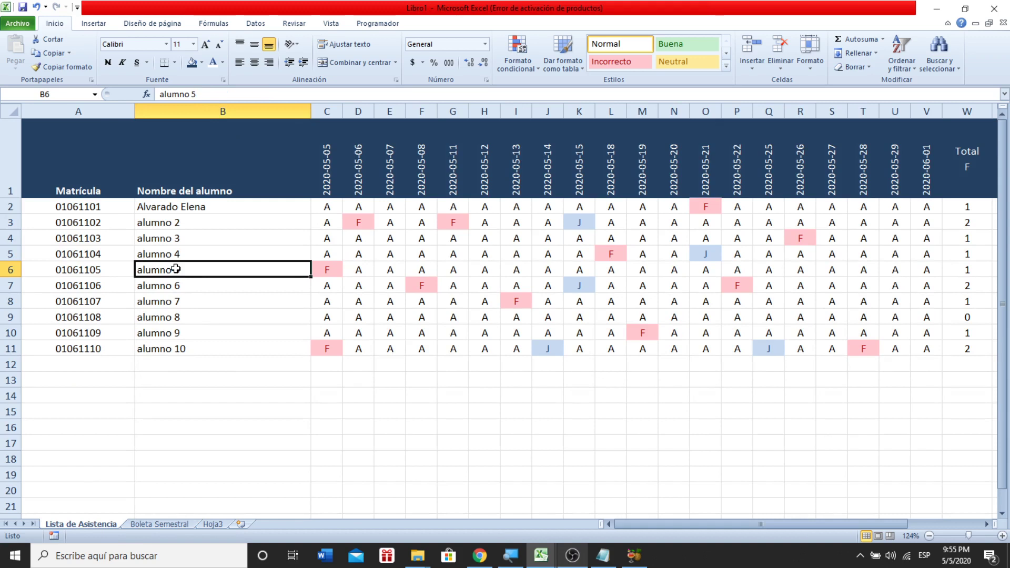
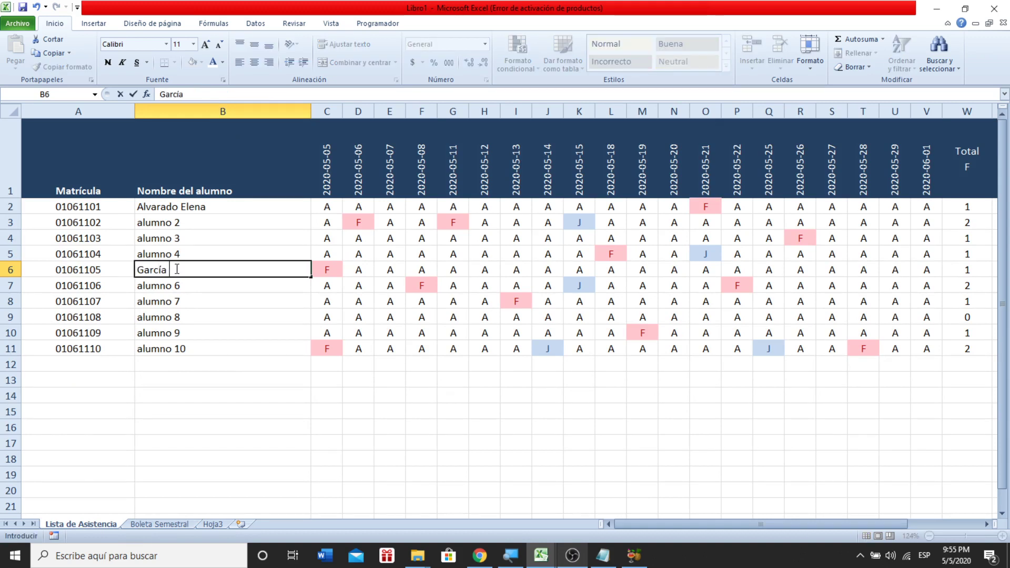
key("Return")
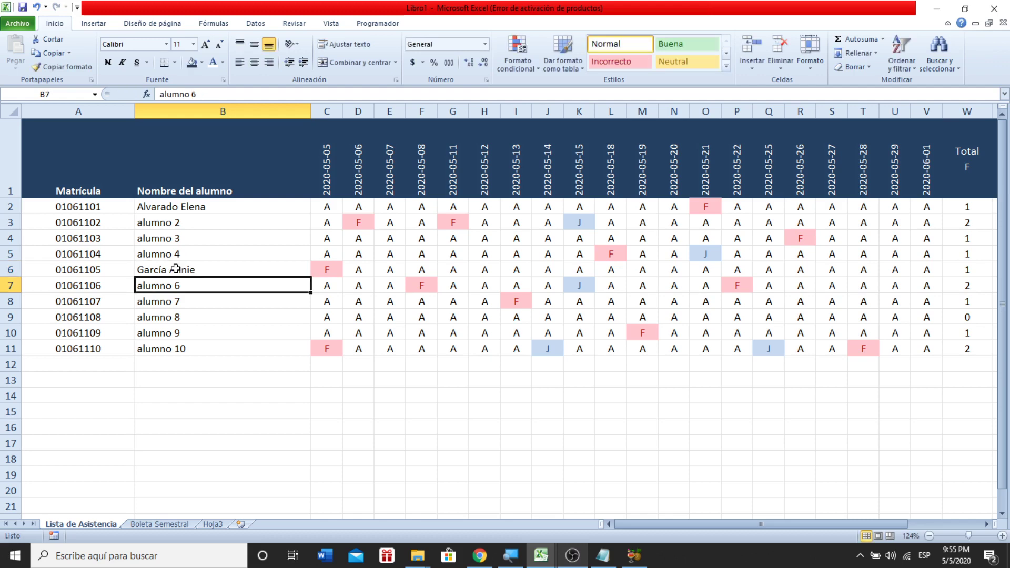
left_click(149, 525)
left_click(102, 525)
left_click(169, 349)
type("Zavala")
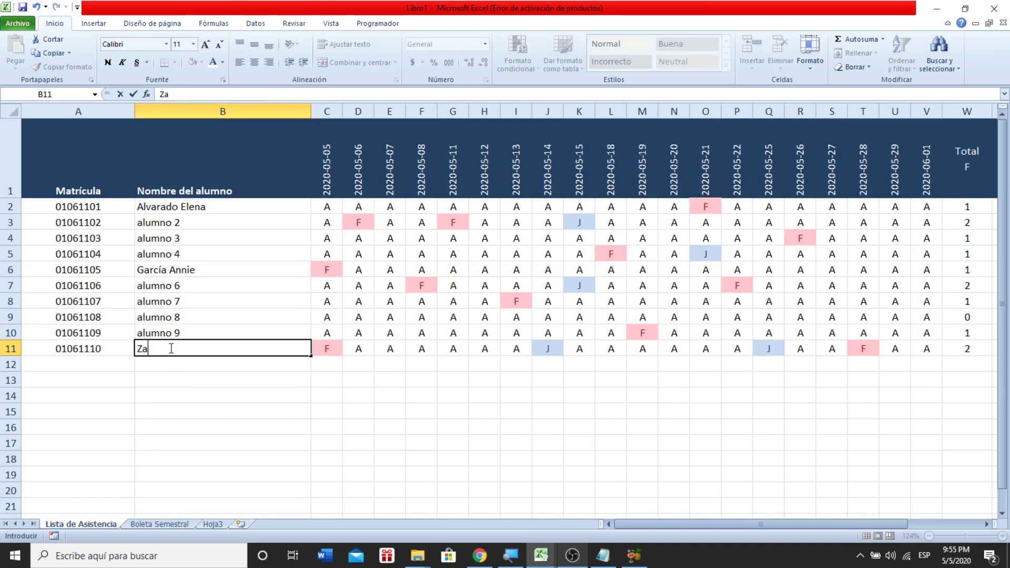
key("BackSpace")
key("BackSpace")
key("BackSpace")
key("BackSpace")
type("zueta F")
key("BackSpace")
key("BackSpace")
key("BackSpace")
key("BackSpace")
key("BackSpace")
key("BackSpace")
key("BackSpace")
key("BackSpace")
key("BackSpace")
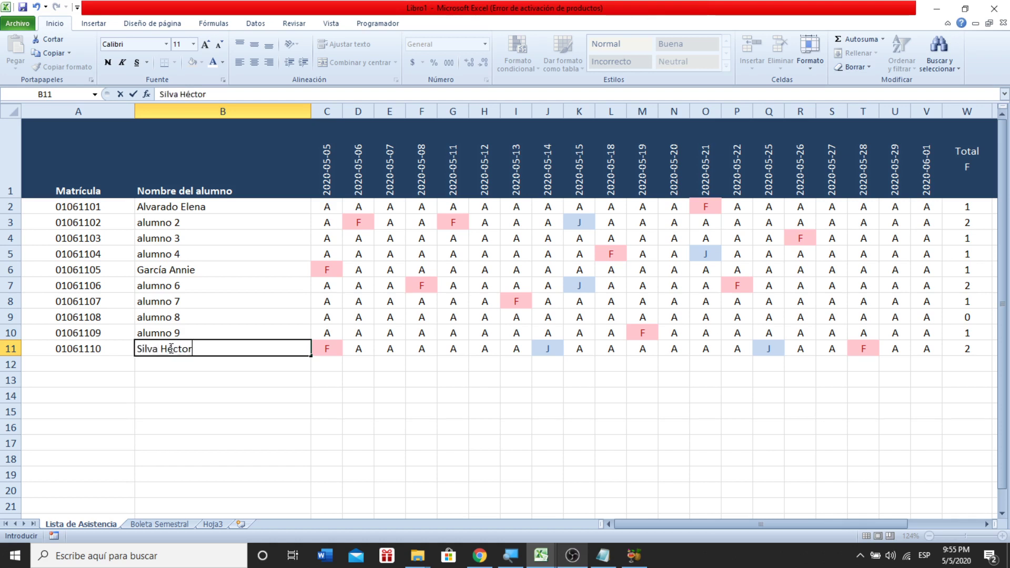
key("Return")
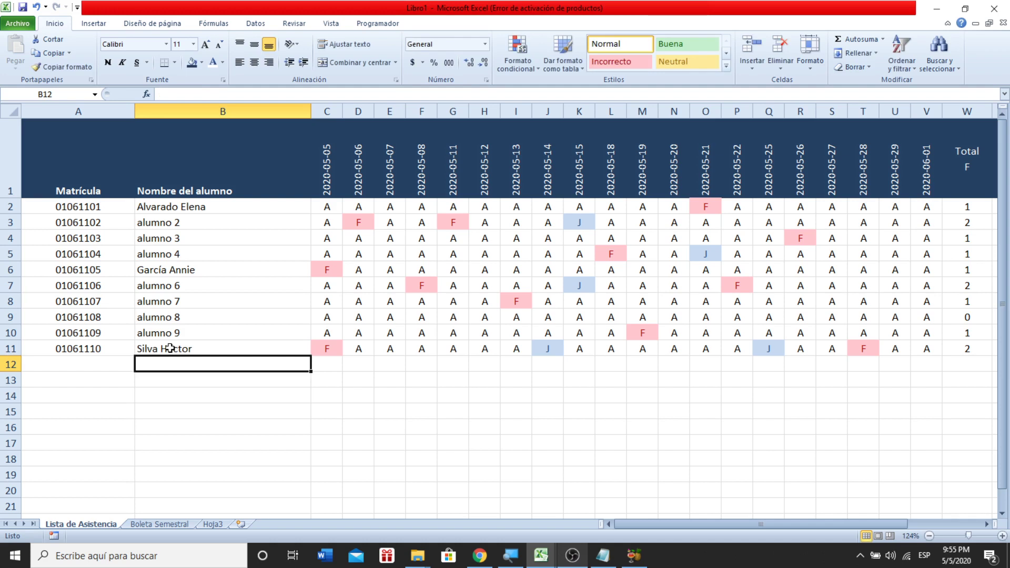
- Enter real student names in B7 and B9 of the attendance list
key("Up")
key("Up")
key("Up")
key("Up")
key("Up")
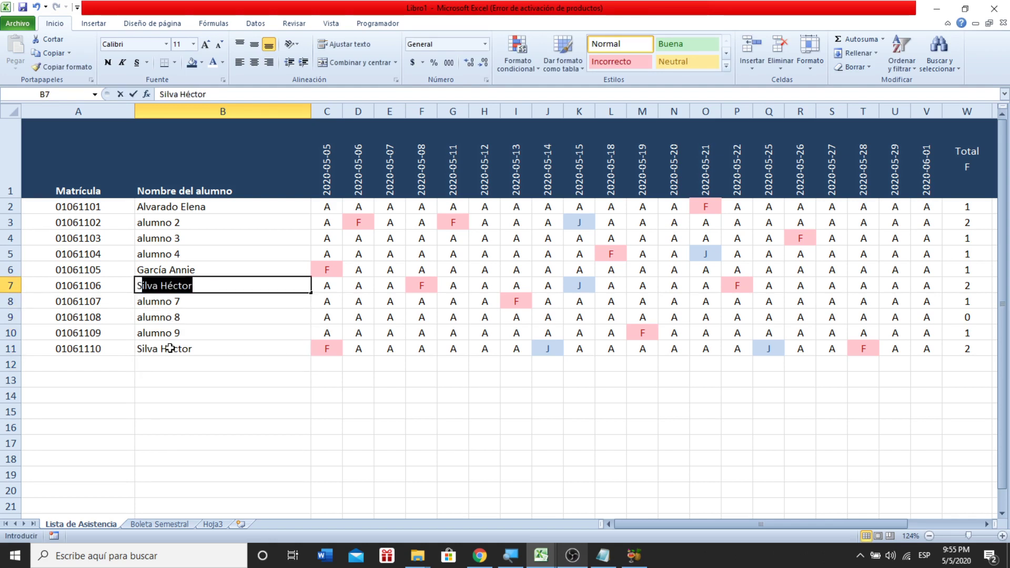
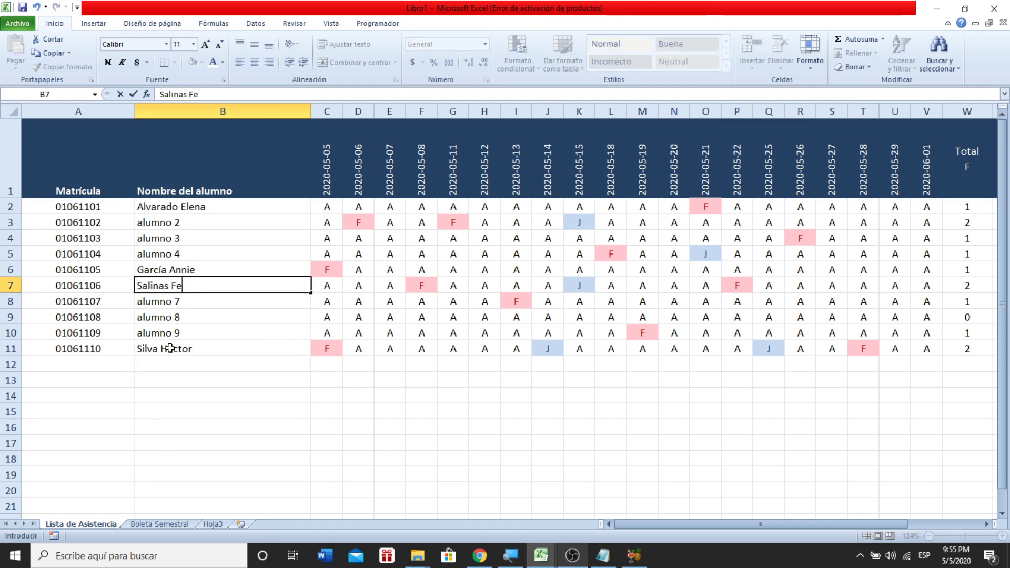
key("Return")
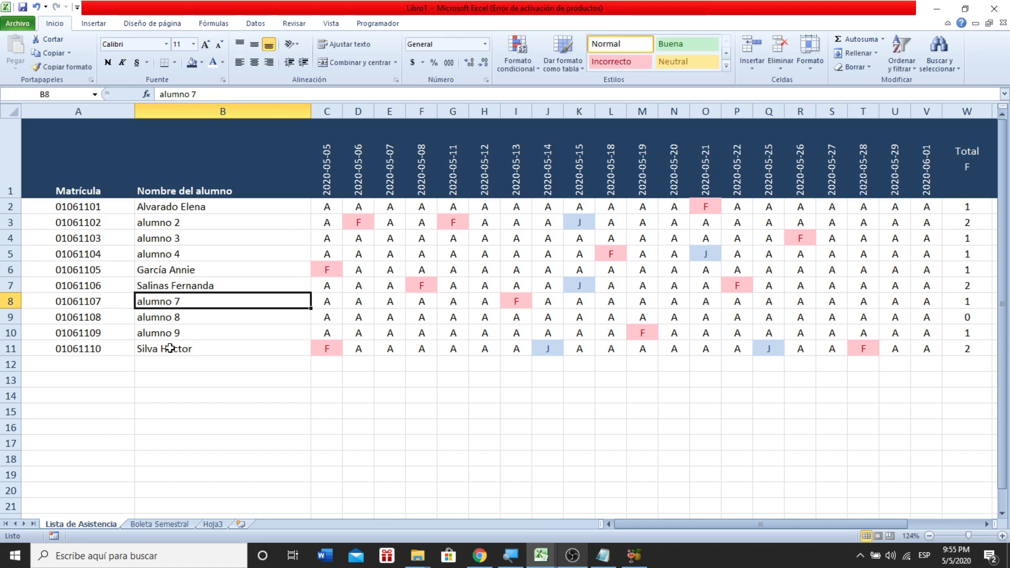
key("Down")
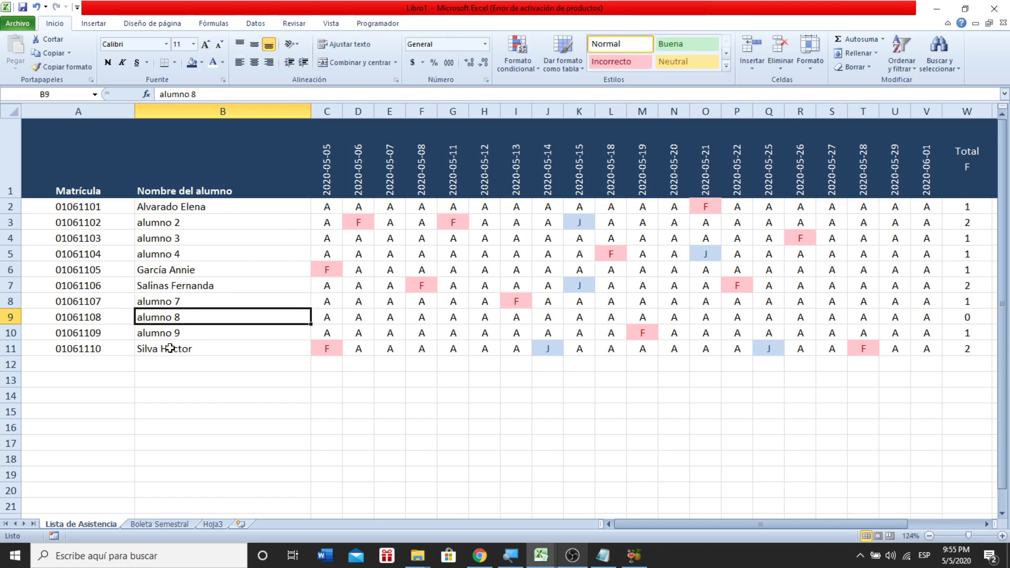
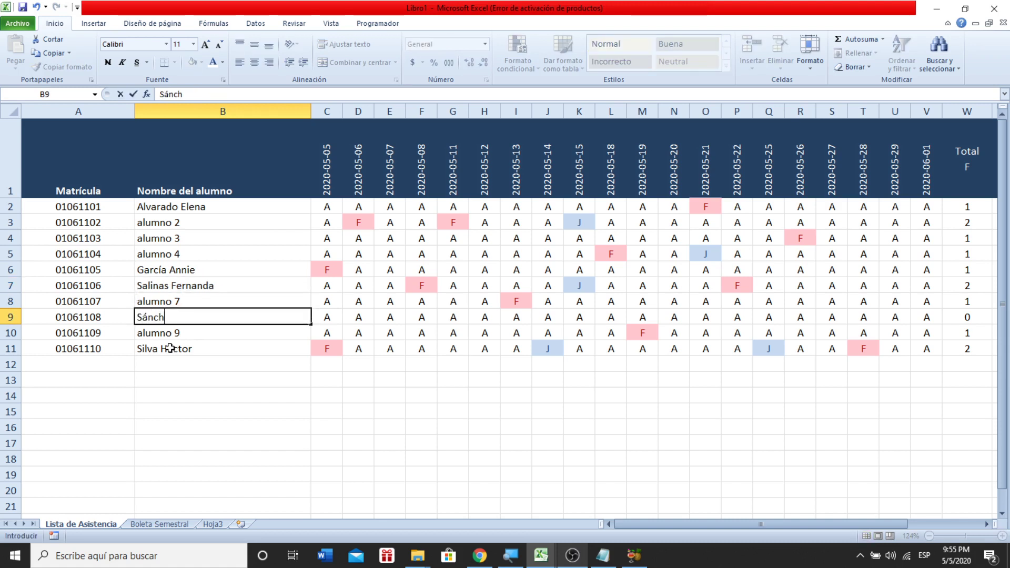
key("Return")
key("Up")
key("Up")
key("Up")
key("Up")
key("Up")
key("Up")
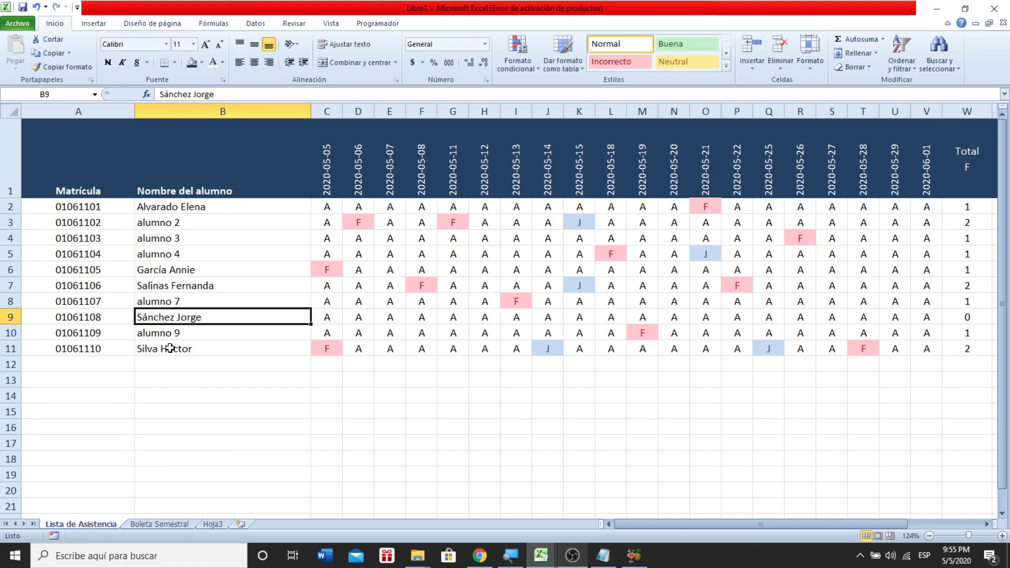
key("Up")
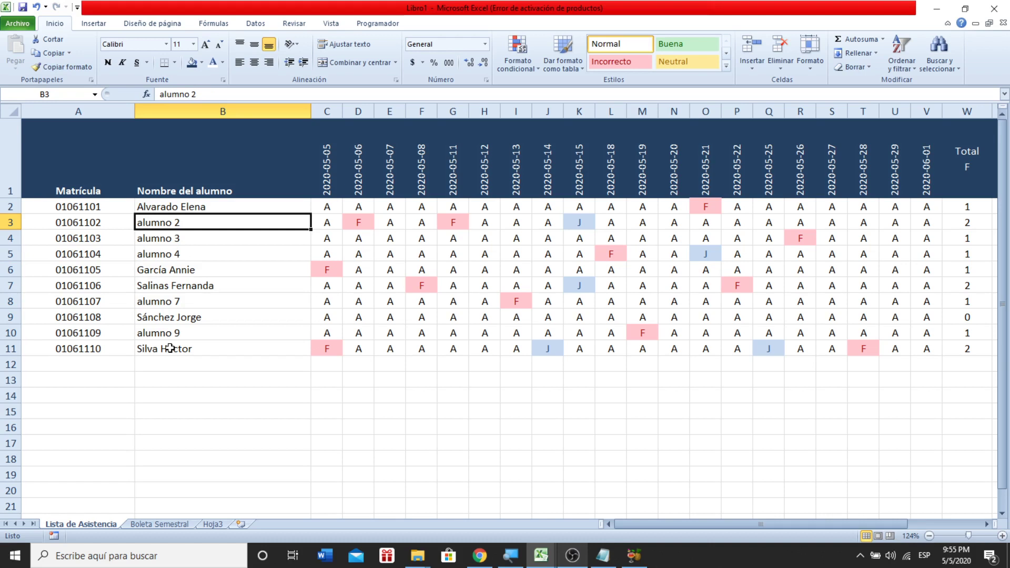
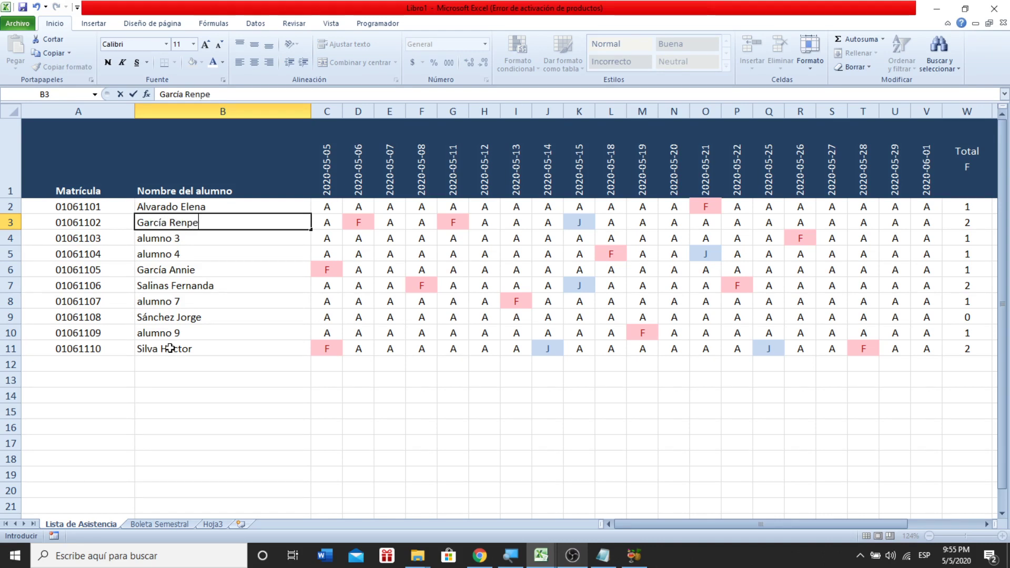
- Enter real student names in B3 and B8 of the attendance list
key("Return")
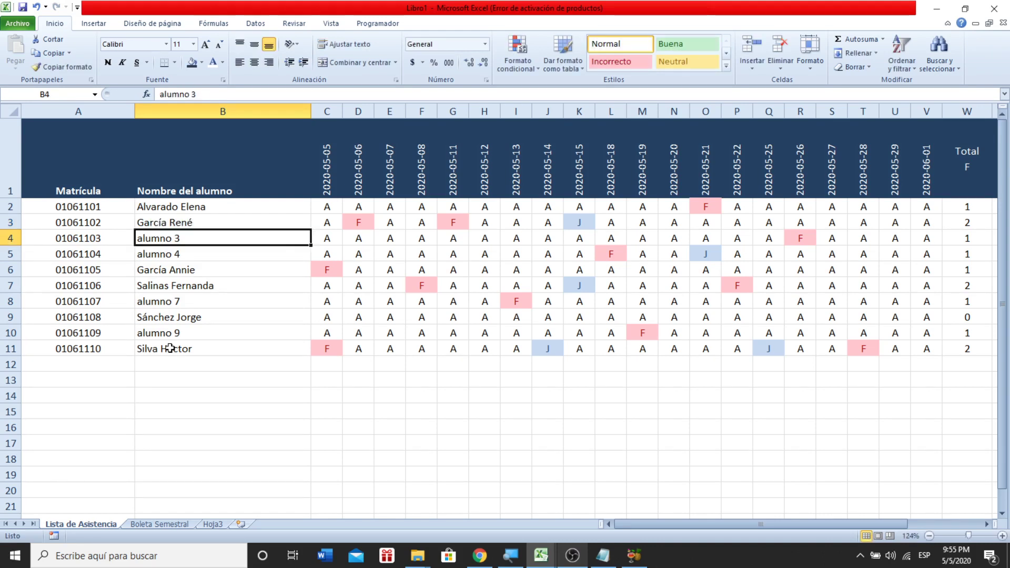
key("Down")
key("Down")
key("Down")
key("Down")
key("Down")
key("Up")
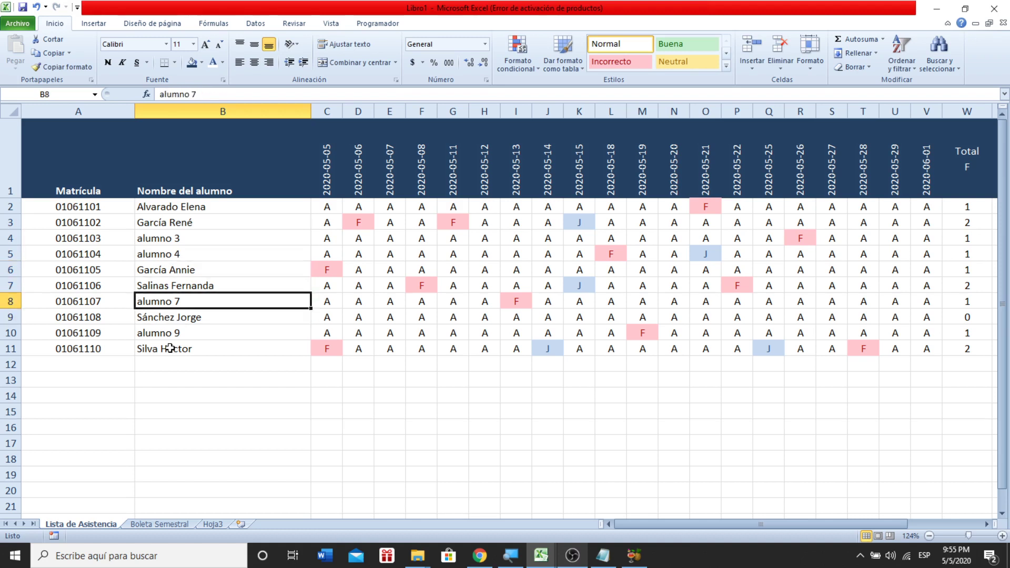
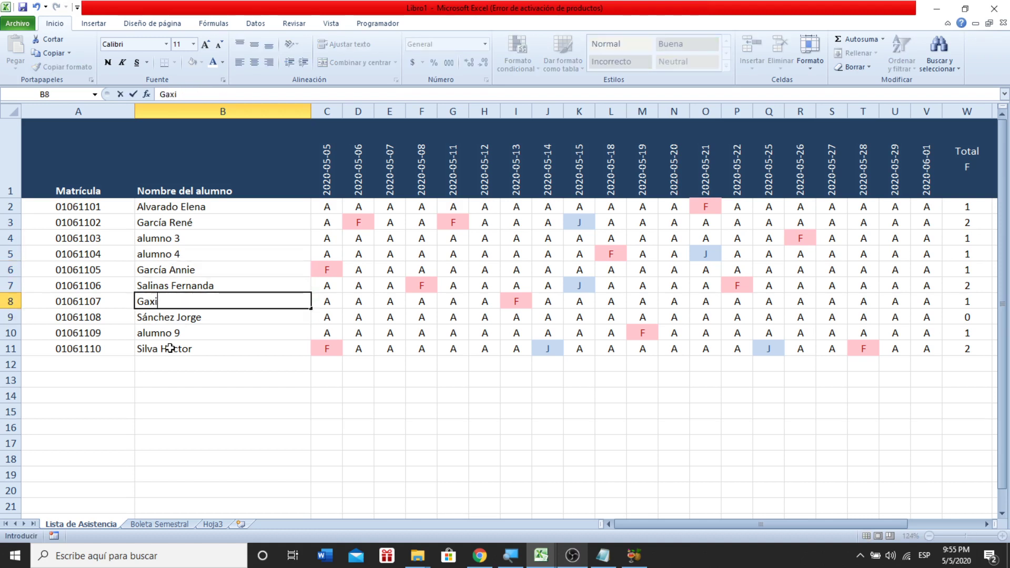
key("Return")
key("Return")
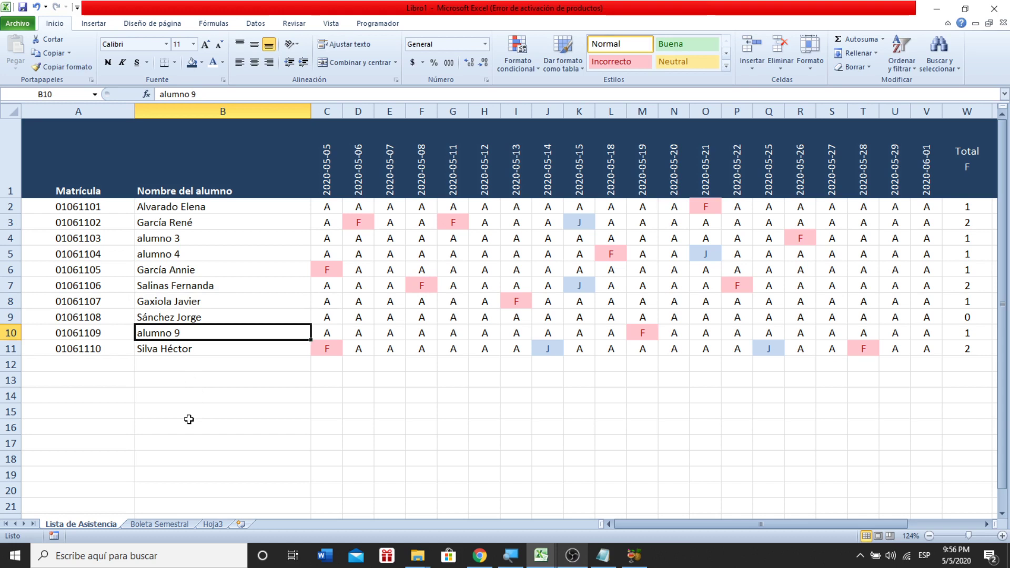
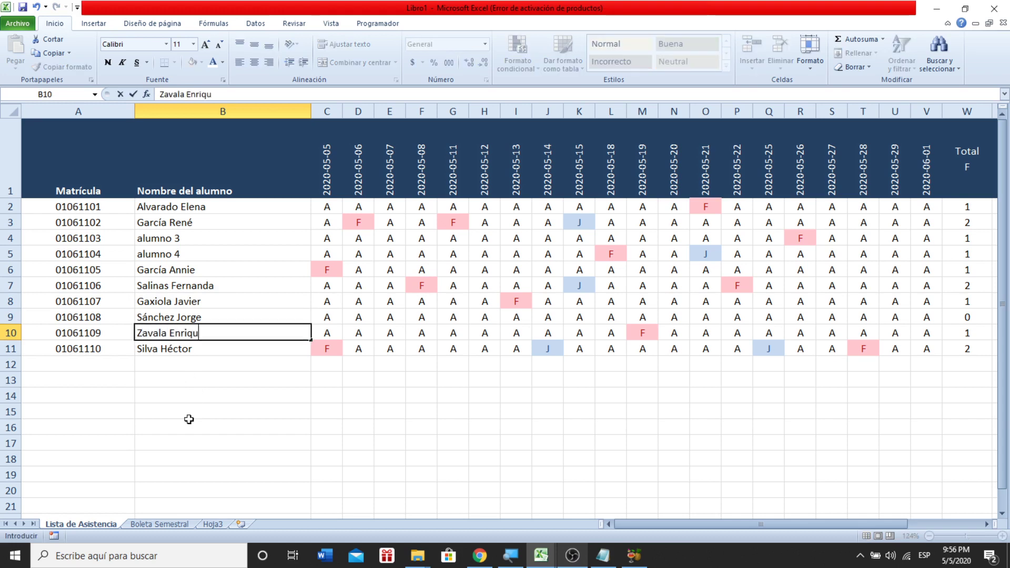
- Enter names in B10, B5 and B4, then check the name lookups on Boleta Semestral
key("Up")
key("Up")
key("Up")
key("Up")
key("Up")
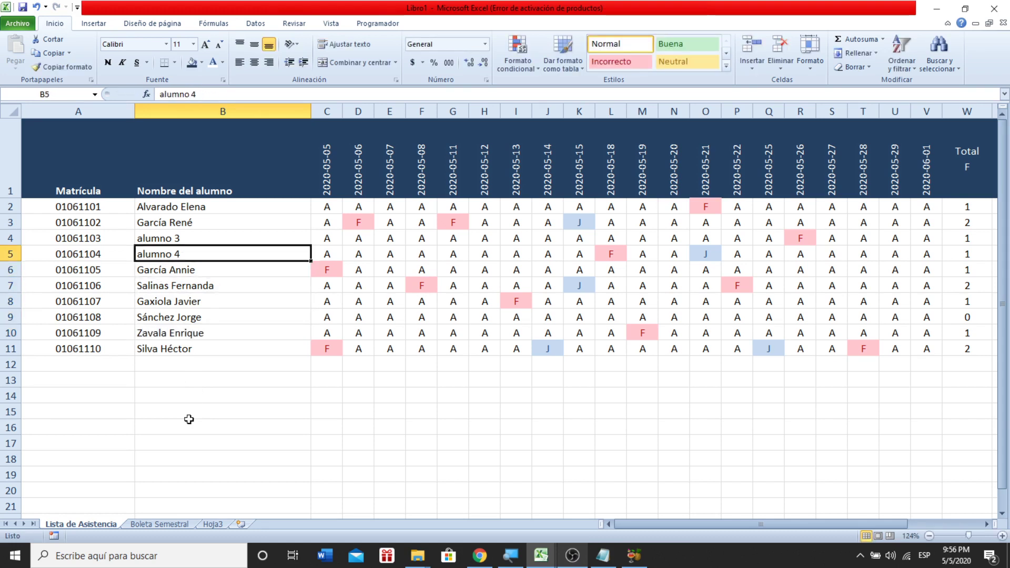
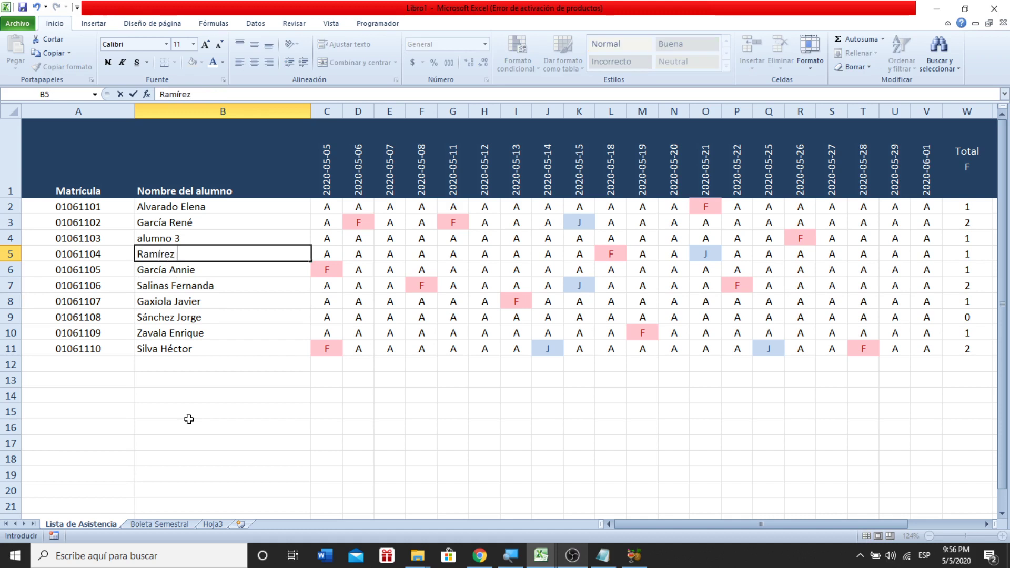
key("Up")
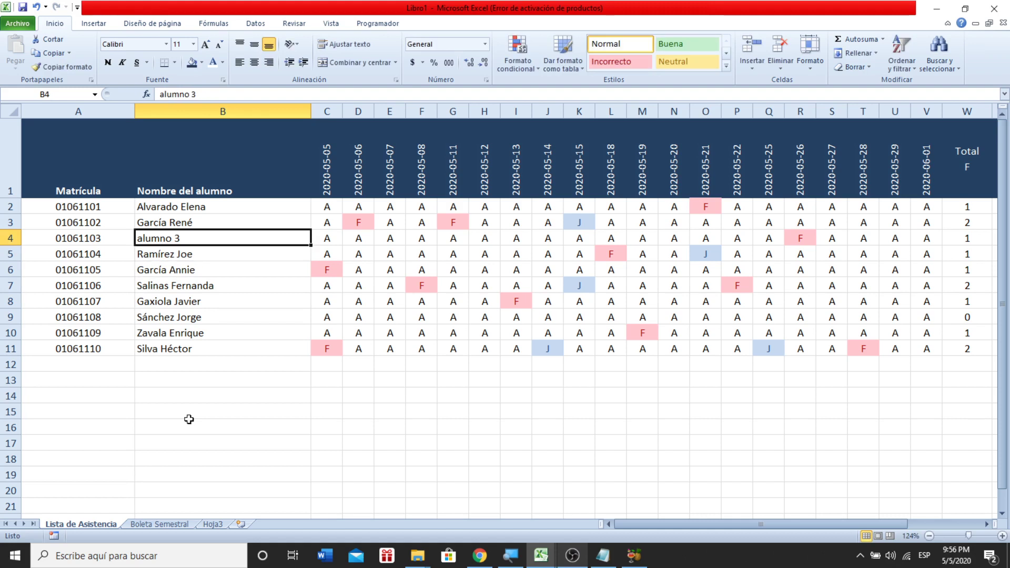
type("S")
key("BackSpace")
key("BackSpace")
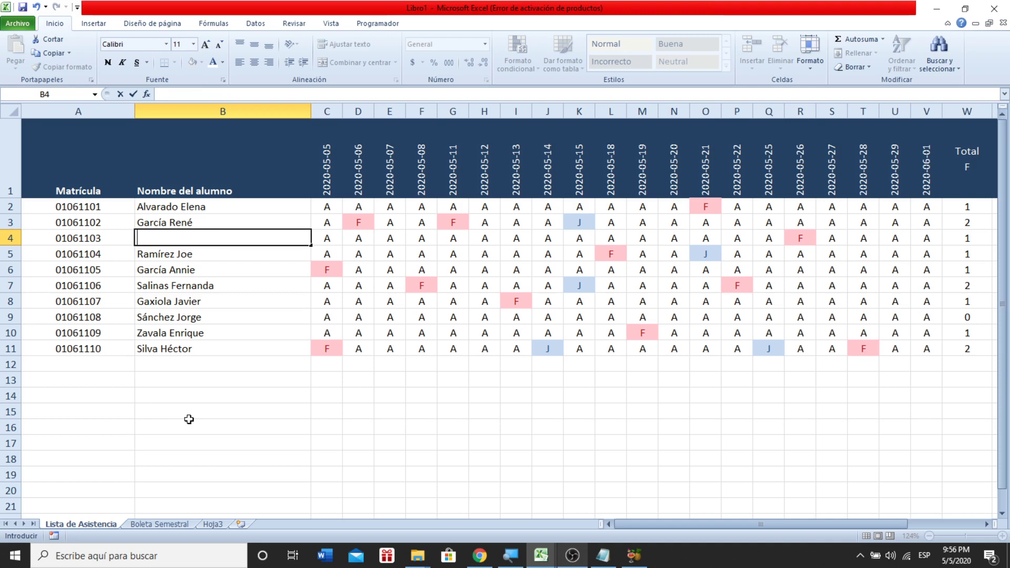
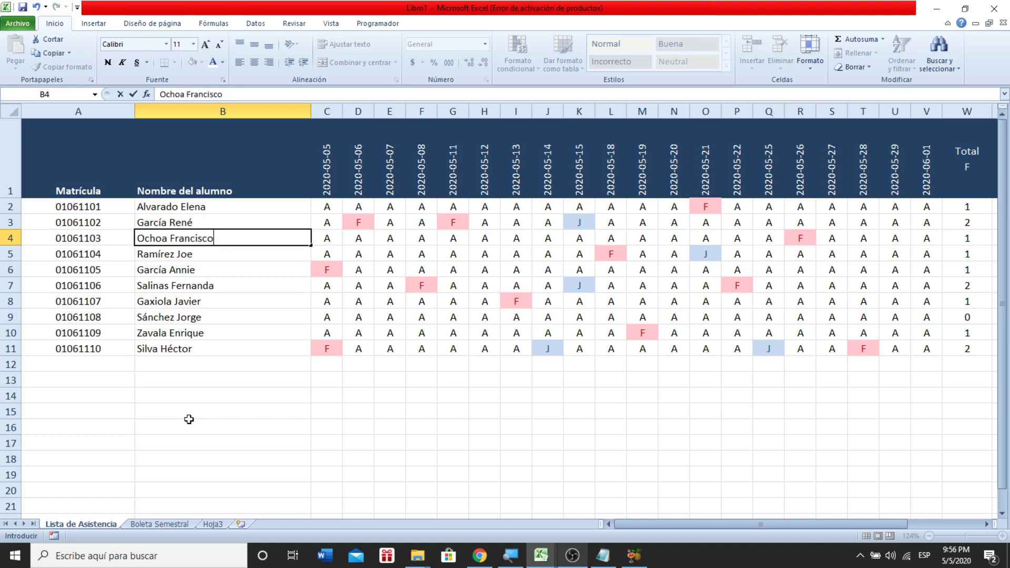
key("Return")
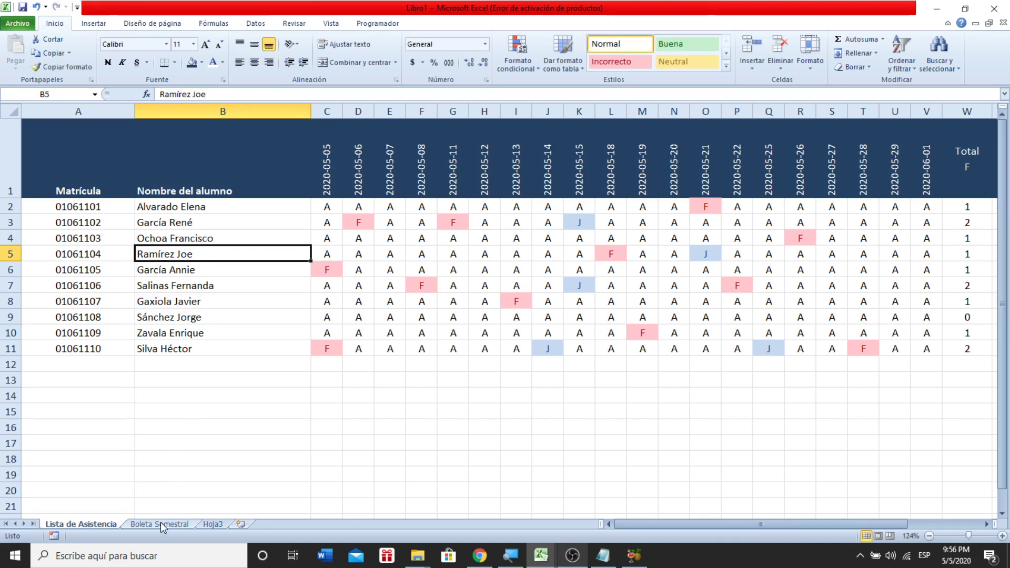
left_click(163, 524)
left_click(362, 305)
left_click(296, 405)
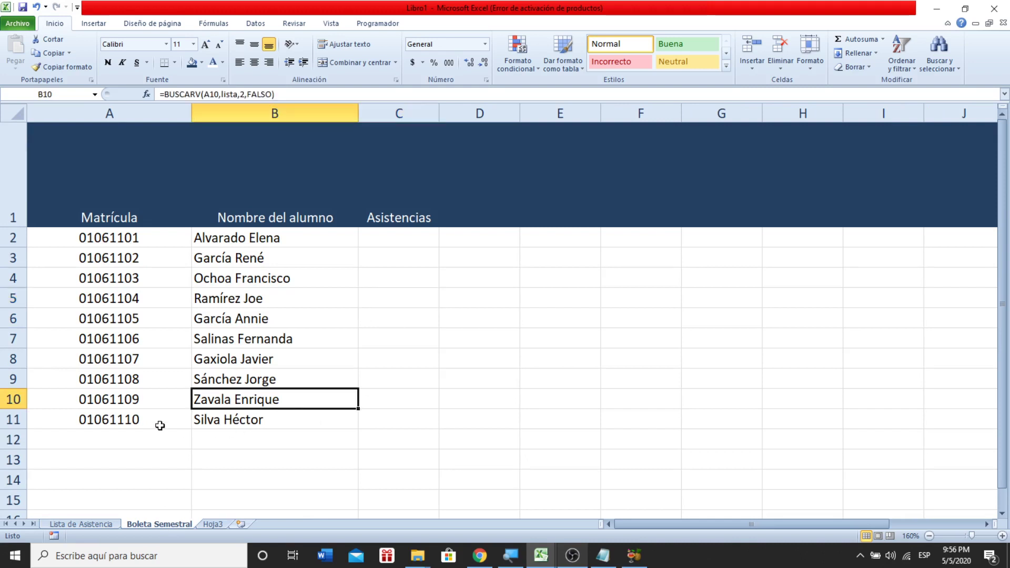
- Inspect C2, A2 and B2 on Boleta Semestral to confirm the BUSCARV name lookup
left_click(385, 243)
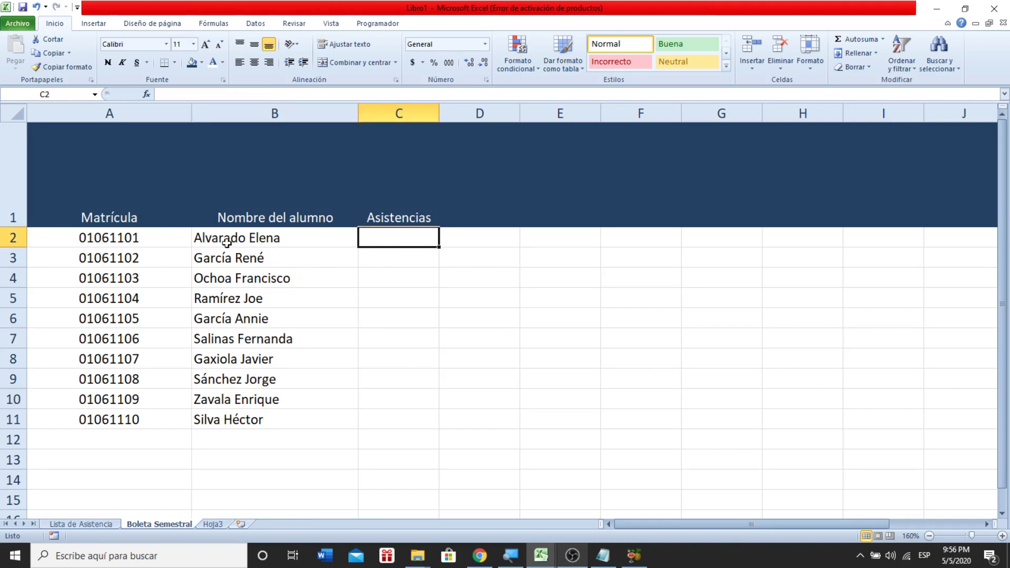
left_click(88, 243)
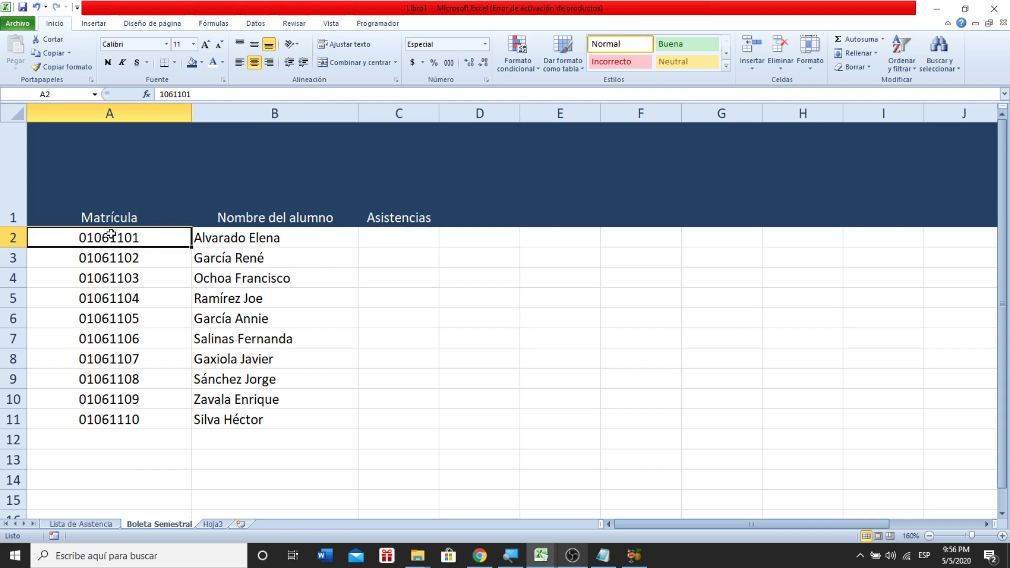
left_click(241, 238)
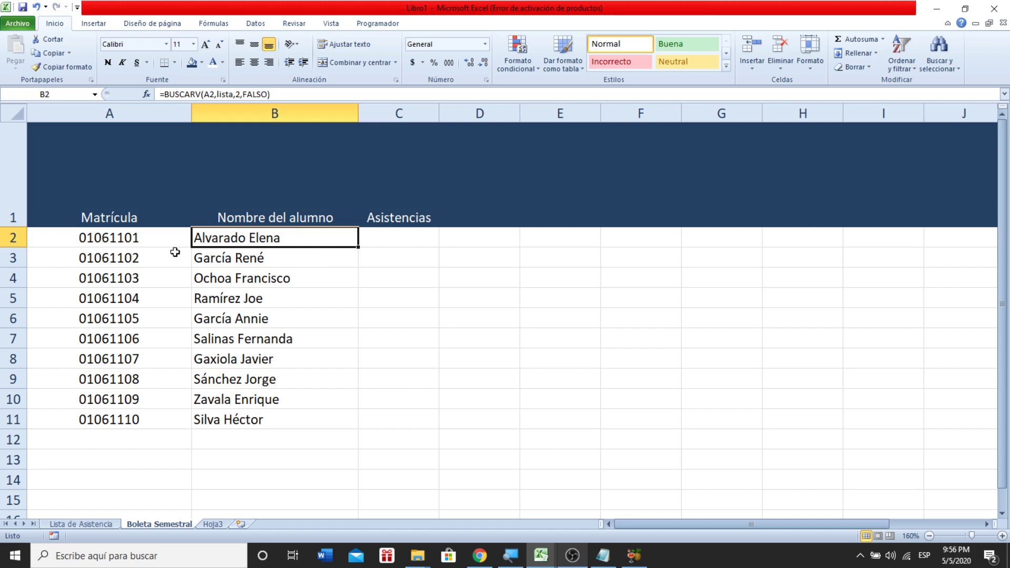
left_click(142, 243)
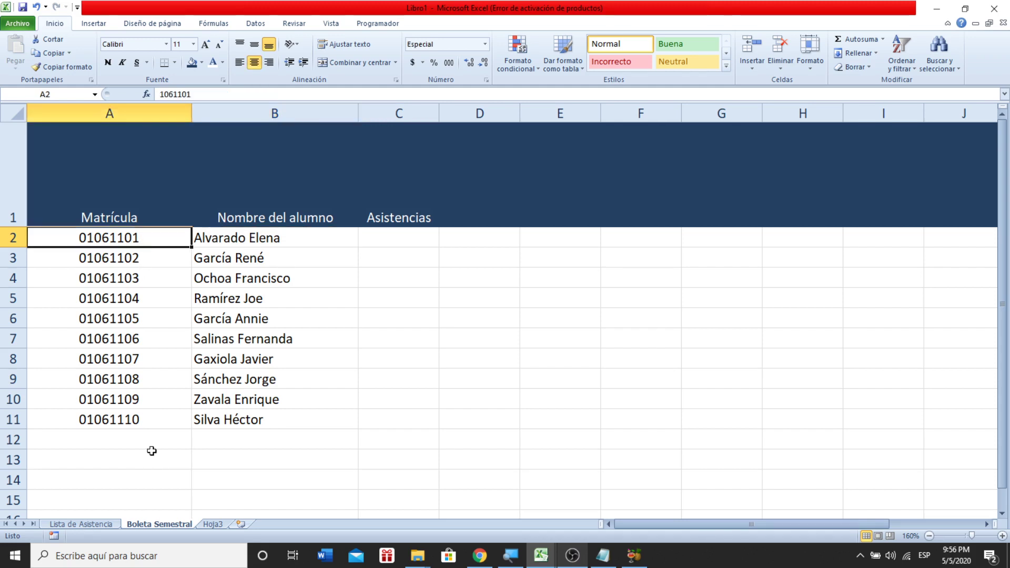
- On the Lista de Asistencia sheet, find the Total A header in column Y, then return to Boleta Semestral
left_click(86, 524)
left_click(70, 188)
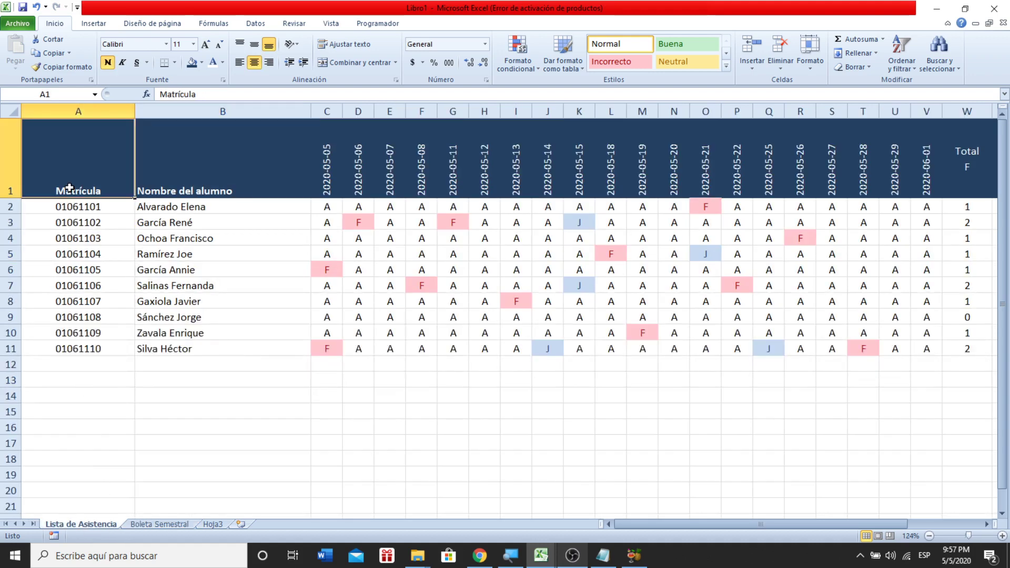
key("Right")
key("Right")
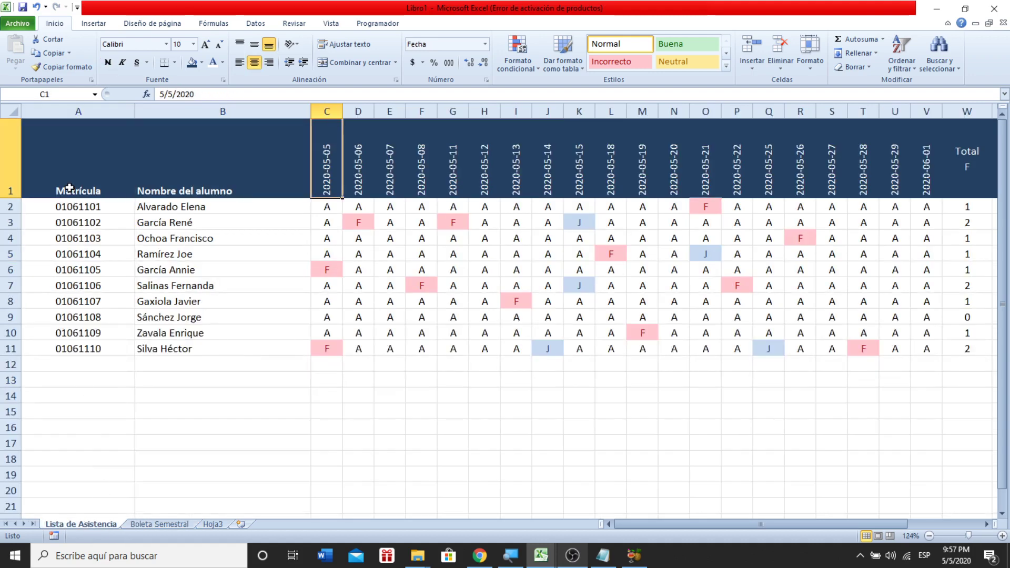
key("Right")
key("Right")
key("Right")
key("Right")
key("Right")
key("Right")
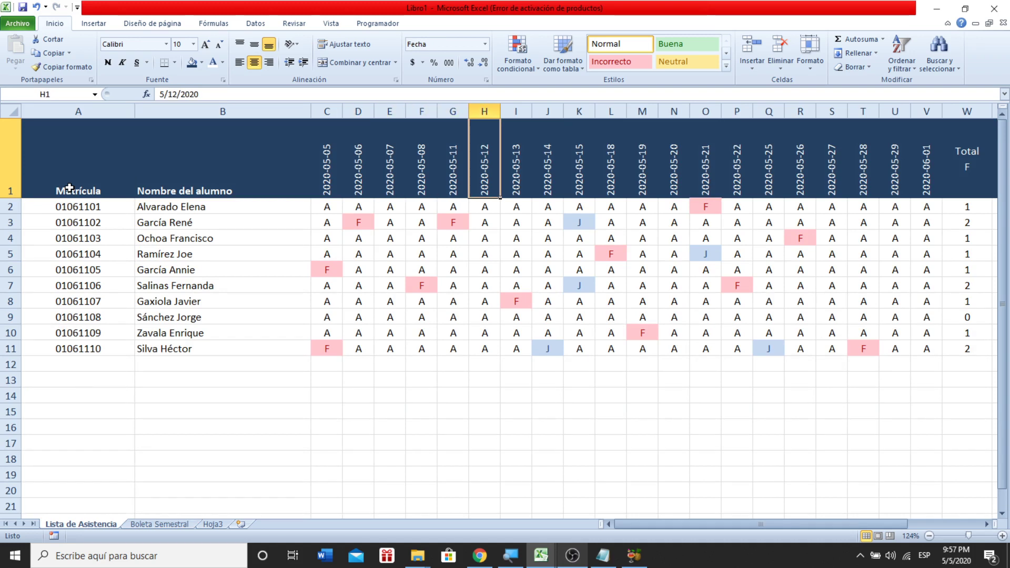
key("Right")
key("Right")
key("Right")
key("Right")
key("Right")
key("Right")
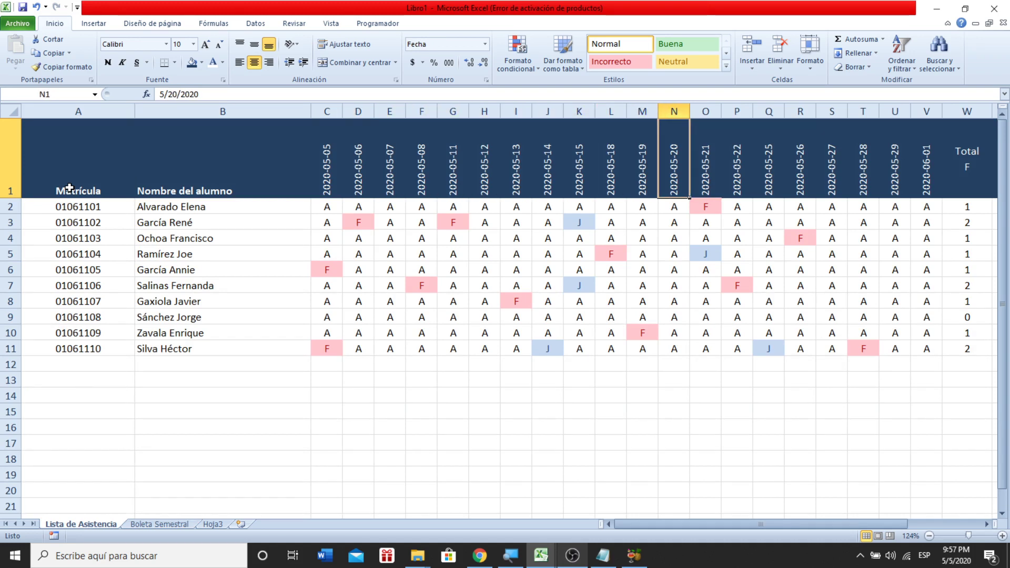
key("Right")
key("Right")
key("Right")
key("Right")
key("Right")
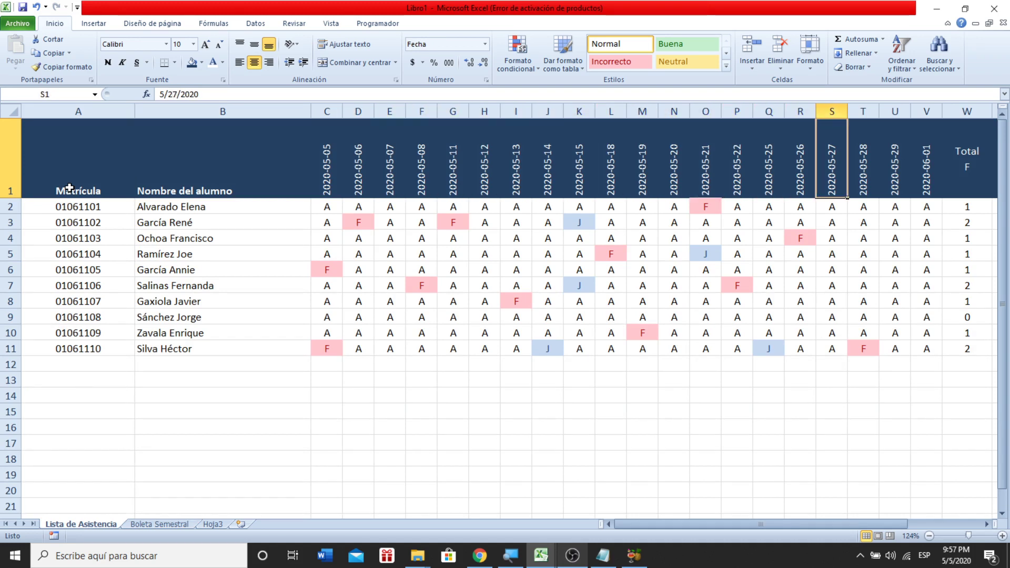
key("Right")
key("Right")
key("Right")
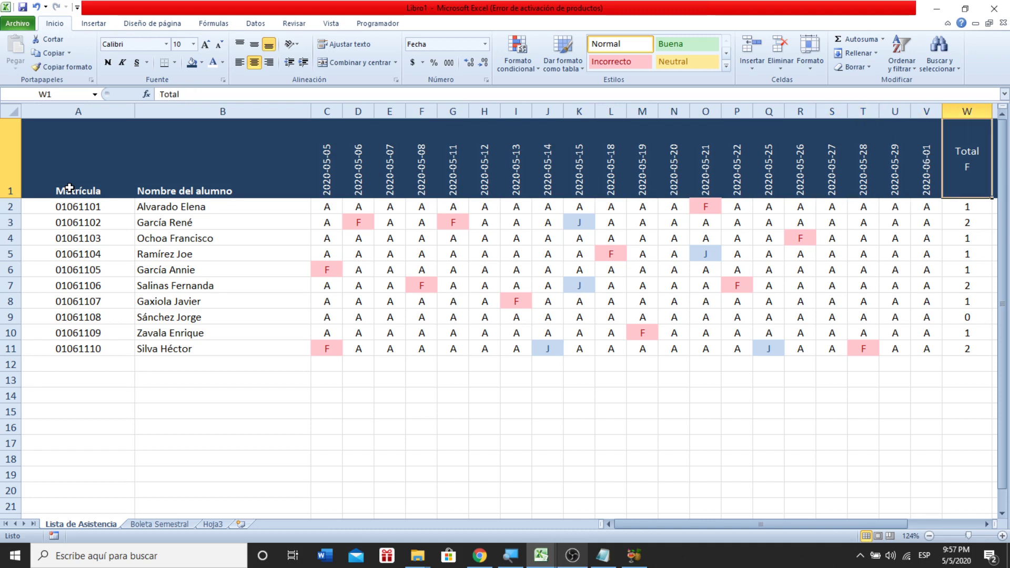
key("Right")
key("Right")
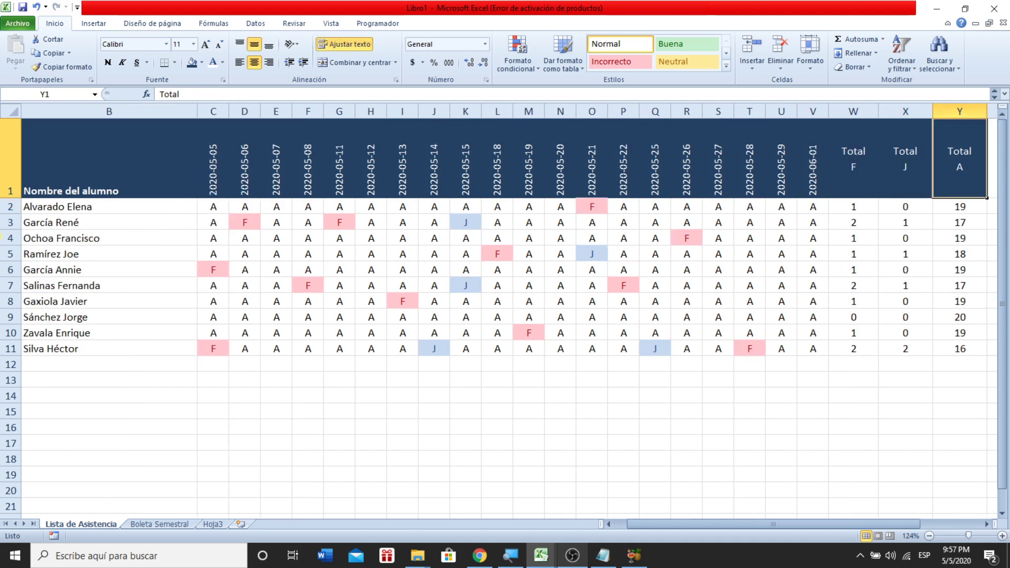
left_click(148, 527)
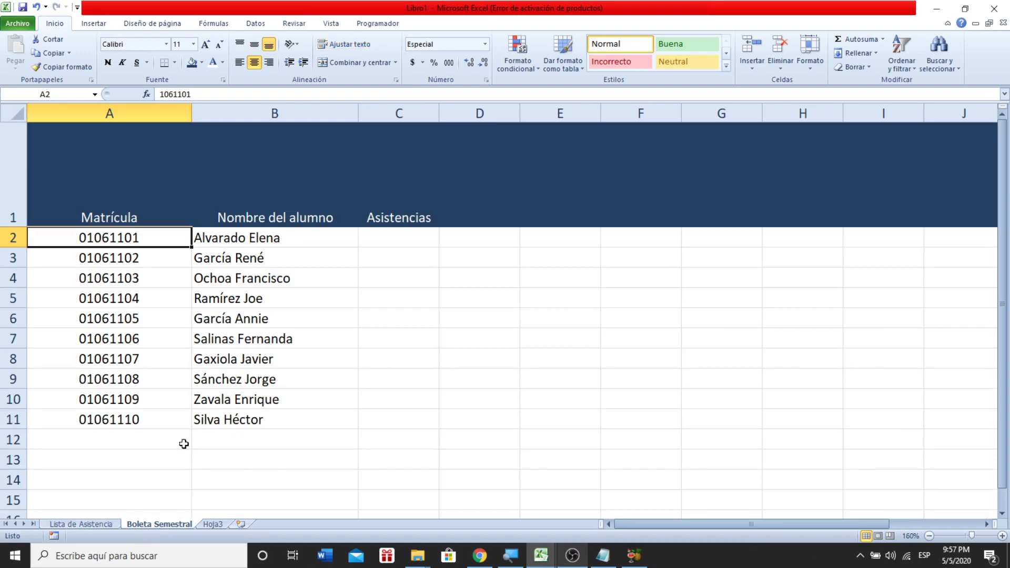
- Enter =BUSCARV(A2,lista,25,FALSO) in C2 to look up the attendance total
left_click(379, 235)
type("=")
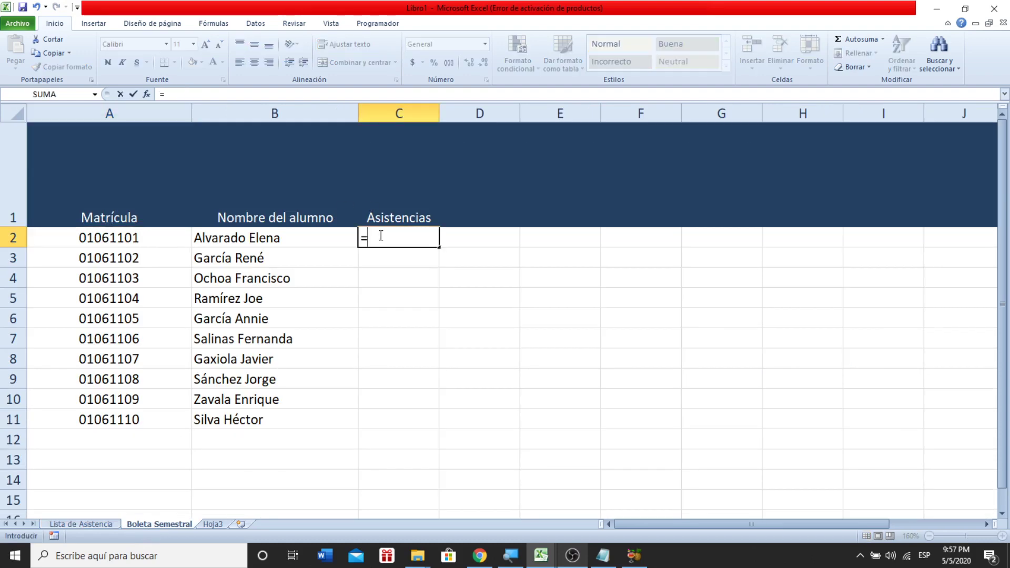
type("buscarv(")
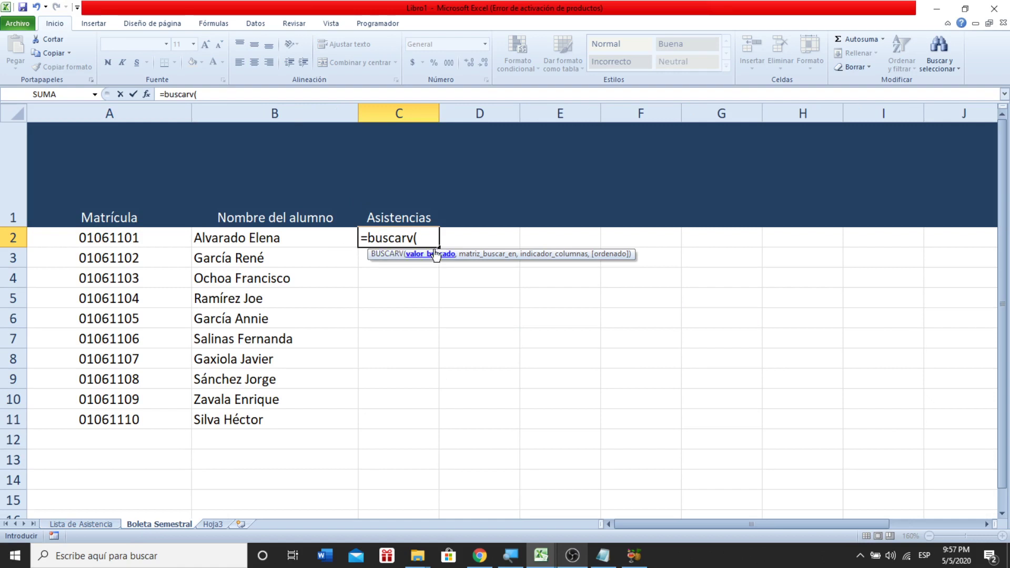
left_click(136, 240)
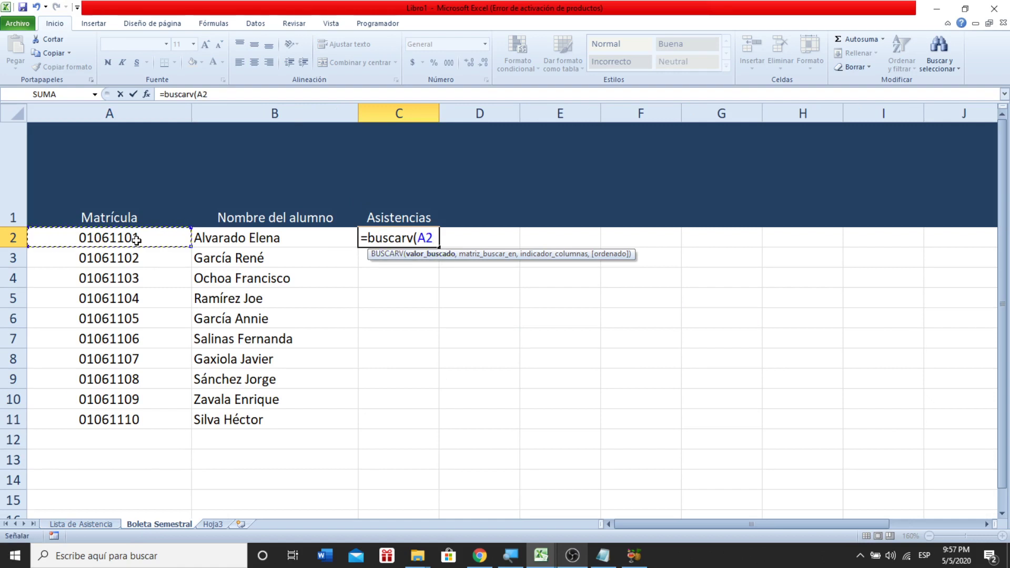
type(",")
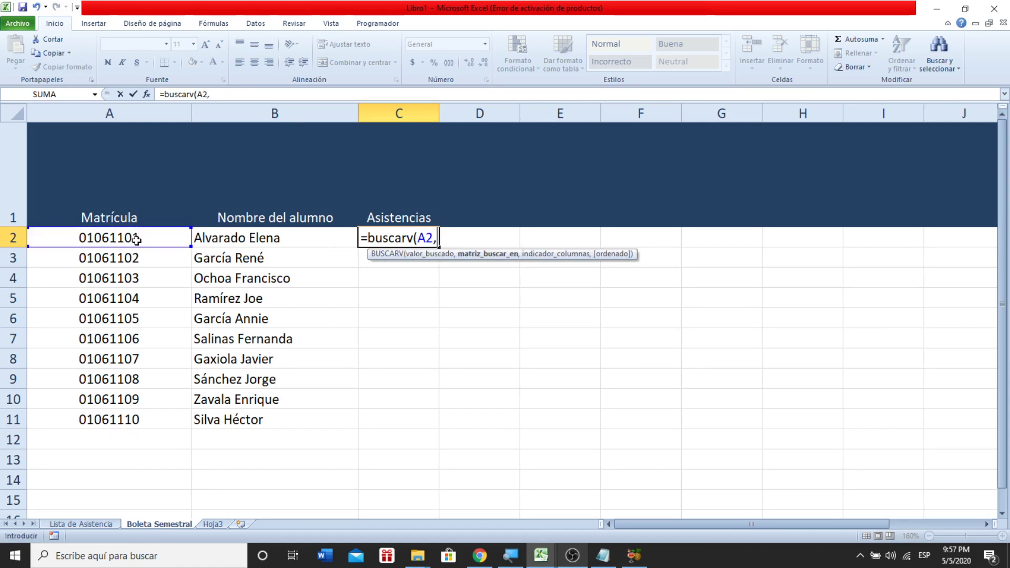
type("lista")
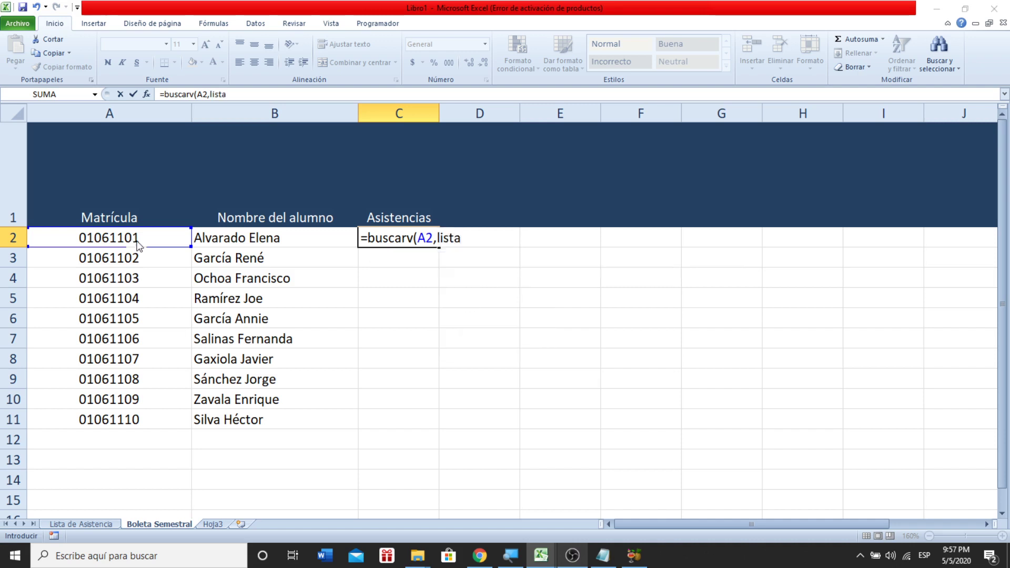
key("Return")
key("Return")
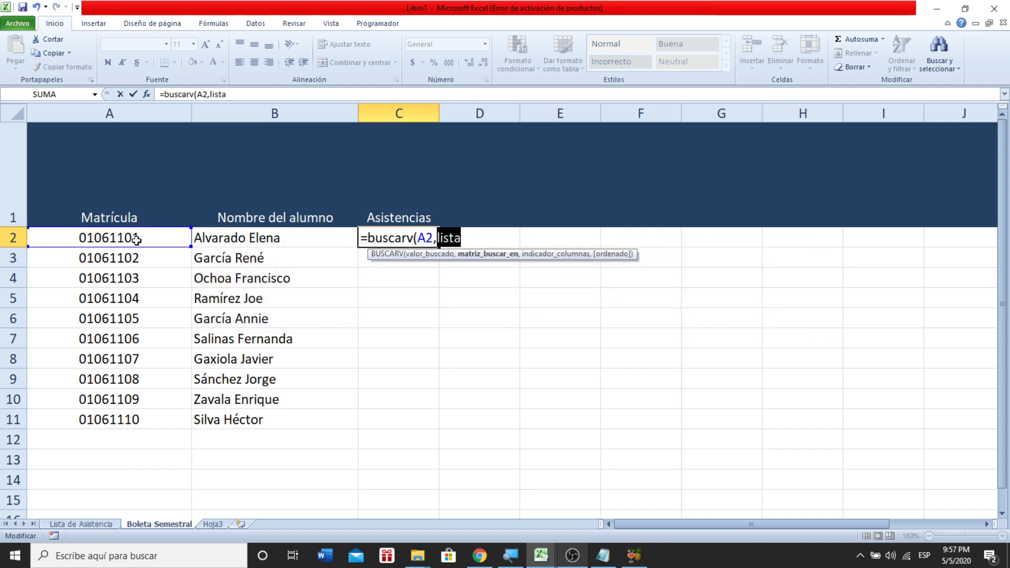
key("Right")
type(",")
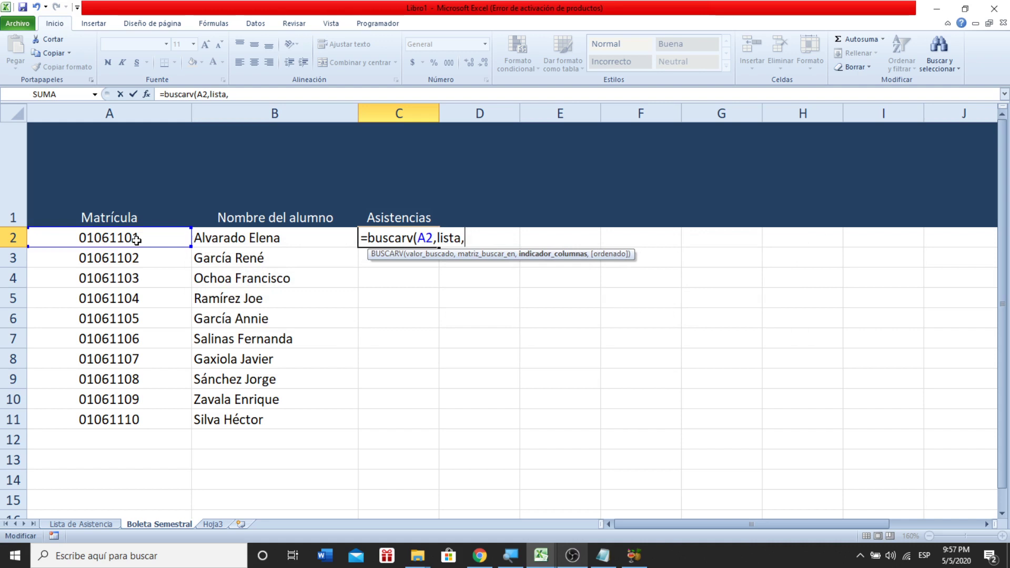
type("25,falso)")
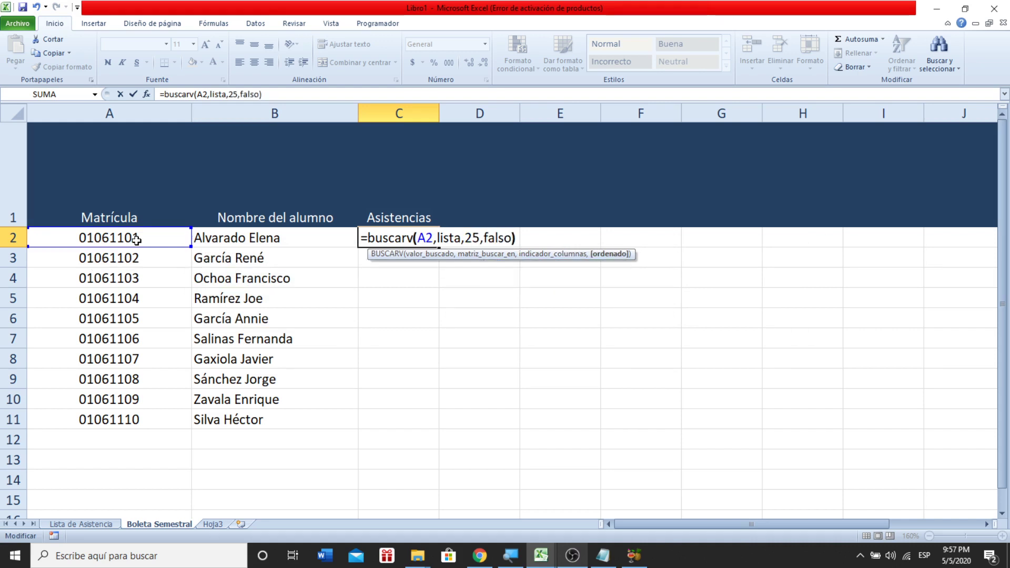
key("Return")
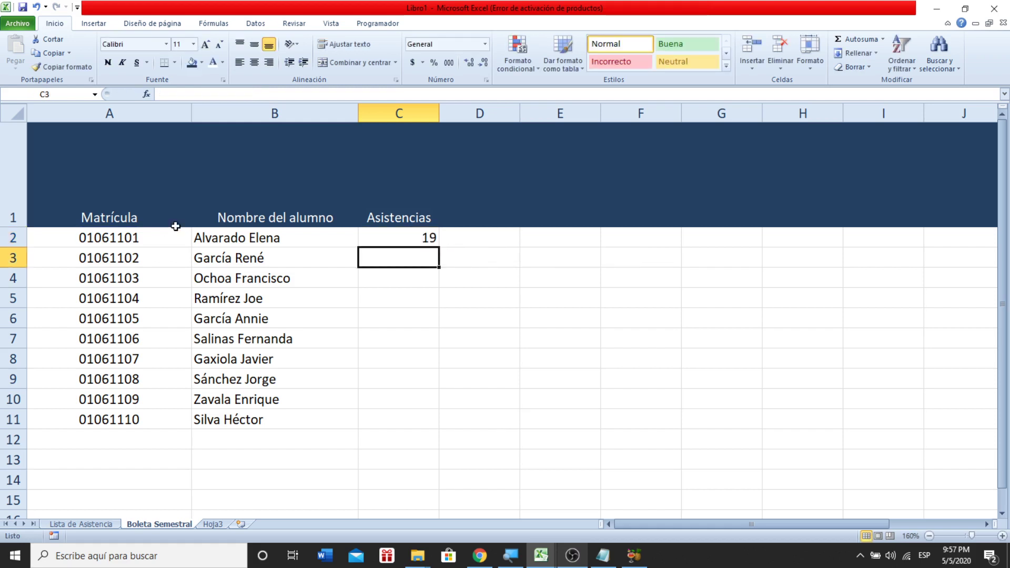
- Fill the C2 lookup formula down to C11 and review the C2, C1, B1 and A1 cells
left_click(401, 230)
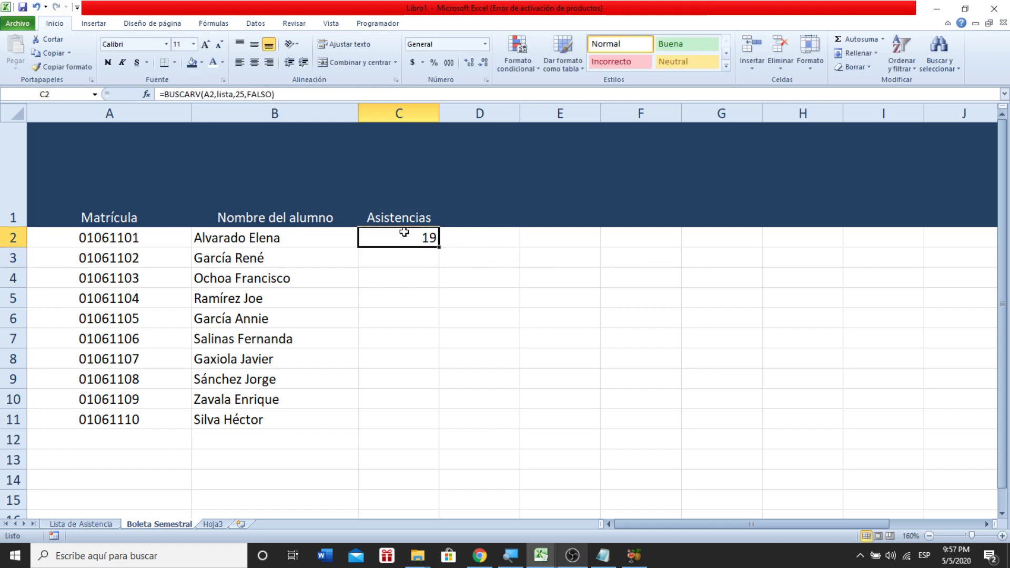
double_click(439, 248)
left_click(393, 240)
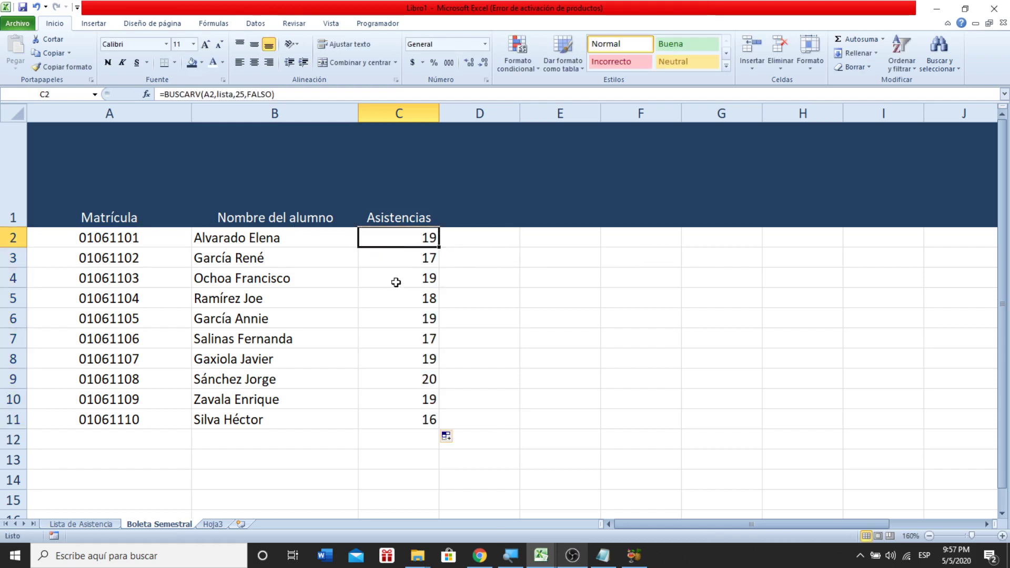
left_click(402, 189)
left_click(302, 195)
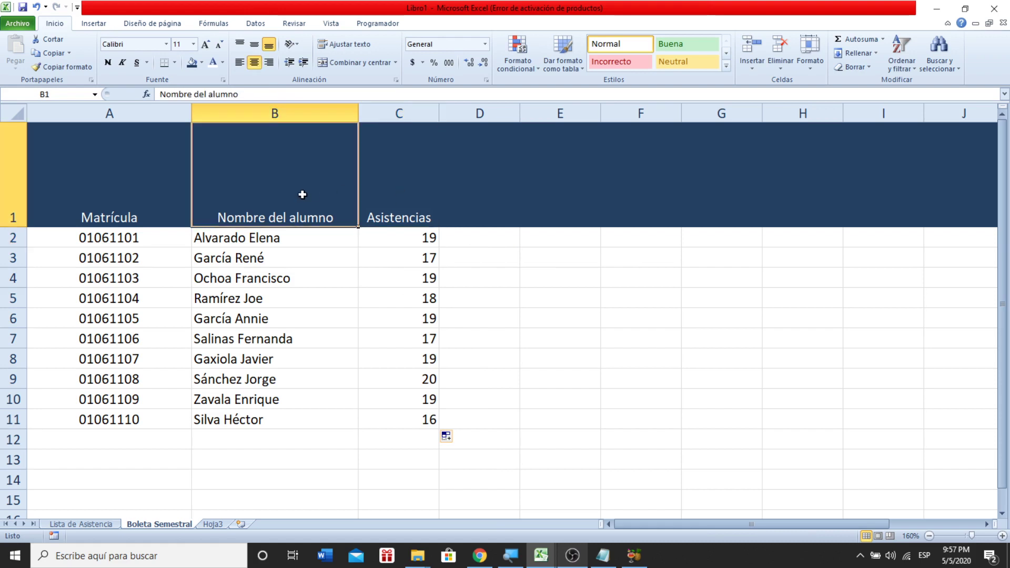
left_click(154, 212)
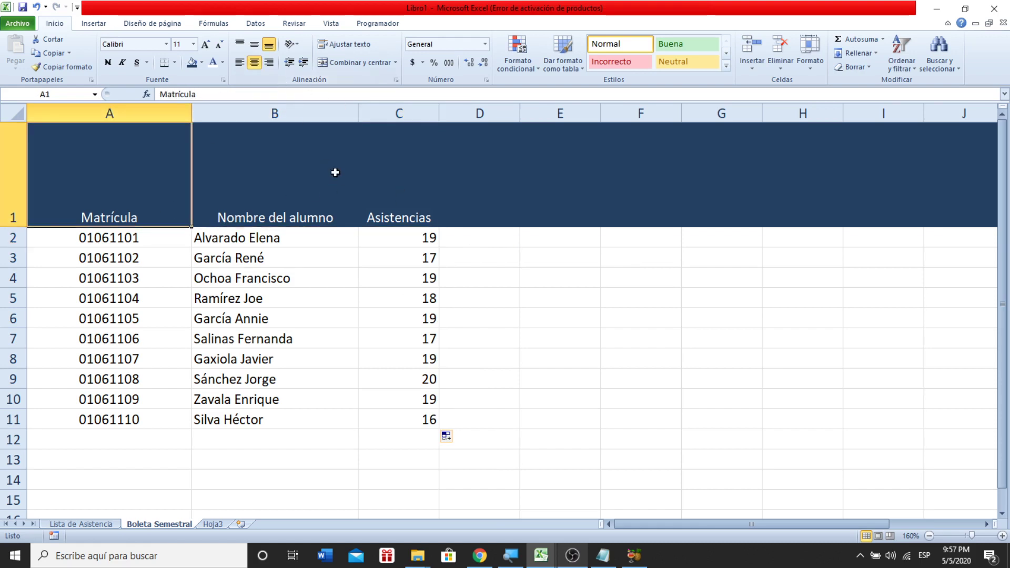
left_click(390, 195)
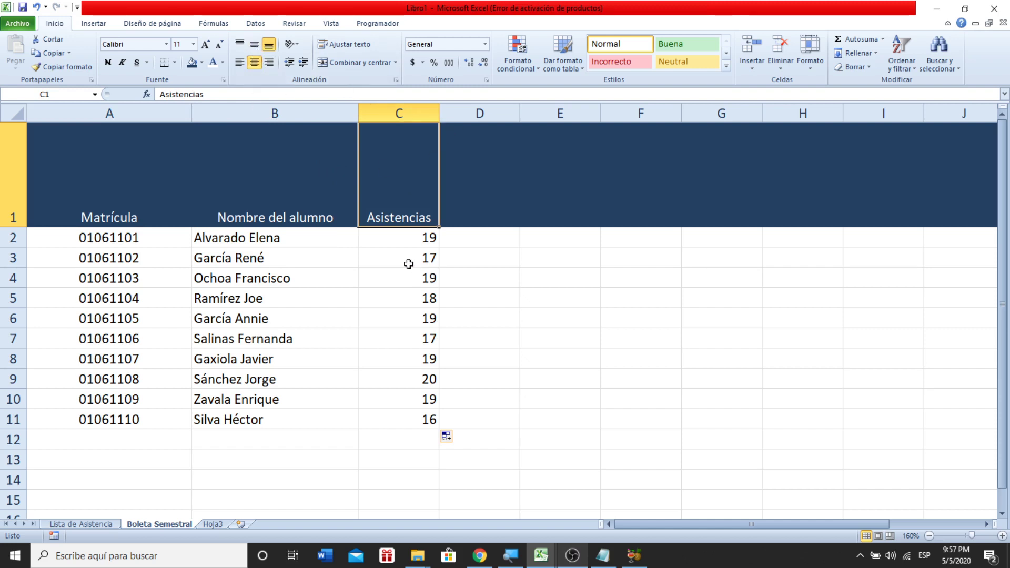
- Centre the attendance totals in C2:C11
left_click_drag(400, 240, 398, 413)
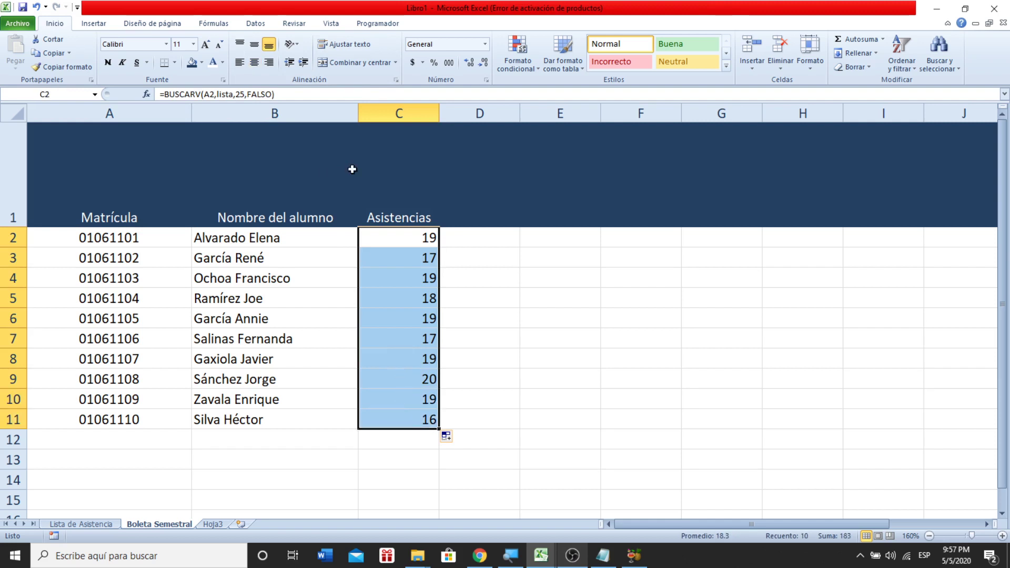
left_click(251, 67)
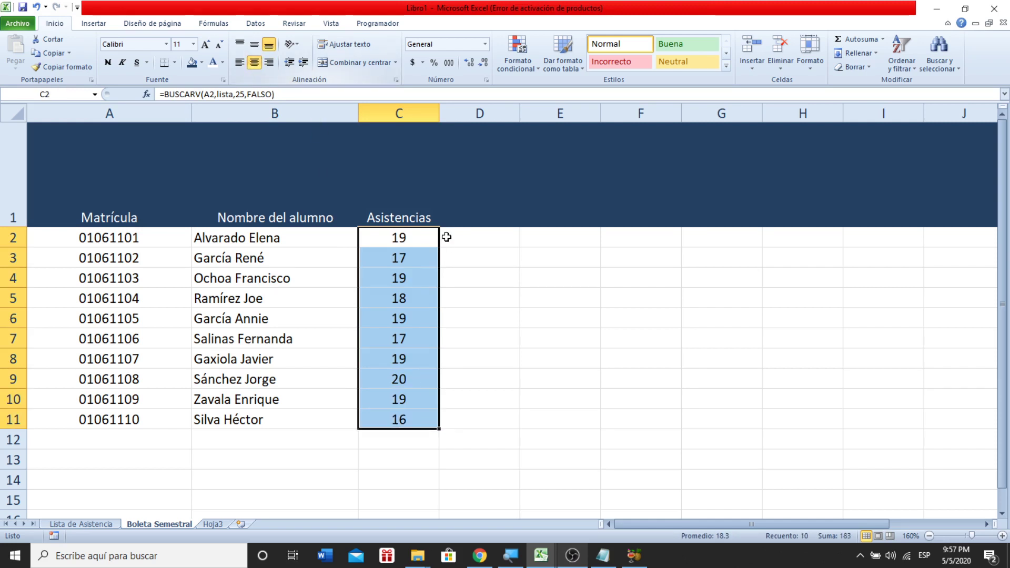
left_click(477, 292)
- Rotate the Asistencias header in C1 to read upward and narrow column C to fit
left_click(402, 156)
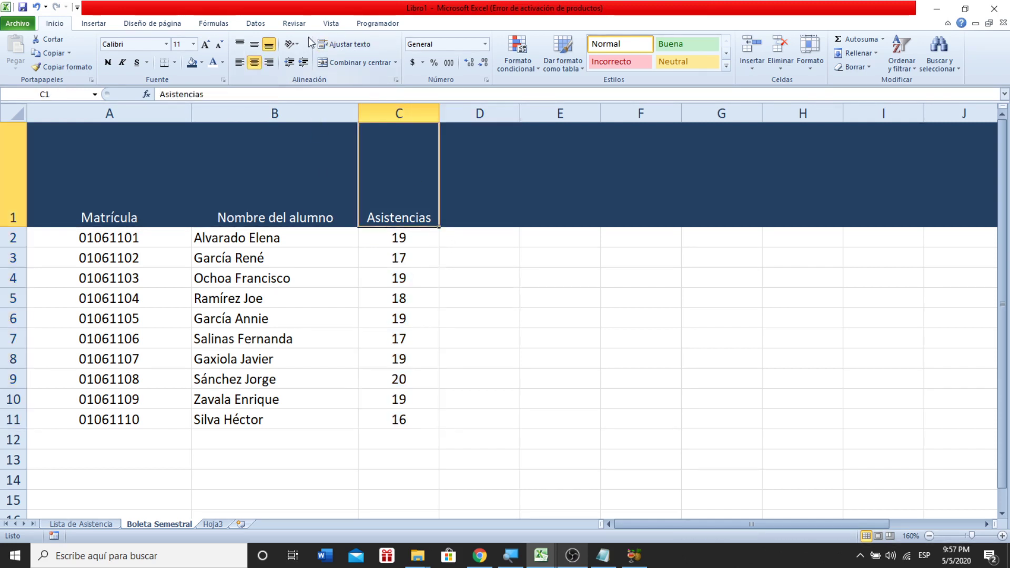
left_click(291, 43)
left_click(315, 101)
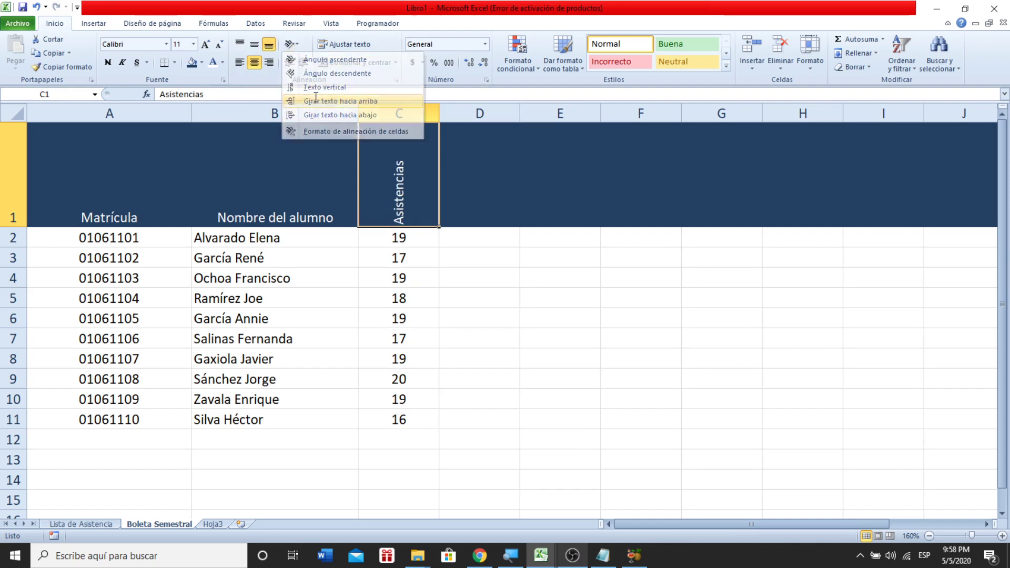
left_click_drag(438, 109, 420, 109)
- Give the header cells A1:C1 a black fill
left_click_drag(390, 195, 110, 193)
left_click(201, 64)
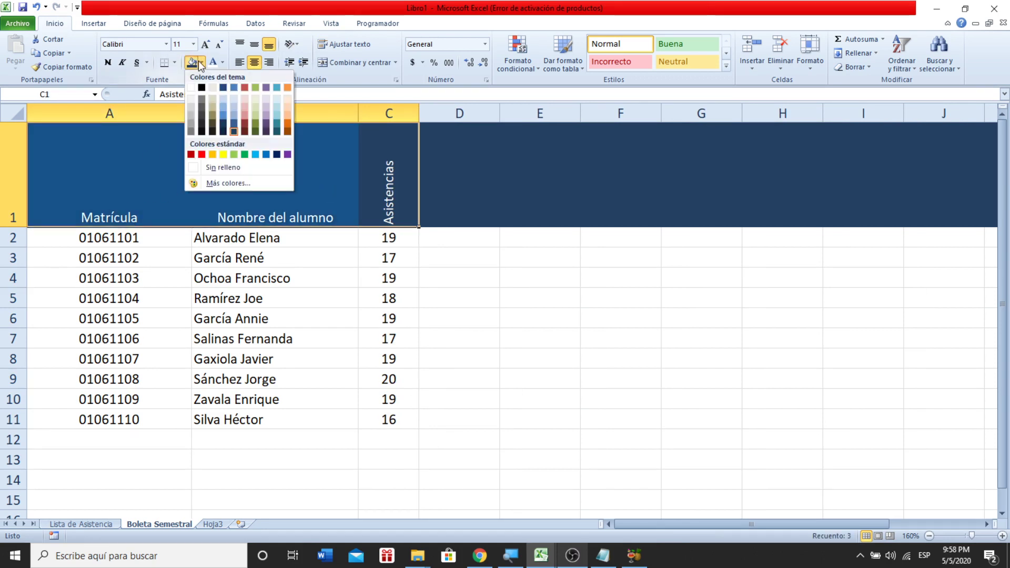
left_click(204, 134)
left_click(379, 296)
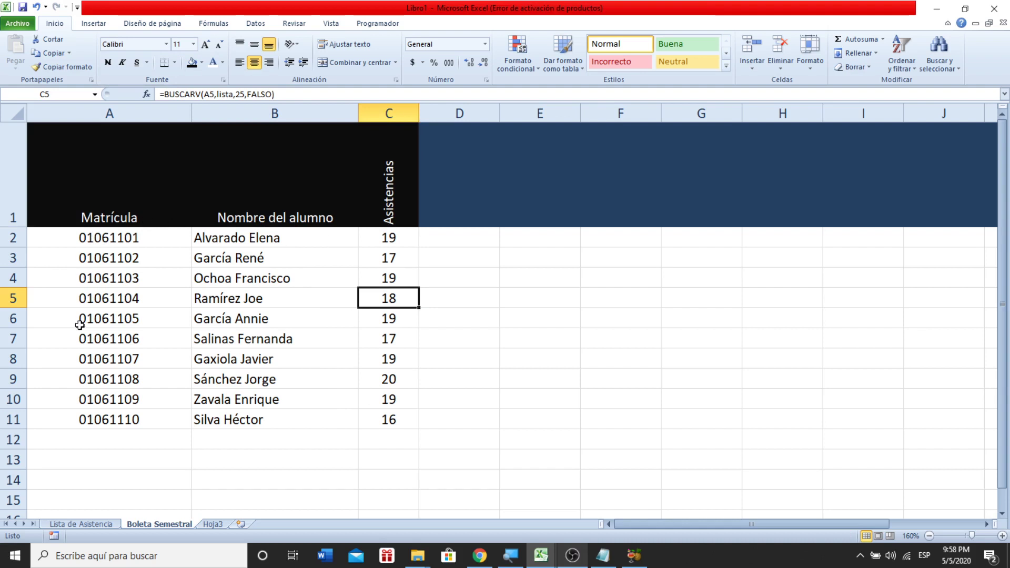
left_click(427, 189)
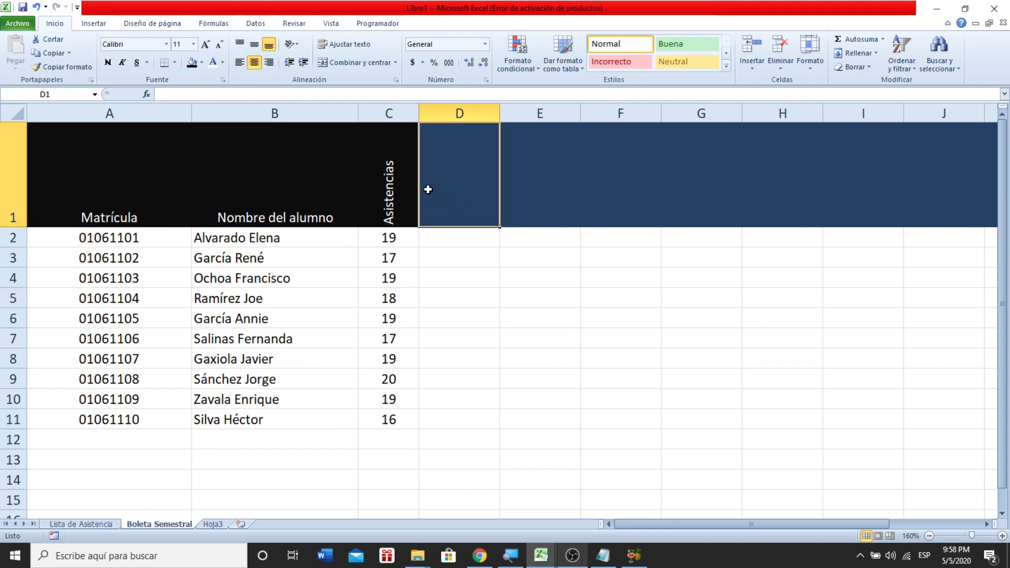
- Dock the Notepad notes on the right half of the screen and Excel on the left
left_click(519, 182)
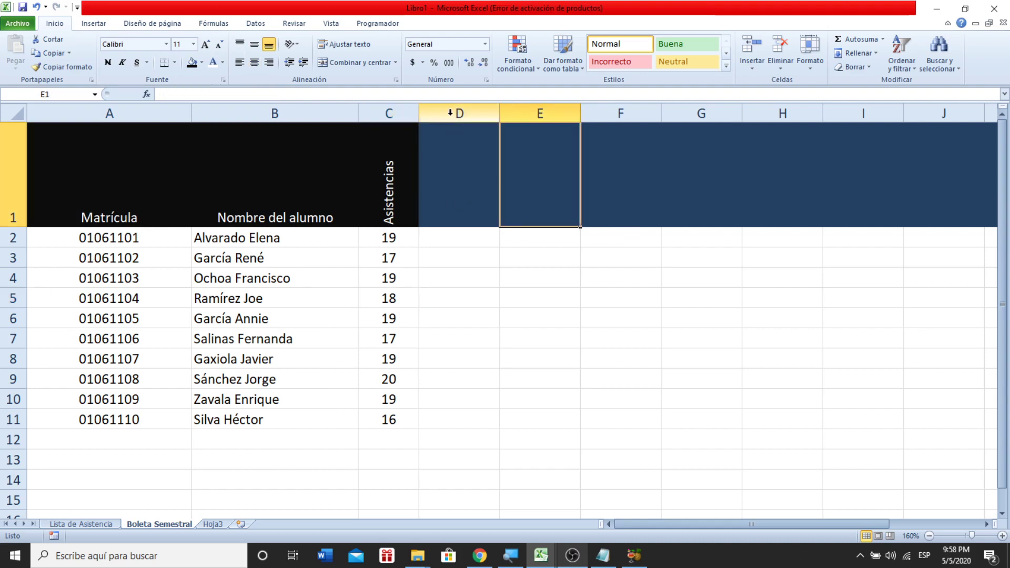
left_click(450, 113)
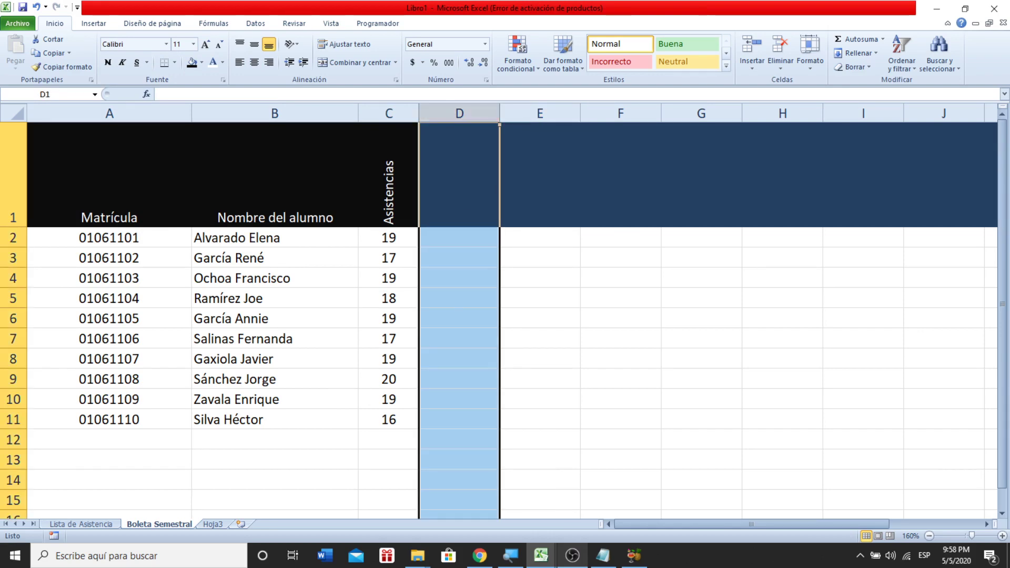
left_click(604, 556)
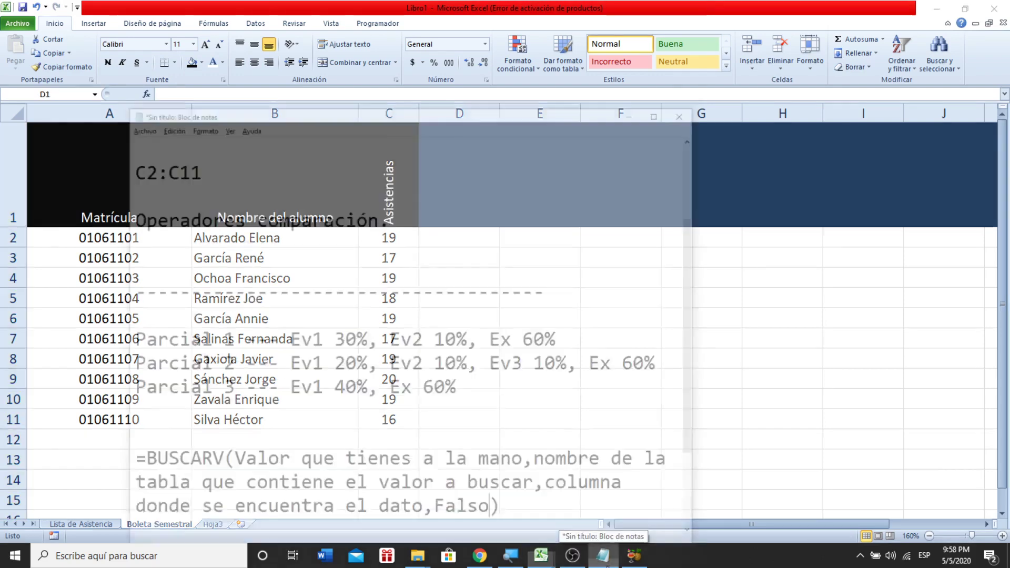
left_click_drag(449, 42, 1009, 84)
left_click_drag(323, 2, 0, 131)
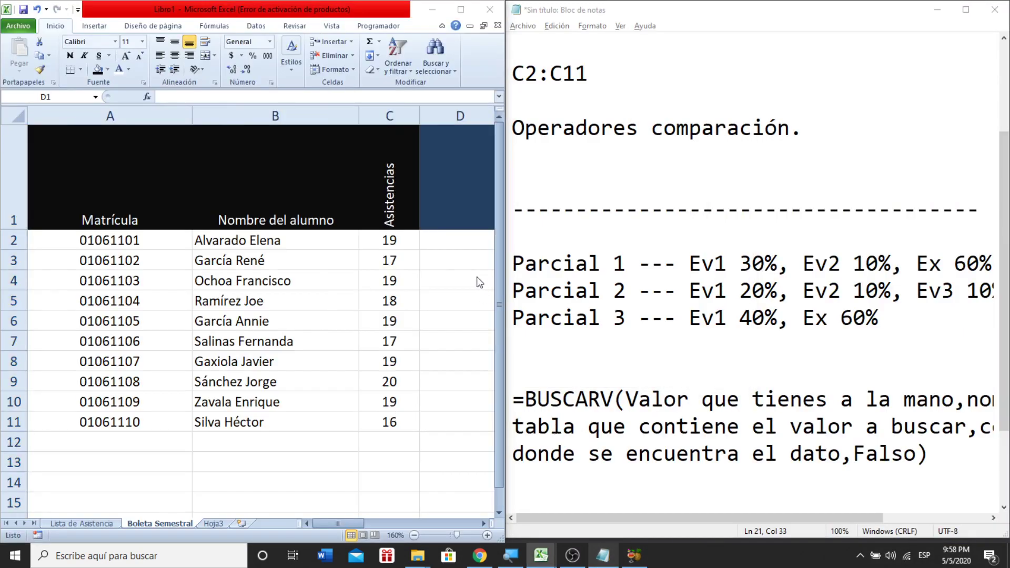
- Select columns D through V and give them a narrower column width
left_click(432, 260)
key("Up")
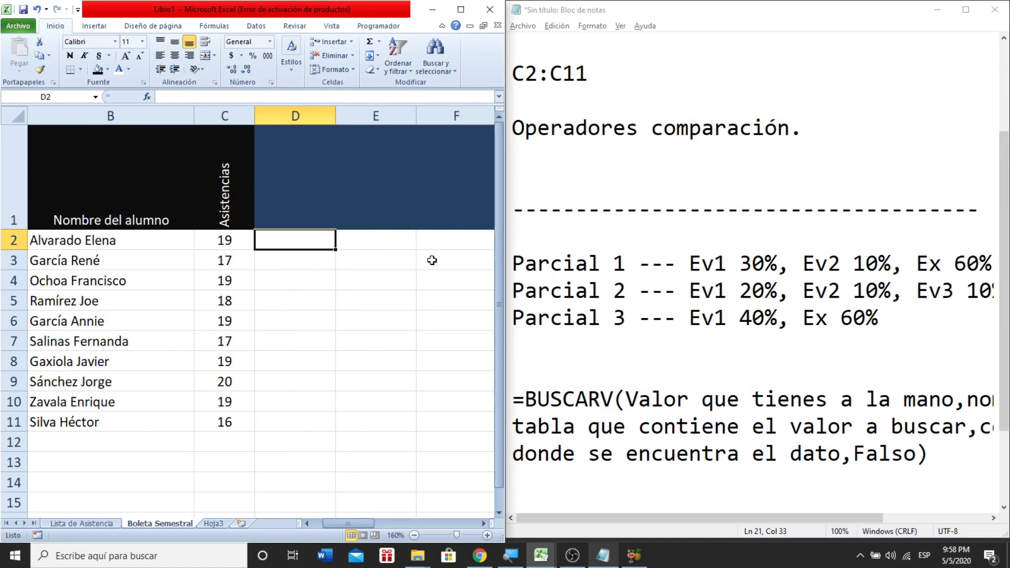
key("Right")
key("Right")
key("Left")
key("Left")
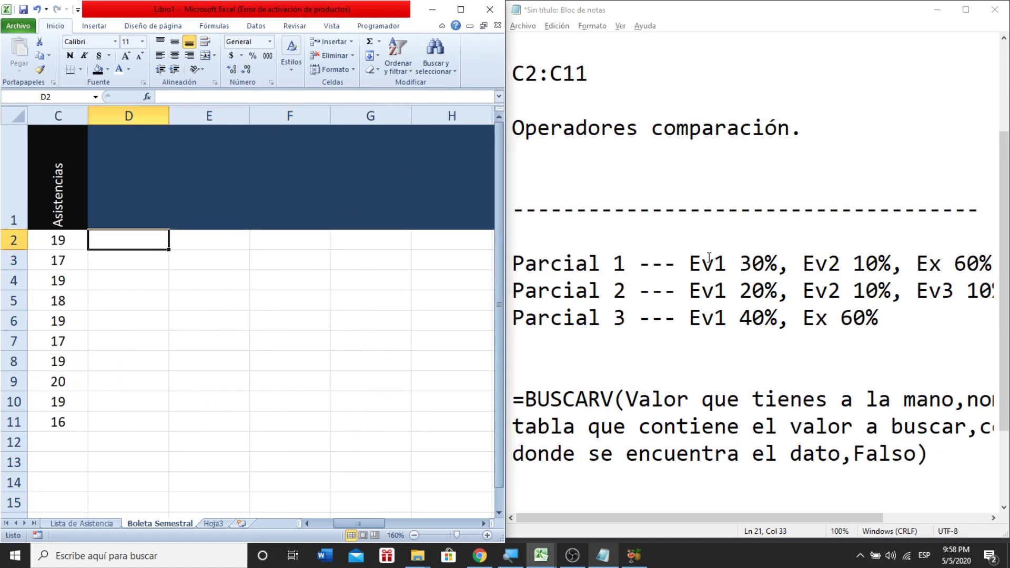
left_click_drag(132, 116, 390, 135)
left_click_drag(329, 132, 326, 130)
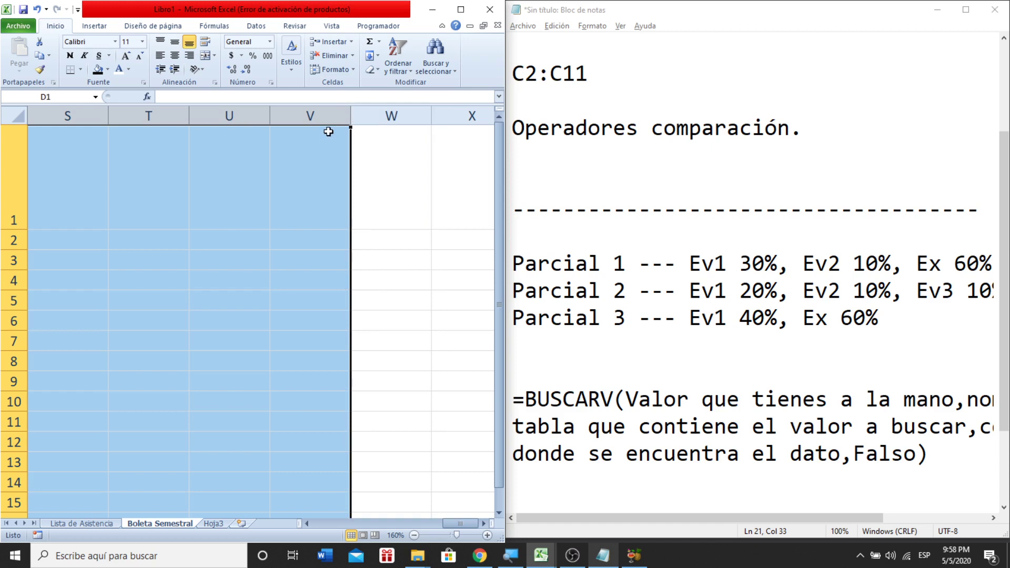
right_click(331, 122)
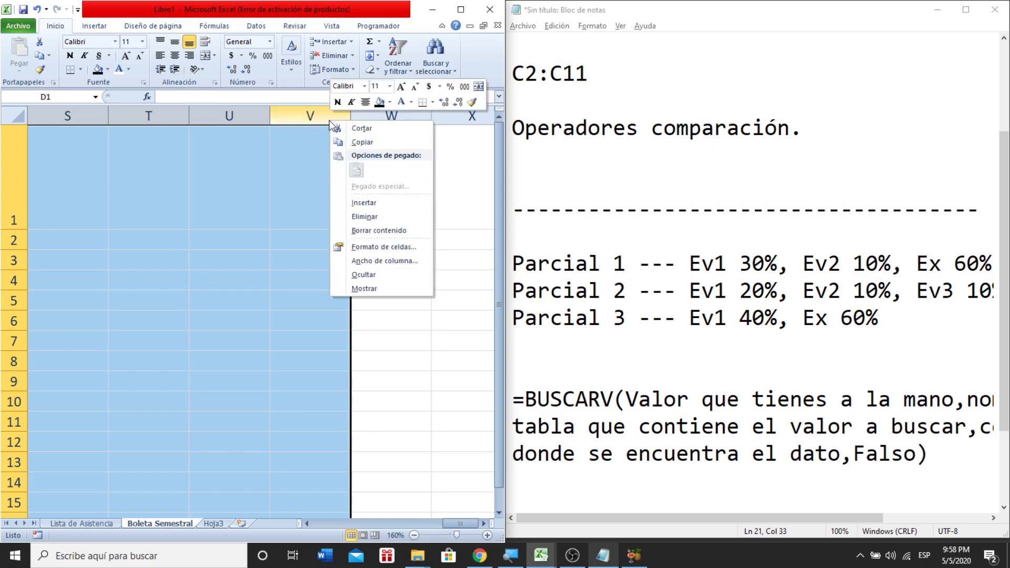
left_click(378, 264)
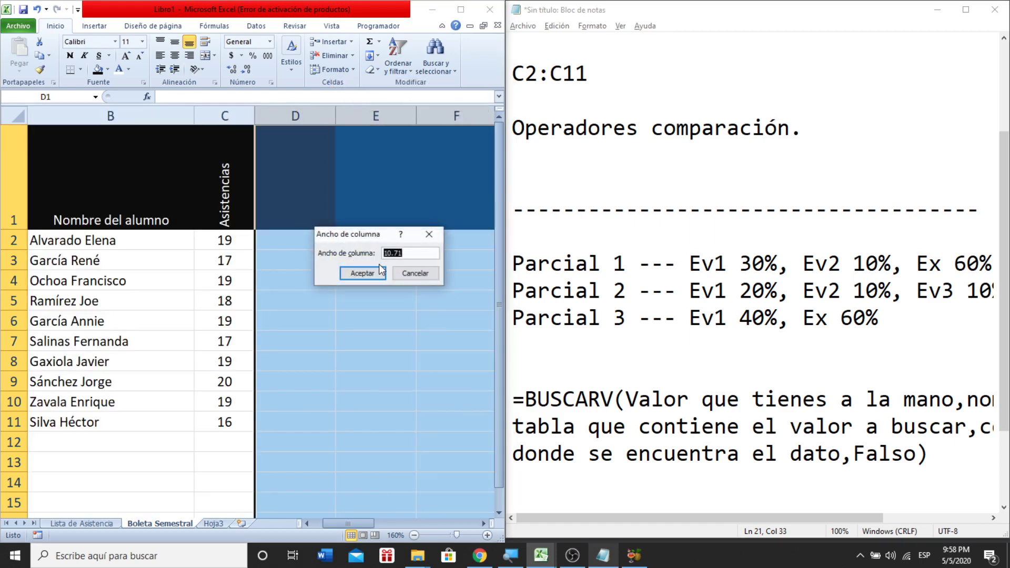
left_click(378, 269)
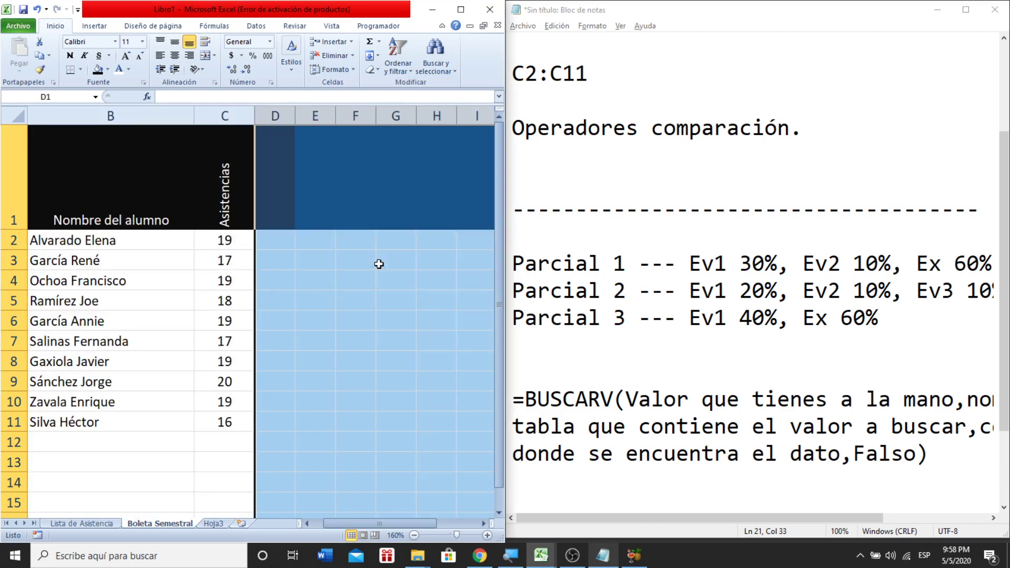
left_click(347, 272)
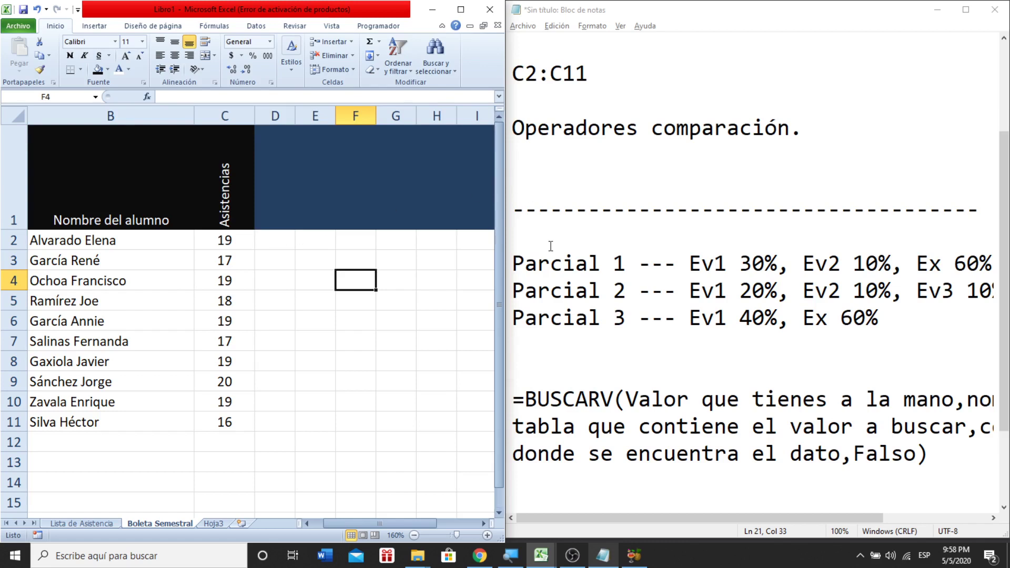
- Highlight the Parcial 1 weights in Notepad: Ev1 30%, Ev2 10% and Ex 60%
left_click(741, 263)
left_click_drag(741, 263, 779, 264)
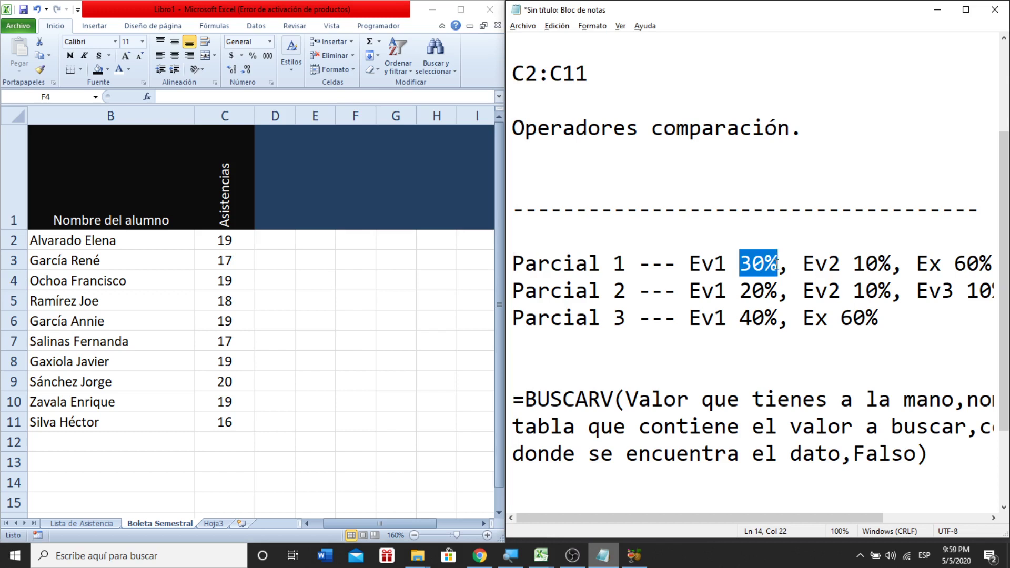
left_click_drag(857, 264, 878, 265)
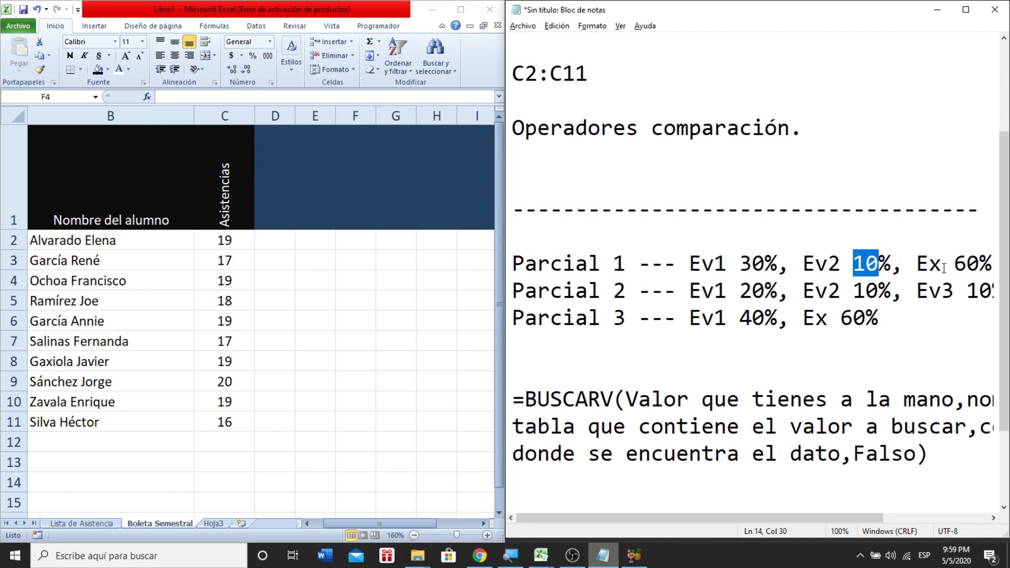
left_click(961, 265)
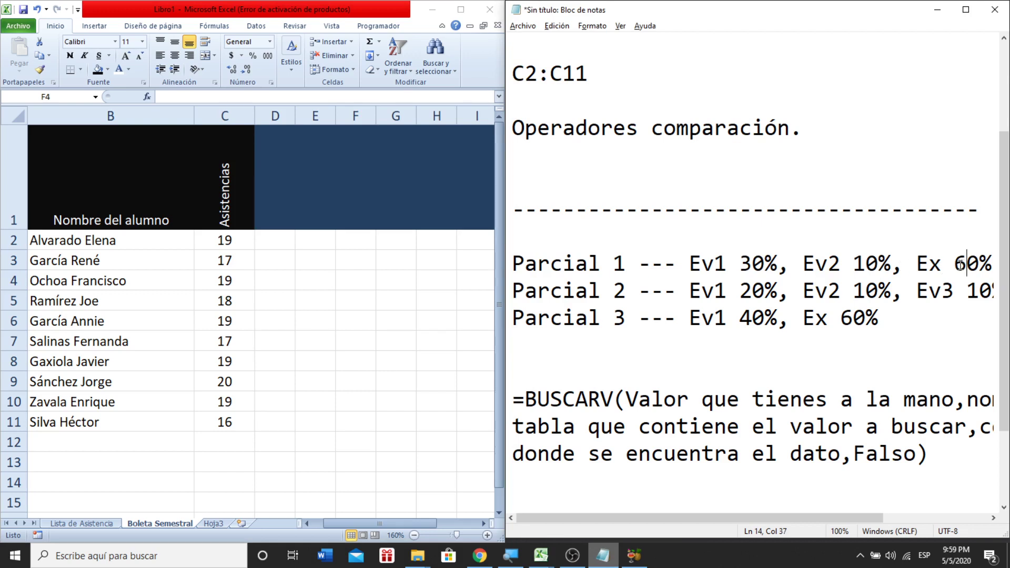
left_click(867, 265)
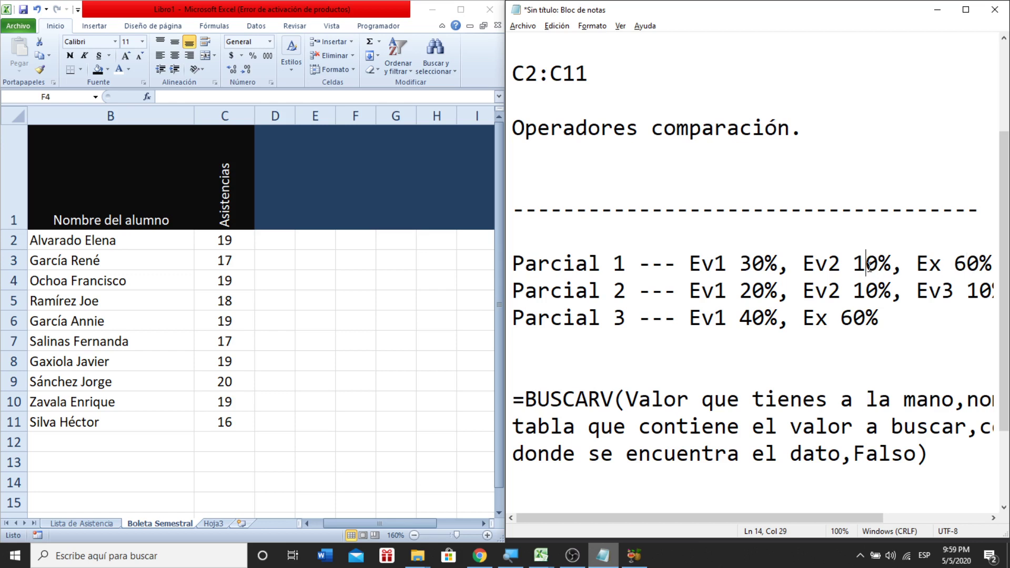
- Check the Parcial 2 and Parcial 3 weight lines, then switch back to Excel
left_click(754, 288)
left_click_drag(979, 291, 1000, 293)
left_click(949, 293)
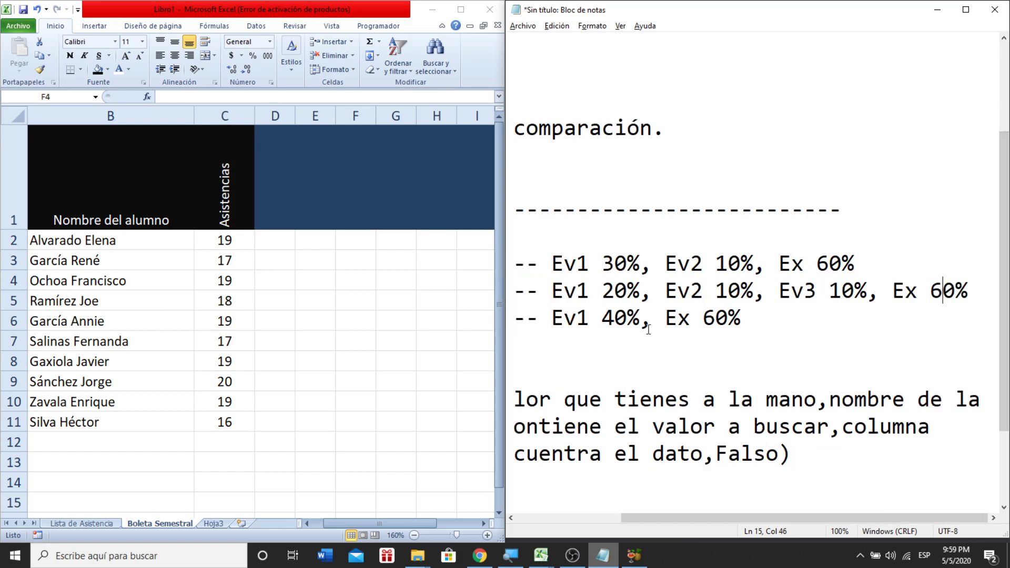
left_click(615, 318)
left_click(709, 313)
left_click_drag(564, 291, 498, 292)
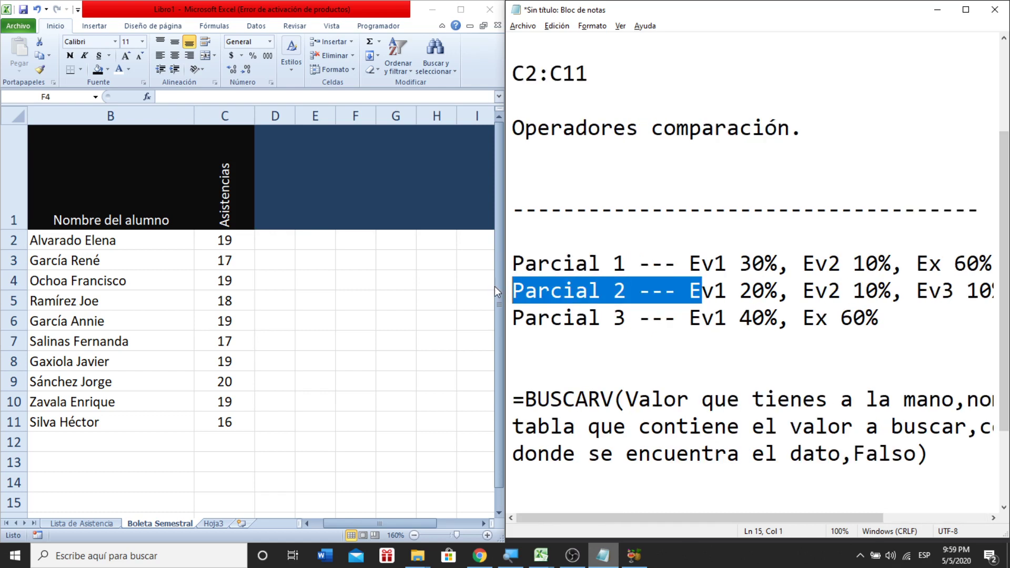
left_click(695, 273)
key("alt+Tab")
- Enter the headers Ev1, 30%, Ev2 and 10% in D1:G1
type("=")
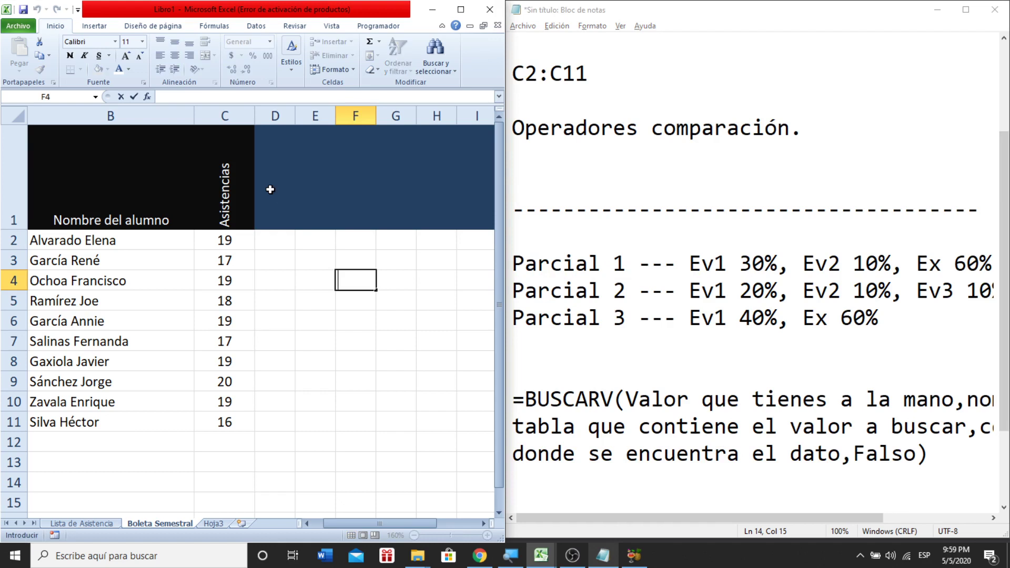
left_click(270, 189)
type("Av1")
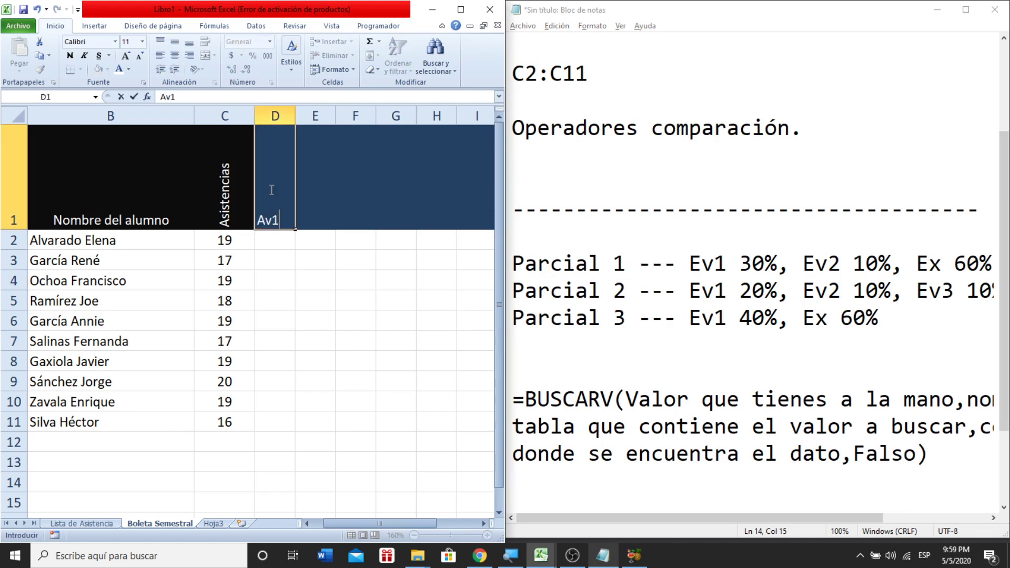
key("BackSpace")
key("BackSpace")
key("BackSpace")
type("Ev1")
key("Tab")
type("30")
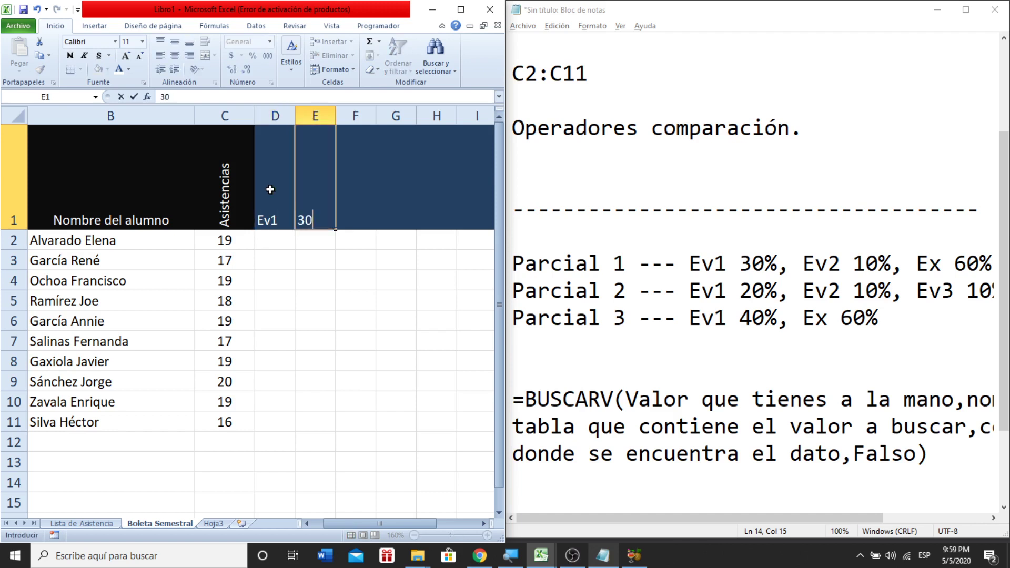
type("%")
key("Tab")
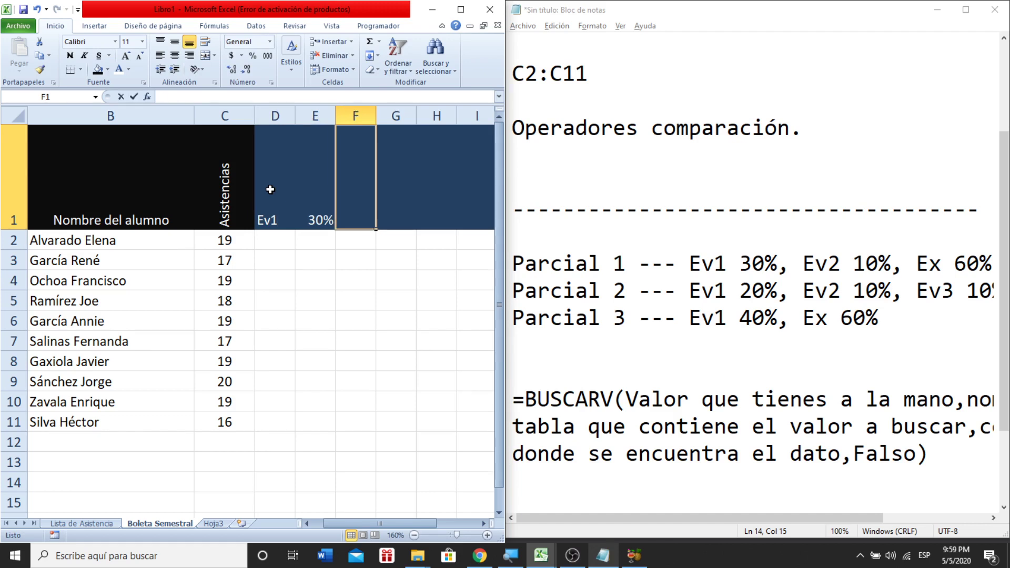
type("Ev2")
key("Tab")
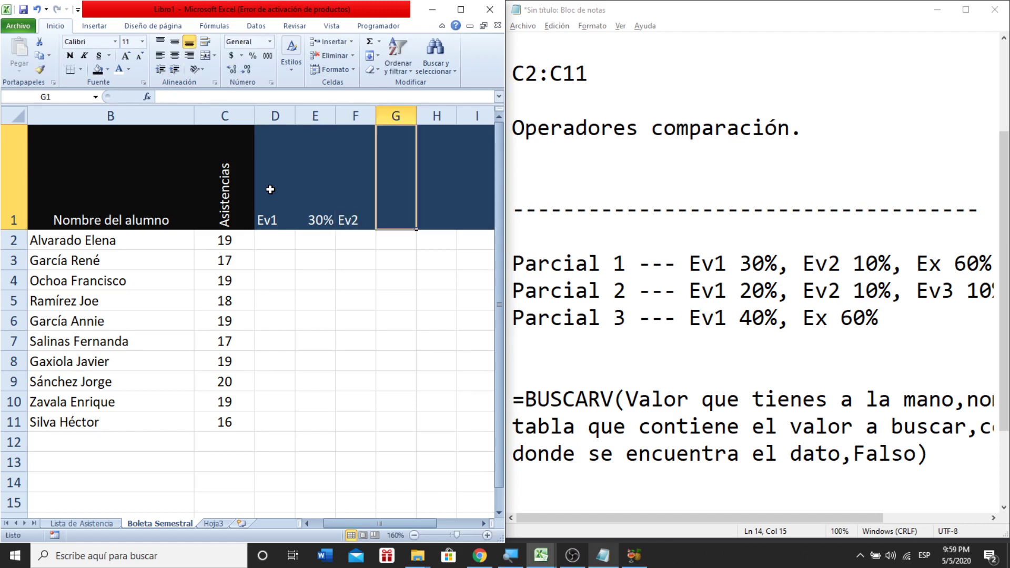
type("10")
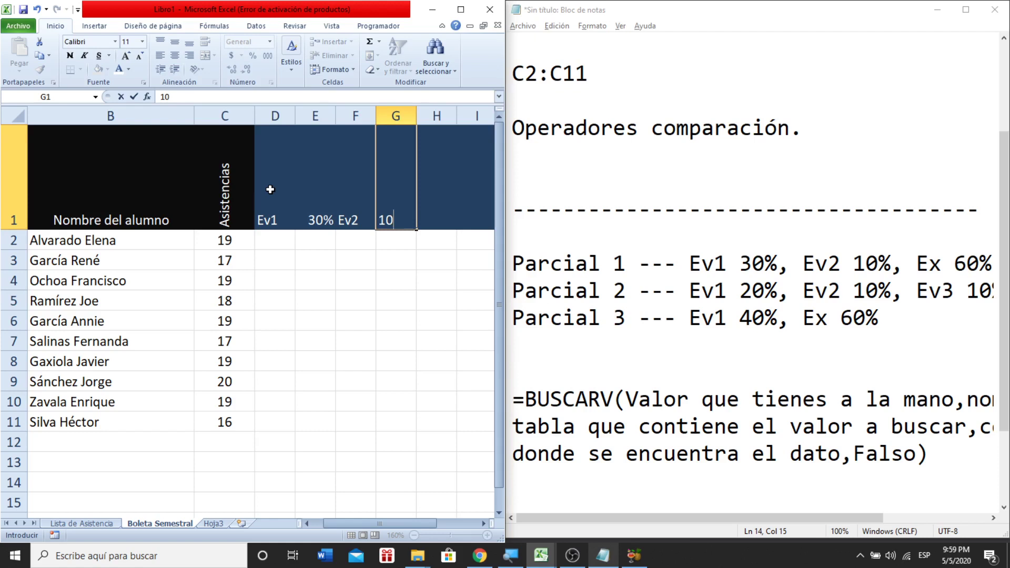
type("%")
key("Tab")
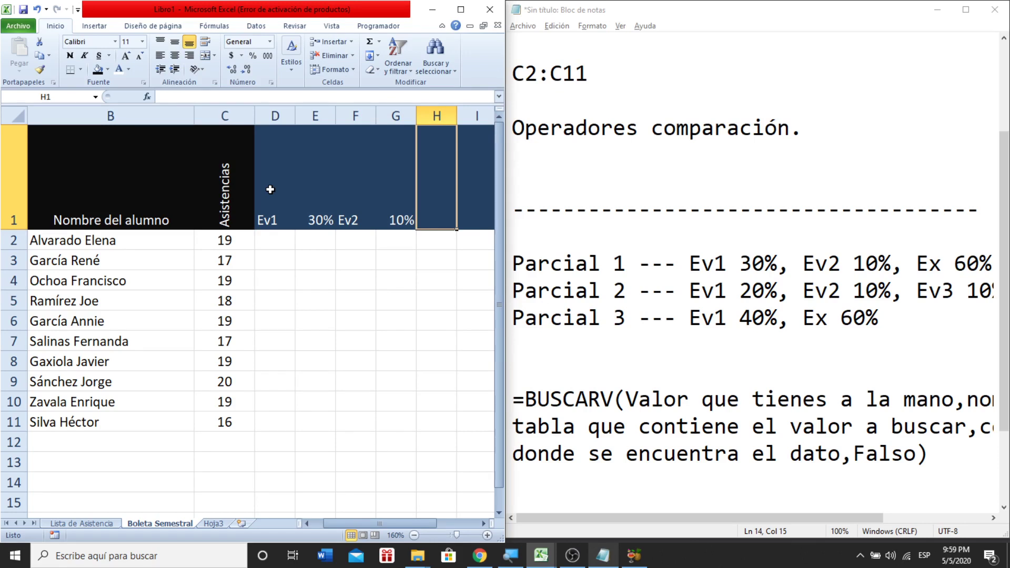
- Center the row 1 headers horizontally and vertically
left_click_drag(270, 189, 413, 189)
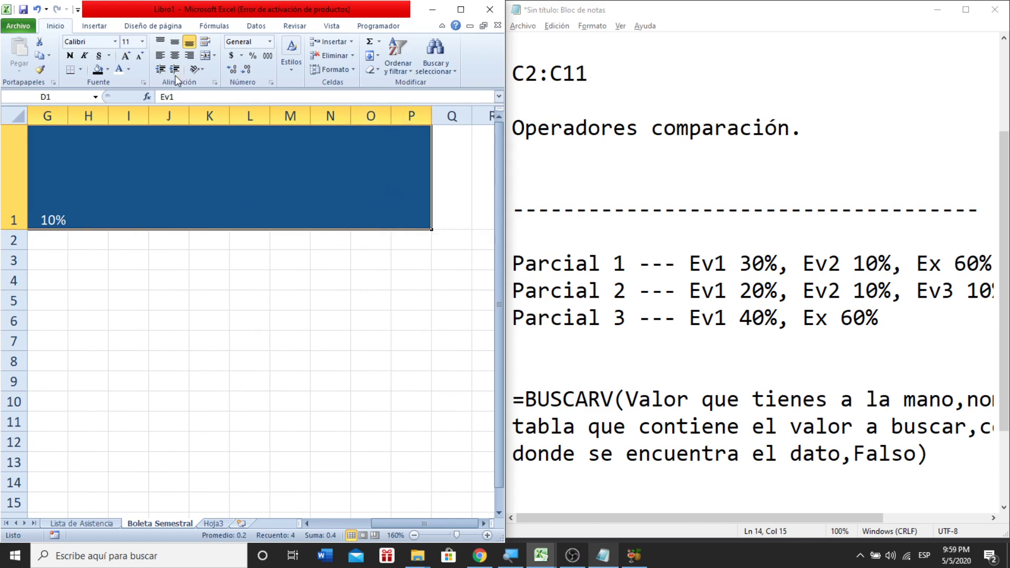
left_click(175, 56)
left_click(176, 42)
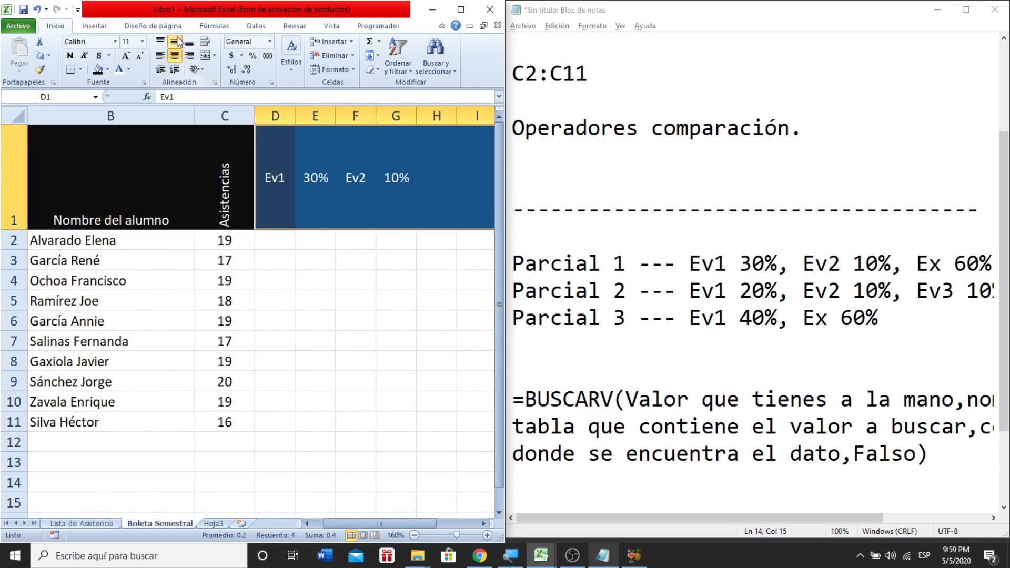
left_click(364, 243)
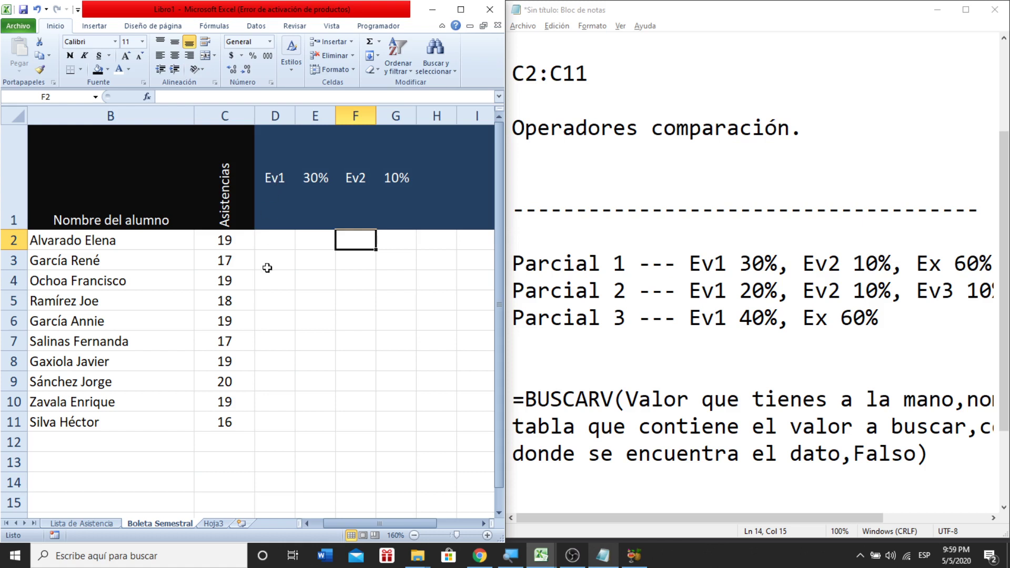
- Enter sample scores of 10 under Ev1 and Ev2 in row 2, ending on H1
left_click(271, 250)
type("10")
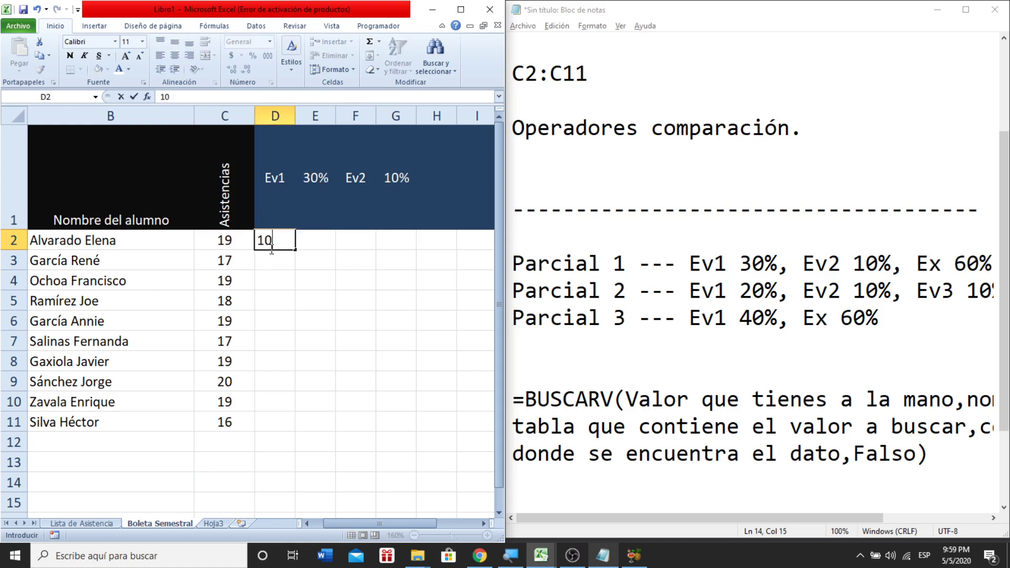
key("Tab")
key("Tab")
type("10")
key("Return")
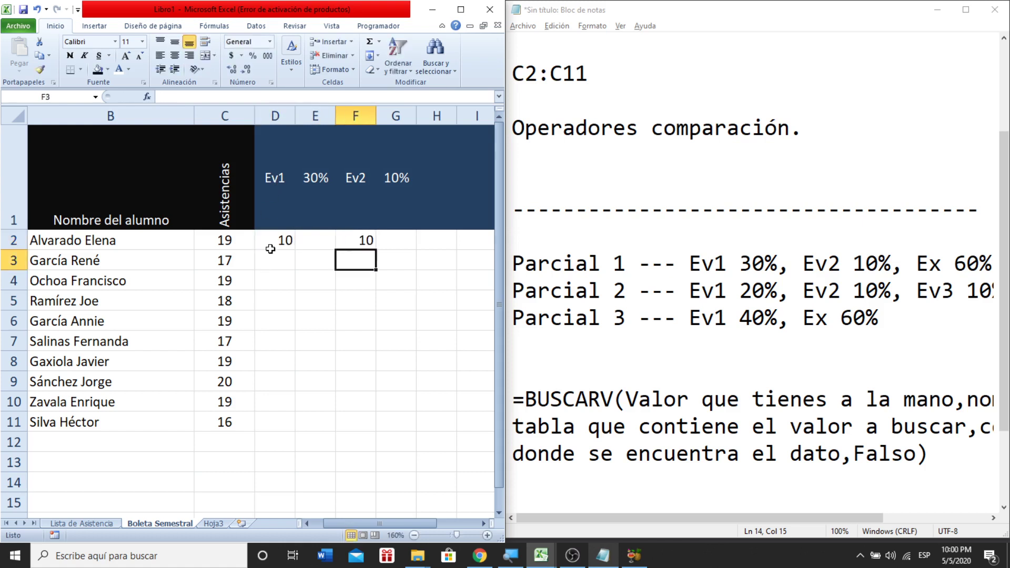
key("Left")
key("Up")
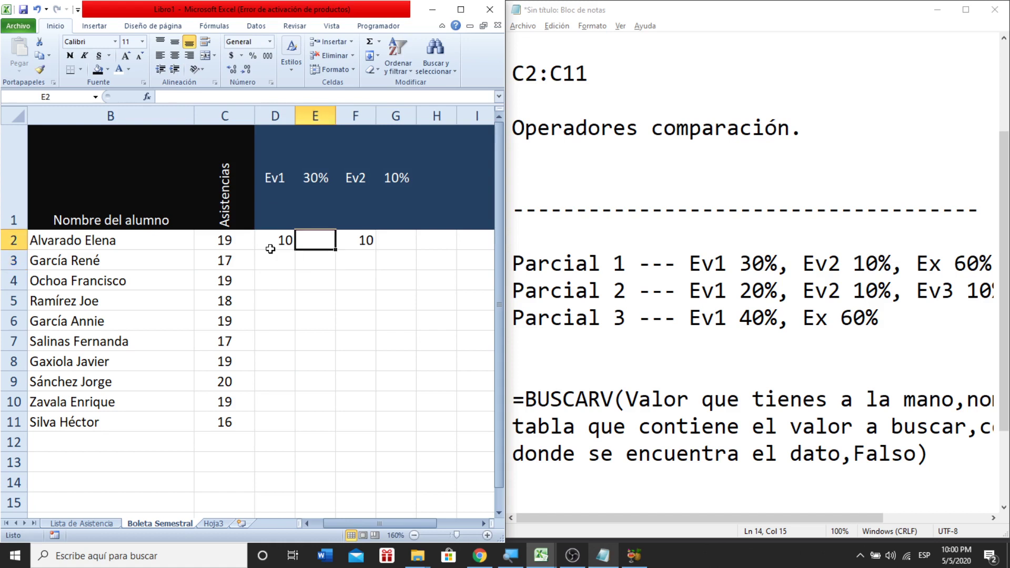
key("Right")
key("Right")
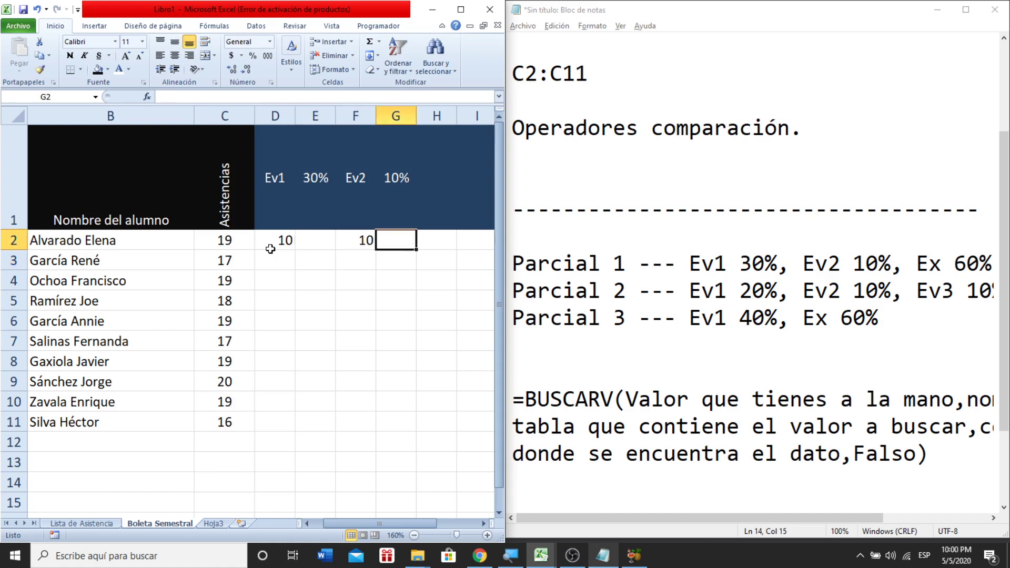
key("Right")
key("Up")
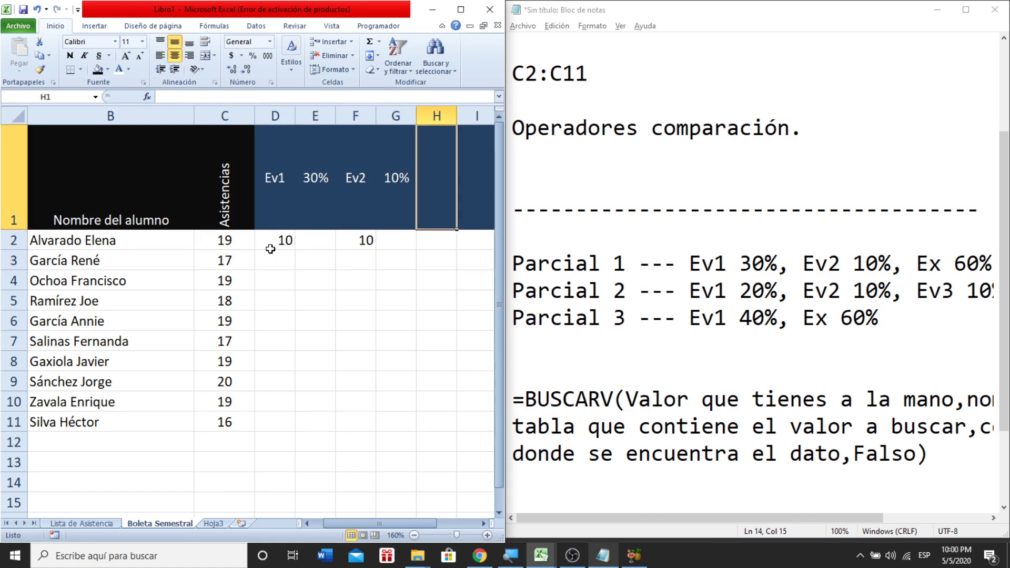
- Add the EvT header in H1 and clear the sample scores from row 2
type("EvT")
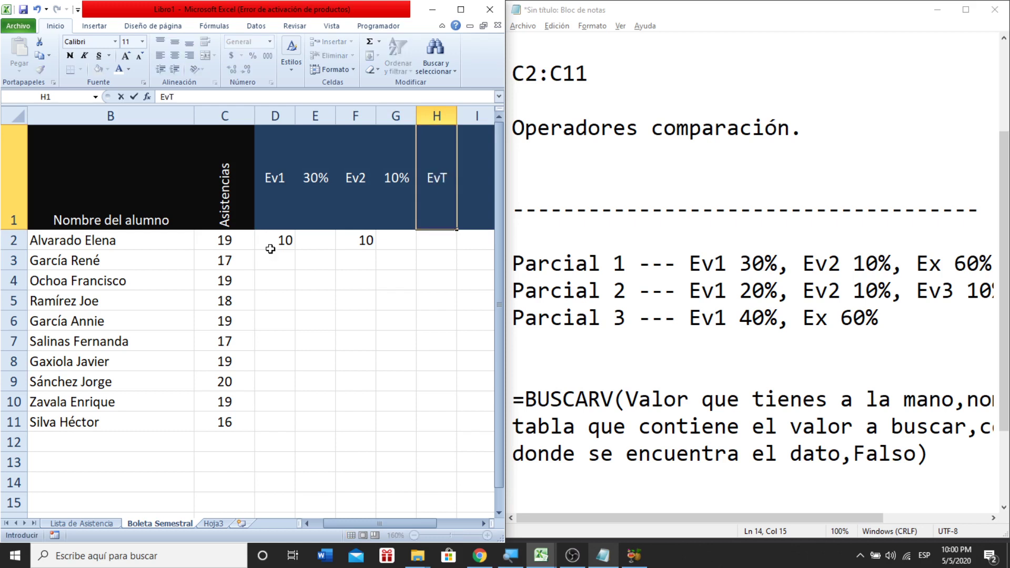
key("Return")
key("Left")
key("Left")
key("Left")
key("Left")
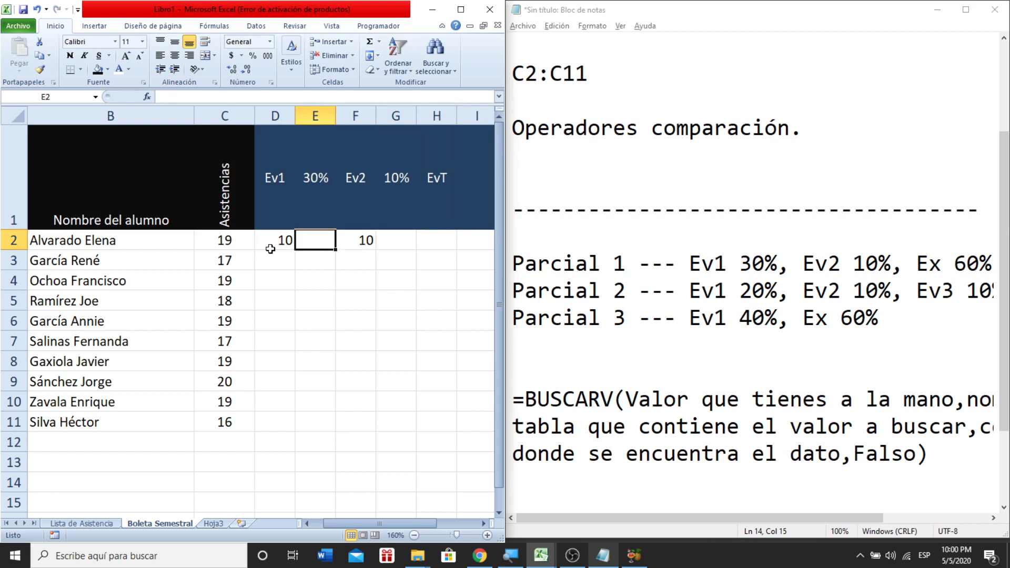
key("shift+Right")
key("shift+Right")
key("Delete")
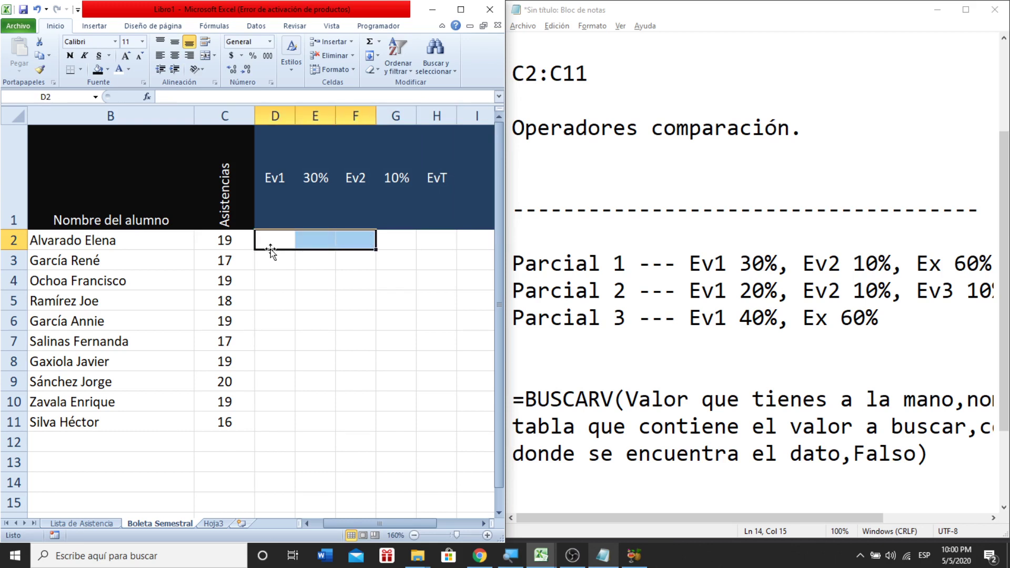
key("Right")
key("Right")
key("Right")
key("Right")
key("Right")
key("Up")
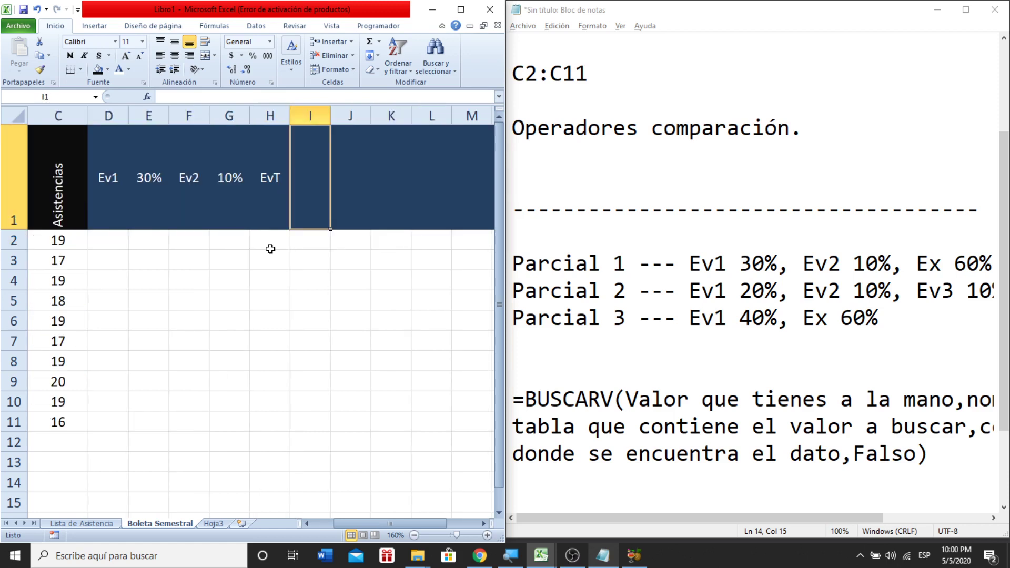
- Add the headers Ex, 60% and C1 in I1:K1
type("Ex")
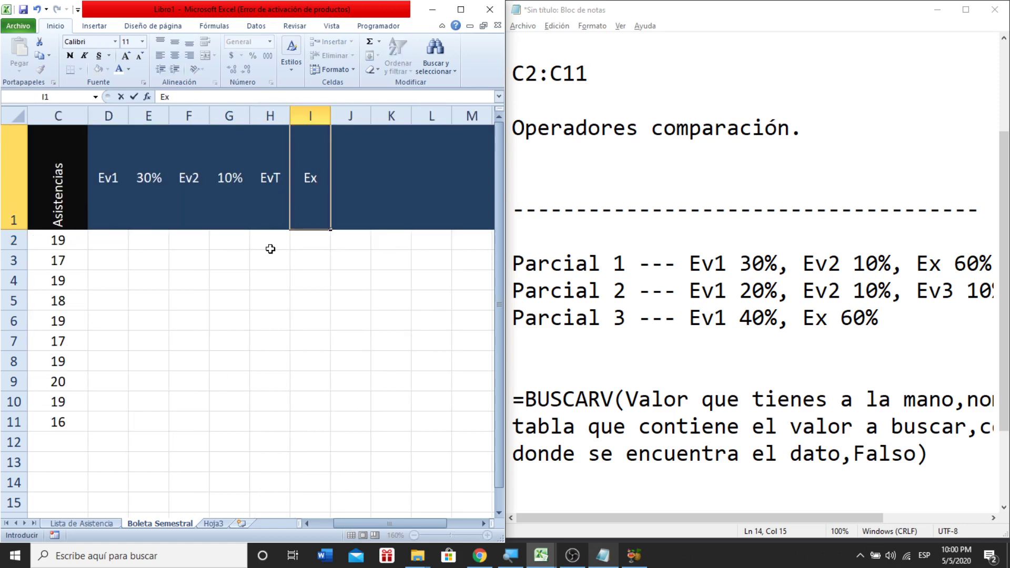
key("Tab")
type("60%")
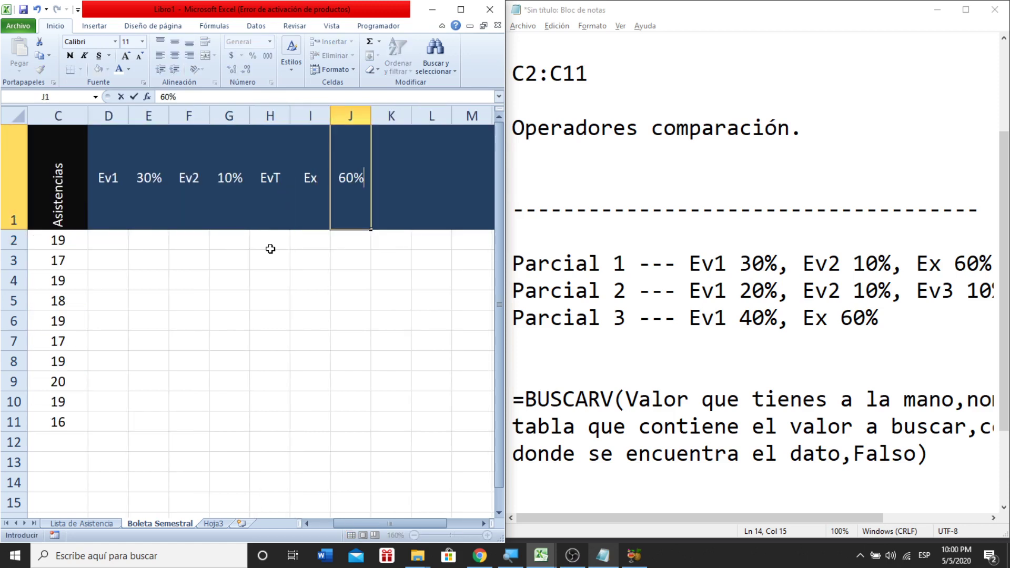
key("Tab")
type("C")
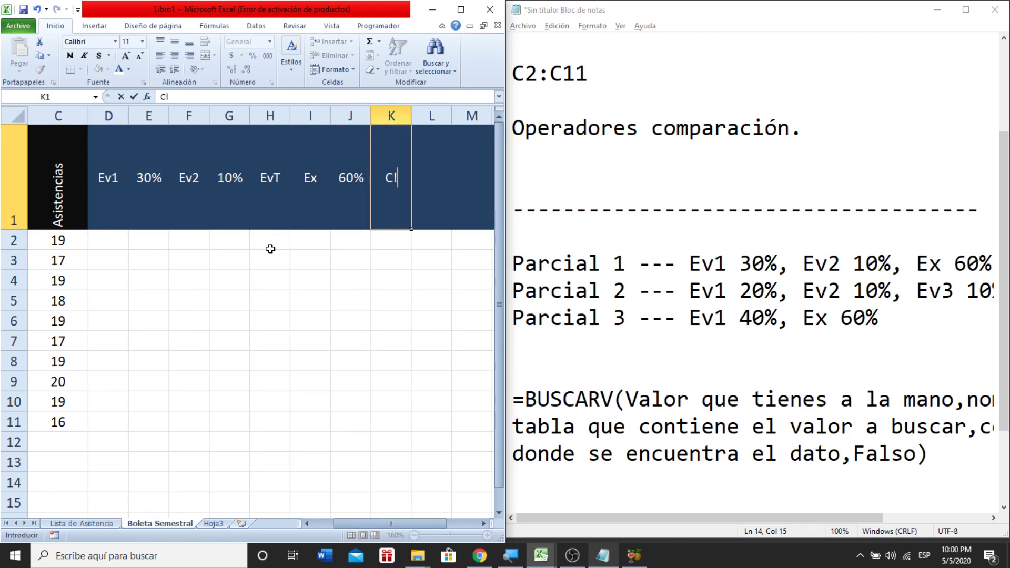
type("1")
key("Return")
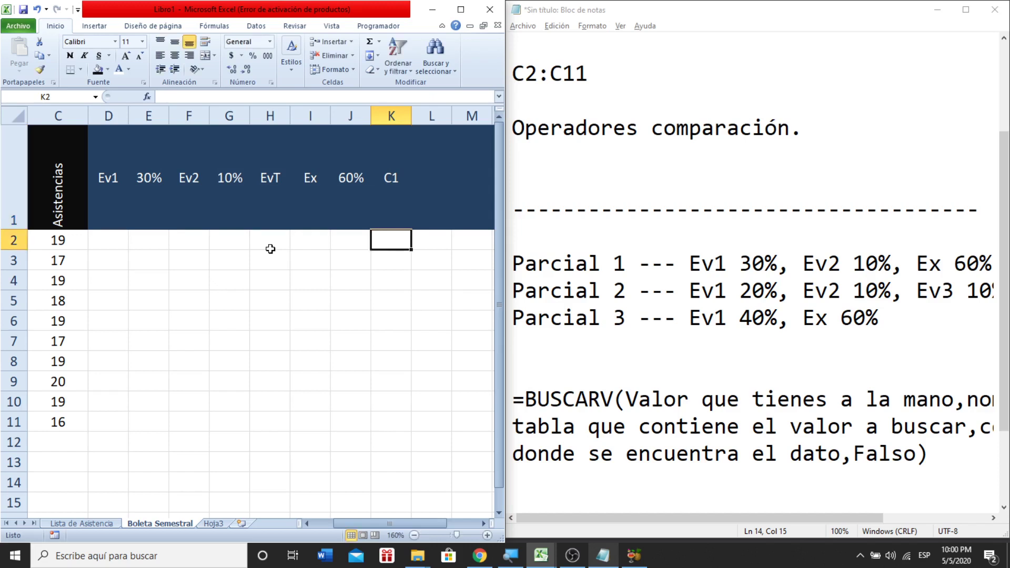
key("Up")
- Fill the headers D1:K1 with light blue
key("shift+Left")
key("shift+Left")
key("shift+Left")
key("shift+Left")
key("shift+Left")
key("shift+Left")
key("shift+Left")
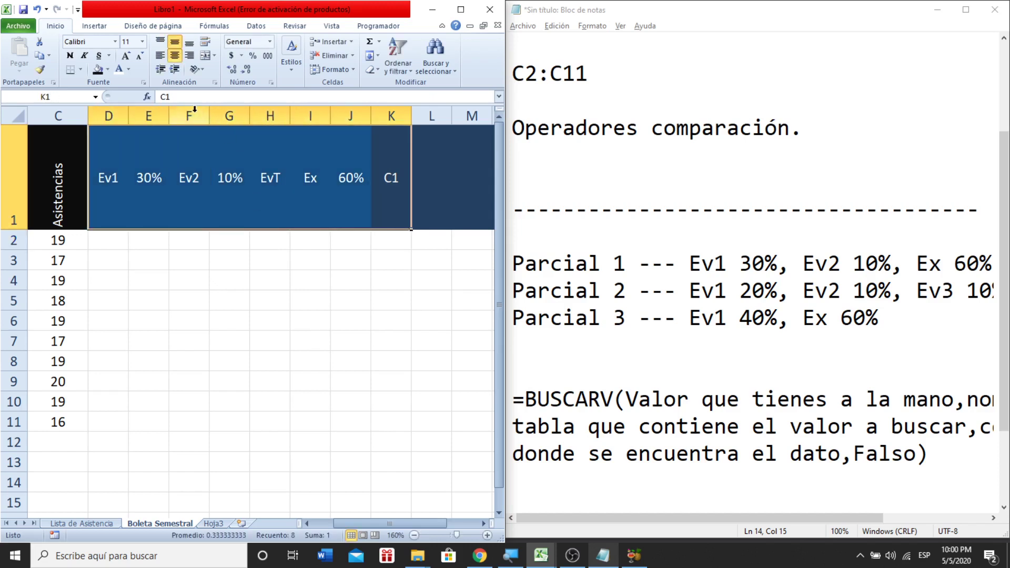
left_click(107, 71)
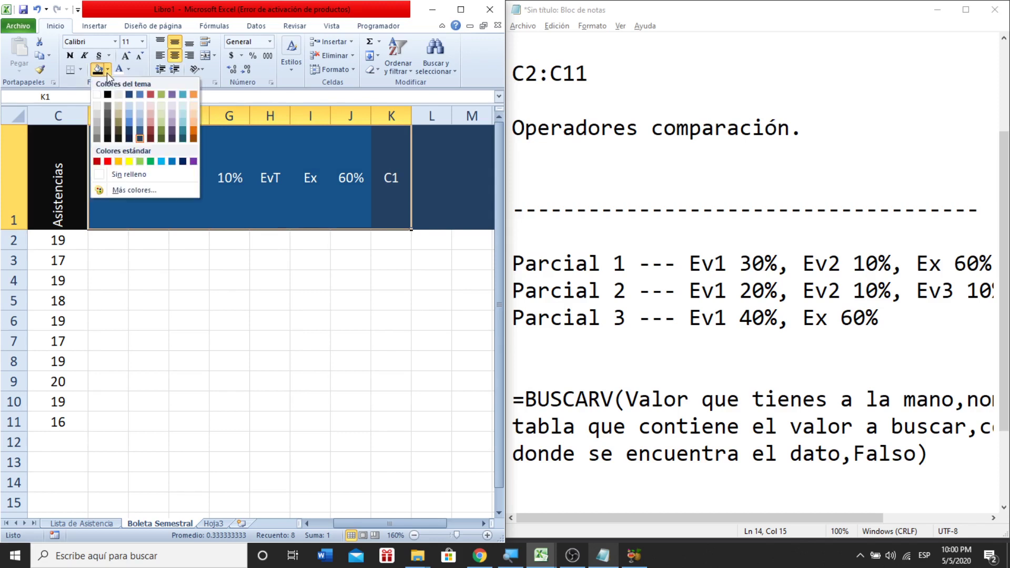
left_click(129, 127)
left_click(167, 287)
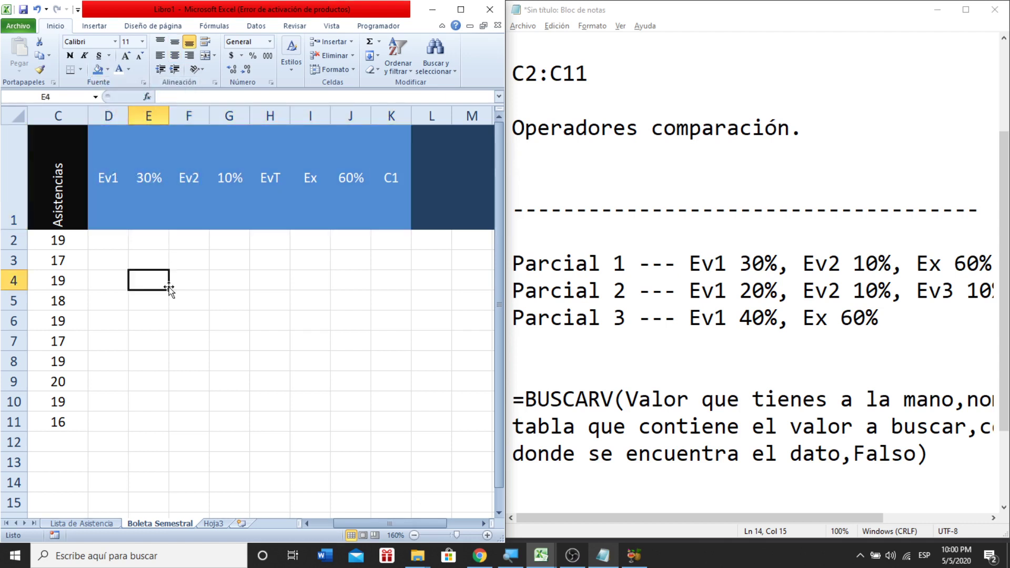
left_click(105, 239)
- Enter 10, 3, 10 and 1 under Ev1, 30%, Ev2 and 10% in row 2
key("Left")
key("Left")
key("Left")
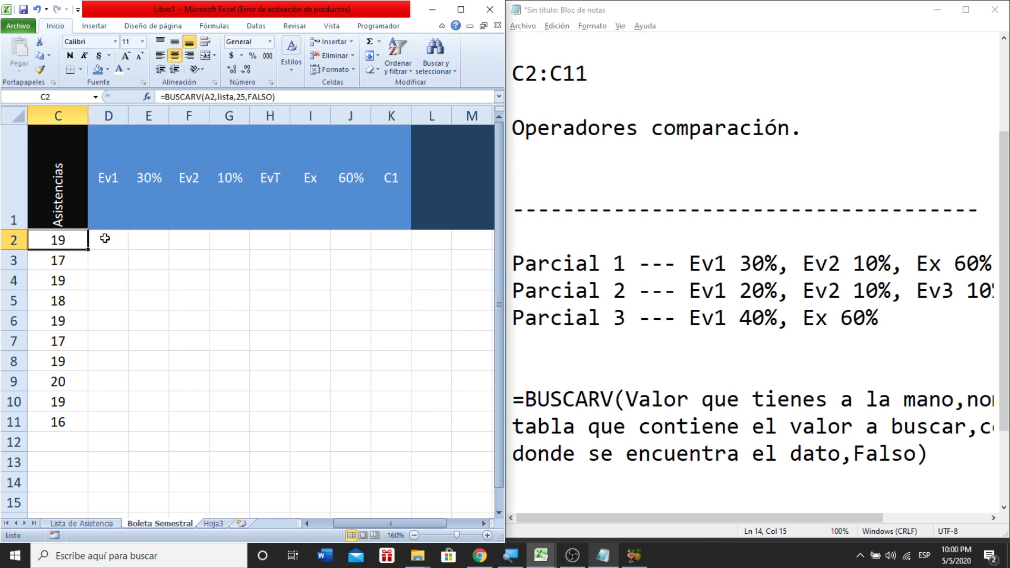
key("Right")
key("Right")
key("Right")
key("Right")
key("Right")
key("Right")
key("Right")
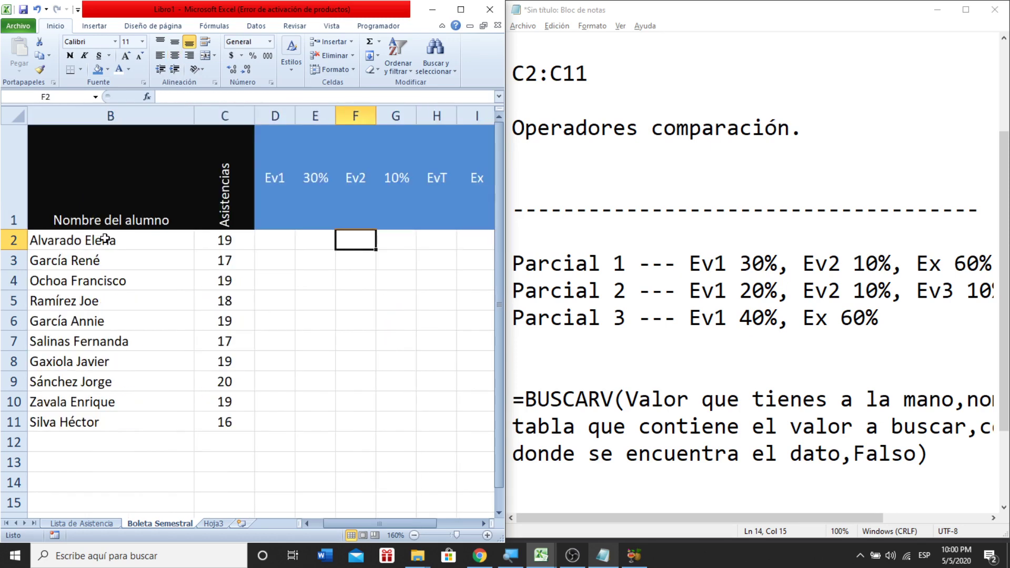
key("Left")
key("Left")
key("Left")
key("Left")
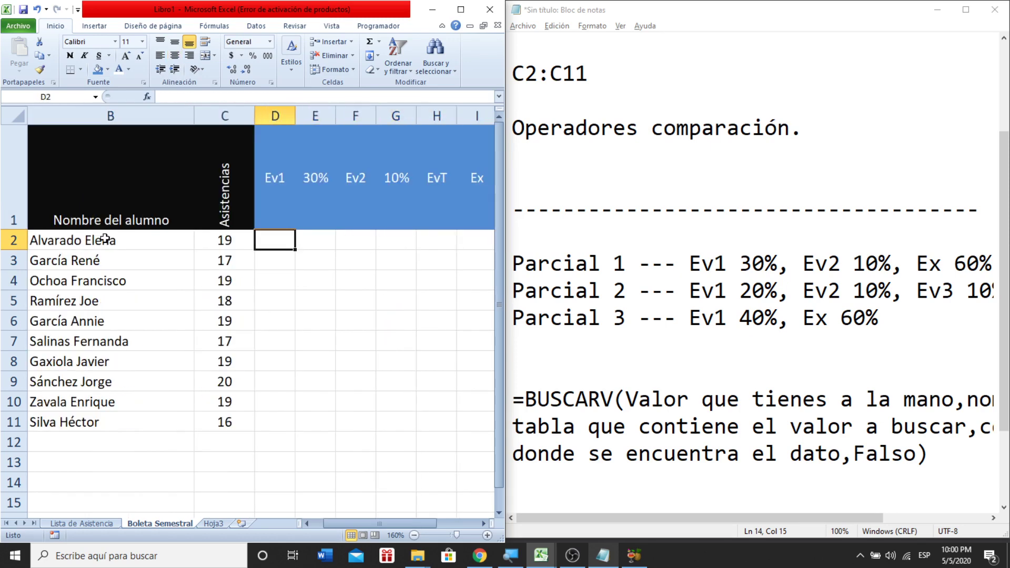
key("Right")
key("Right")
key("Right")
key("Right")
key("Right")
key("Right")
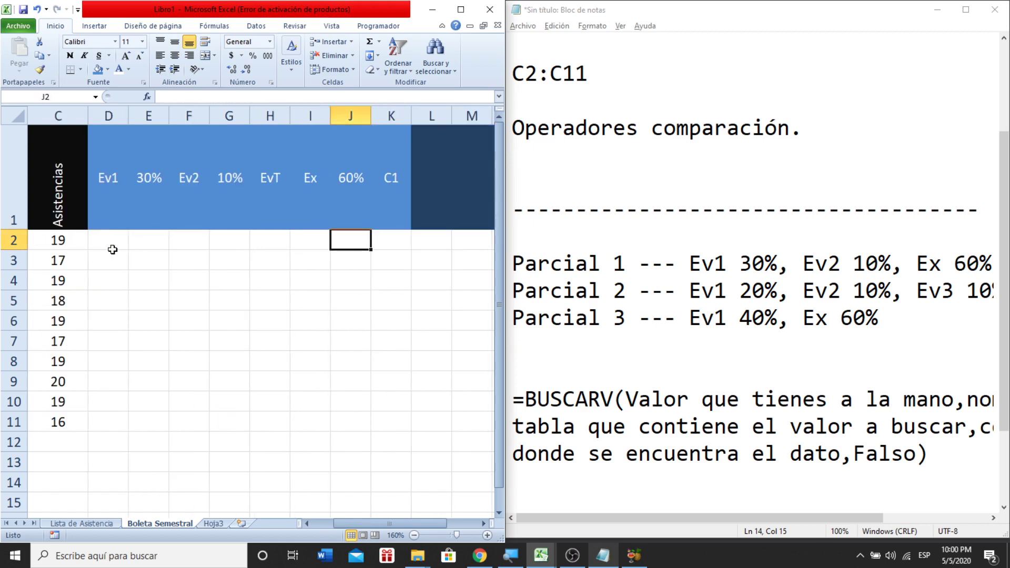
left_click(113, 244)
type("10")
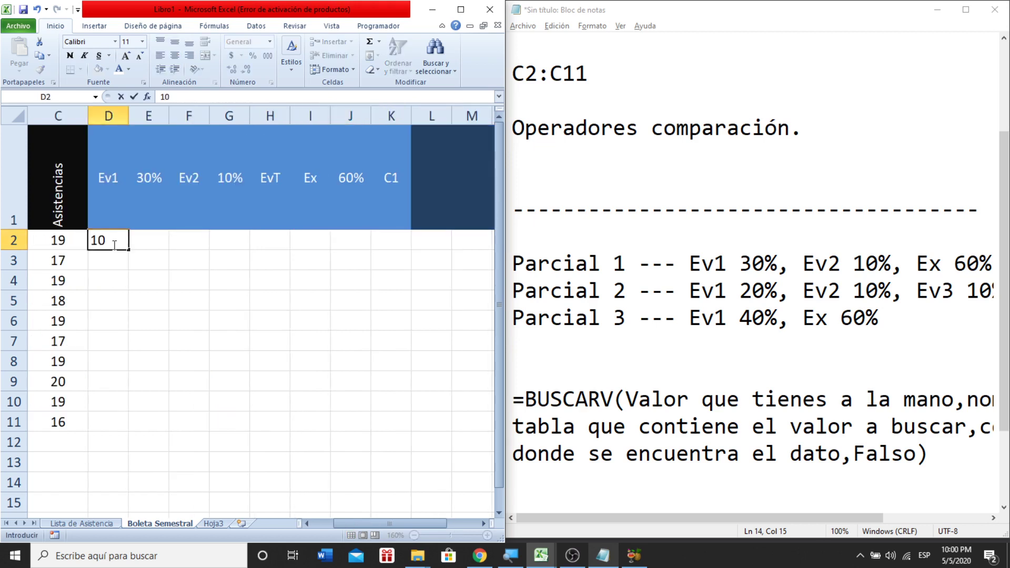
key("Tab")
type("3")
key("Tab")
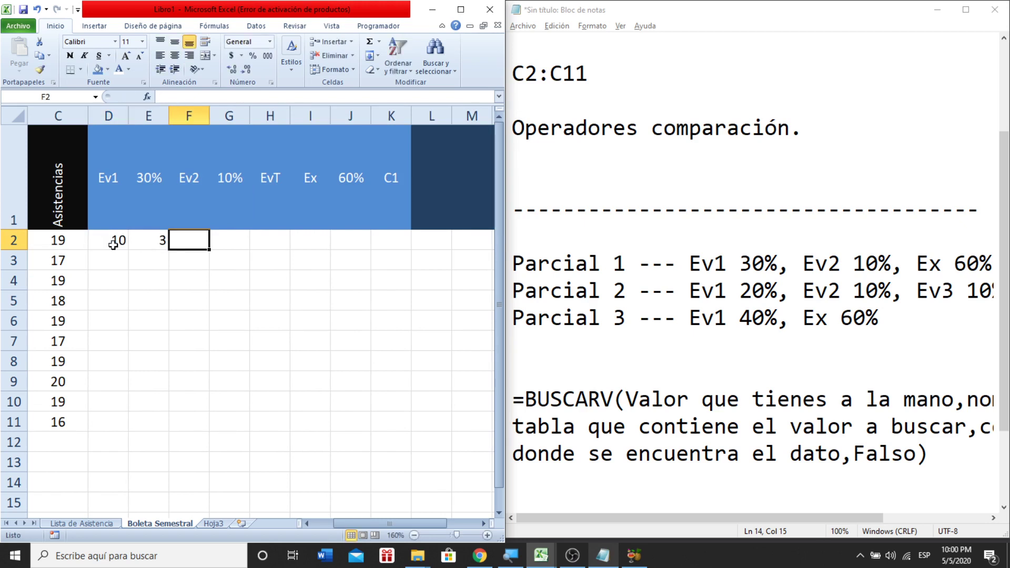
type("10")
key("Tab")
type("1")
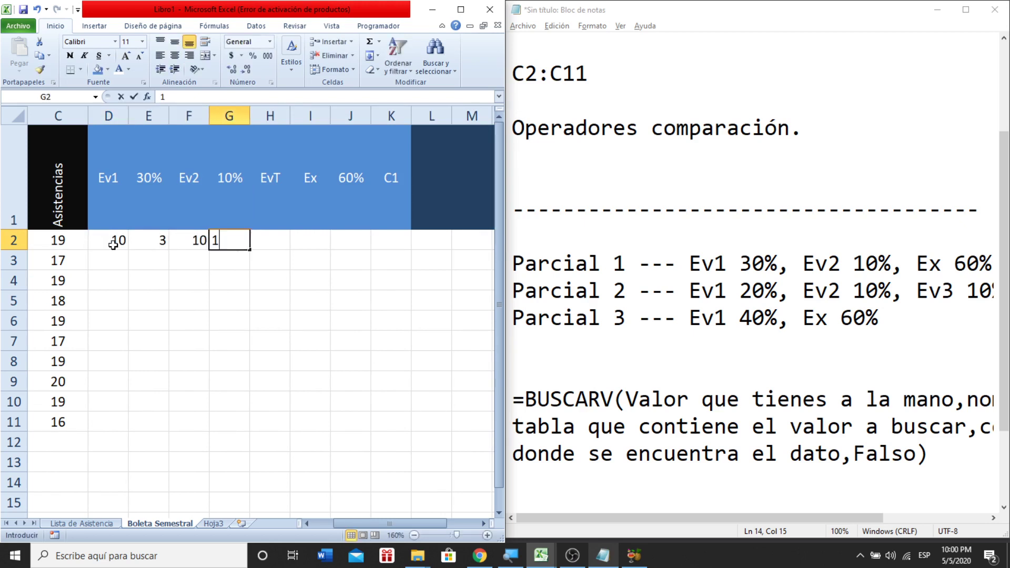
key("Tab")
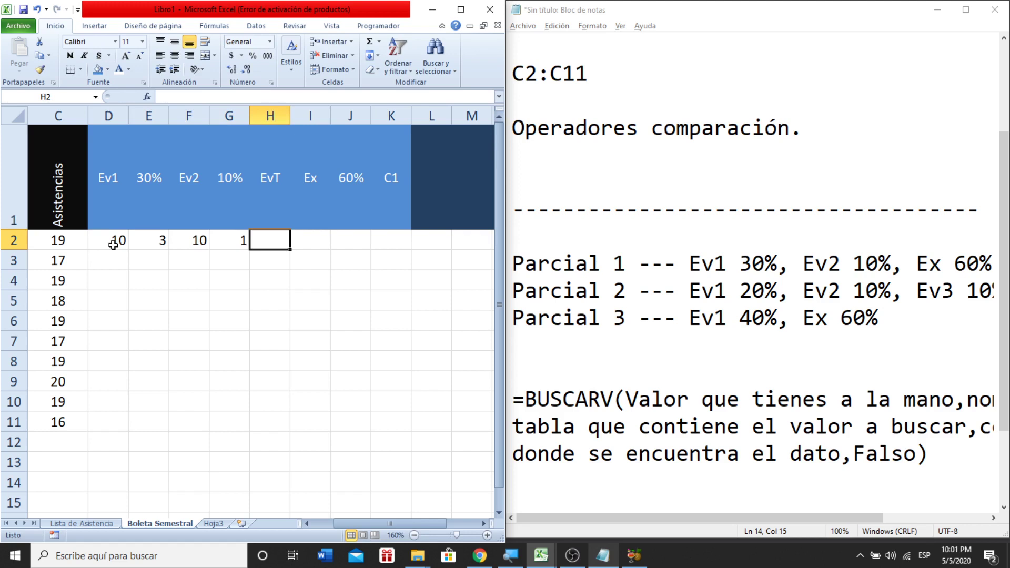
- Enter 4, 10 and 6 under EvT, Ex and 60% in H2:J2
left_click(164, 250)
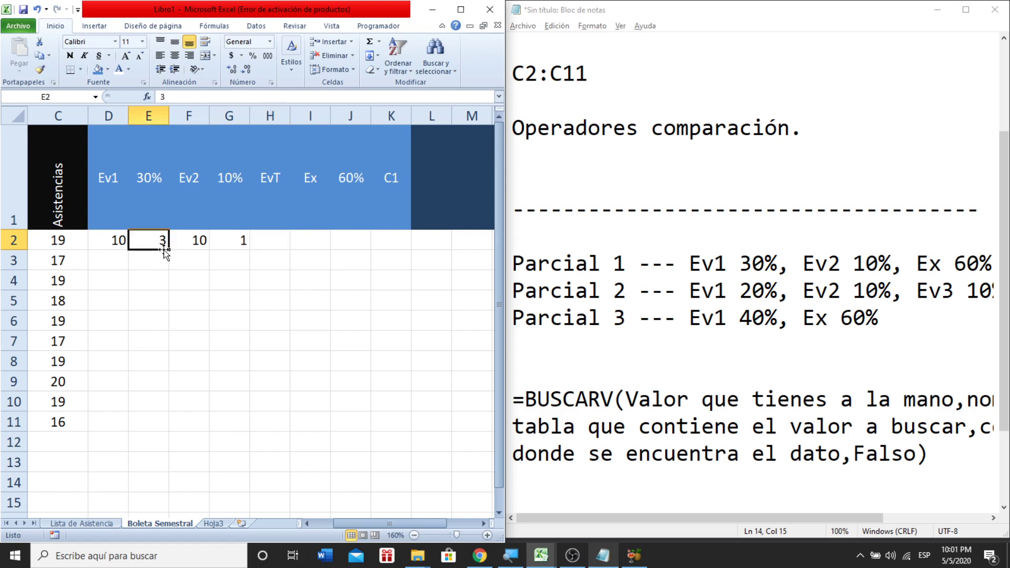
left_click(234, 246, "ctrl")
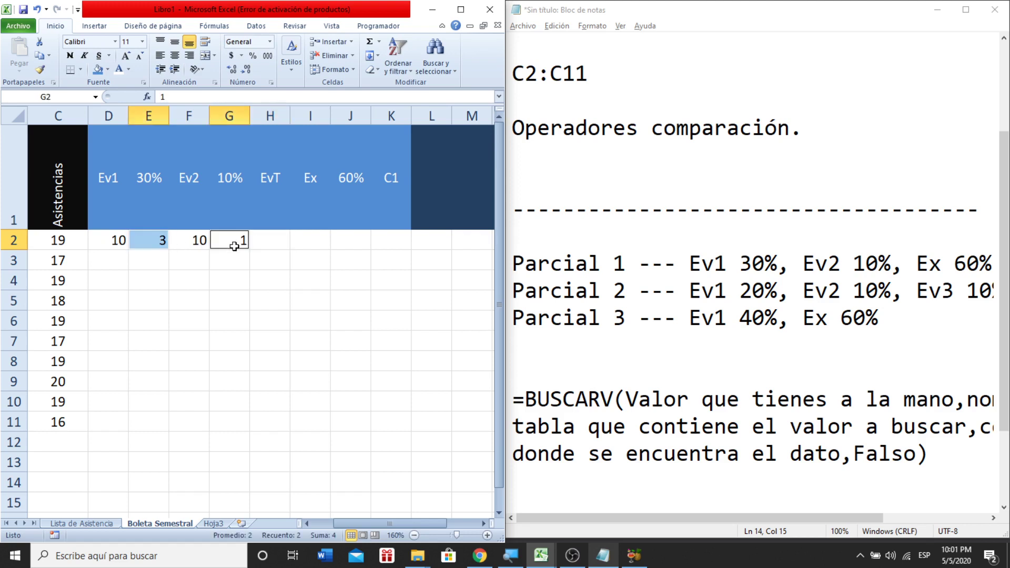
left_click(276, 240)
type("4")
key("Tab")
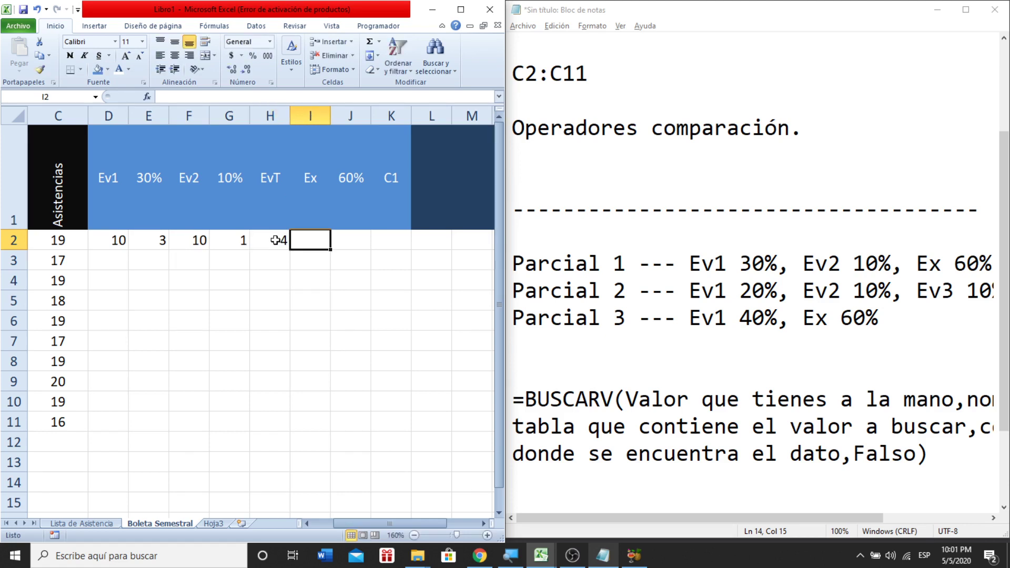
type("10")
key("Tab")
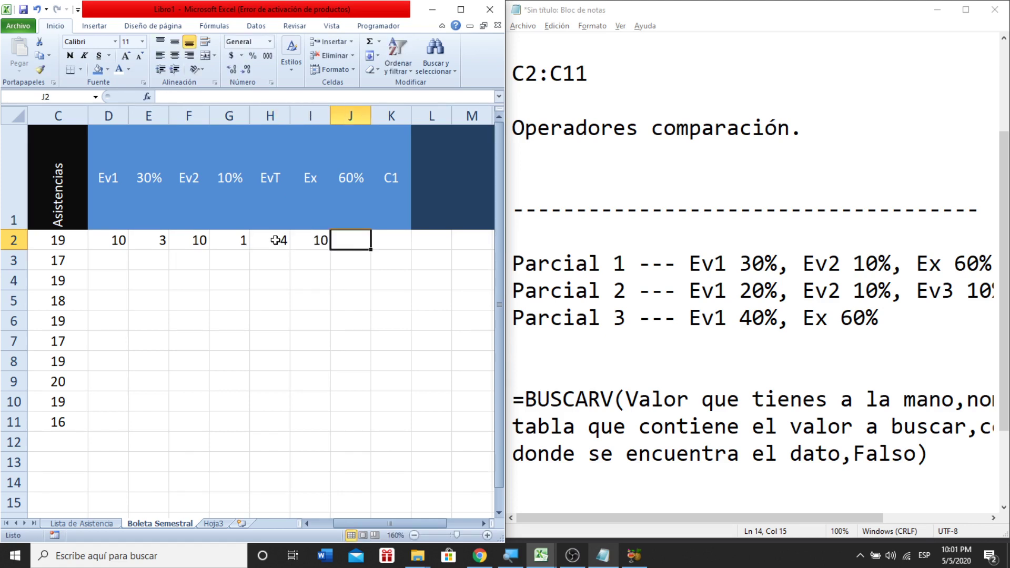
type("6")
key("Tab")
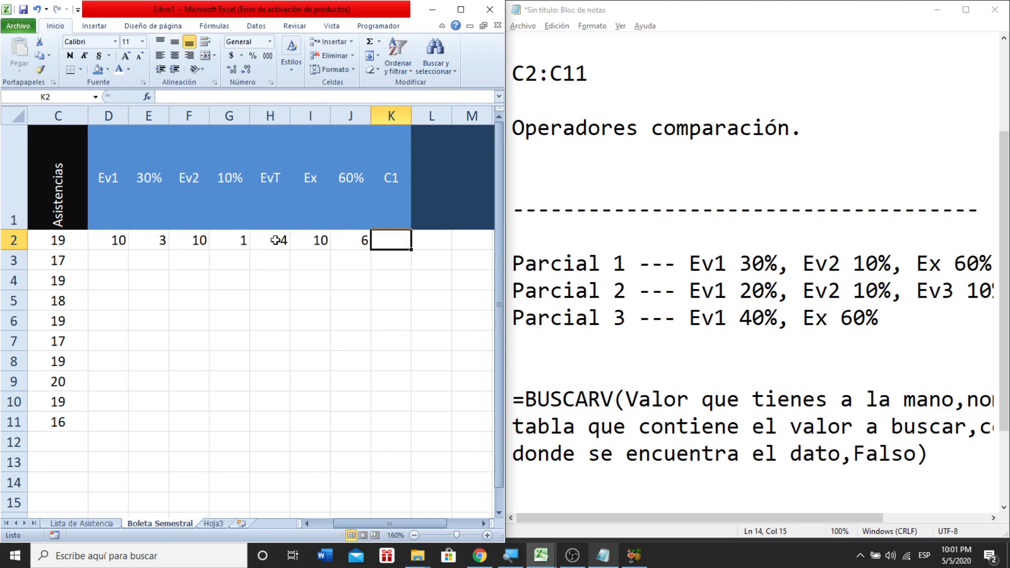
- Enter 10 under C1 in K2
left_click(275, 240)
left_click(353, 241, "ctrl")
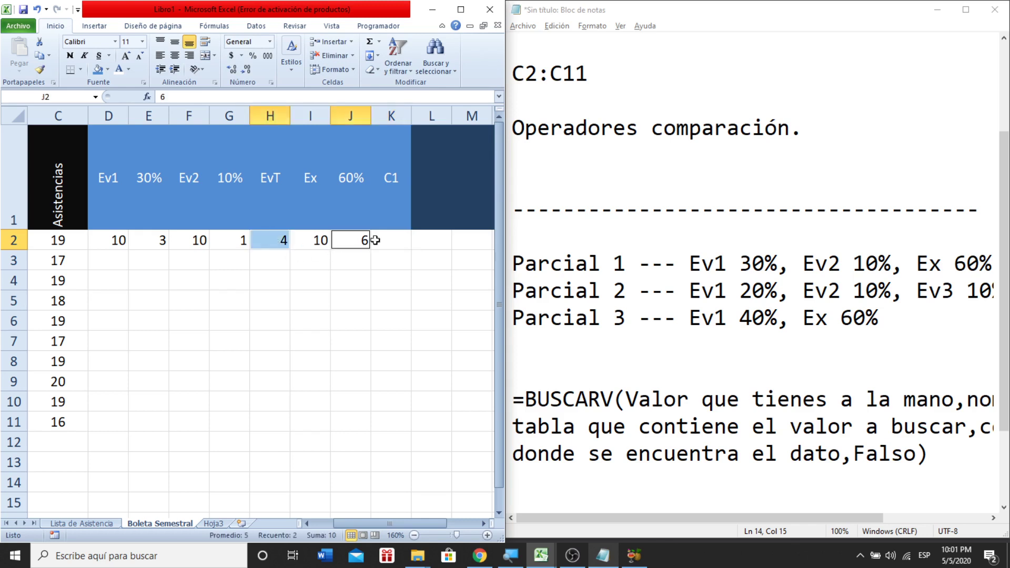
left_click(394, 240, "ctrl")
type("10")
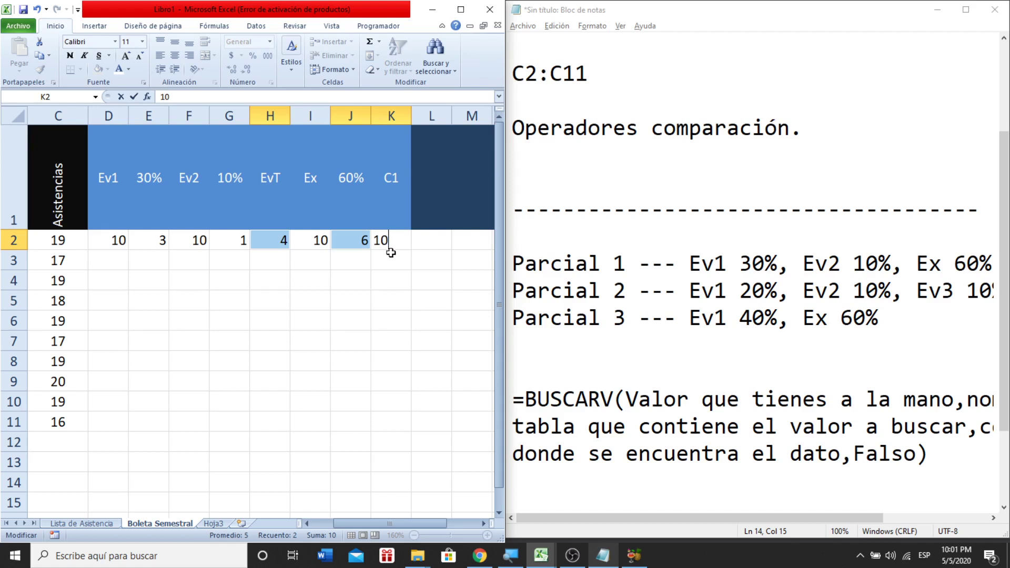
left_click(390, 255)
left_click(114, 238)
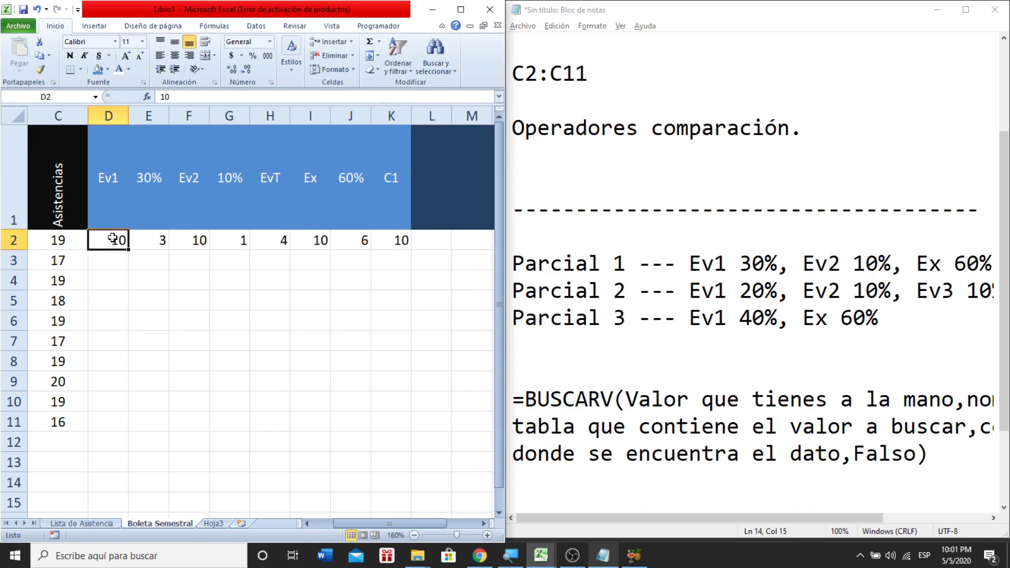
- Change the Ev1 sample to 8, then clear all sample scores from D2:K2
type("8")
key("Return")
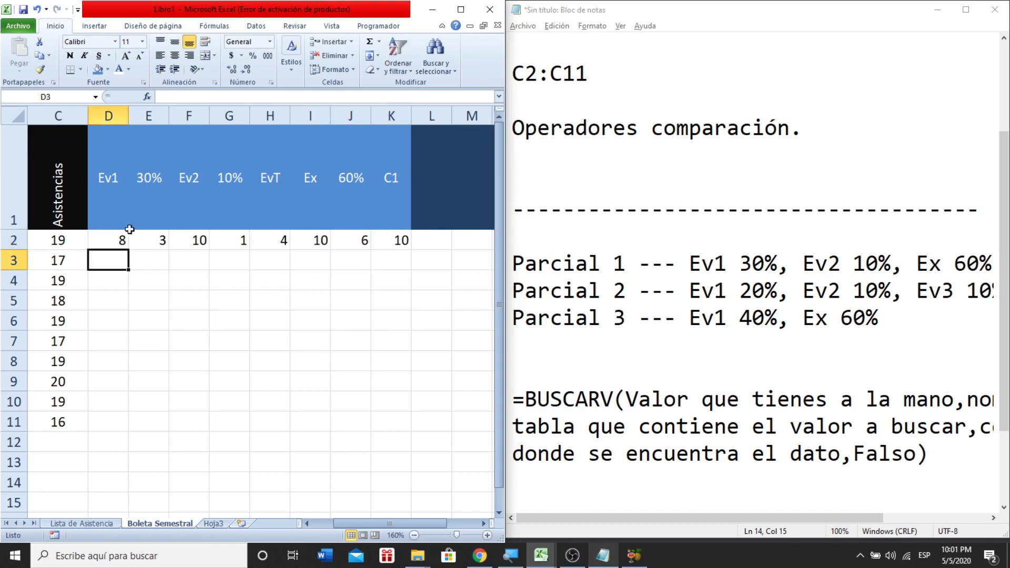
left_click(151, 241)
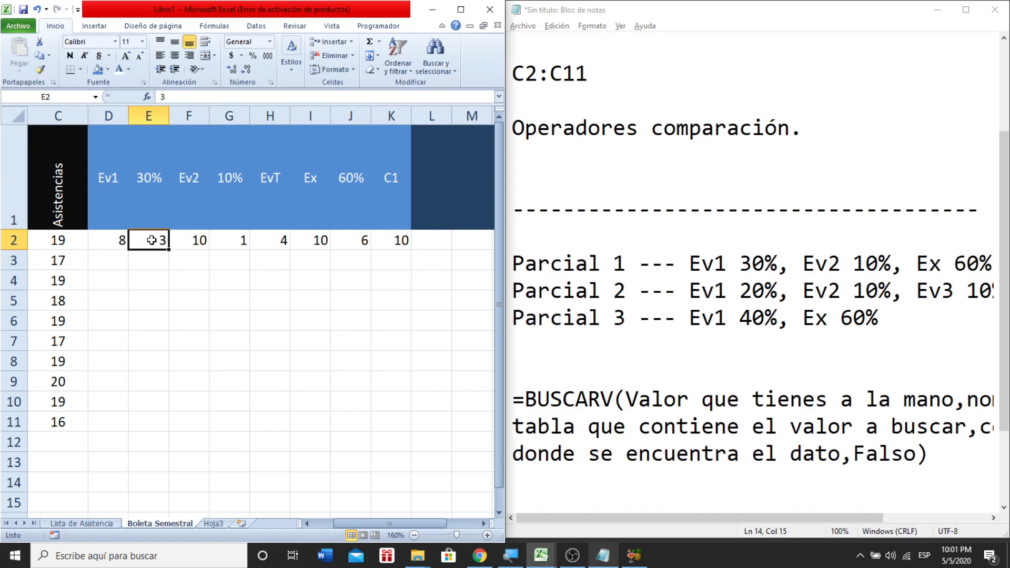
left_click_drag(121, 241, 390, 240)
key("Delete")
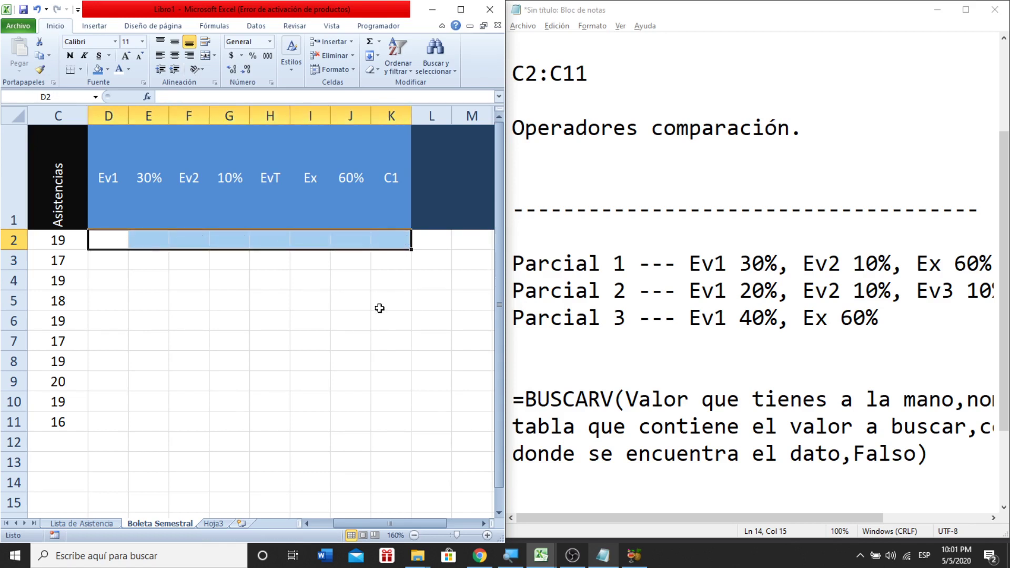
left_click(380, 311)
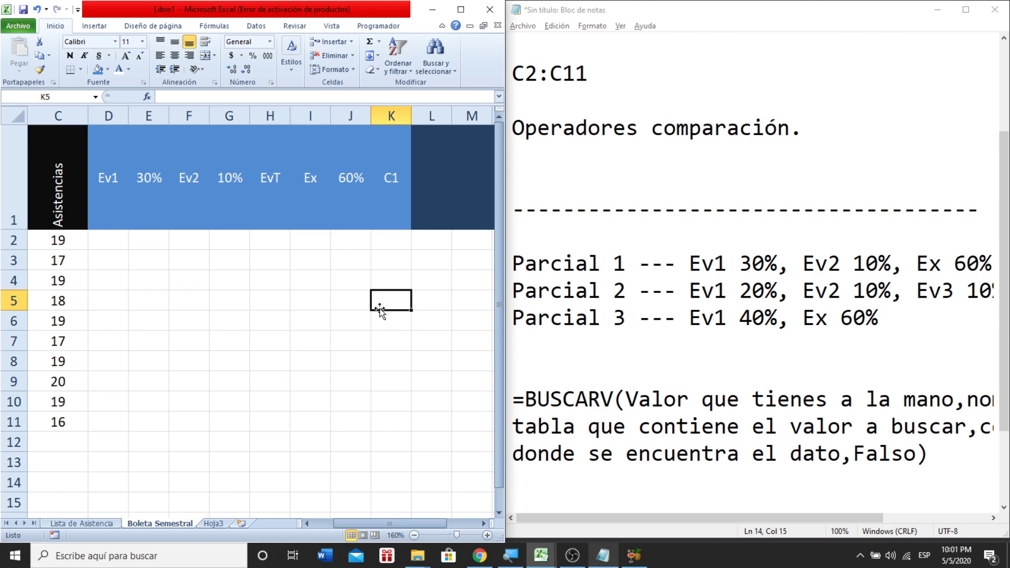
- Enter the first Ev1 scores, 10 and 9.5, in D2:D3
left_click(106, 239)
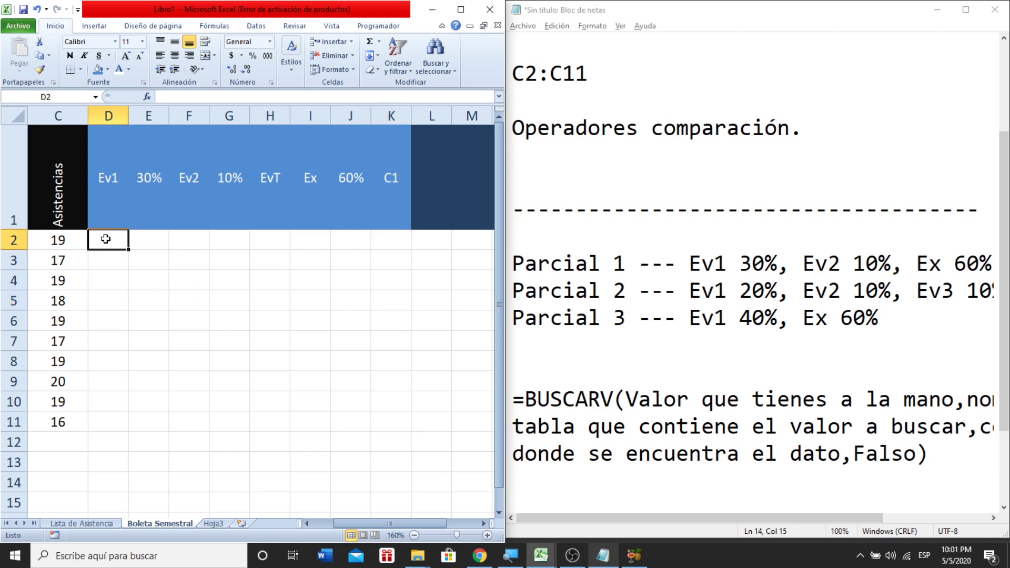
type("=")
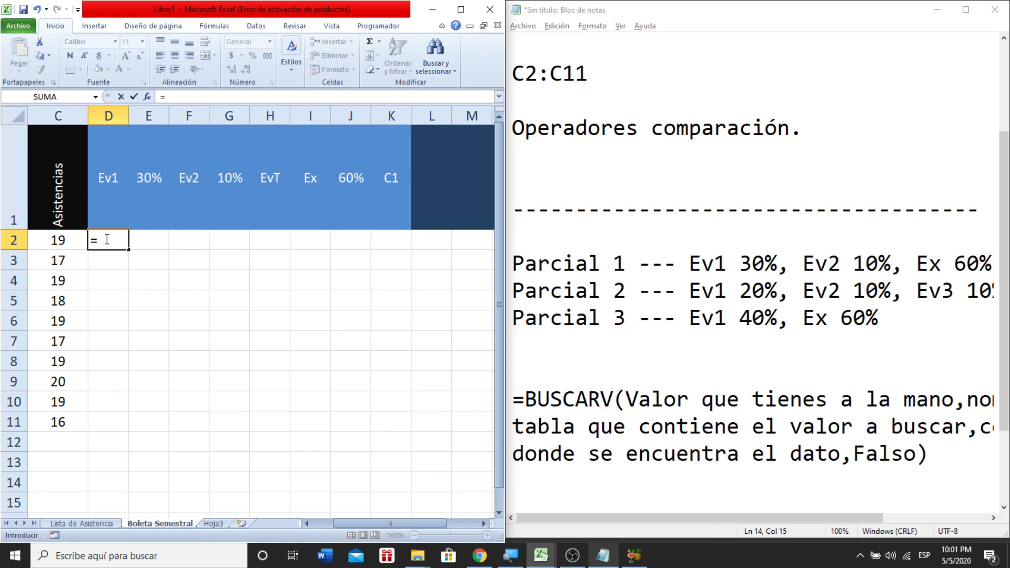
key("BackSpace")
left_click(112, 321)
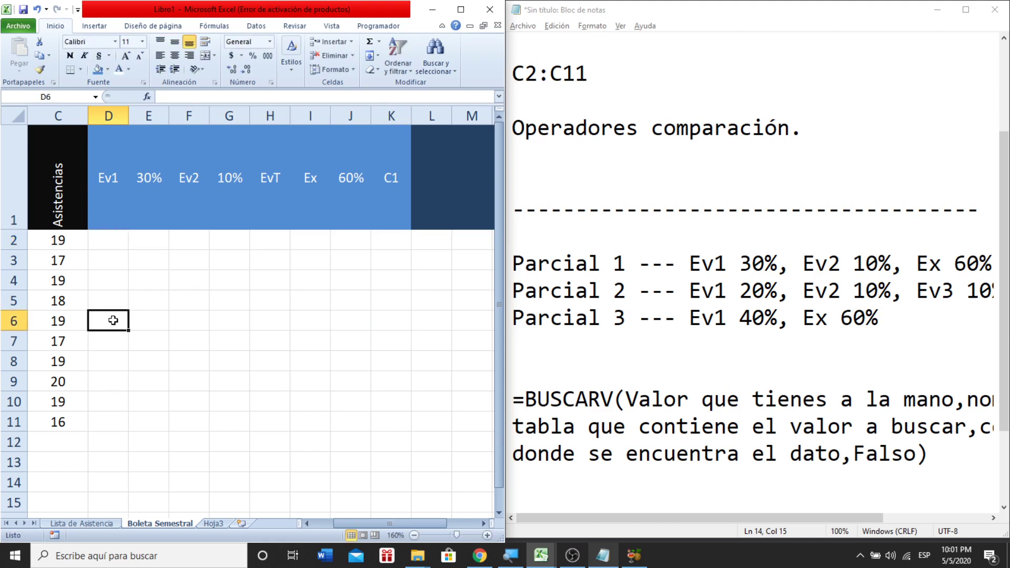
left_click(118, 242)
type("10")
key("Return")
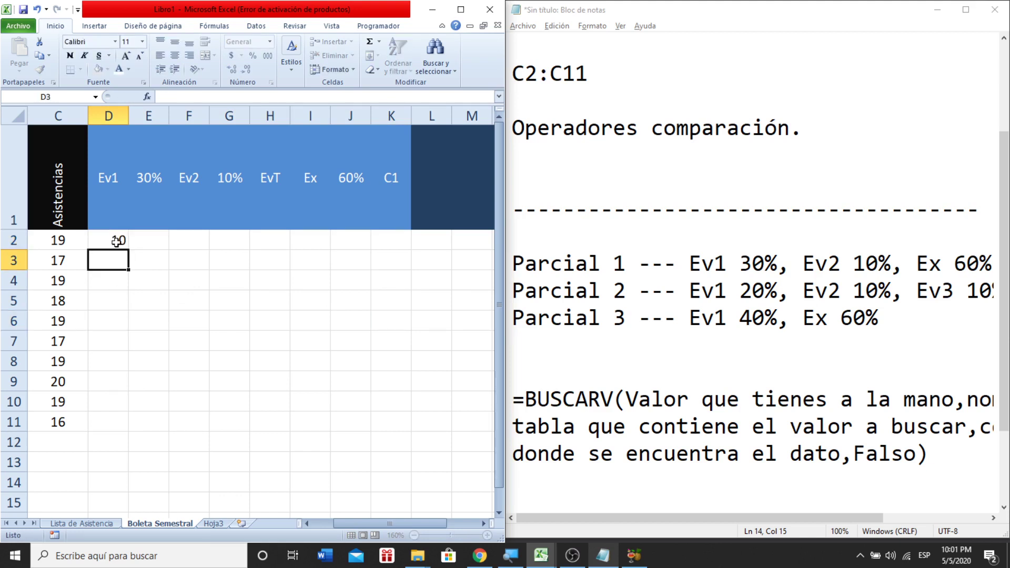
type("9.5")
key("Return")
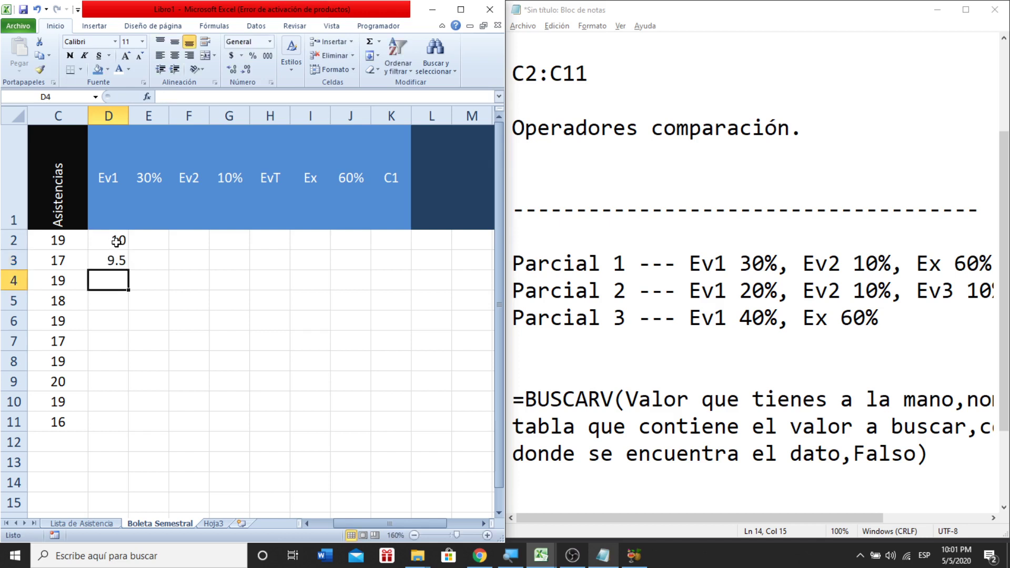
- Enter Ev1 scores 8.3, 7, 5, 6.5 and 0 in D4:D8
type("8.3")
key("Return")
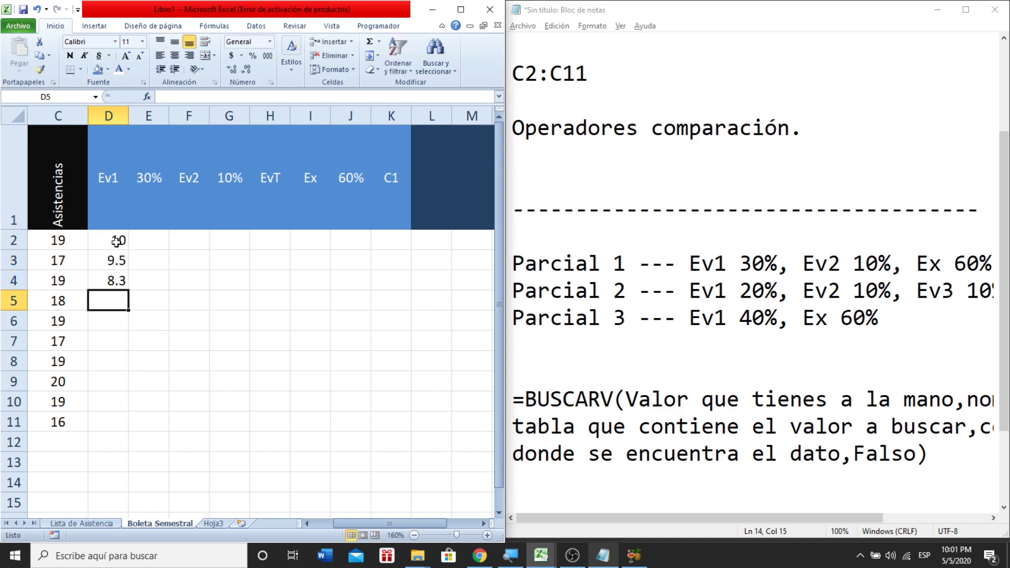
type("7")
key("Return")
type("5")
key("Return")
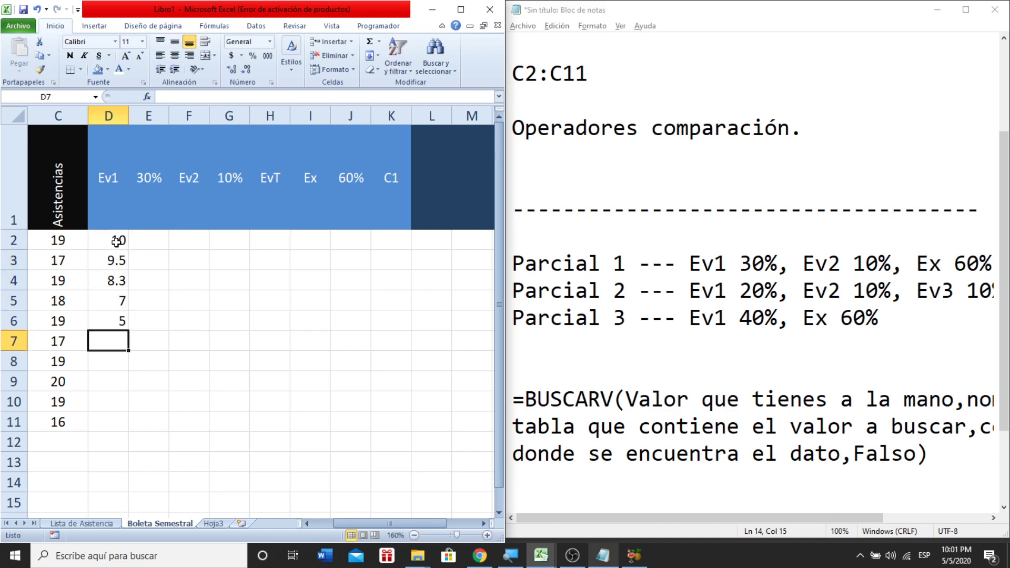
type("6.5")
key("Return")
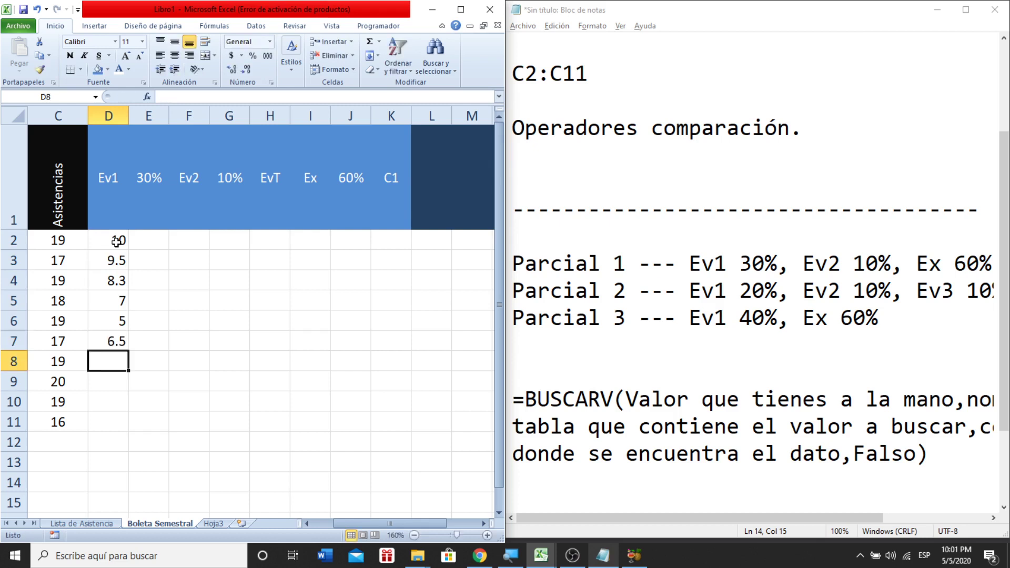
type("0")
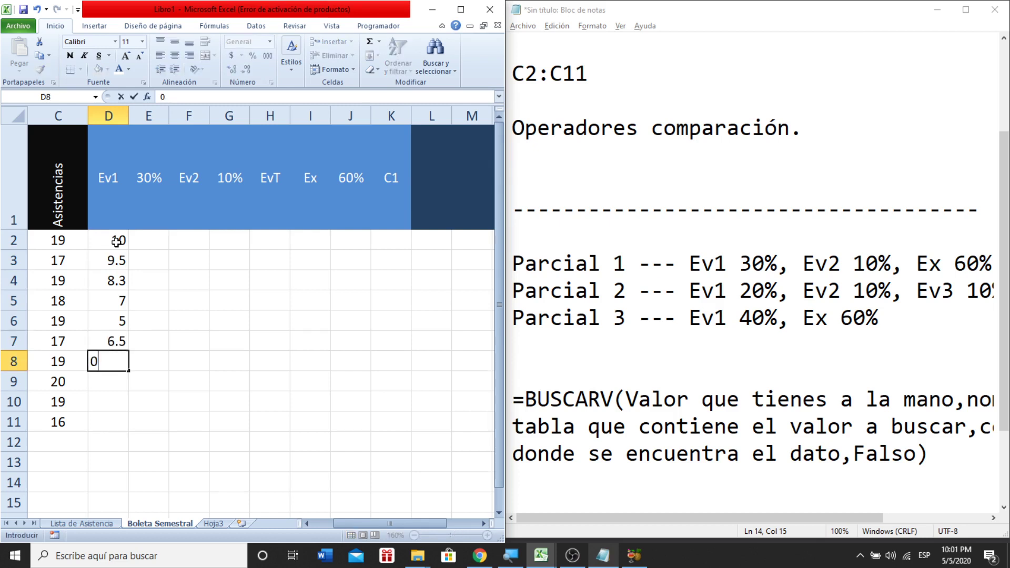
key("Return")
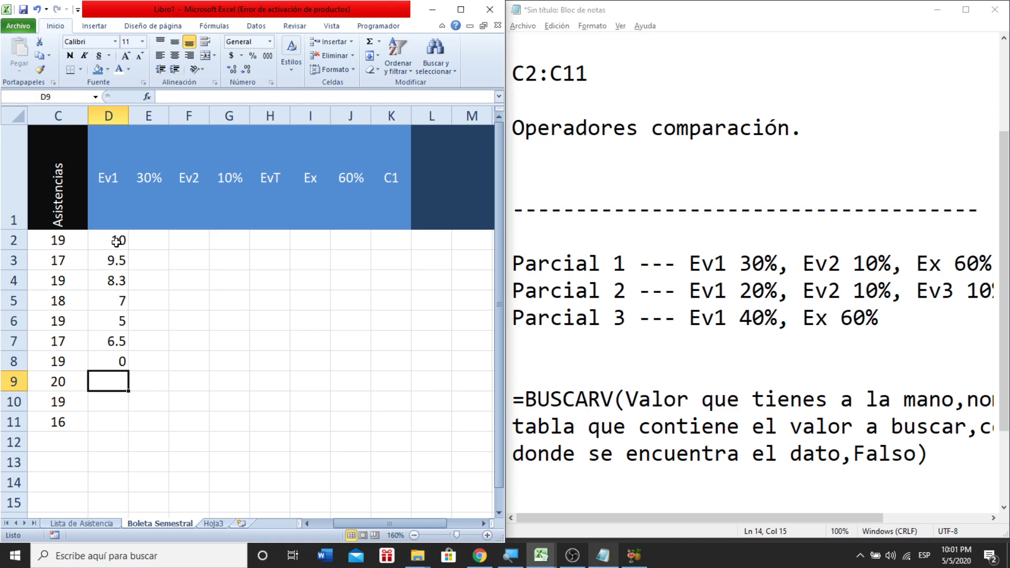
- Enter the last Ev1 scores 10, 9.5 and 5 in D9:D11
type("10")
key("Left")
key("Right")
key("Return")
type("9.5")
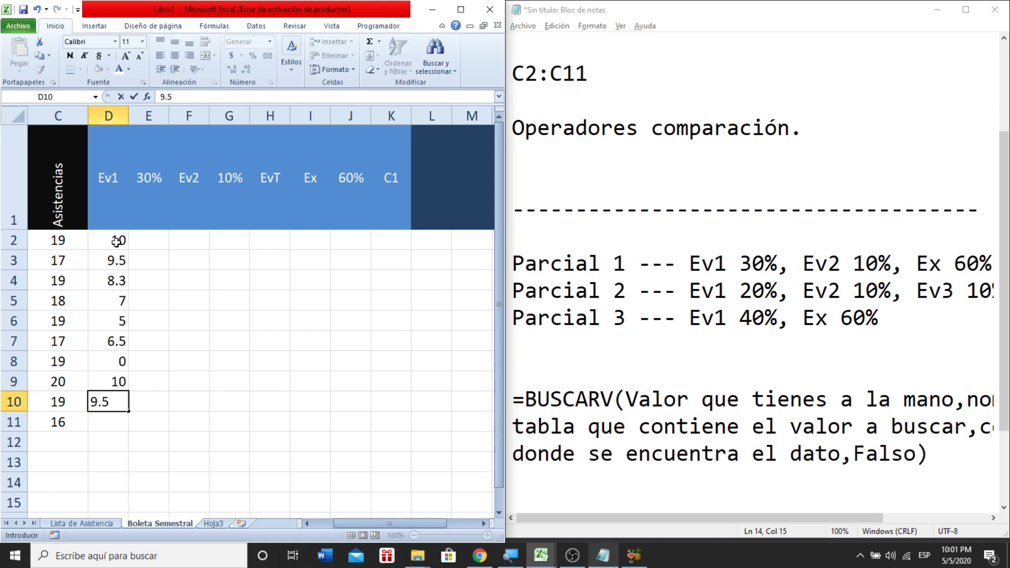
key("Return")
type("5")
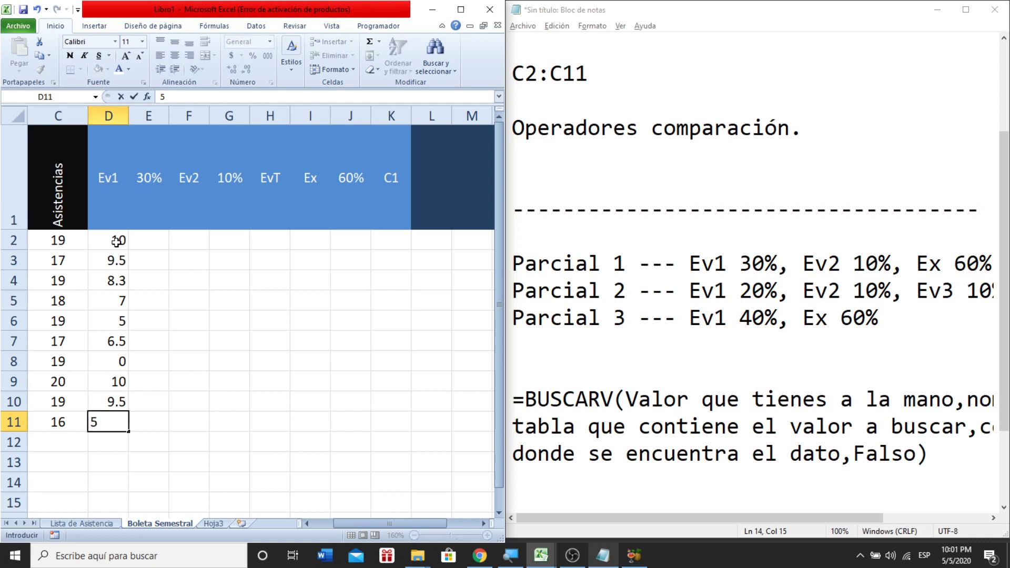
key("Right")
key("Up")
key("Up")
key("Up")
key("Up")
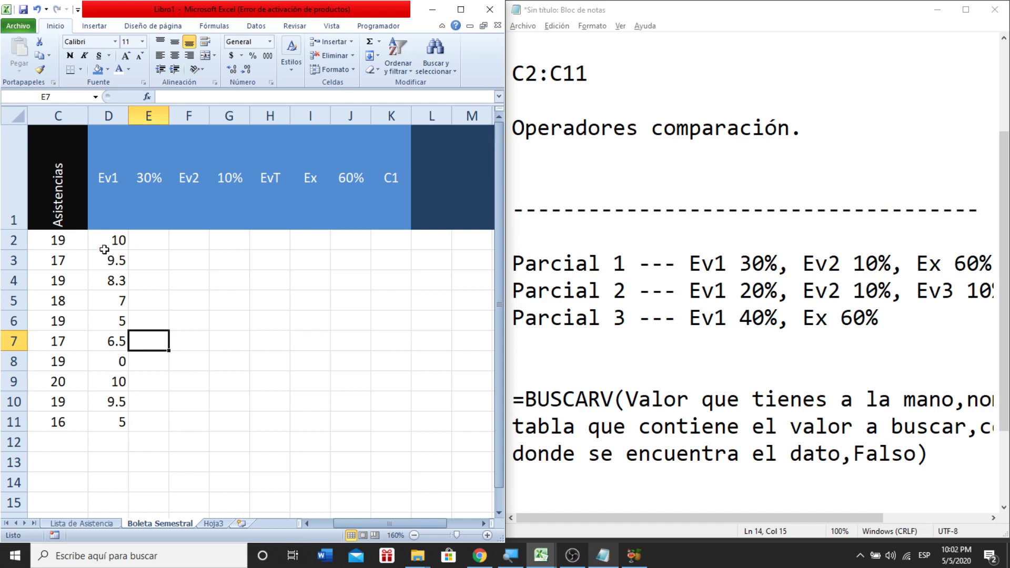
- Zoom out to show the headers and select the grade range D2:K11
left_click(156, 242)
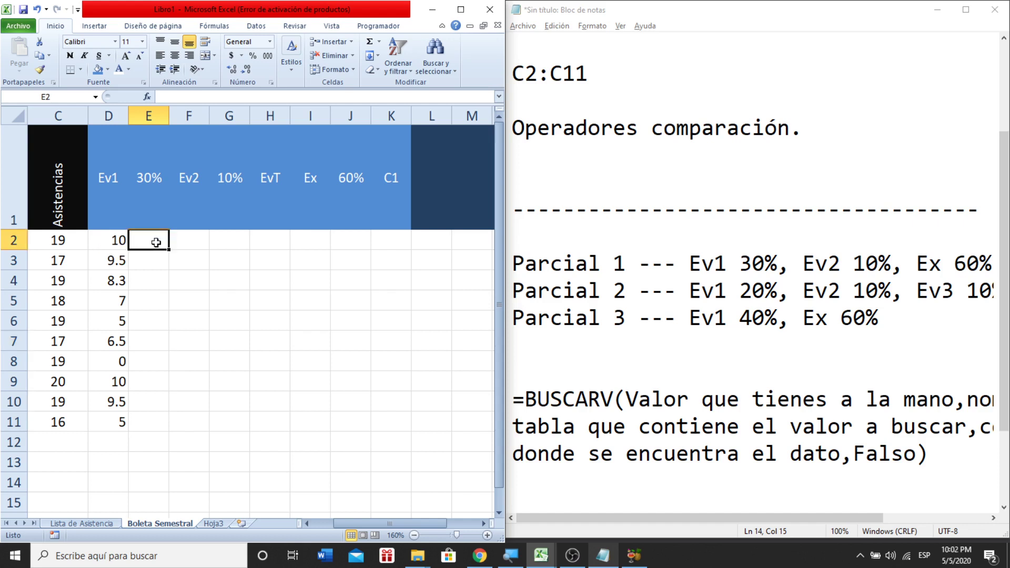
left_click(111, 259)
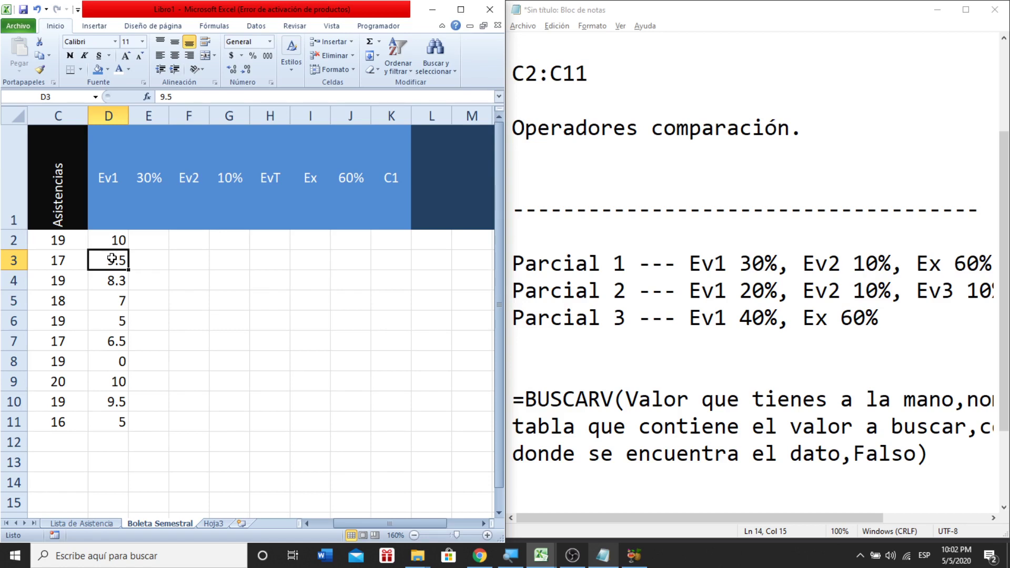
scroll(111, 258, "up", 4, "ctrl")
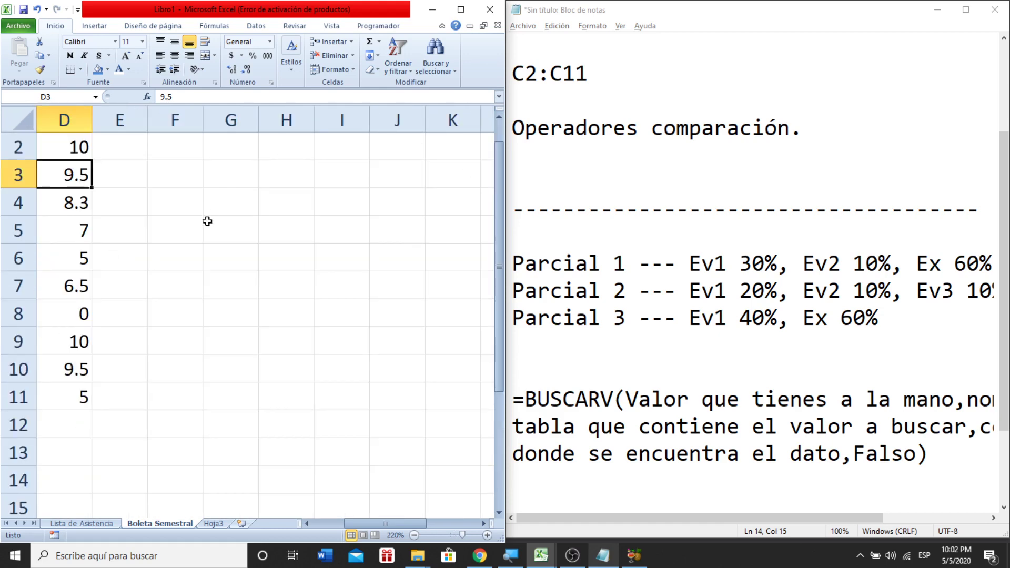
left_click(413, 535)
left_click(414, 536)
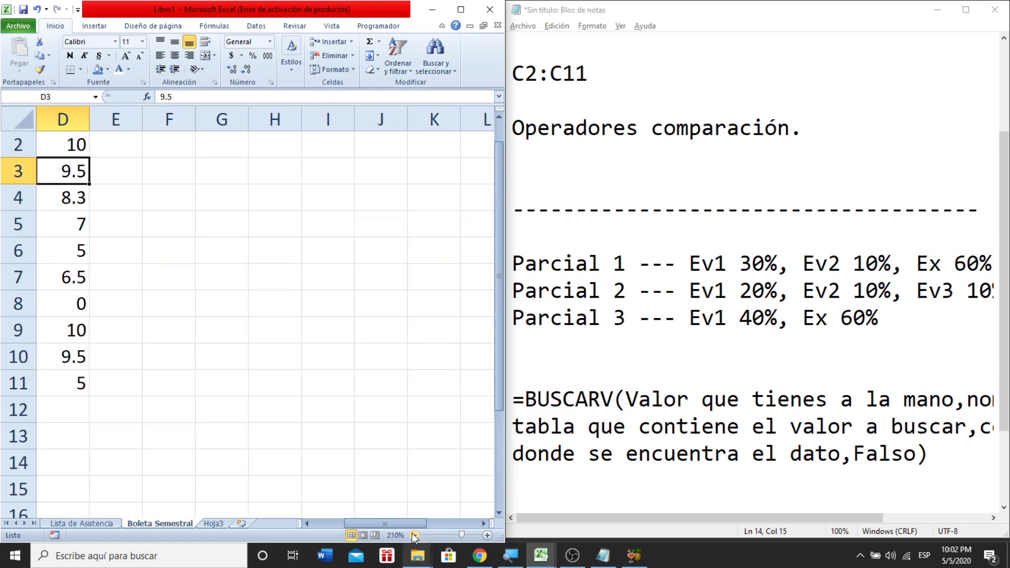
left_click(414, 535)
left_click(147, 263)
left_click_drag(37, 259, 400, 474)
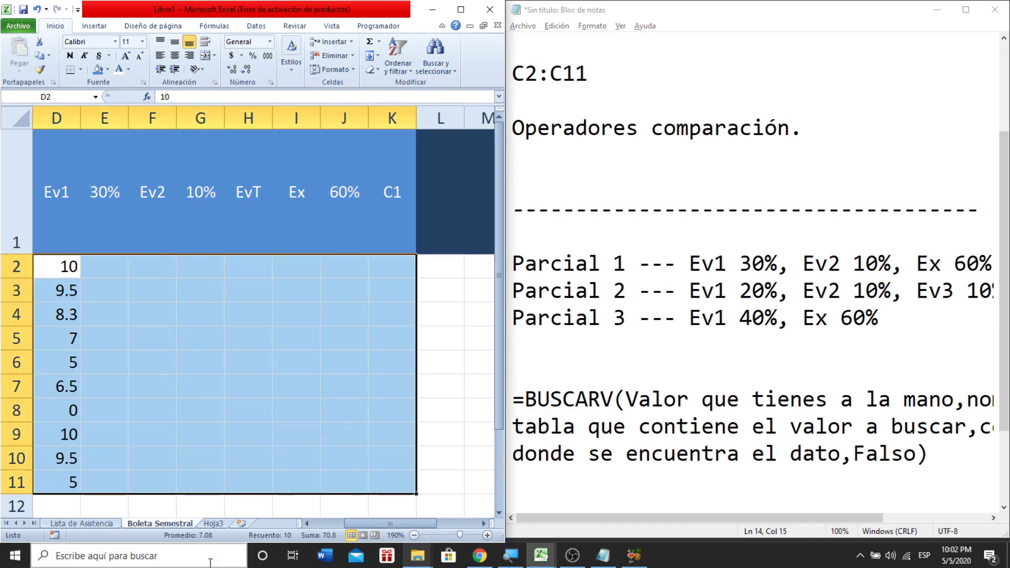
left_click(306, 523)
left_click(306, 523)
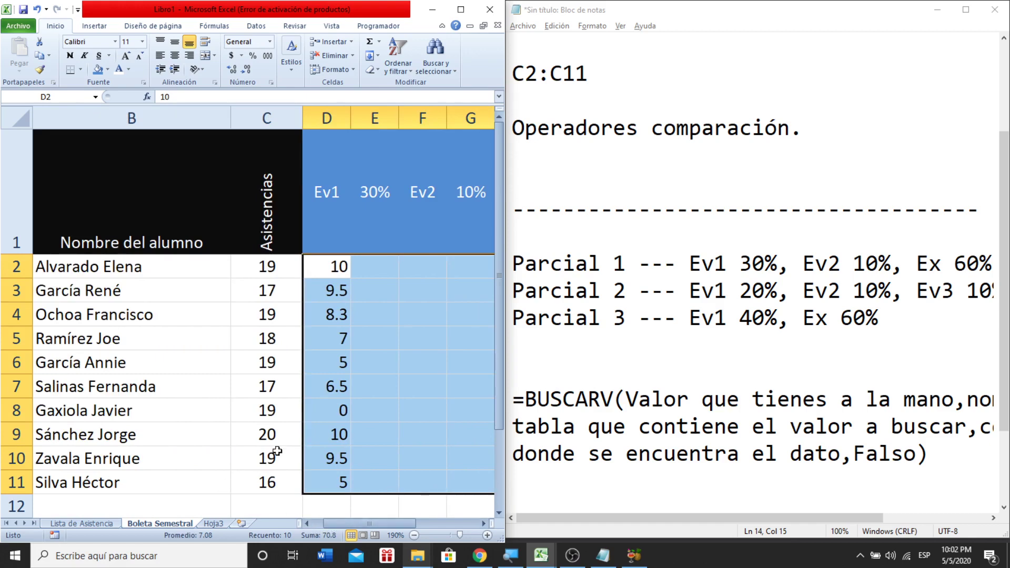
left_click(414, 535)
left_click(415, 536)
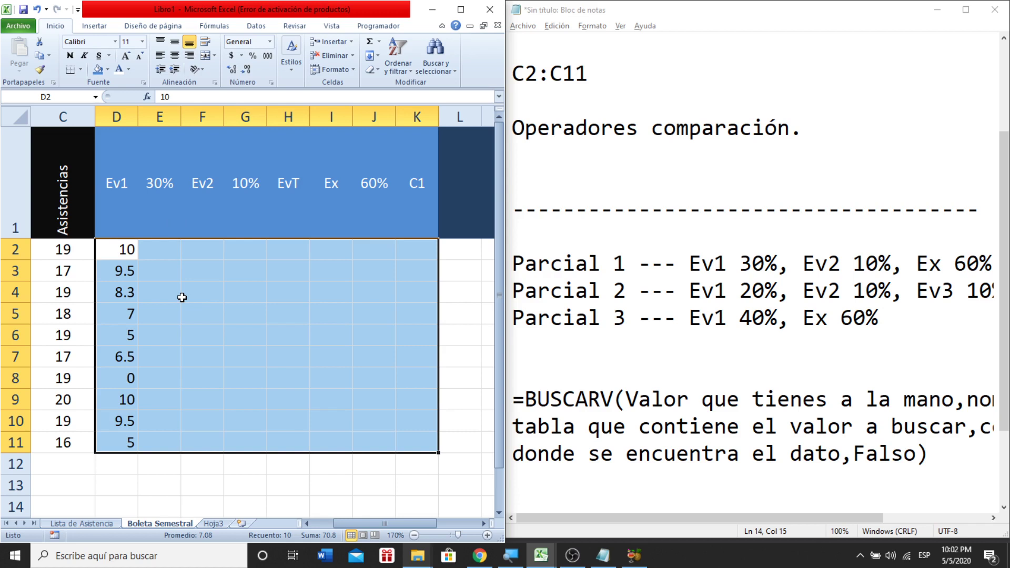
- Format D2:K11 as Número with 2 decimal places through Formato de celdas
right_click(182, 298)
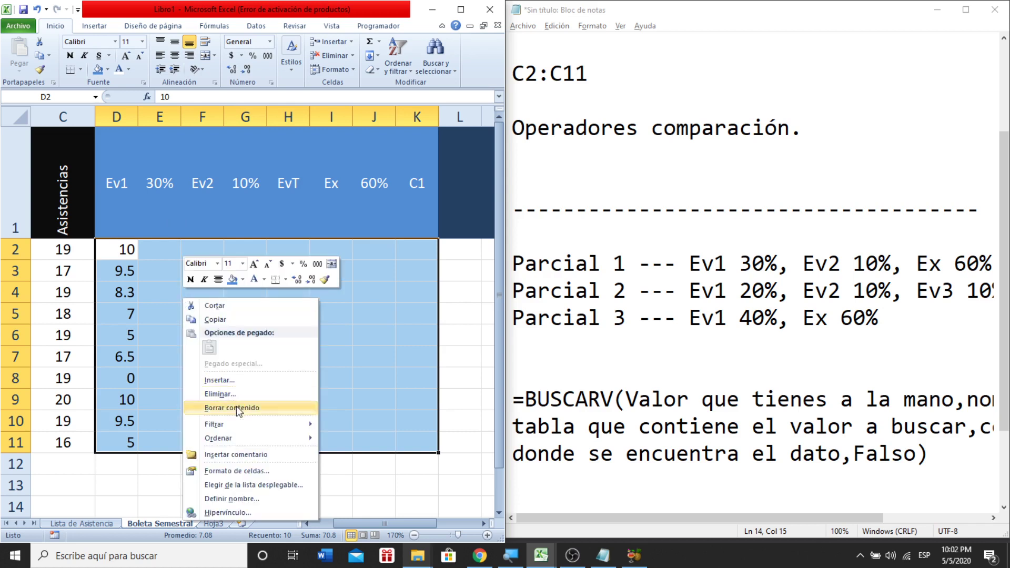
left_click(246, 472)
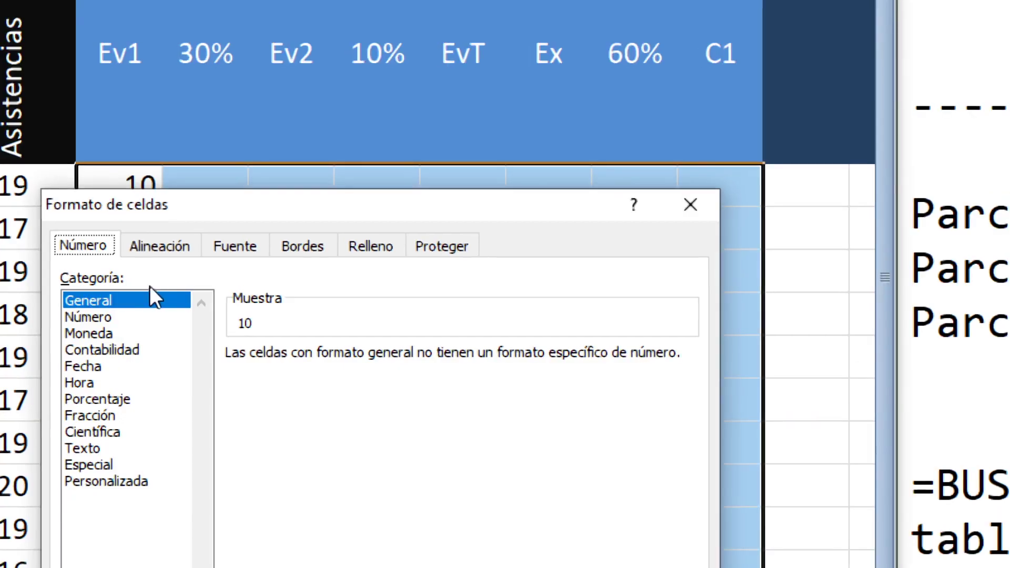
left_click(90, 317)
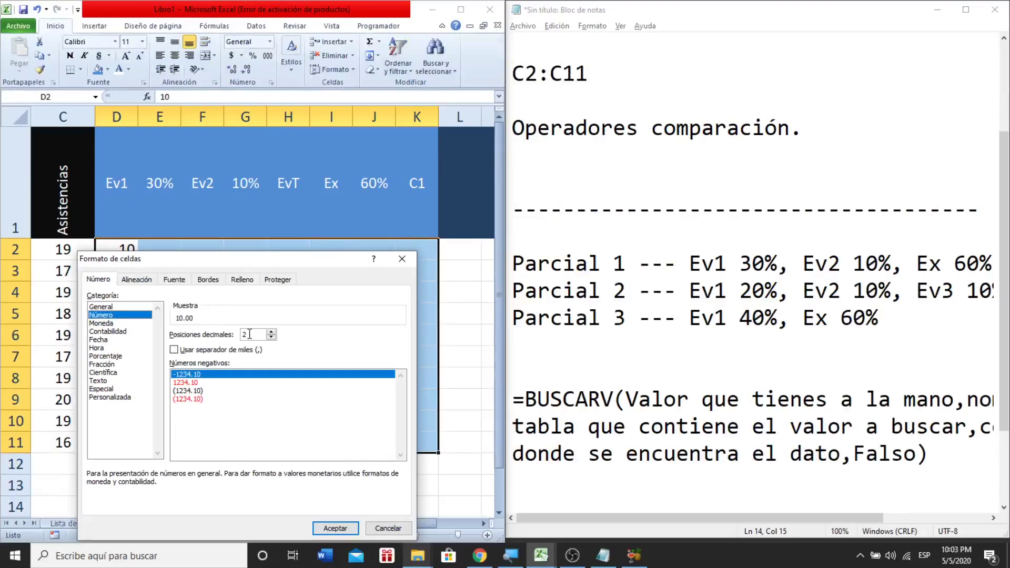
left_click(326, 525)
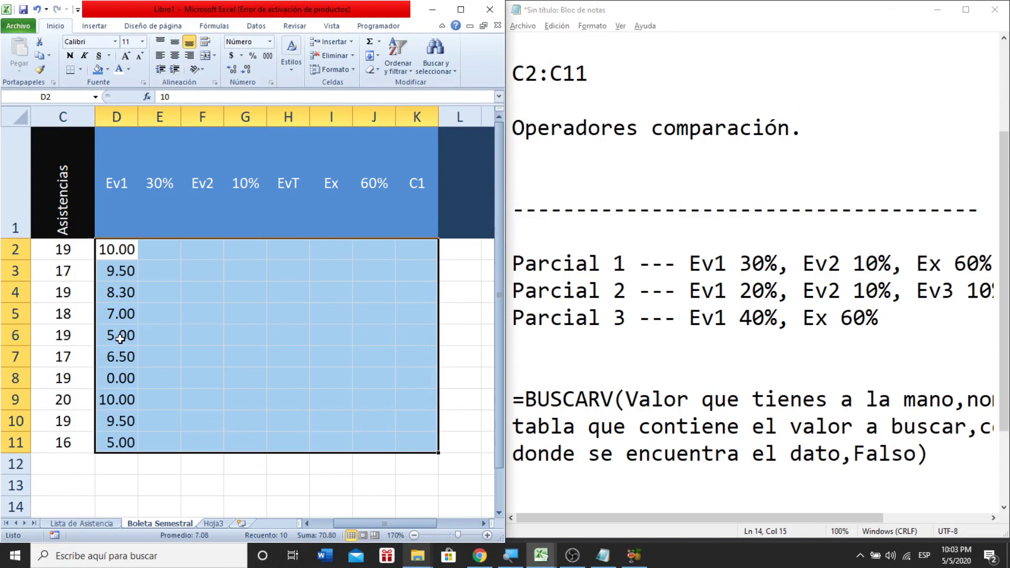
- Shrink the grade font one size and enter Ev2 scores 5, 8, 10, 10, 9, 5.6, 6, 3.4, 9, 5 in F2:F11
left_click(141, 56)
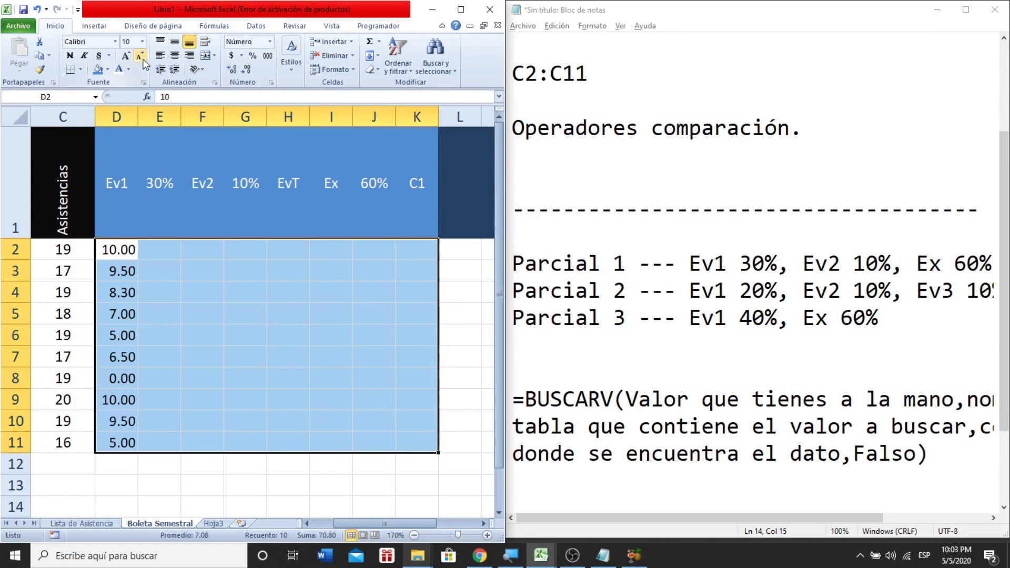
left_click(183, 312)
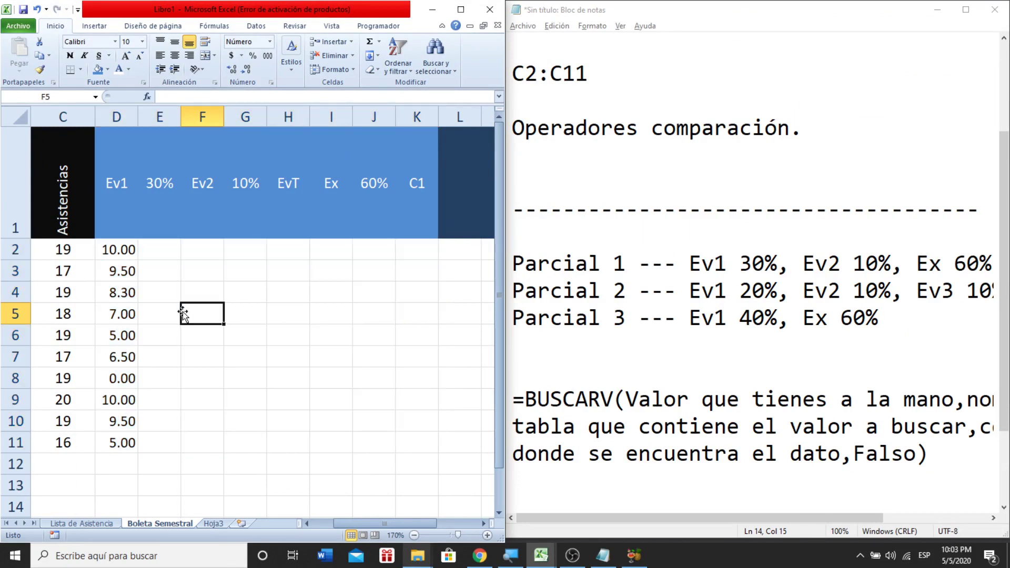
left_click(197, 263)
left_click(200, 252)
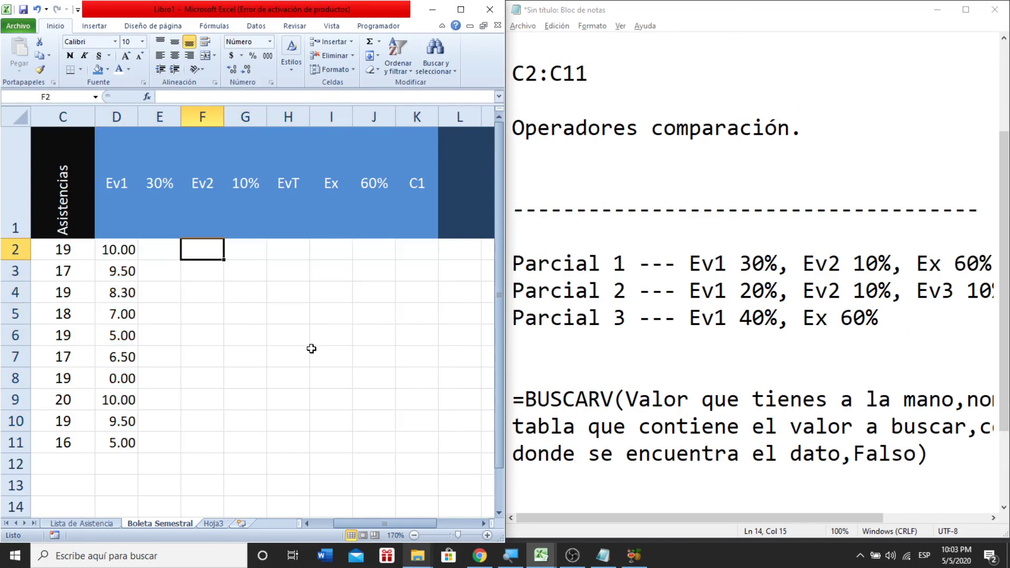
type("5")
key("Return")
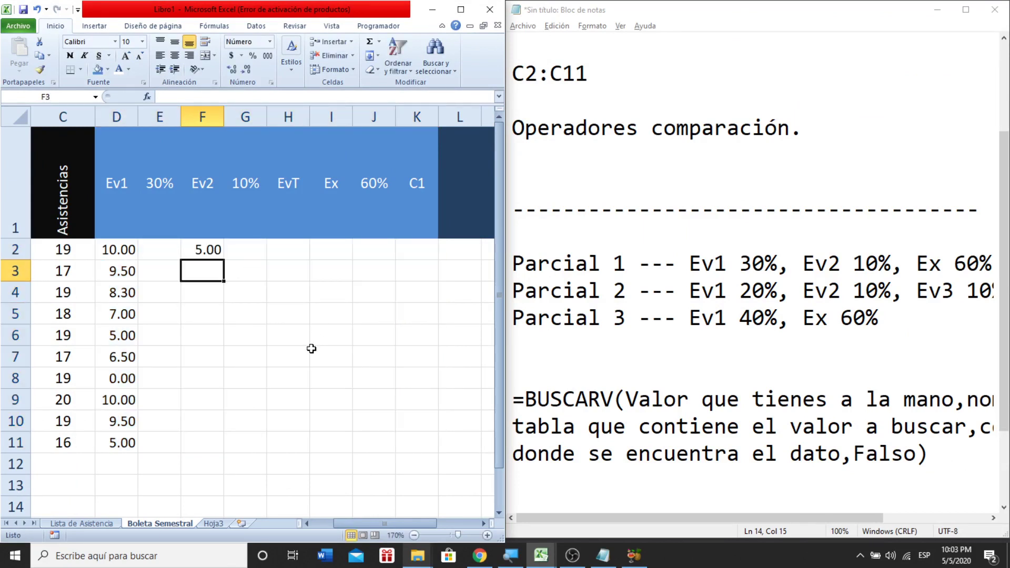
type("8")
key("Return")
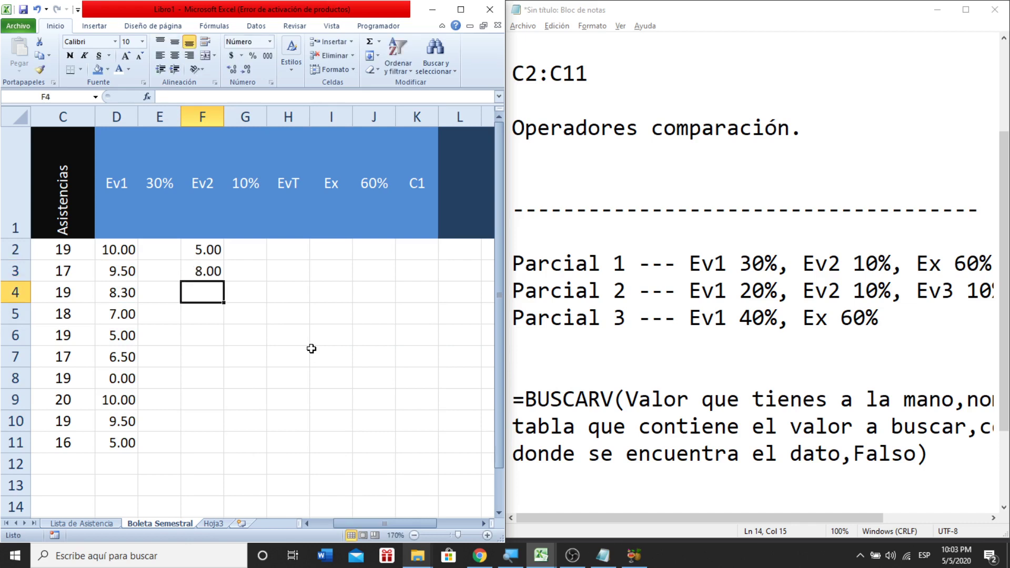
type("10")
key("Return")
type("10")
key("Return")
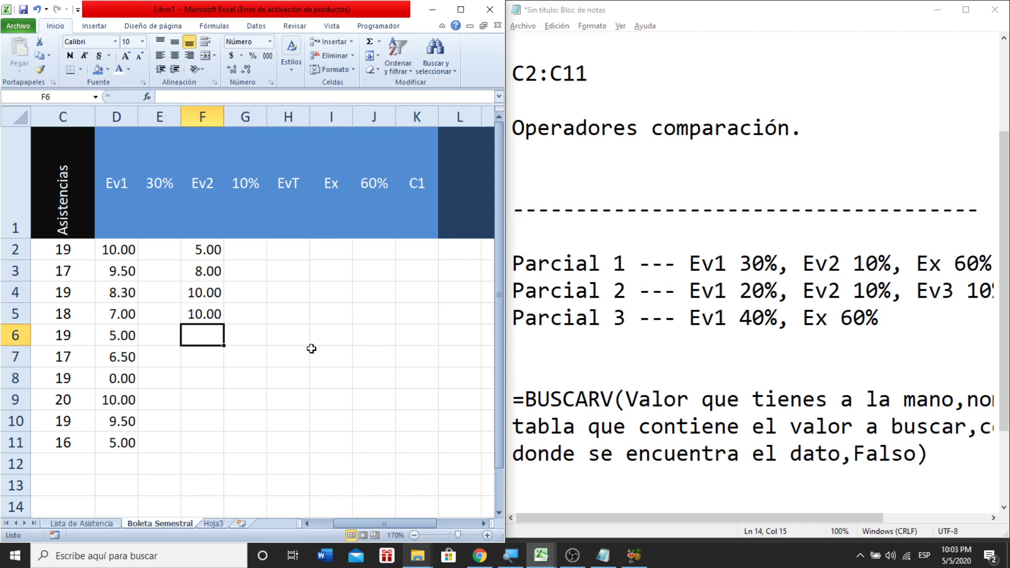
type("9")
key("Return")
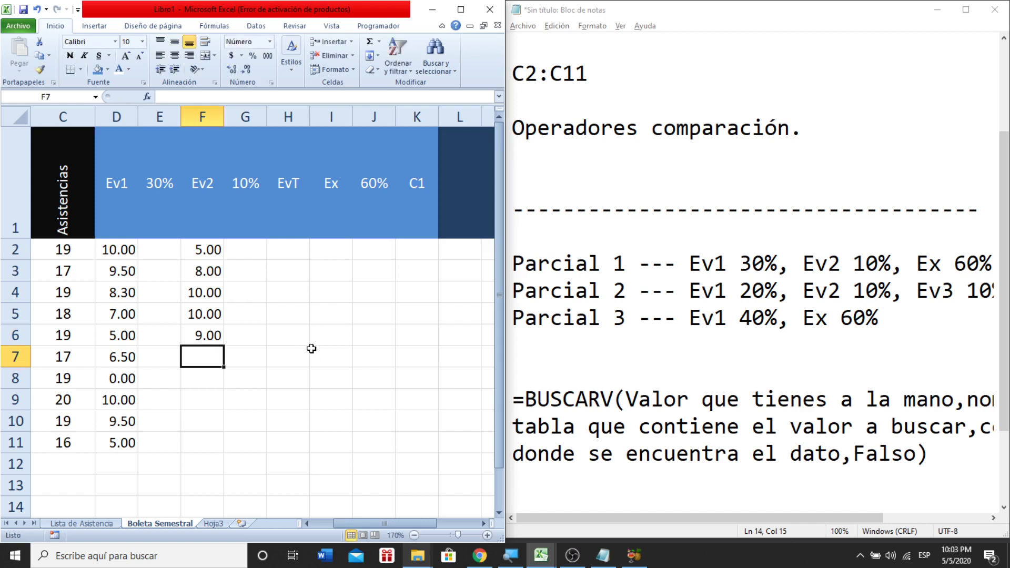
type("5.6")
key("Return")
type("6")
key("Return")
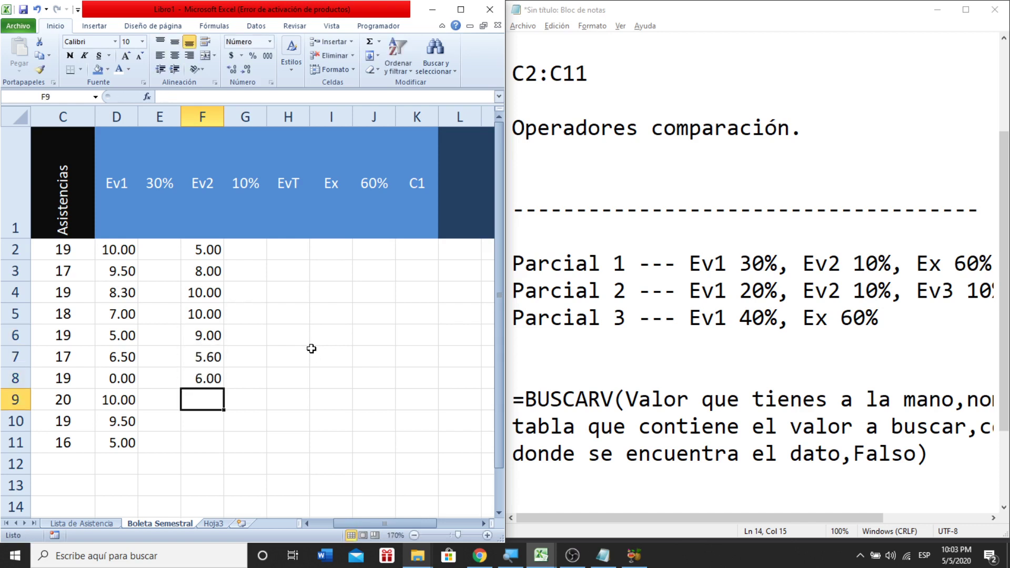
type("3.4")
key("Return")
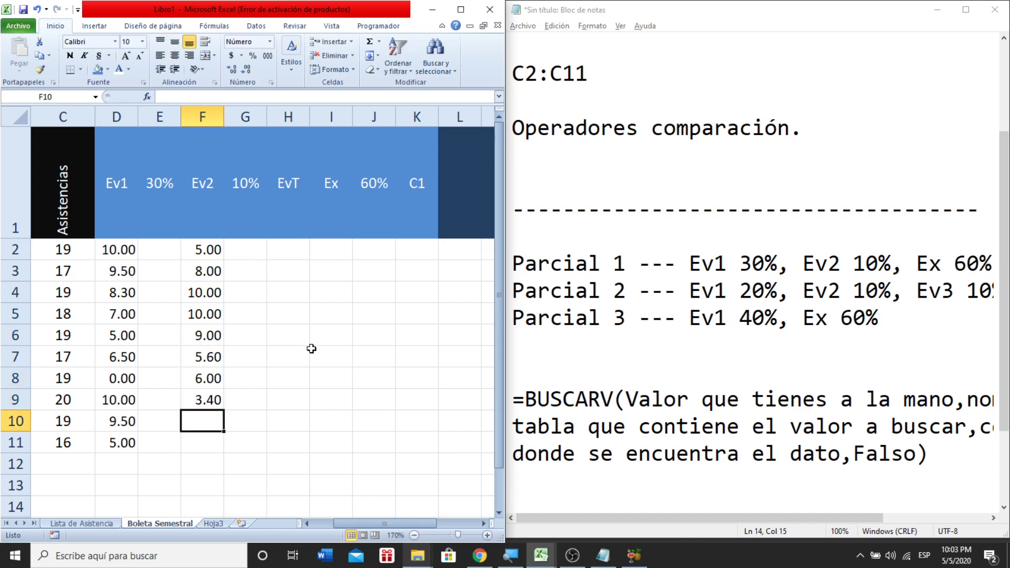
type("1")
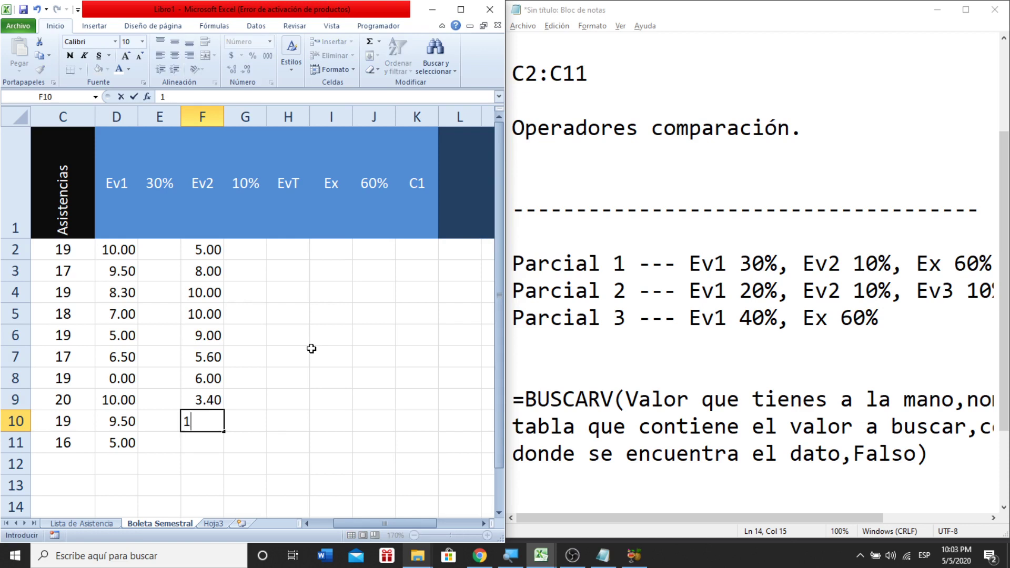
type("}")
key("BackSpace")
key("BackSpace")
type("9")
key("Return")
type("5")
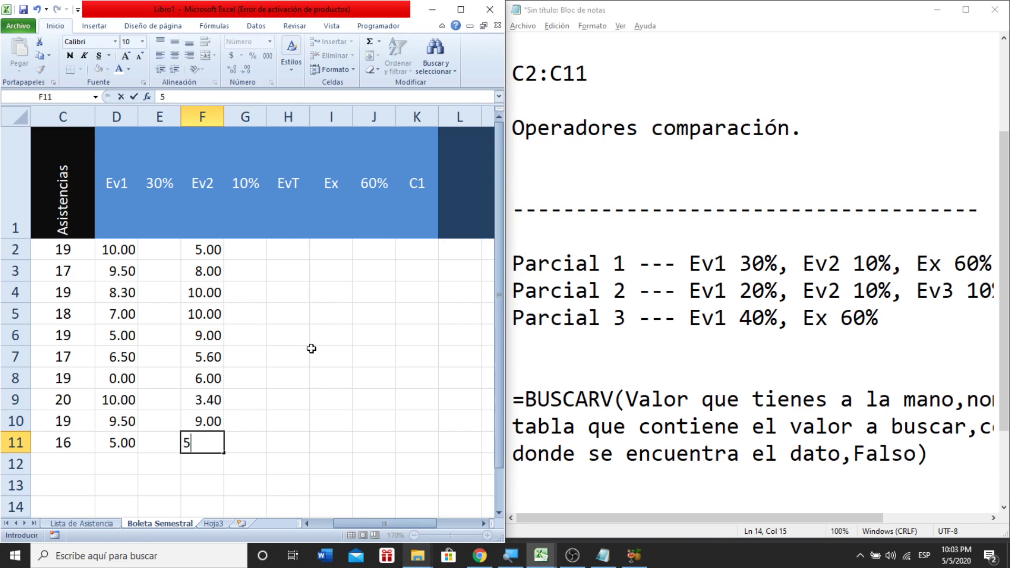
key("Return")
- Center the values across the grade table D2:K11
key("Up")
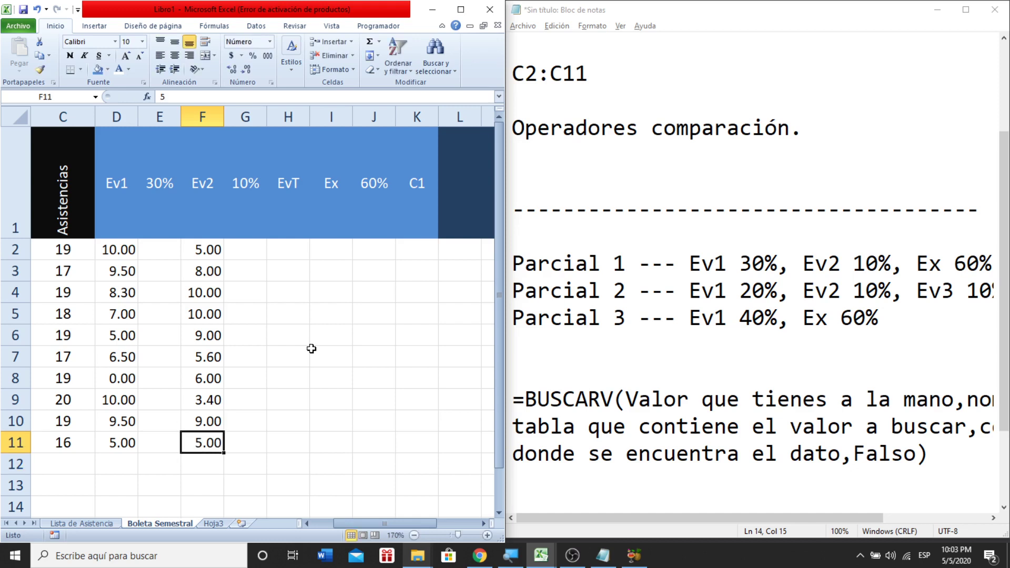
key("shift+Up")
key("shift+Up")
key("shift+Up")
key("shift+Up")
key("shift+Up")
key("shift+Up")
key("shift+Up")
key("shift+Up")
key("shift+Up")
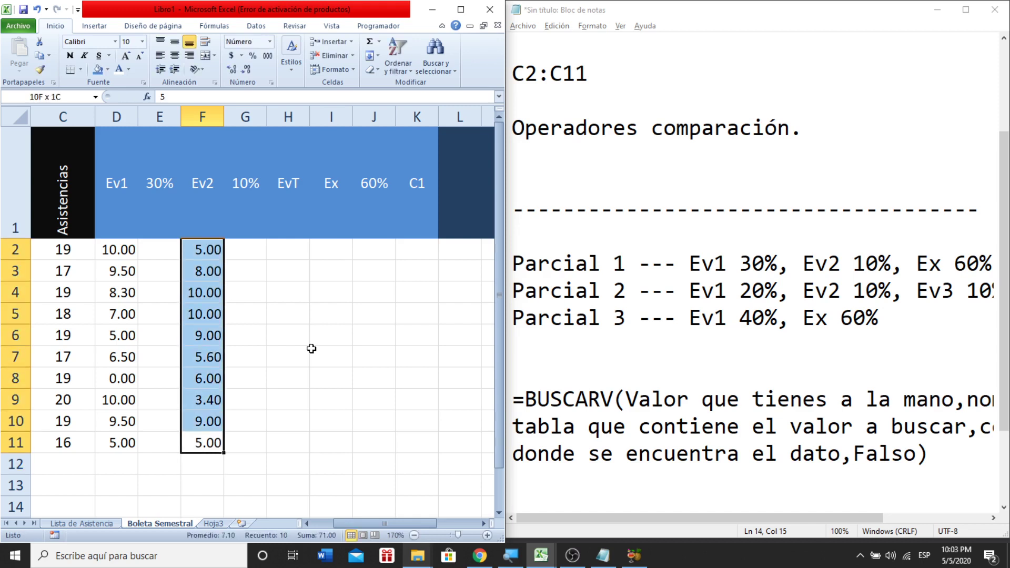
key("Left")
key("Left")
key("Up")
key("Up")
key("Up")
key("Up")
key("Up")
key("Up")
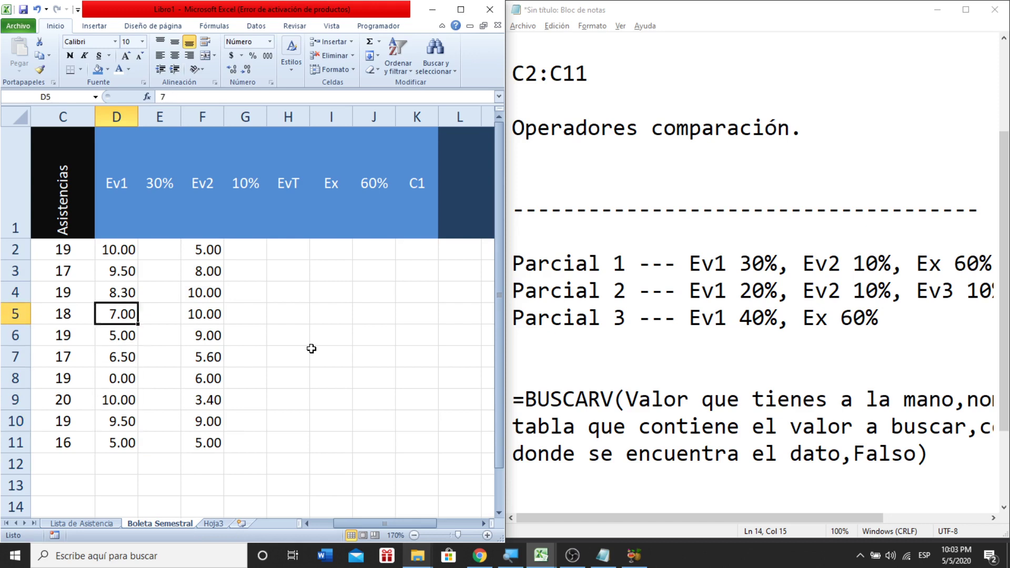
key("Up")
key("Up")
key("Up")
key("shift+Right")
key("shift+Right")
key("shift+Right")
key("shift+Right")
key("shift+Right")
key("shift+Right")
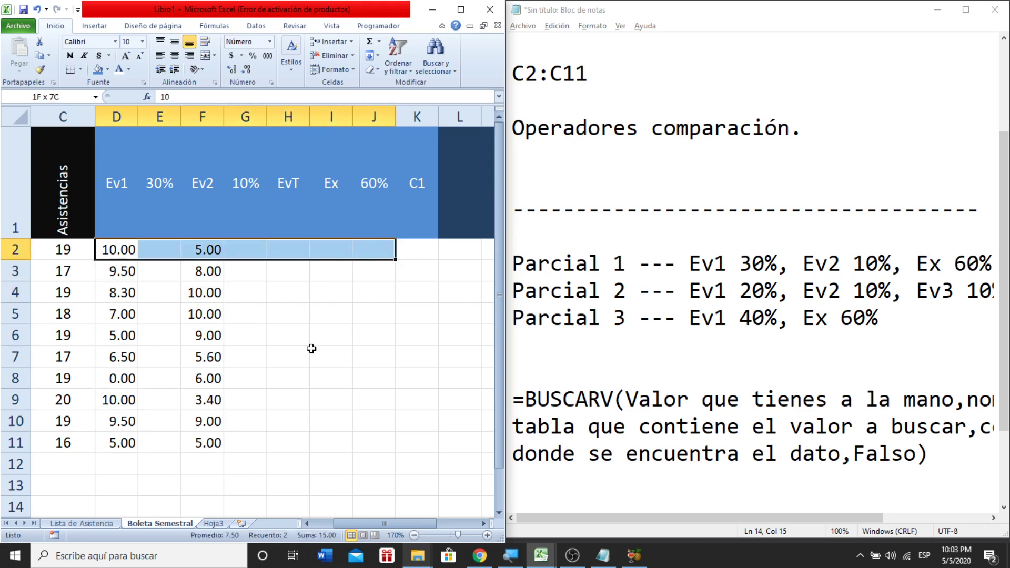
key("shift+Right")
key("shift+Down")
key("shift+Down")
key("shift+Down")
key("shift+Down")
key("shift+Down")
key("shift+Down")
key("shift+Down")
key("shift+Down")
key("shift+Down")
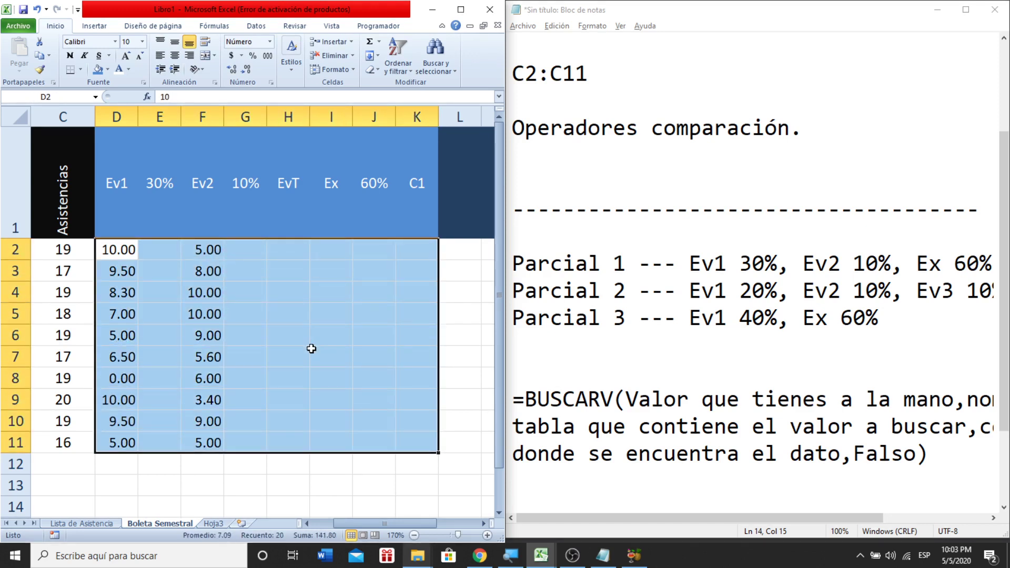
left_click(175, 55)
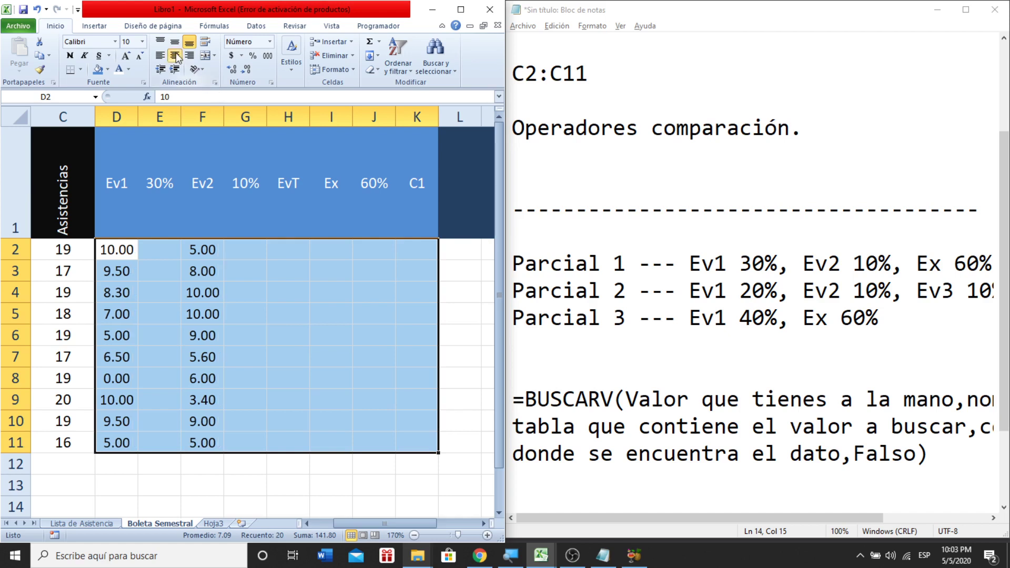
- Enter exam grades 7, 8, 5, 3.5, 8, 6, 7, 8, 5.9, 9.9 in I2:I11
left_click(261, 262)
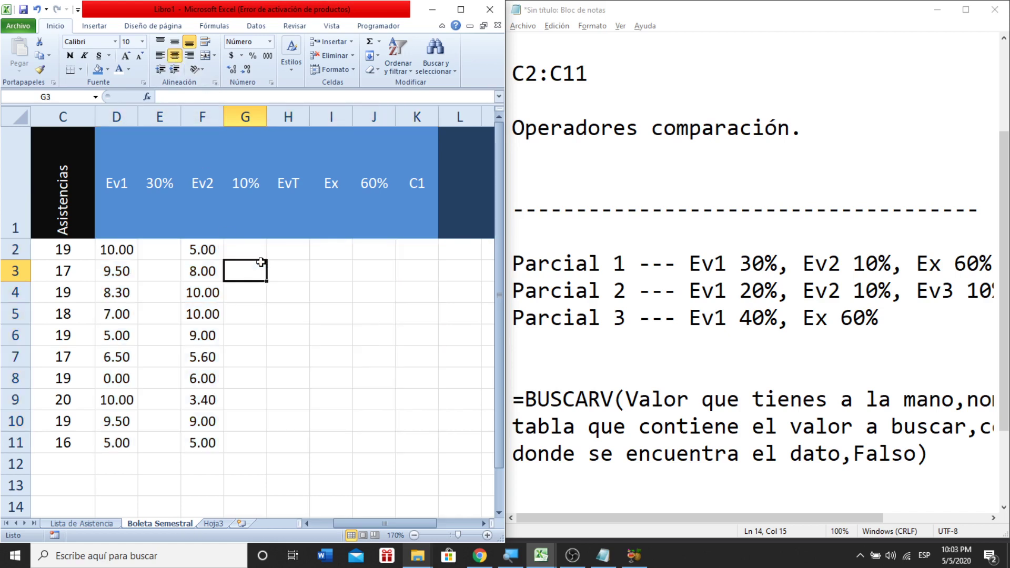
left_click(328, 251)
type("7")
key("Return")
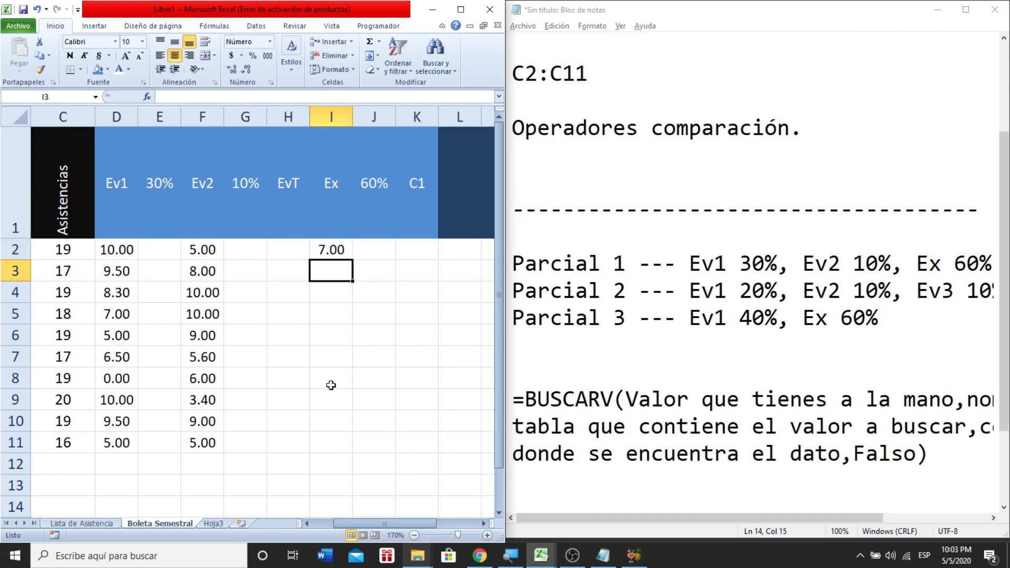
type("8")
key("Return")
type("5")
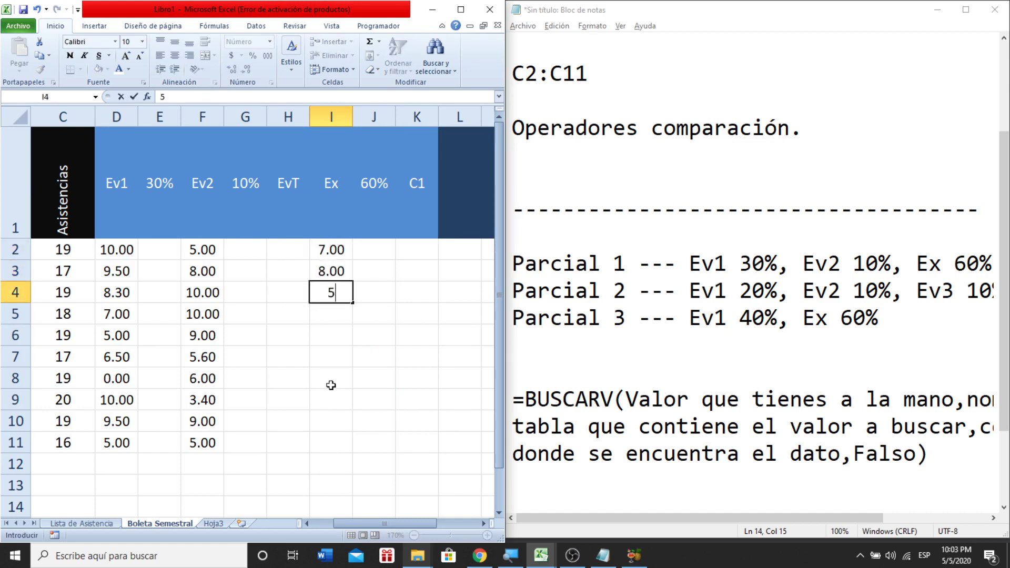
key("Return")
type("3.5")
key("Return")
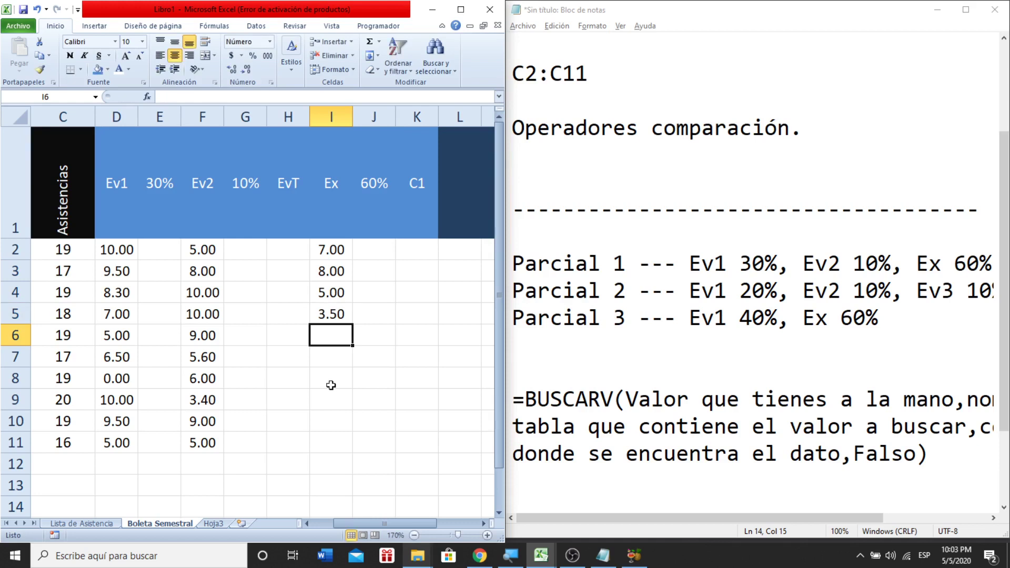
type("10")
key("Return")
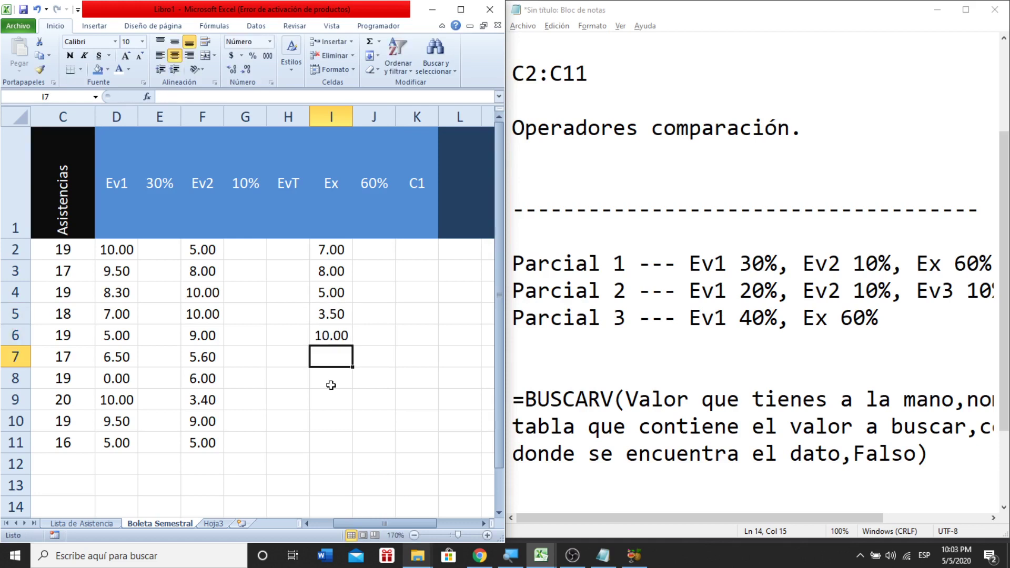
key("Up")
type("8")
key("Return")
type("6")
key("Return")
type("7")
key("Return")
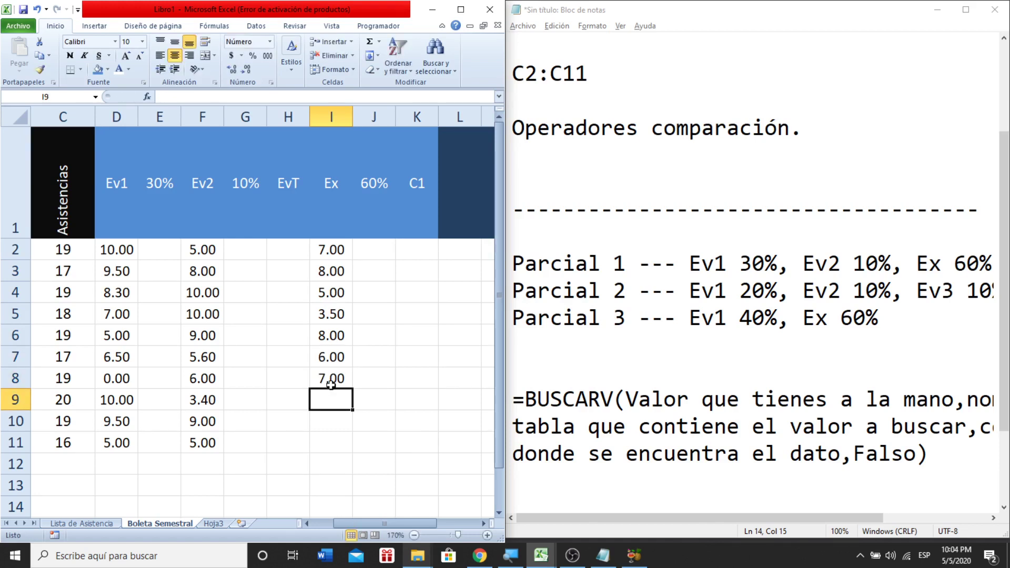
type("8")
key("Return")
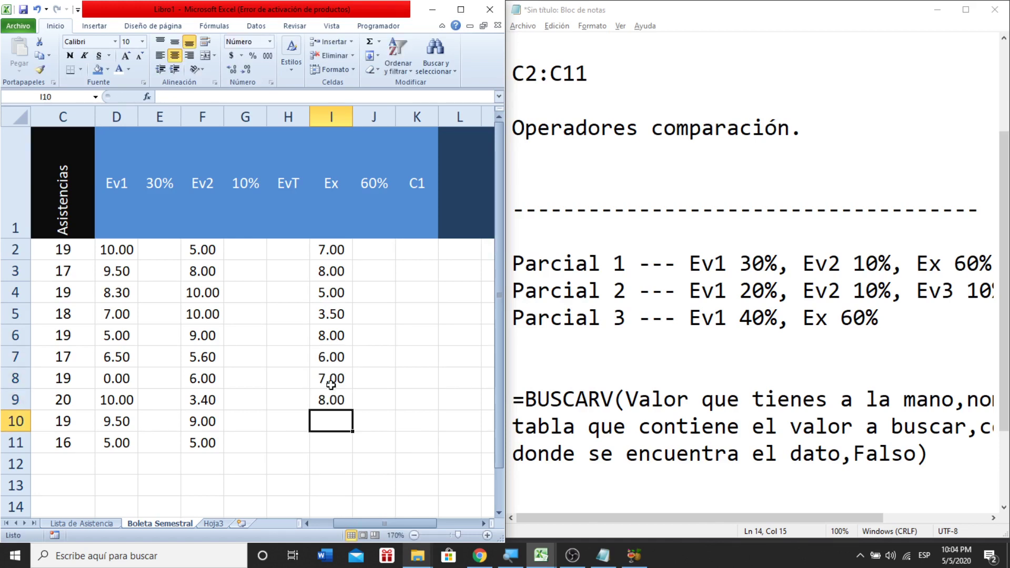
type("5.9")
key("Return")
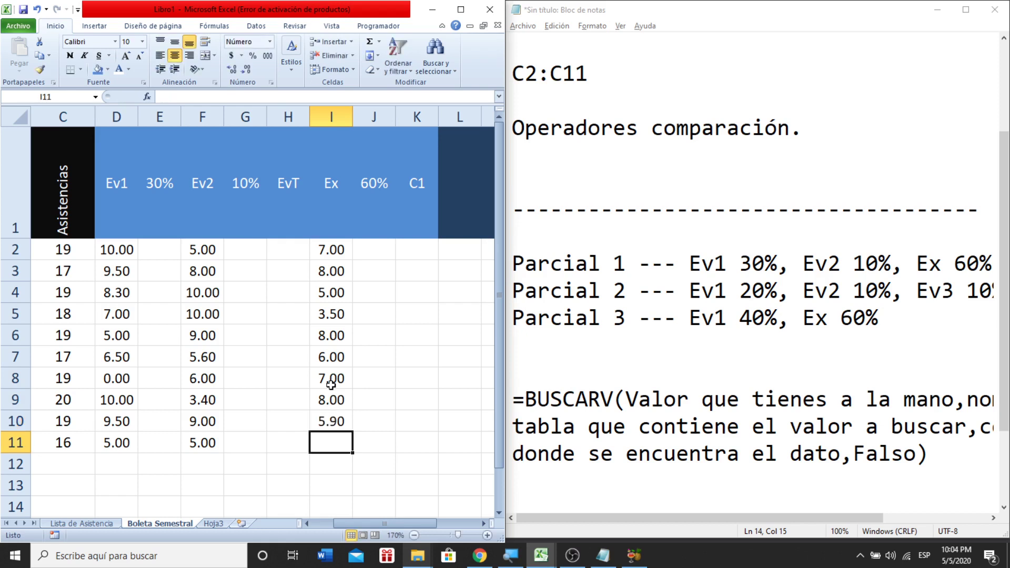
type("9.9")
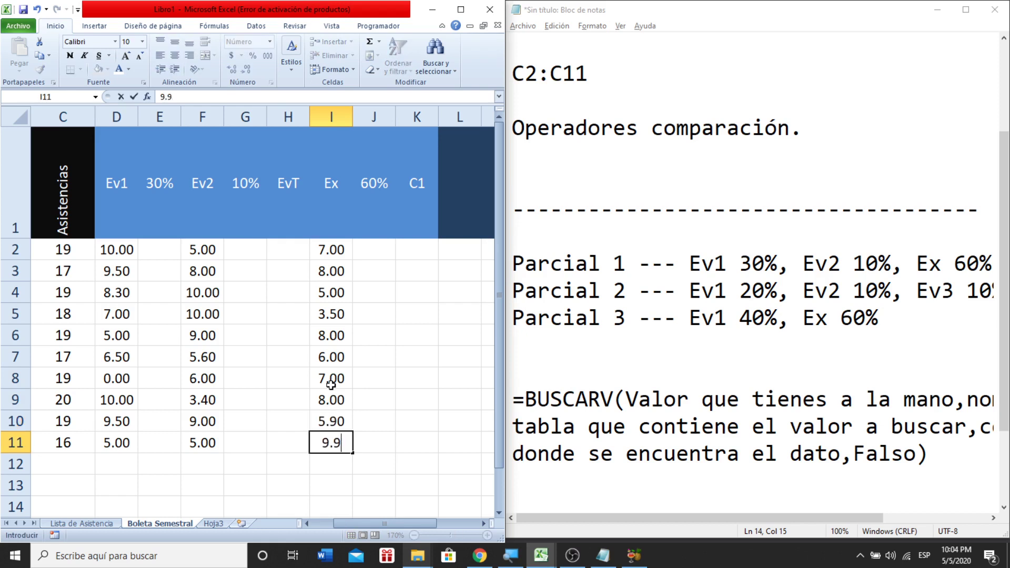
key("Return")
key("Up")
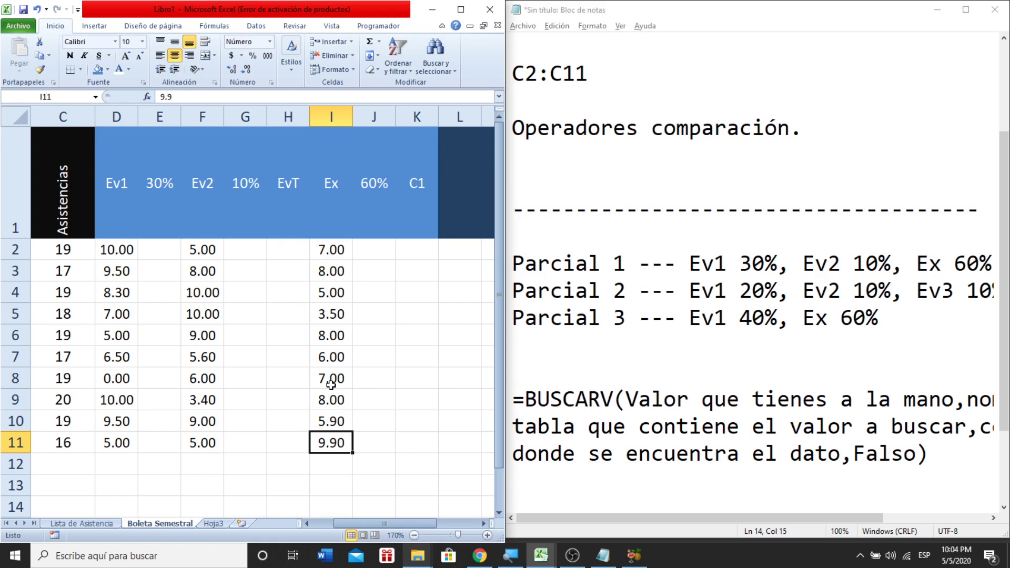
left_click_drag(107, 252, 412, 437)
- Reduce the grade table's font to size 9 and review the Ev1, Ev2 and Ex score columns
left_click(139, 55)
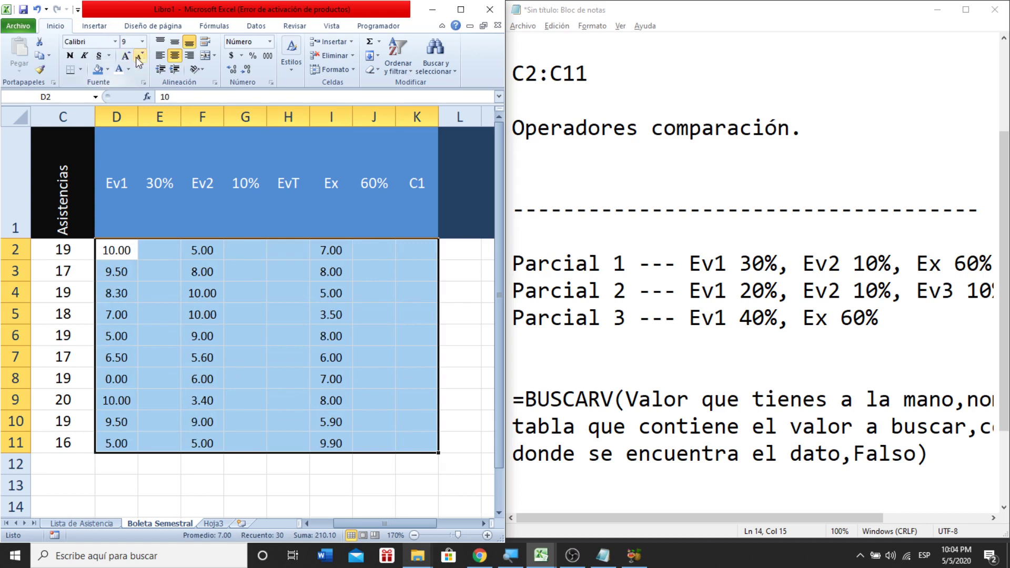
left_click(348, 377)
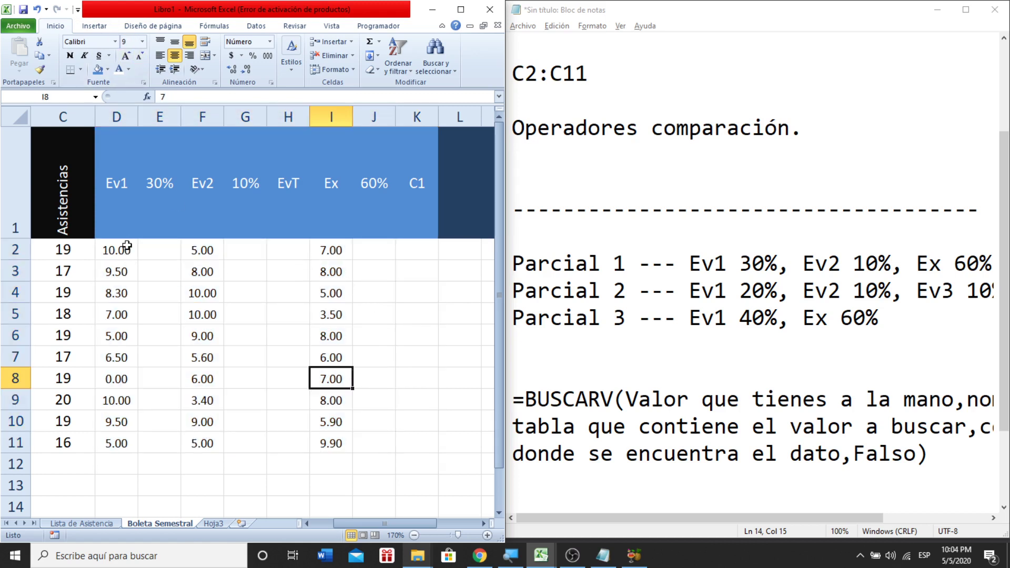
left_click_drag(127, 246, 119, 438)
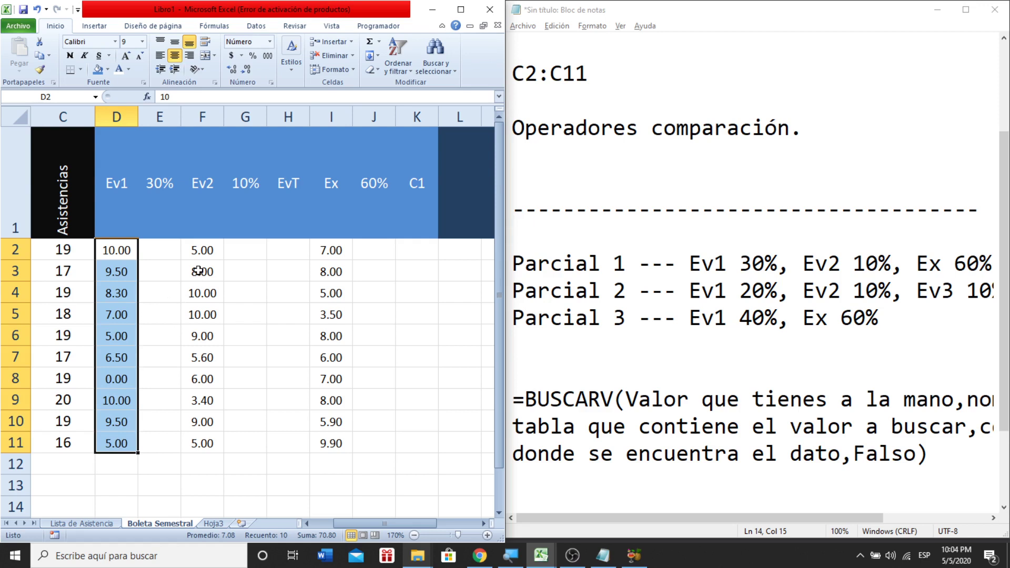
left_click_drag(203, 252, 202, 443)
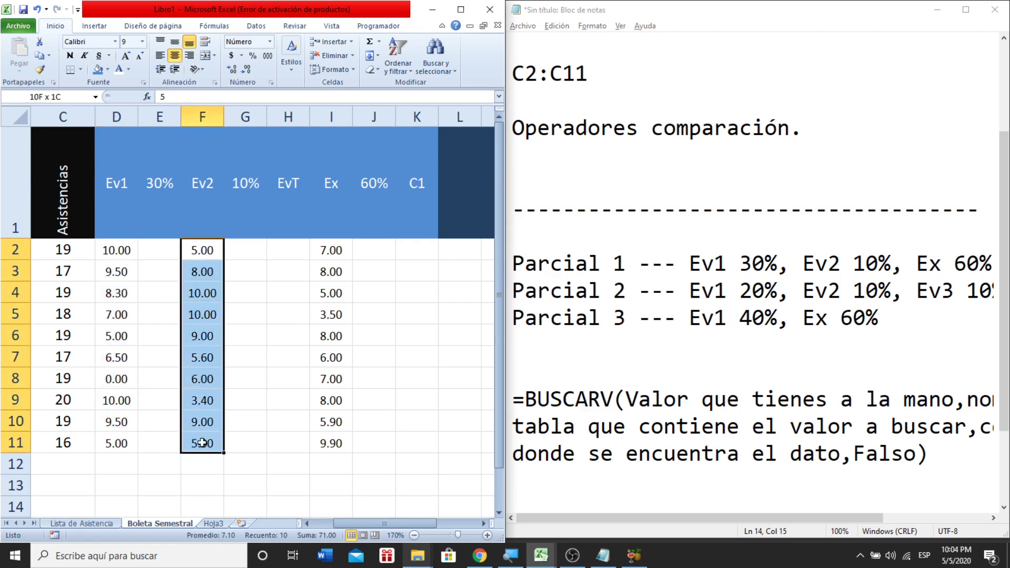
left_click_drag(333, 245, 330, 446)
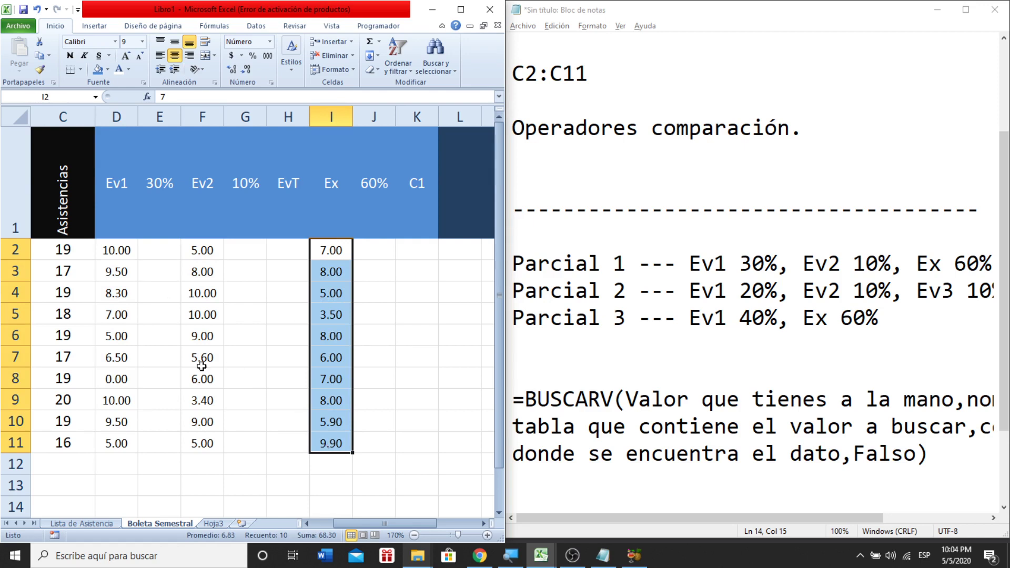
- Enter a test value of 3 in E2, then delete it
left_click(119, 249)
left_click(148, 253)
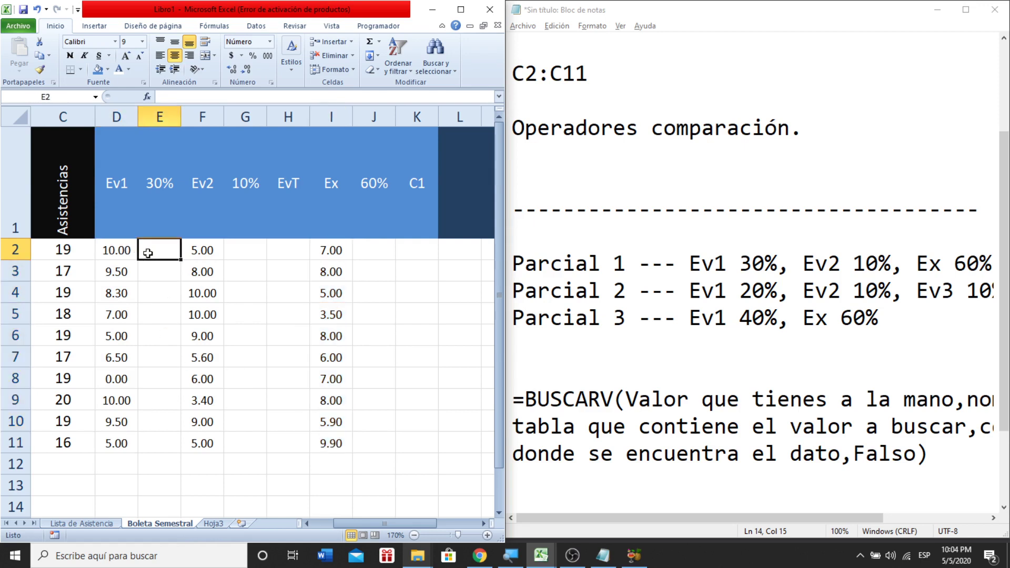
type("3")
key("Return")
left_click(148, 253)
key("Delete")
- Add a Notepad note reading 'Formulas --- Lógica del usuario usando operadores aritméticos.'
left_click(939, 475)
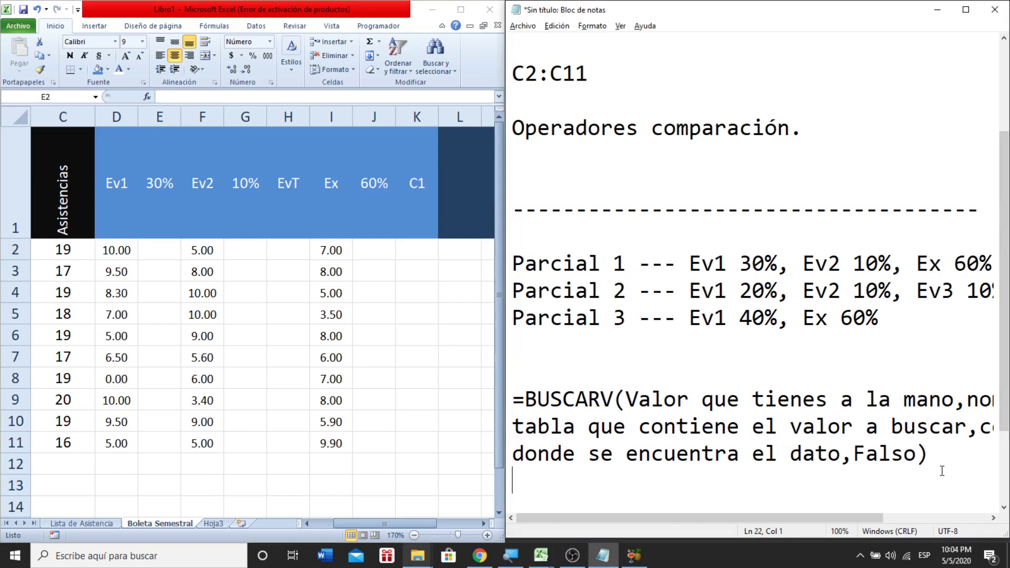
key("Return")
key("Return")
type("Form")
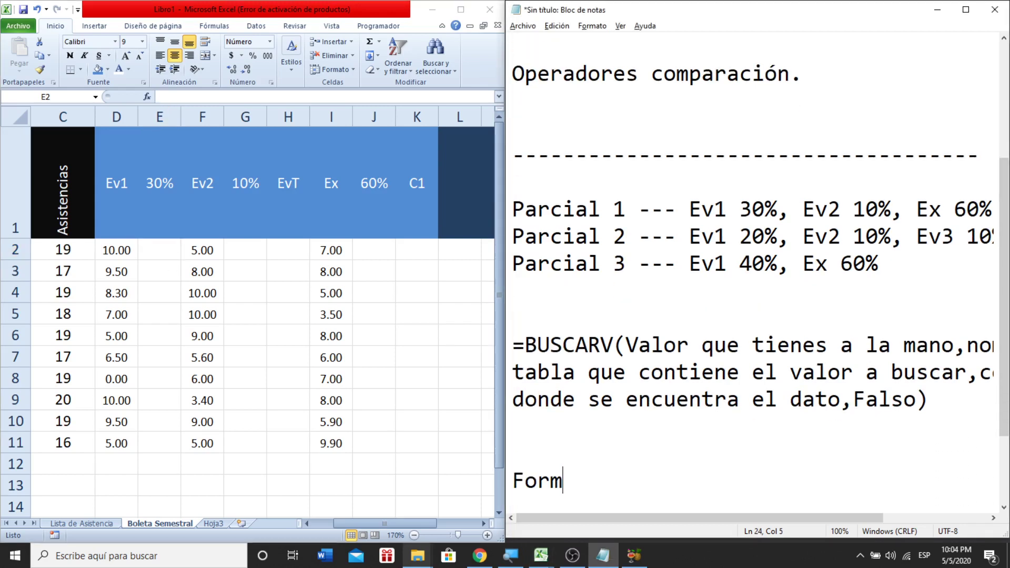
type("ulas --")
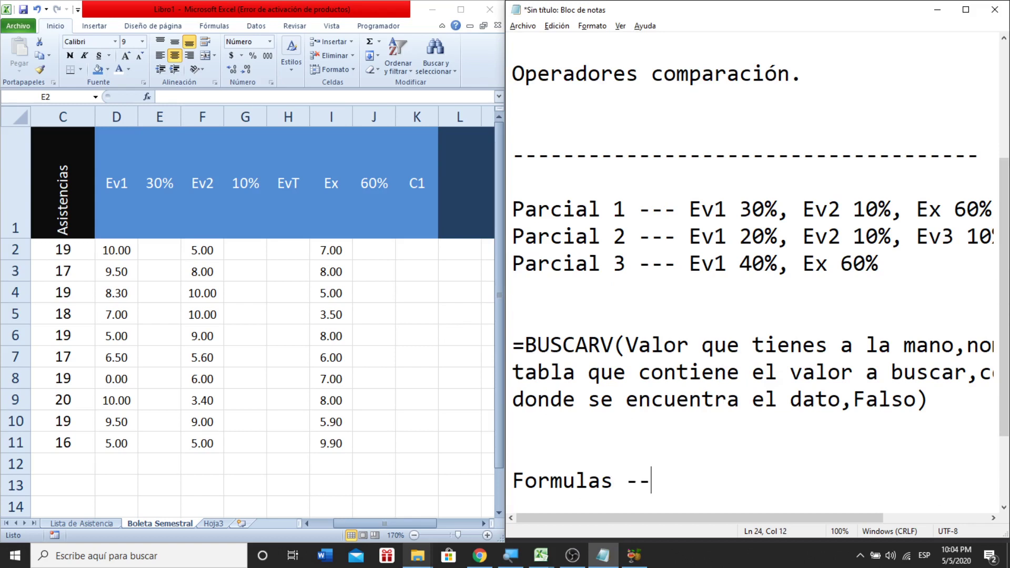
type("- Lógica del ")
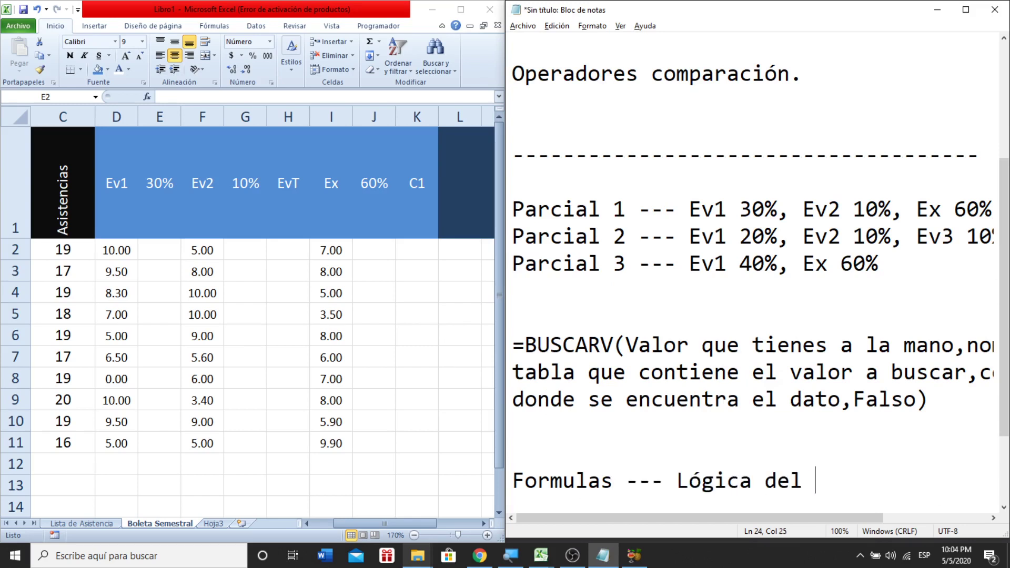
type("usuario")
key("Return")
type("usan")
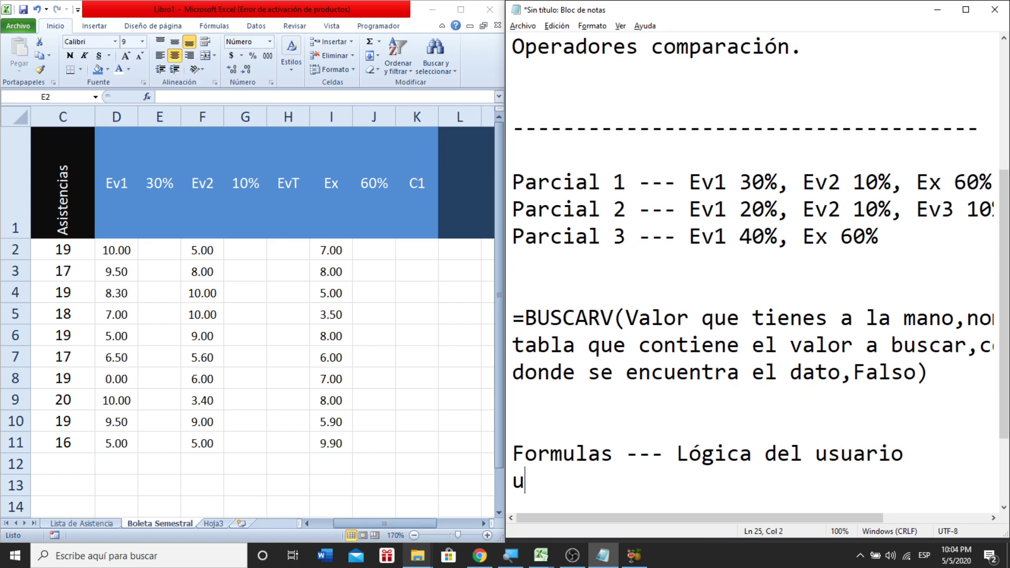
type("dio")
key("BackSpace")
key("BackSpace")
type("o ")
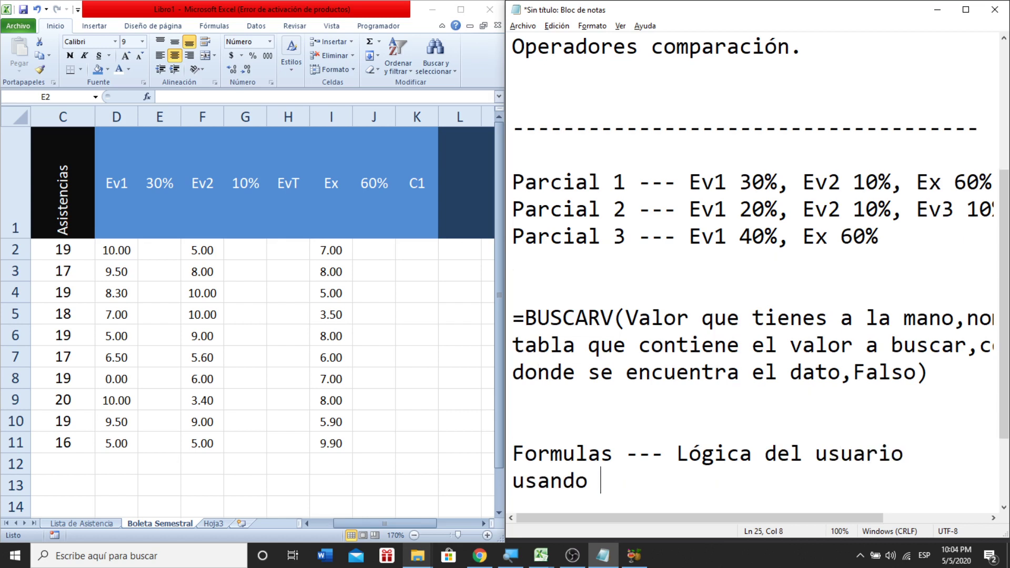
type("operadores a")
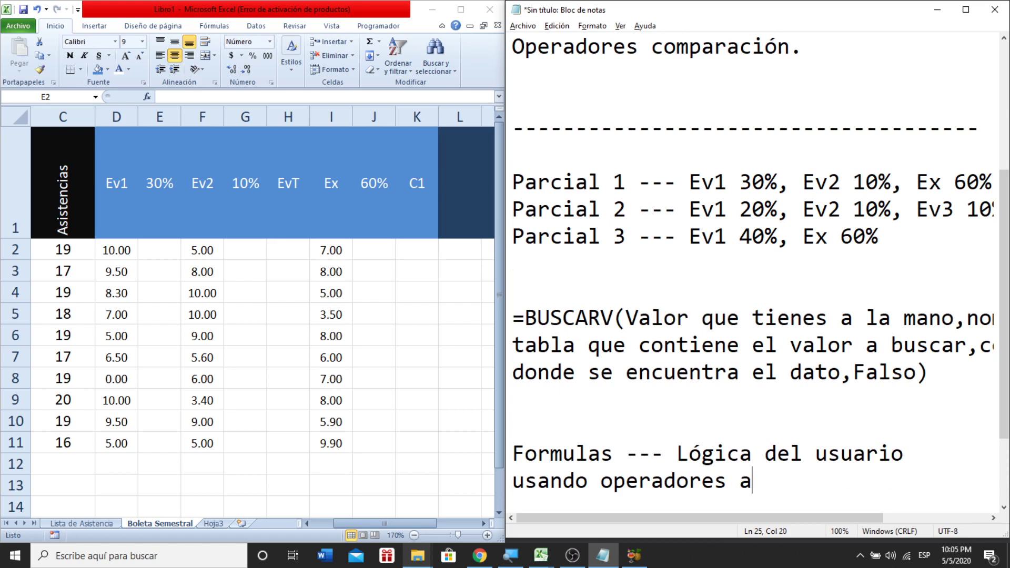
type("ritmético")
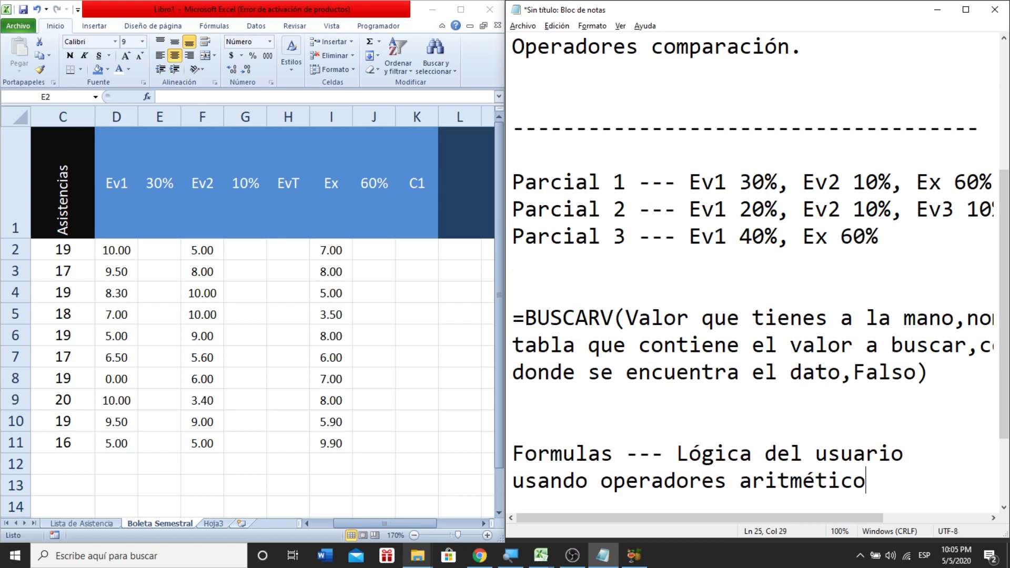
type("s.")
- Add a line below listing the operators + - * / %
key("Return")
key("Return")
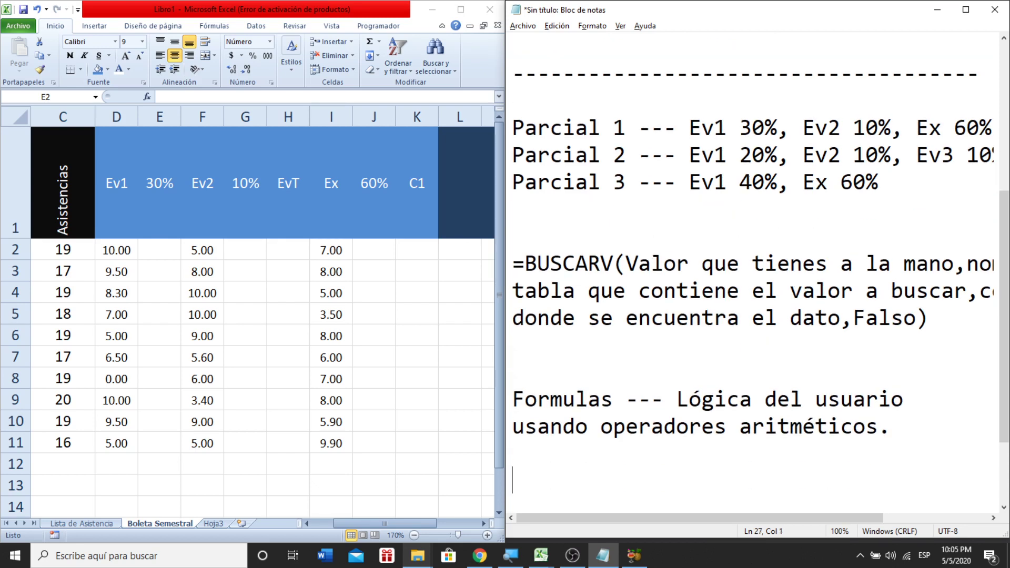
type("+ - * / %")
left_click(461, 10)
- Review the first student's Ev1, Ev2 and Ex scores in row 2
left_click(77, 284)
key("Left")
key("Left")
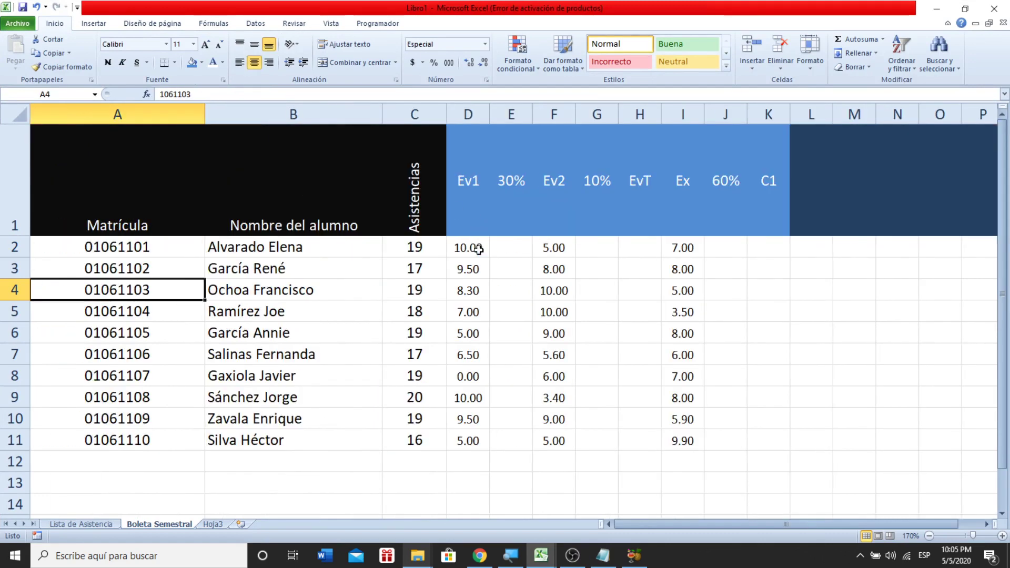
left_click(475, 249)
left_click(552, 252)
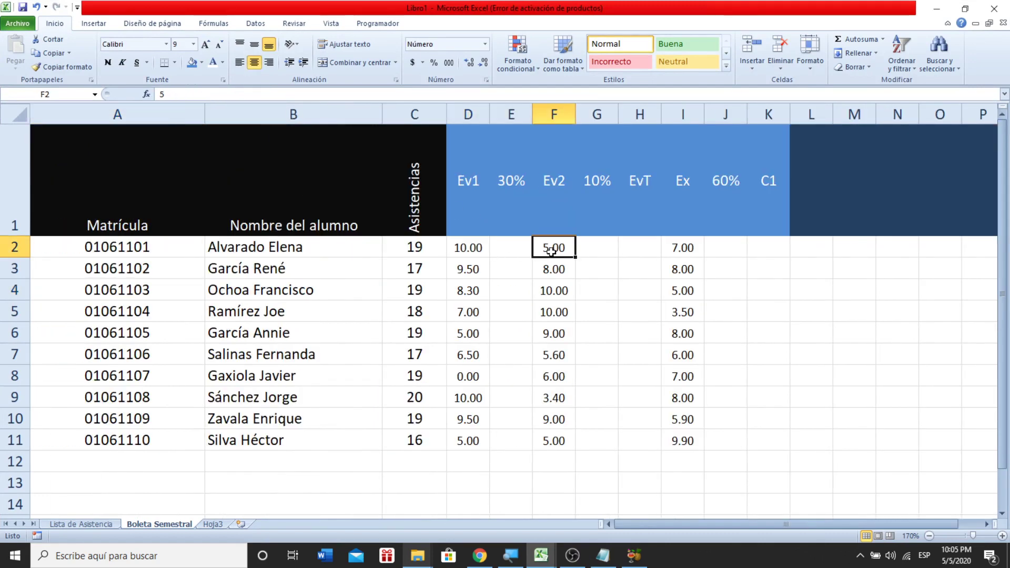
left_click(680, 241)
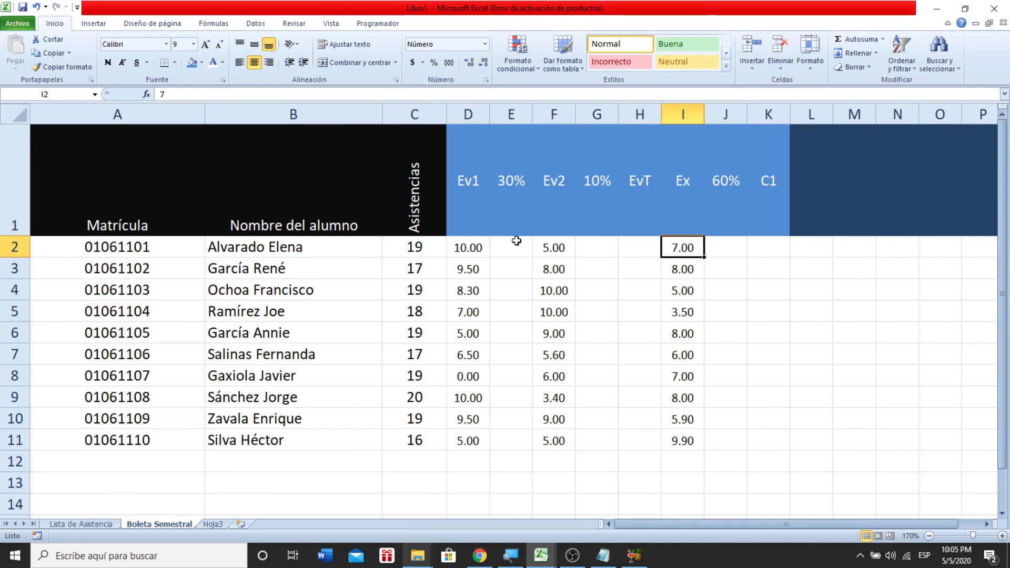
- Fill E2:E11, G2:H11 and J2:K11 with grey
left_click(506, 256)
left_click_drag(506, 256, 494, 442)
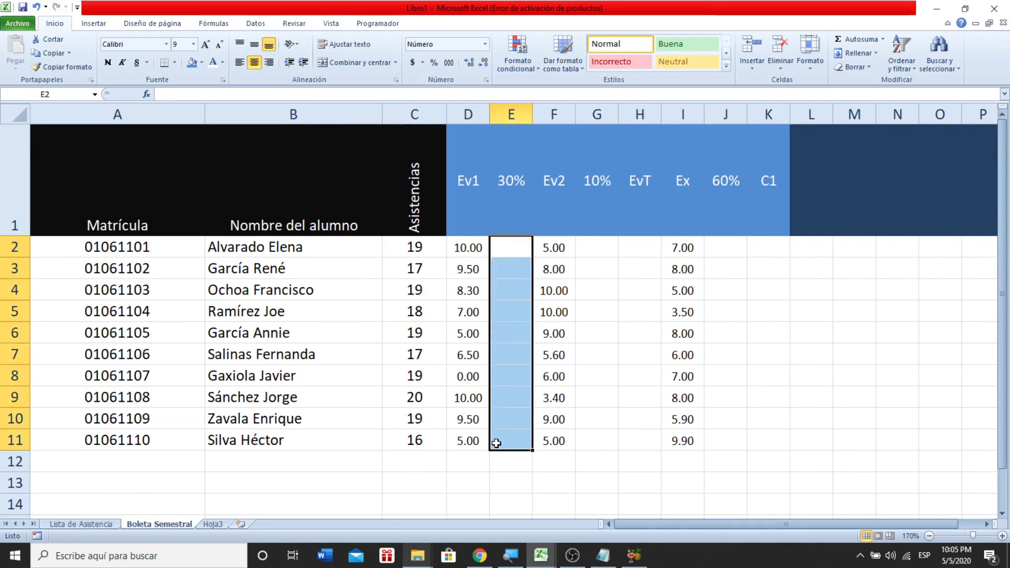
left_click_drag(602, 441, 626, 246)
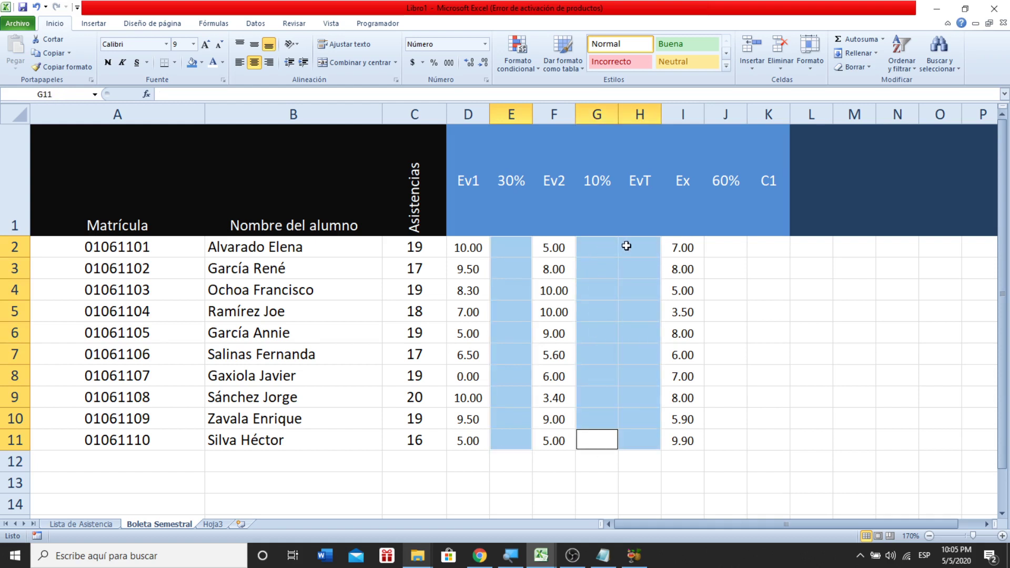
left_click_drag(717, 241, 757, 435)
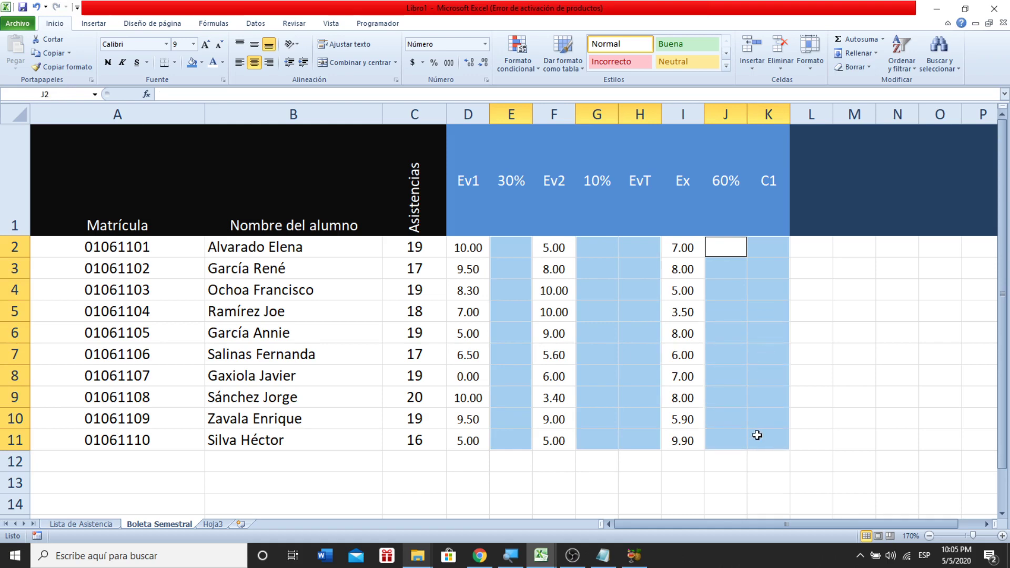
left_click(203, 63)
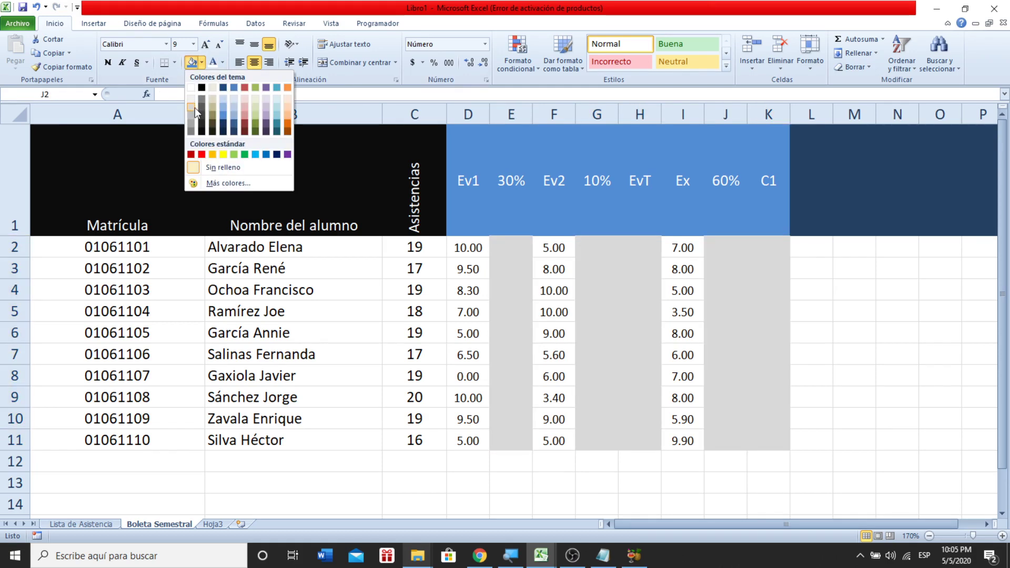
left_click(195, 108)
left_click(863, 304)
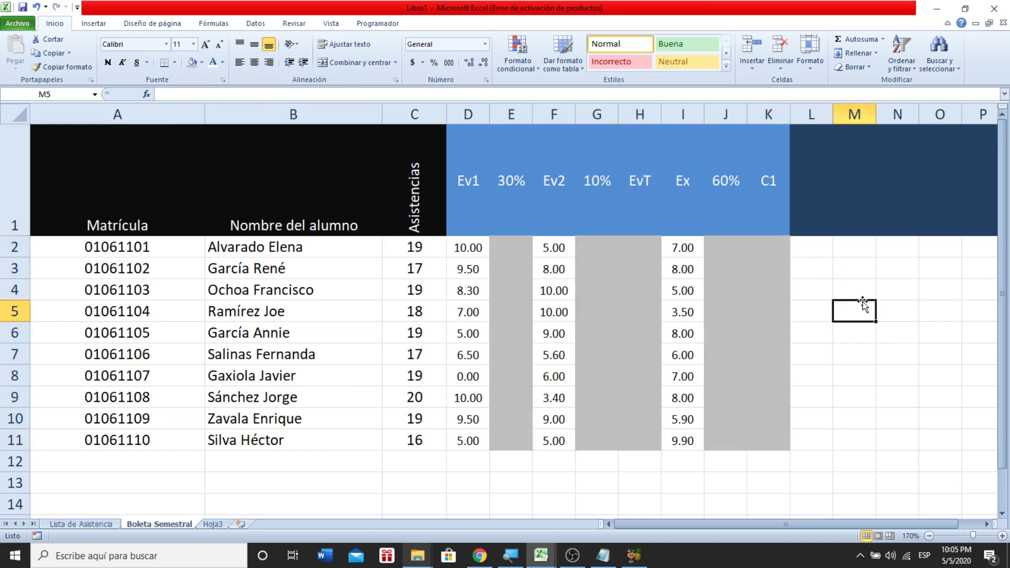
- Start a formula with = in cell E2
key("Left")
key("Left")
key("Left")
key("Left")
key("Left")
key("Left")
key("Left")
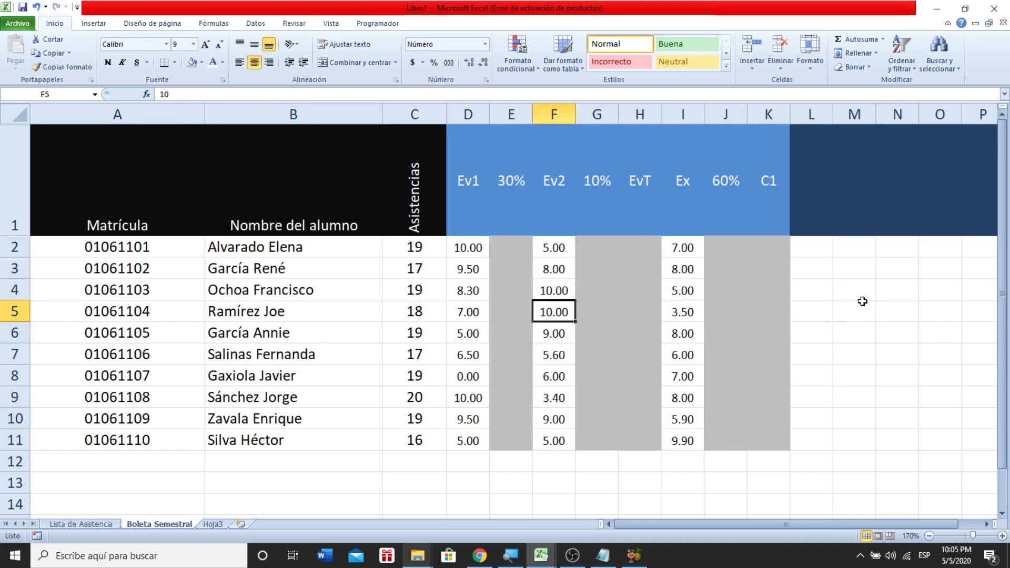
key("Up")
key("Up")
key("Up")
key("Up")
key("Left")
key("Down")
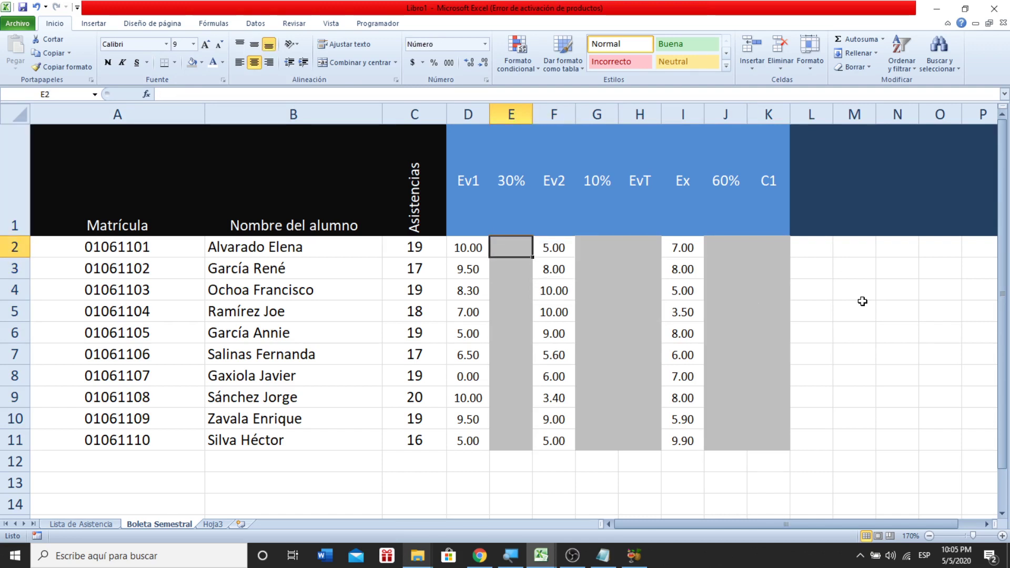
type("=(")
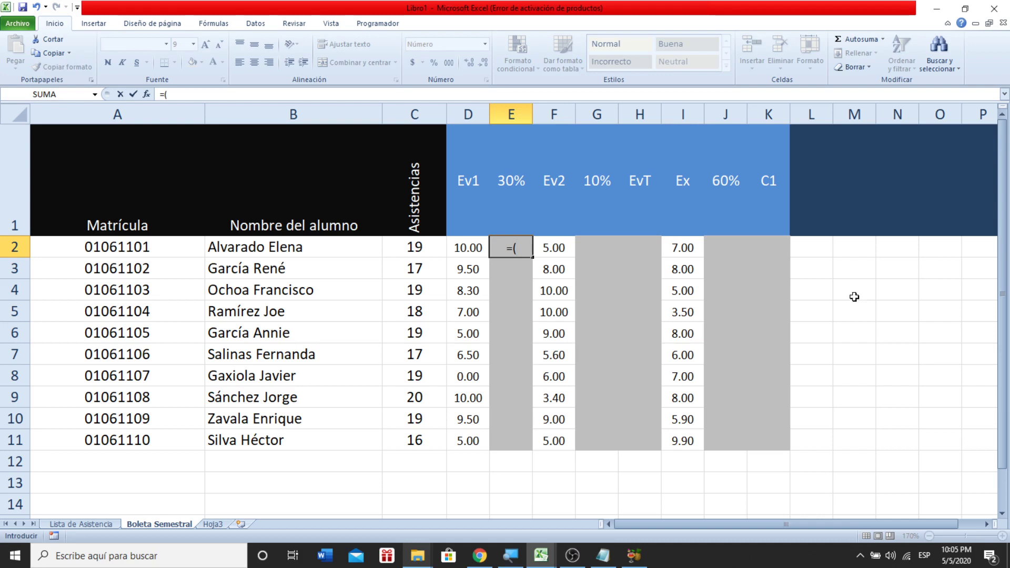
- Enter =(D2*E1) in E2 to weight the Ev1 score by 30%
left_click(472, 244)
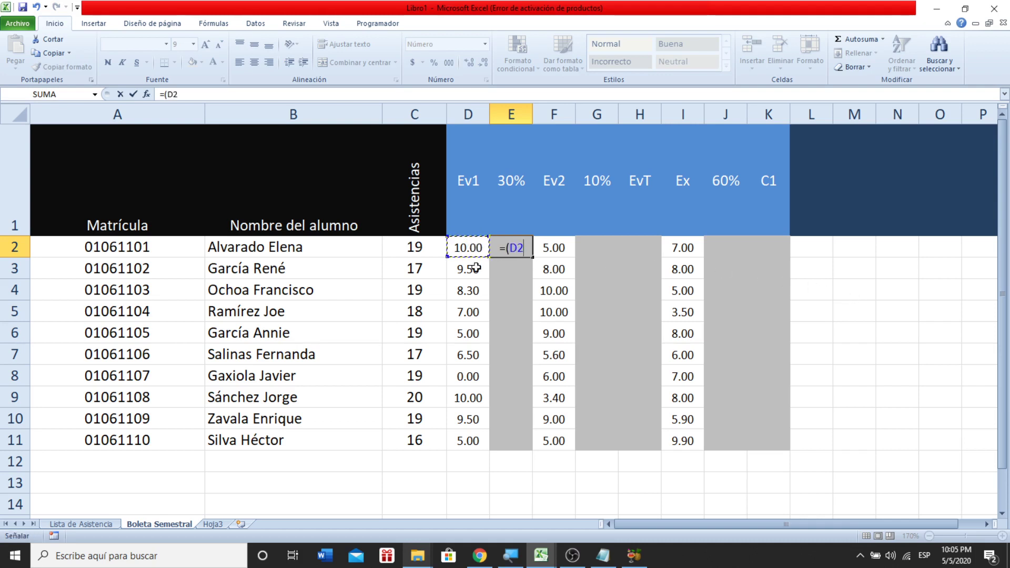
key("BackSpace")
key("BackSpace")
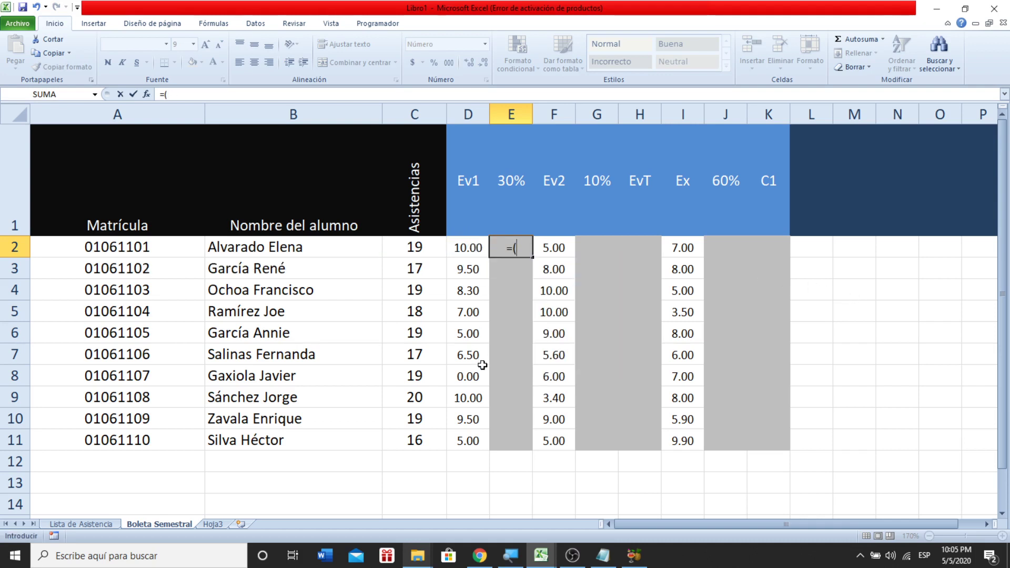
type("10")
key("BackSpace")
key("BackSpace")
left_click(470, 251)
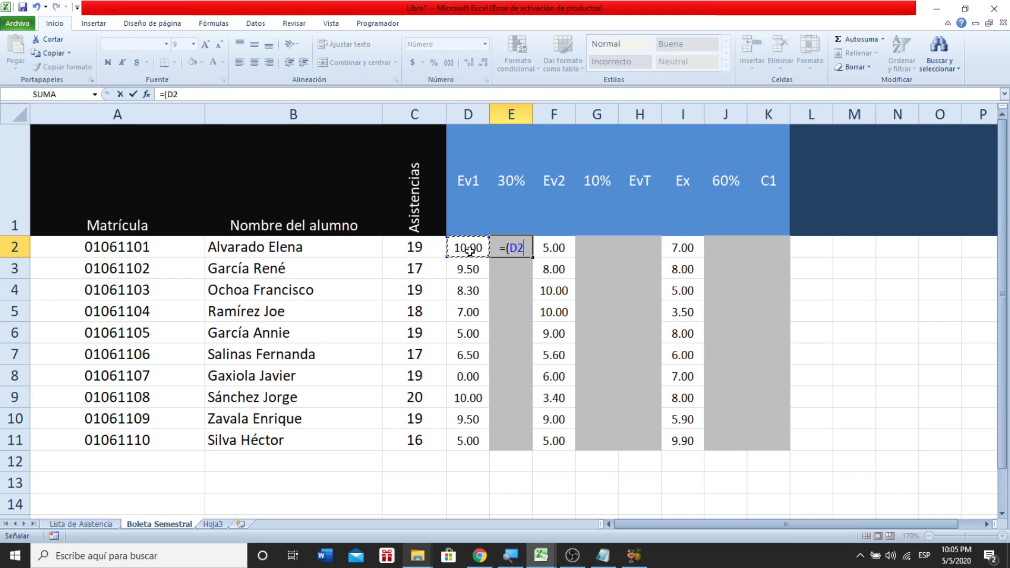
type("*")
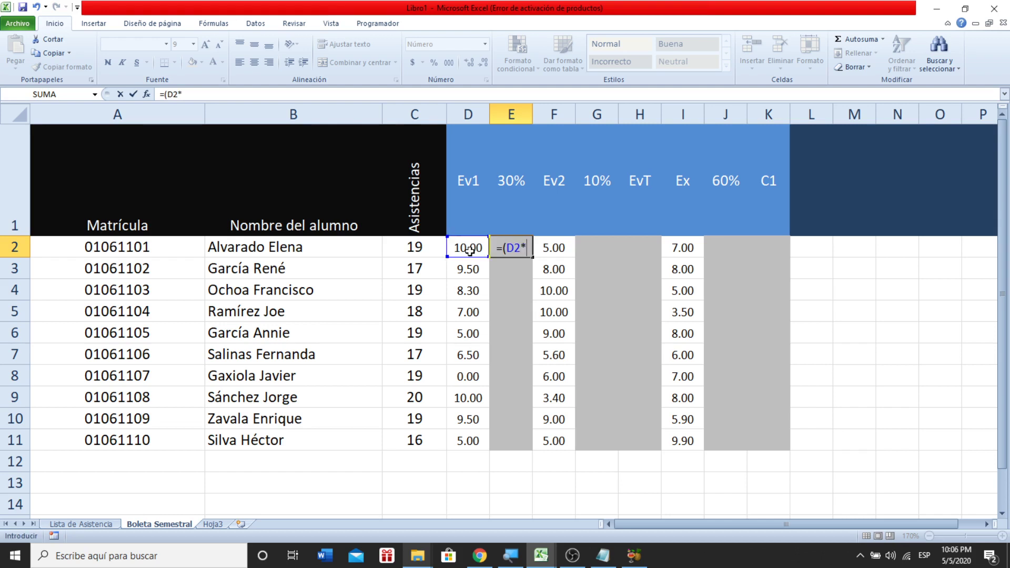
left_click(500, 217)
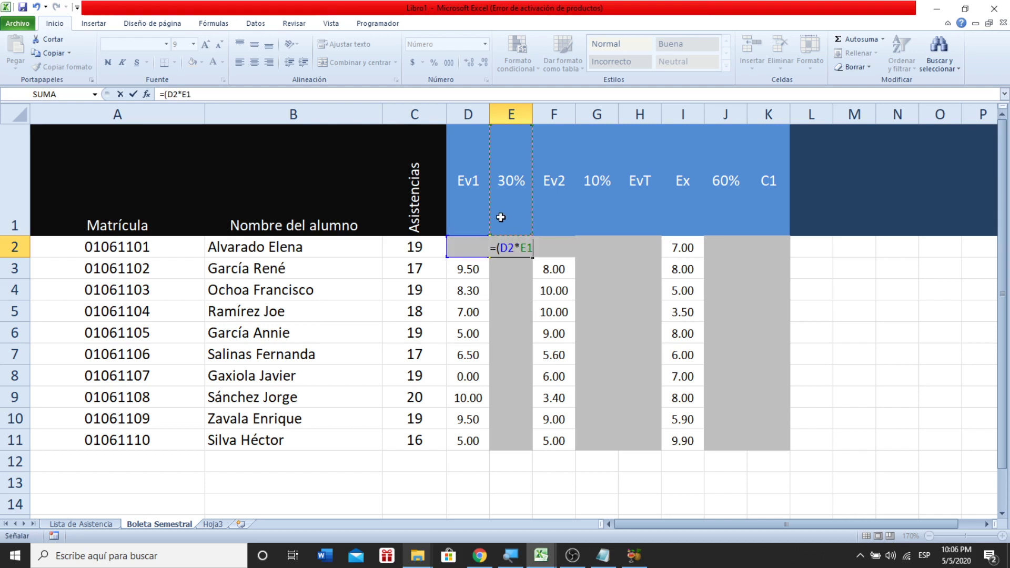
type(")")
key("Return")
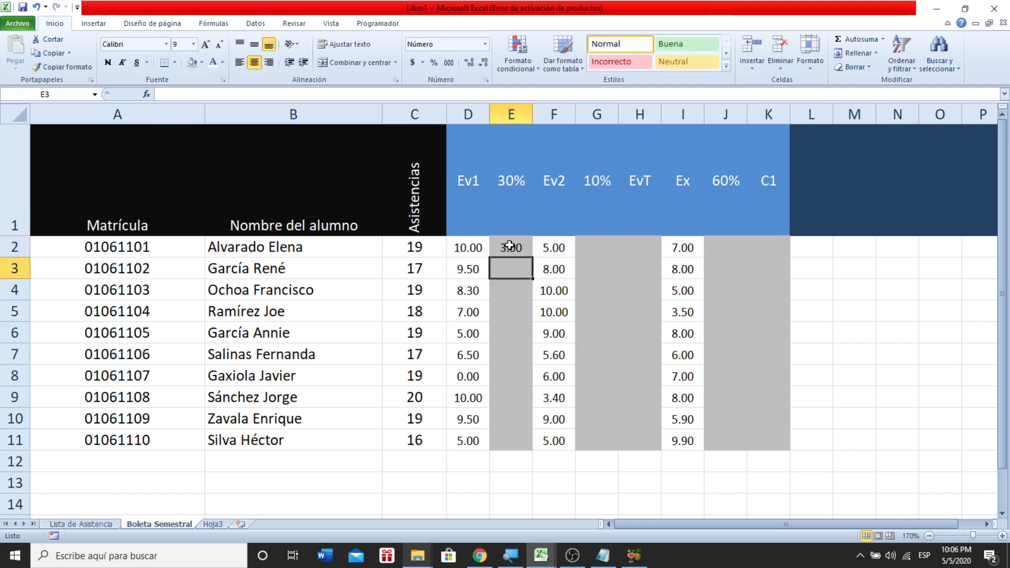
- Inspect E2's formula, which returns 3.00
double_click(509, 246)
key("Return")
left_click(475, 251)
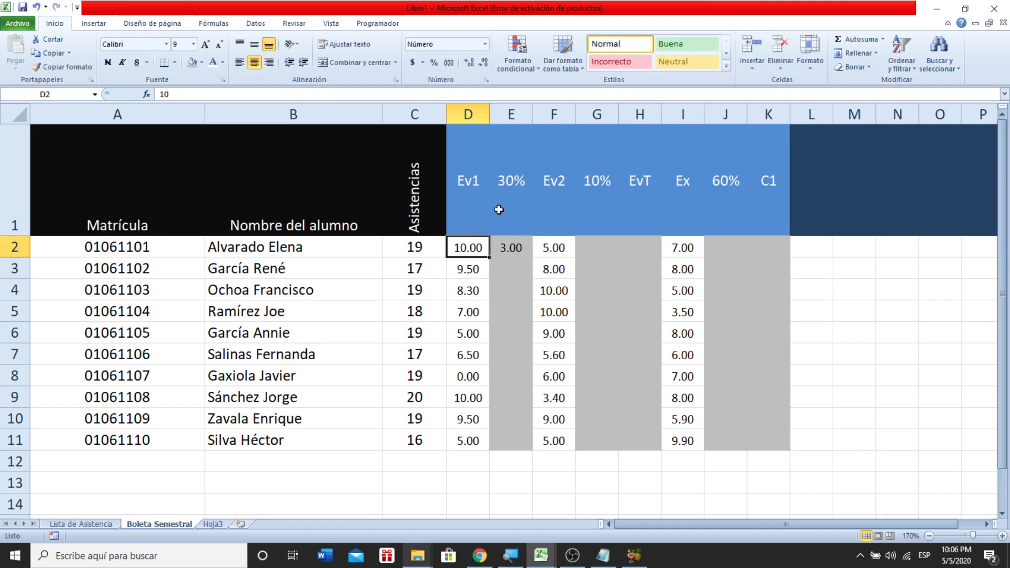
left_click(506, 247)
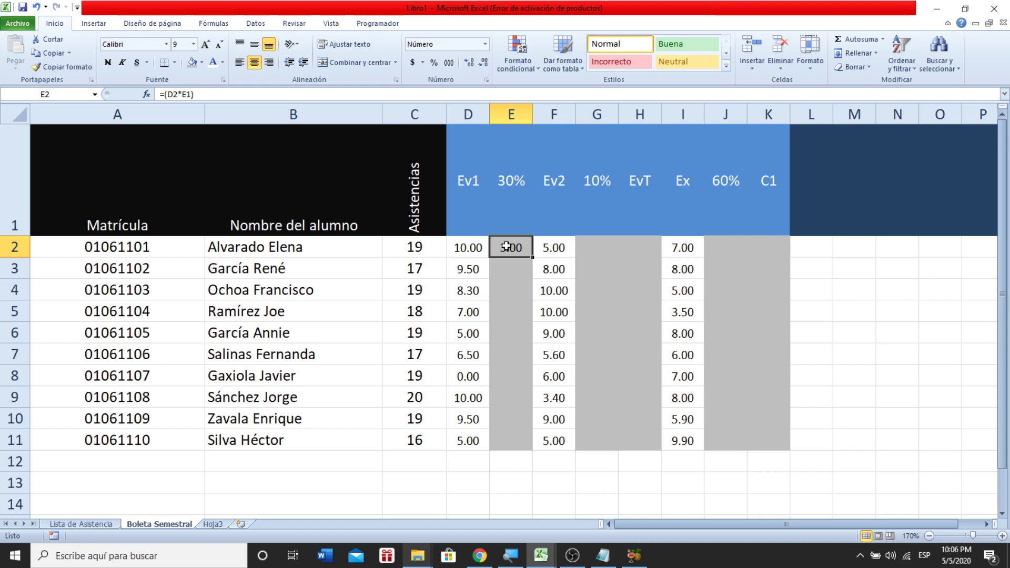
double_click(507, 247)
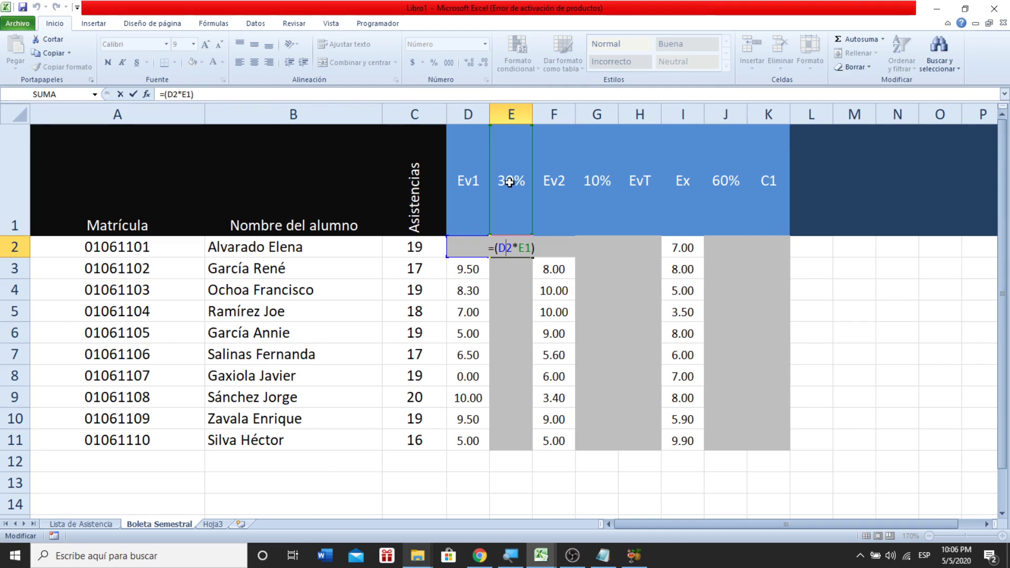
- Add 'Ev1' to the E1 header, then remove it so the header reads 30% again
left_click(509, 182)
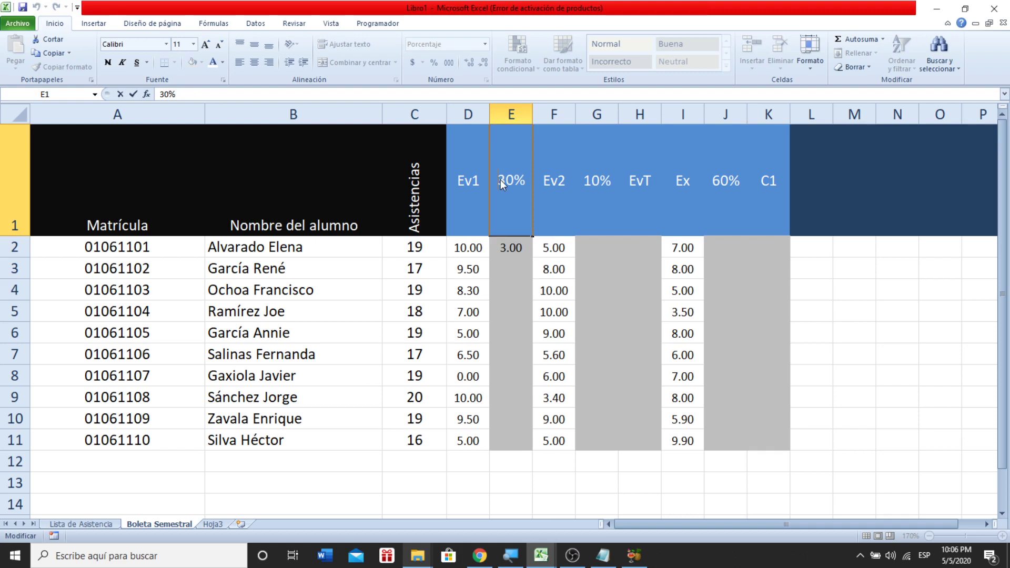
type("Ev1")
key("Return")
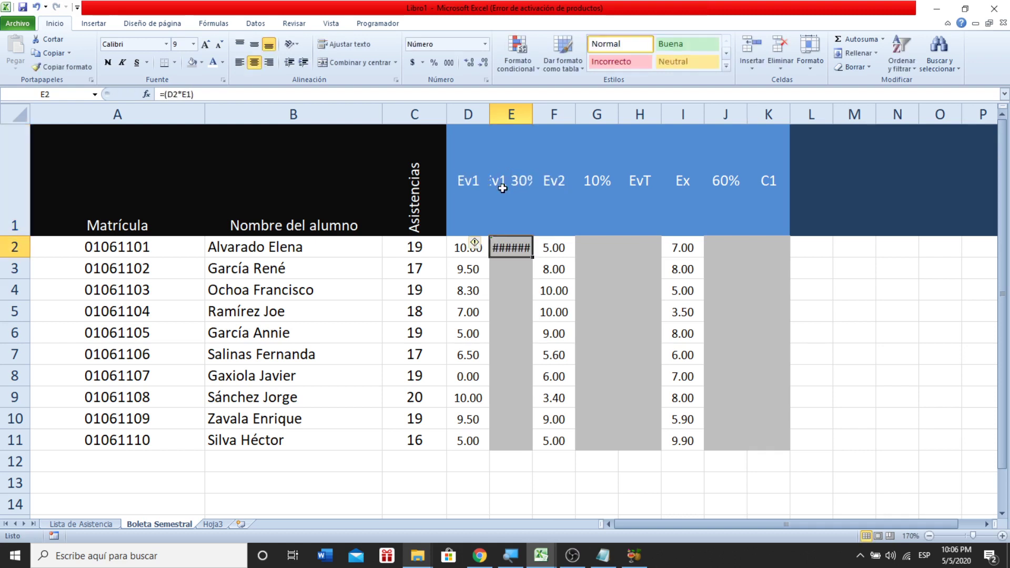
double_click(510, 253)
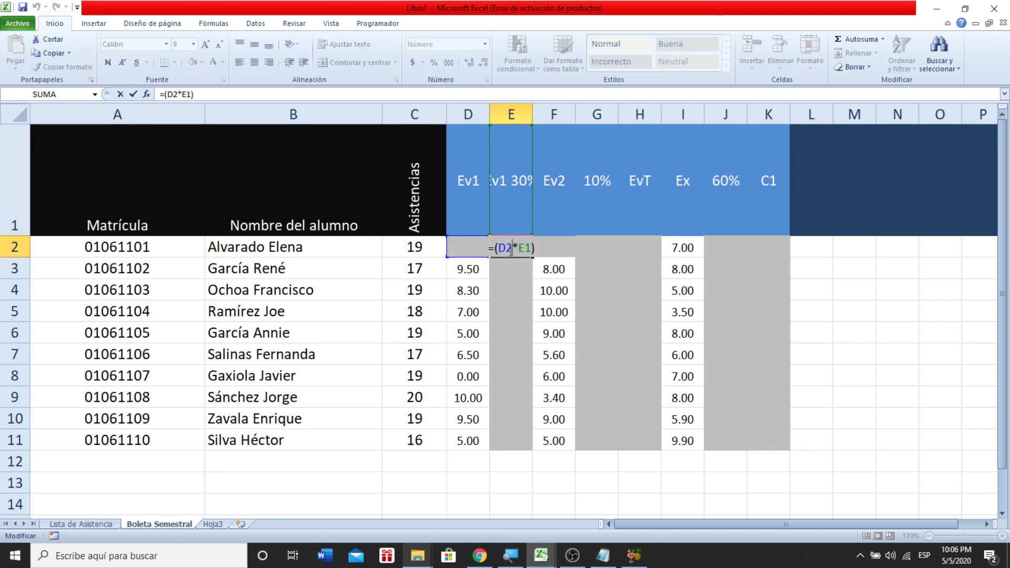
key("Return")
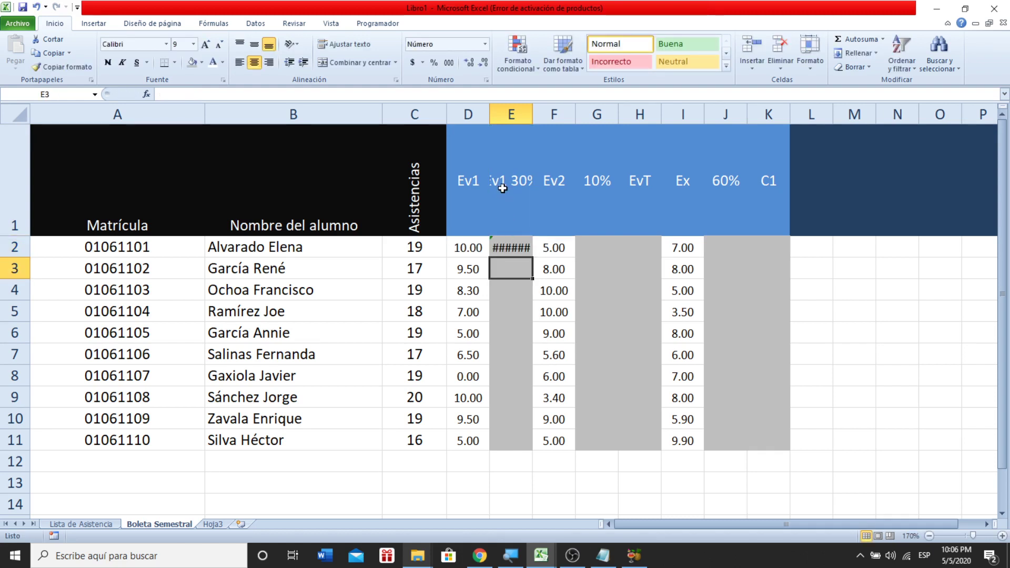
left_click(502, 172)
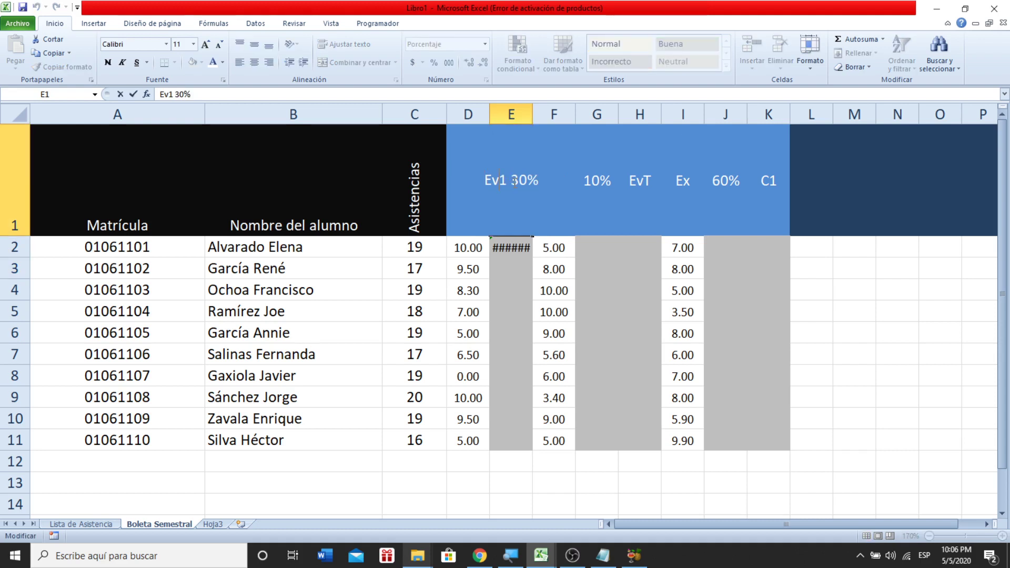
left_click_drag(499, 180, 485, 182)
key("BackSpace")
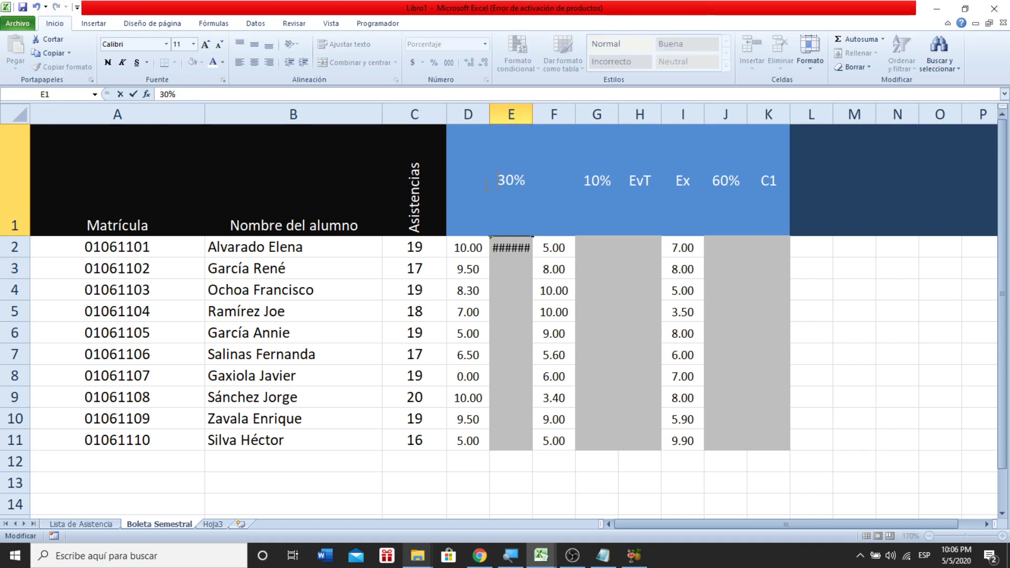
key("Return")
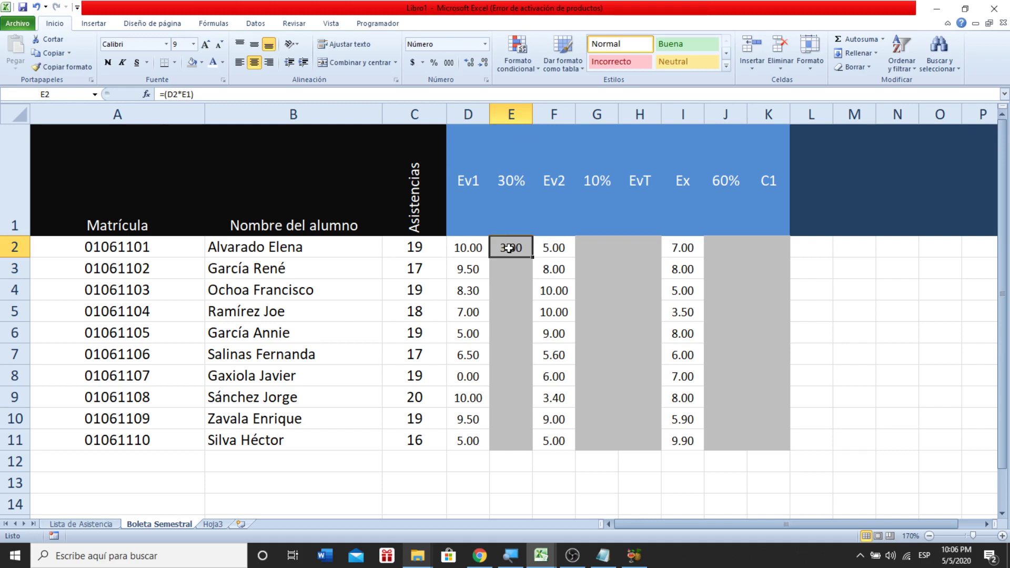
double_click(509, 248)
left_click(518, 287)
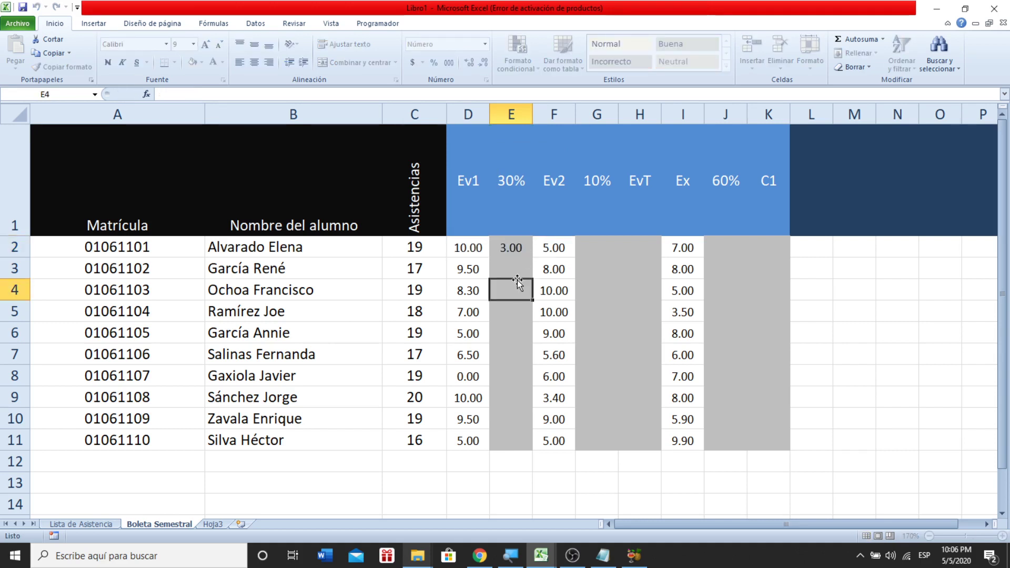
left_click(515, 253)
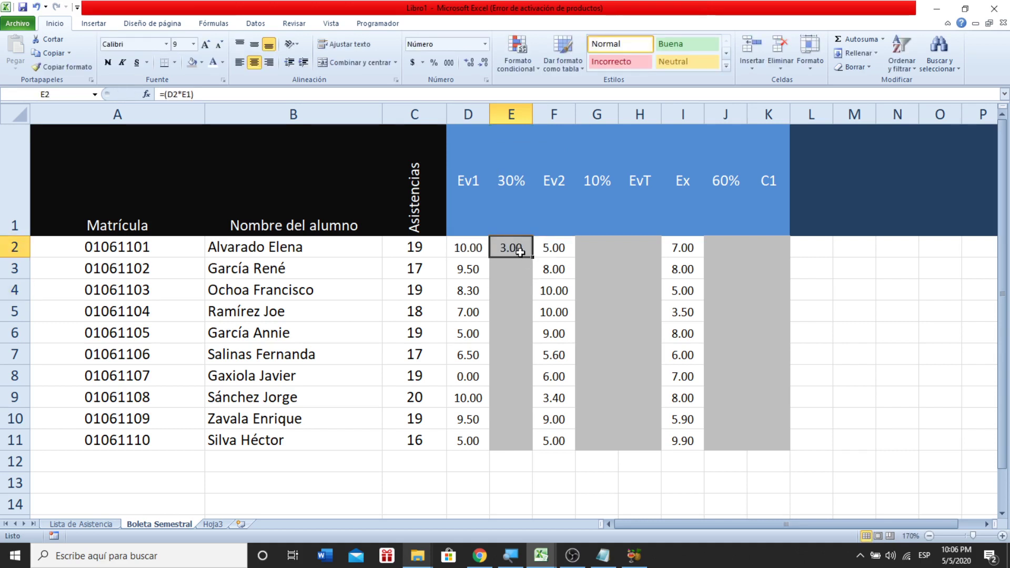
- Fill E2's formula down to E11, adjust column E's width, and switch to Lista de Asistencia
left_click_drag(534, 257, 531, 447)
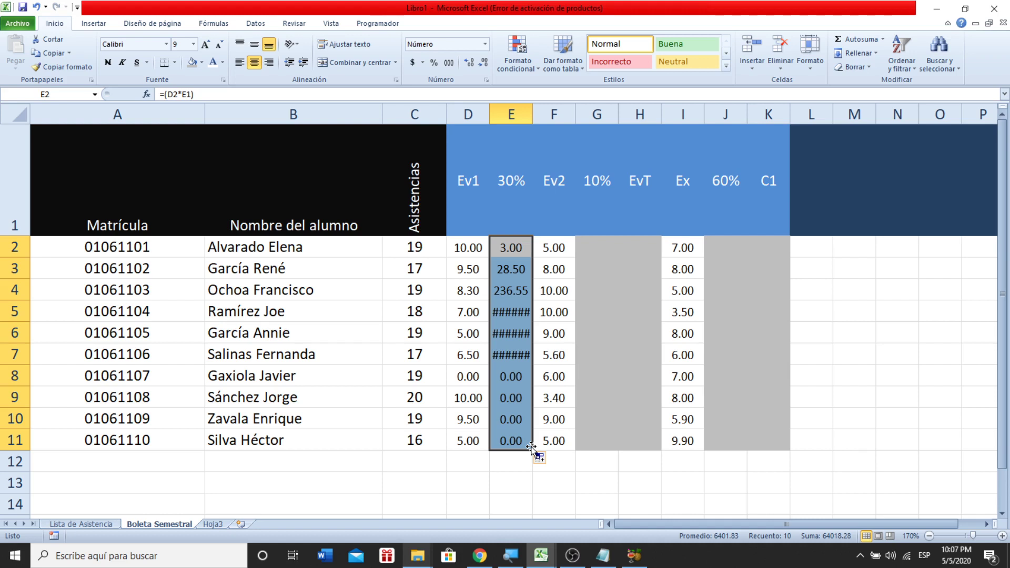
double_click(532, 118)
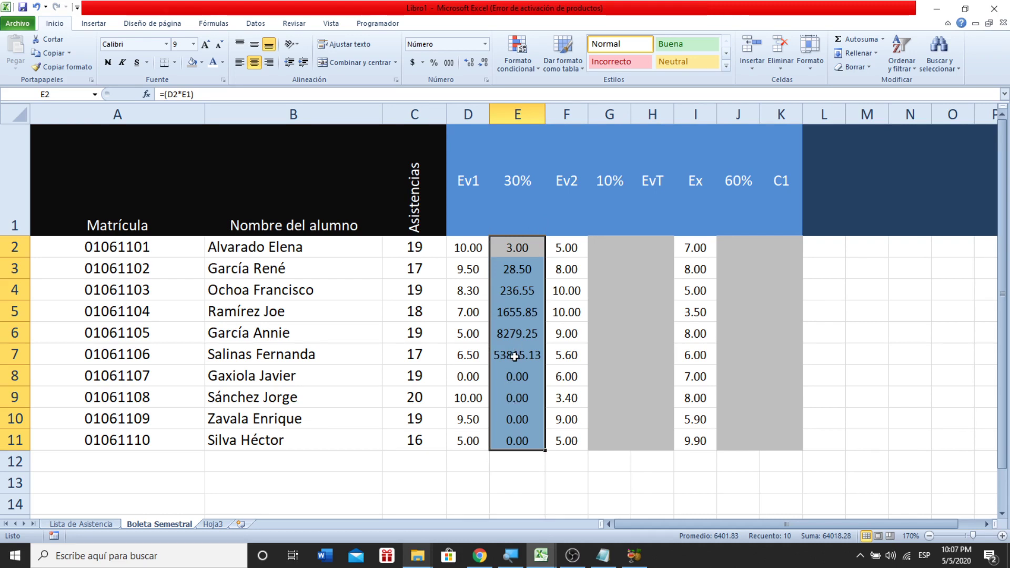
left_click(515, 356)
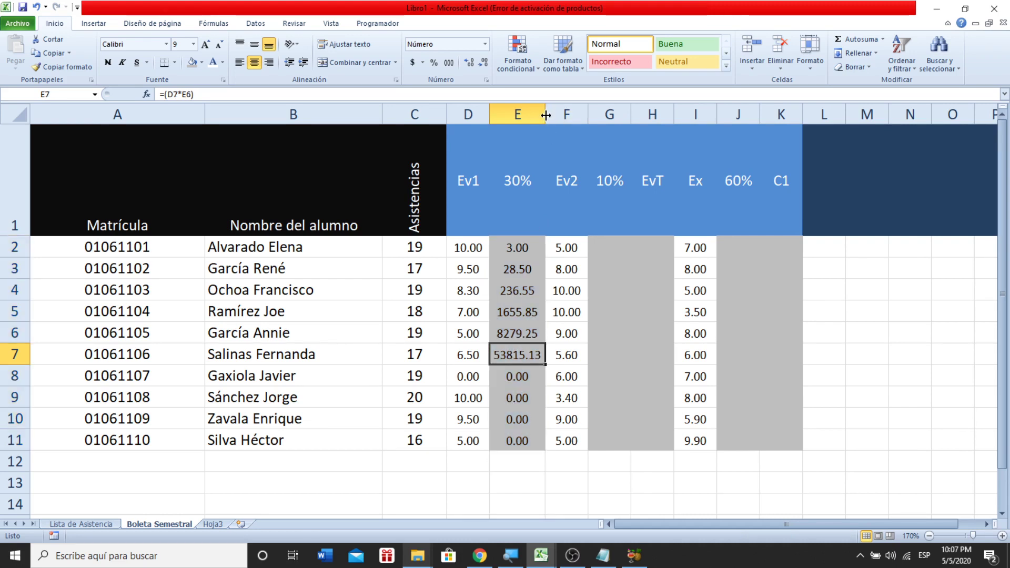
left_click_drag(546, 114, 539, 118)
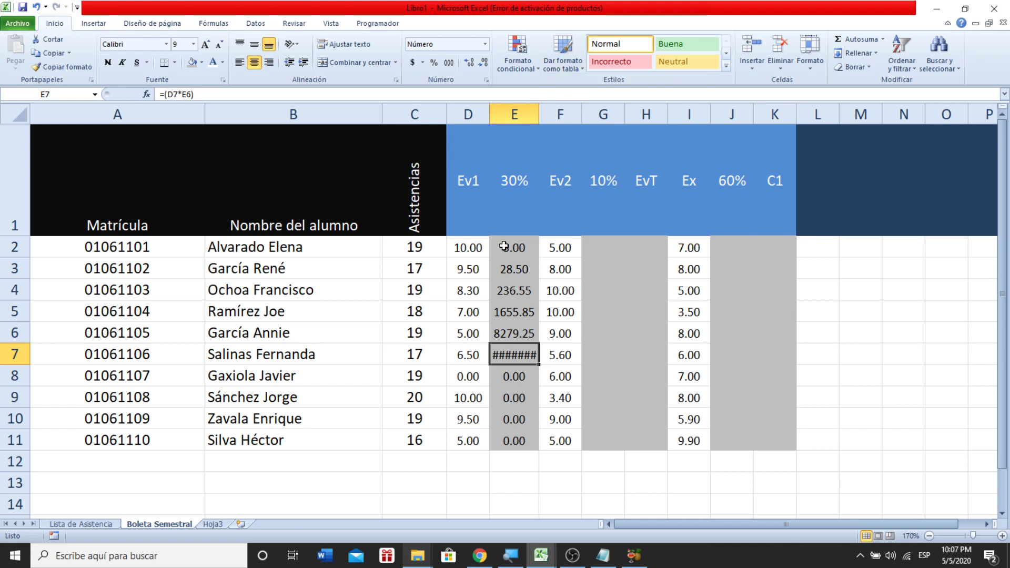
left_click(96, 528)
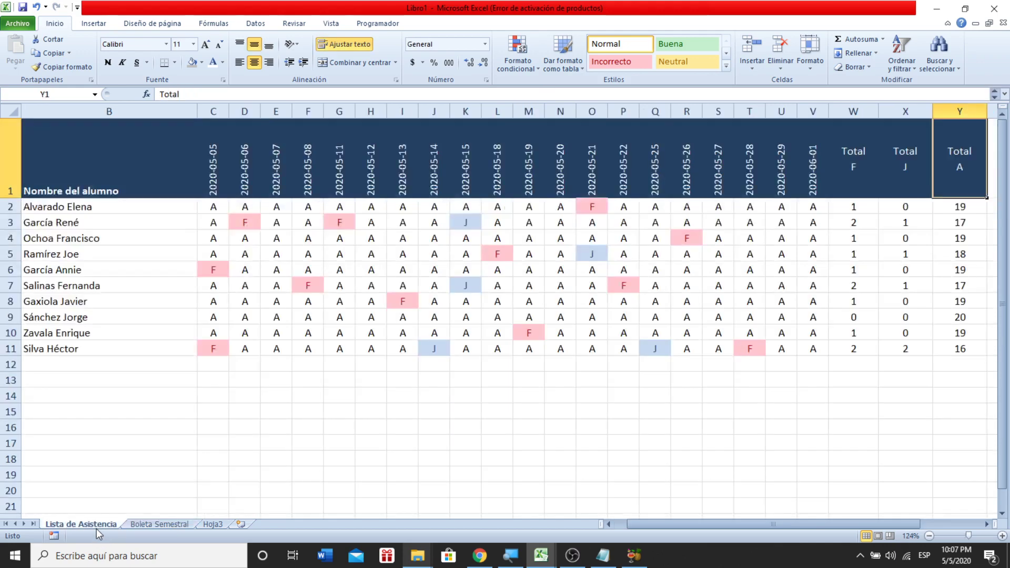
- Inspect the CONTAR.SI absence formulas in W2, W3, W4 and W10, then return to Boleta Semestral
double_click(859, 208)
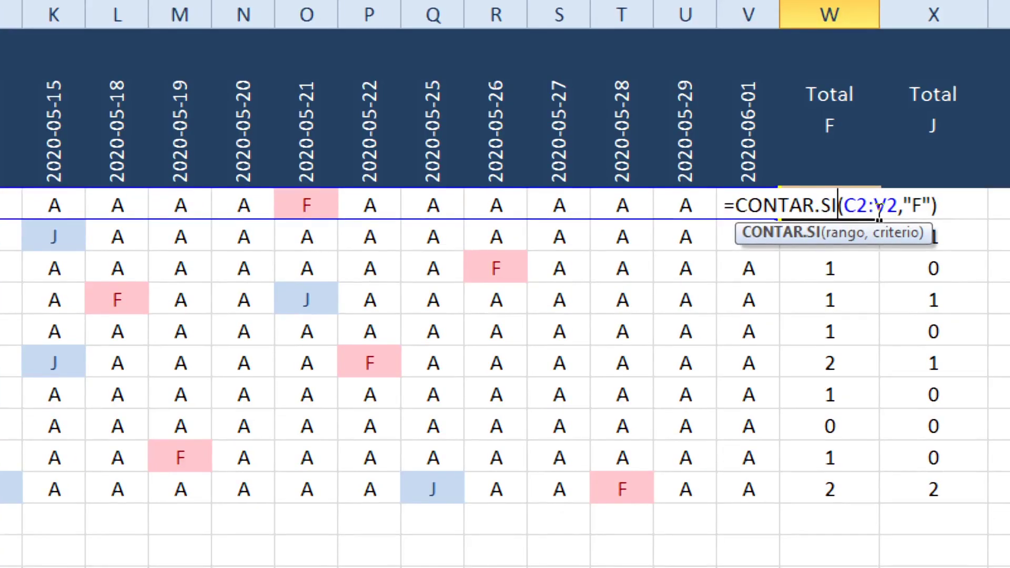
key("Return")
double_click(856, 237)
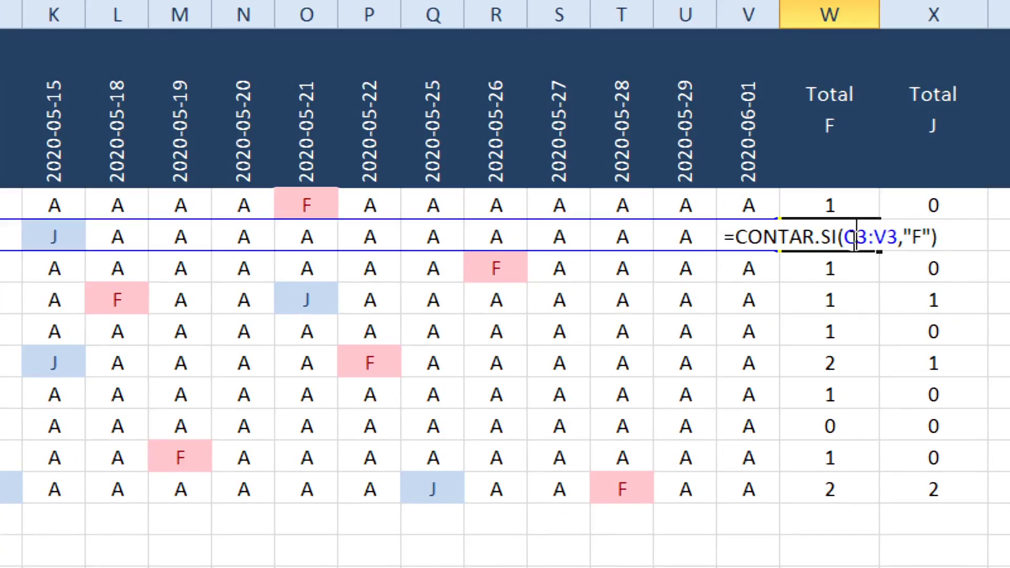
key("Return")
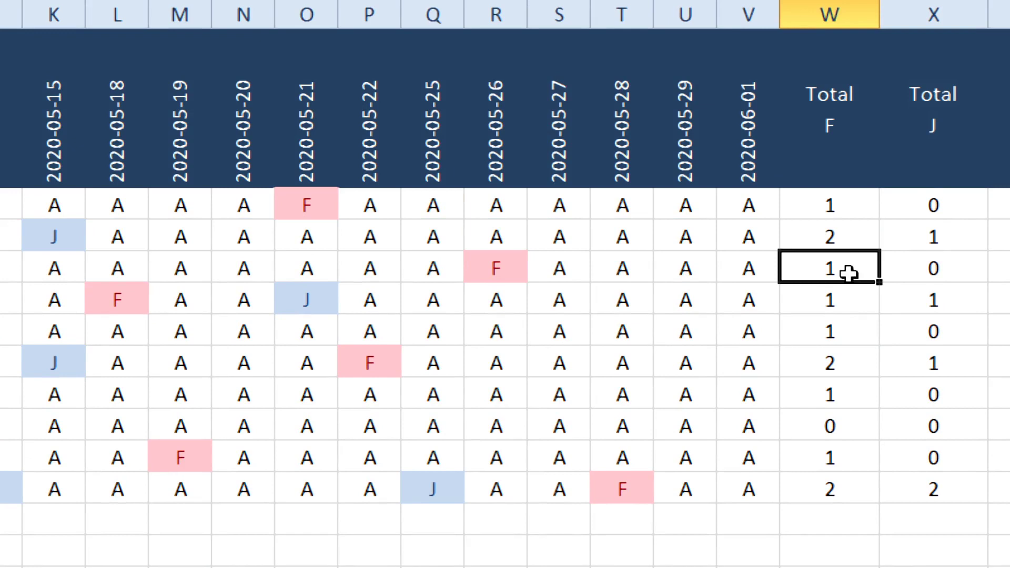
double_click(847, 268)
key("Return")
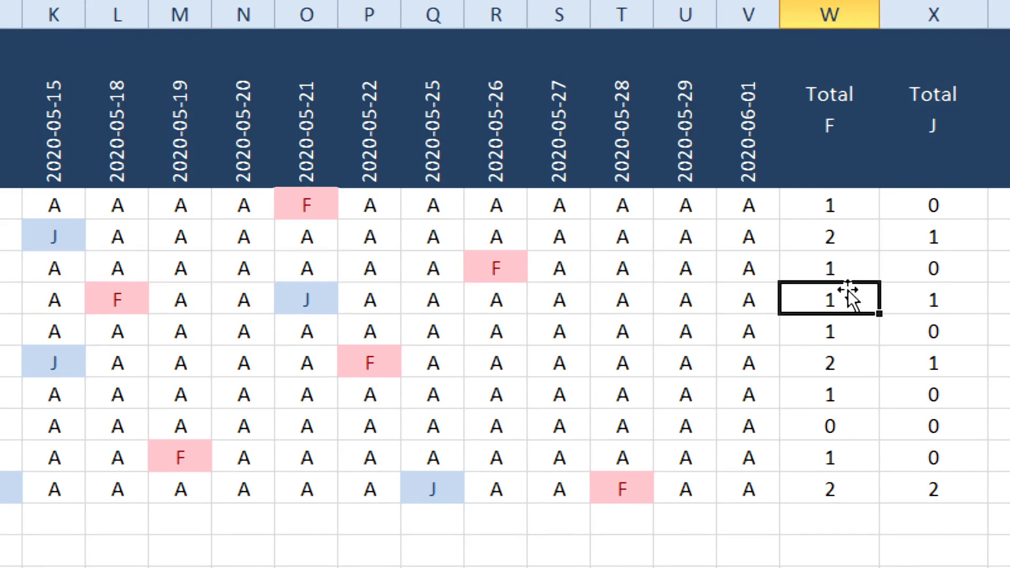
double_click(855, 458)
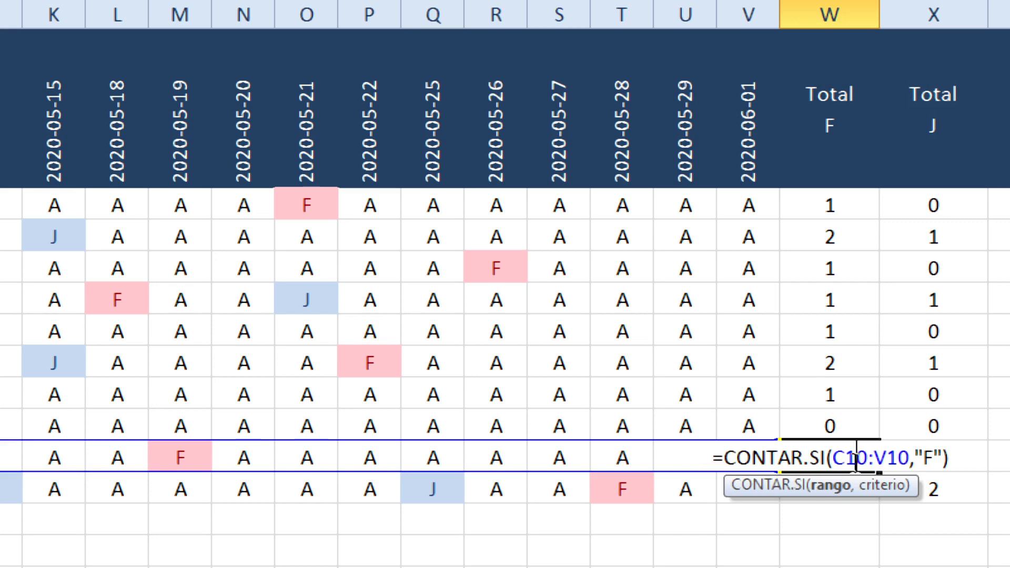
key("Return")
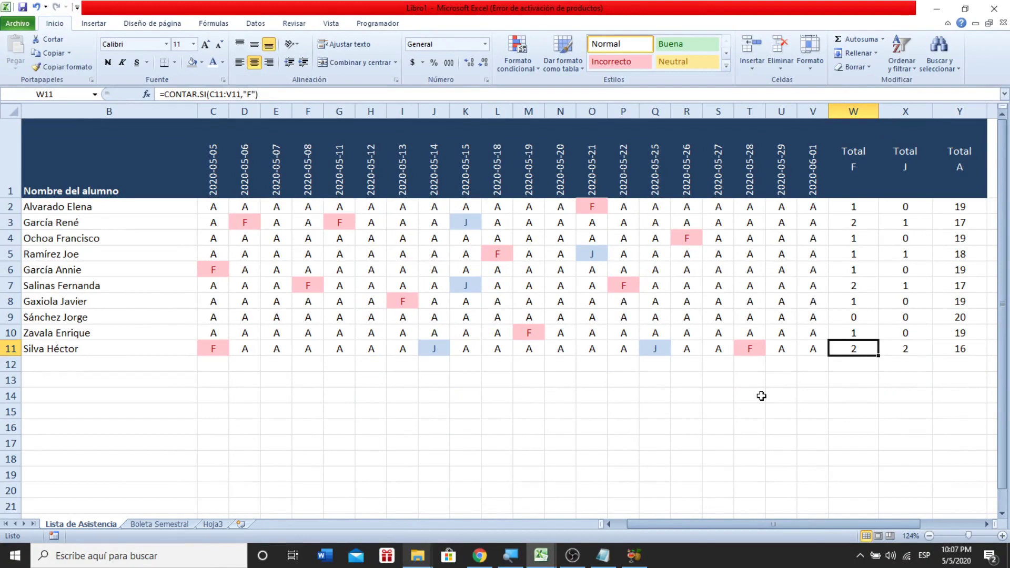
left_click(167, 525)
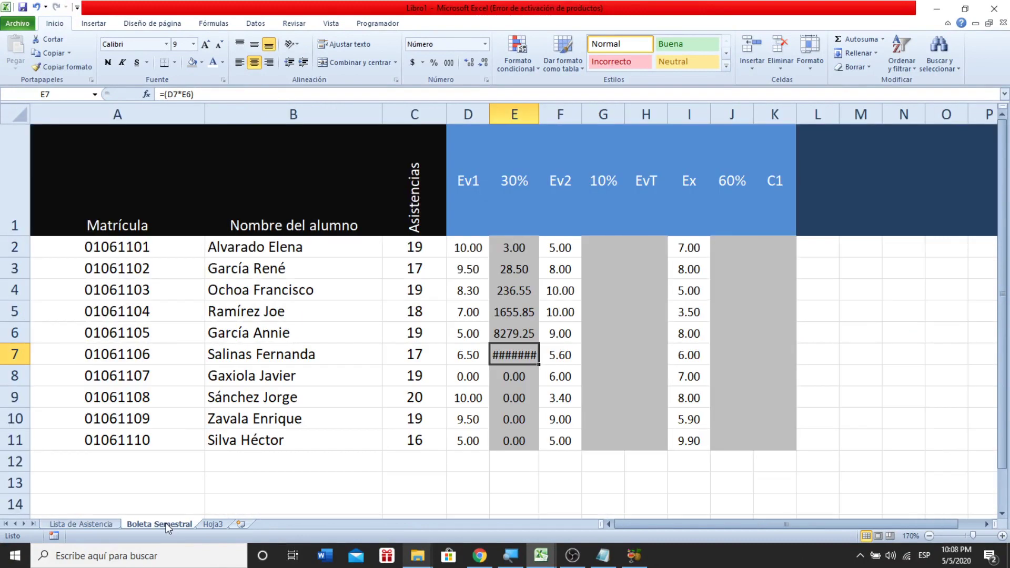
double_click(511, 248)
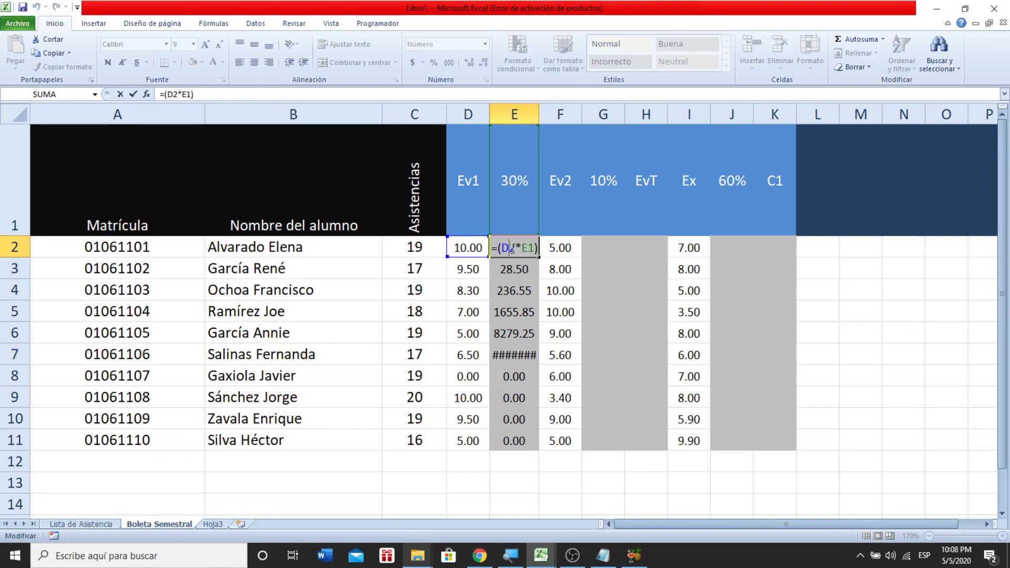
key("Return")
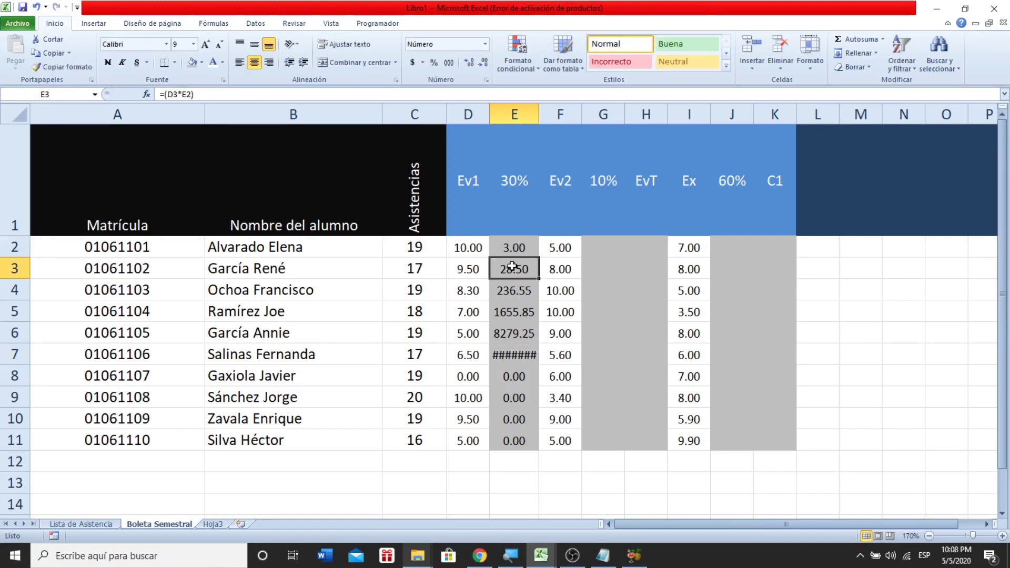
double_click(512, 267)
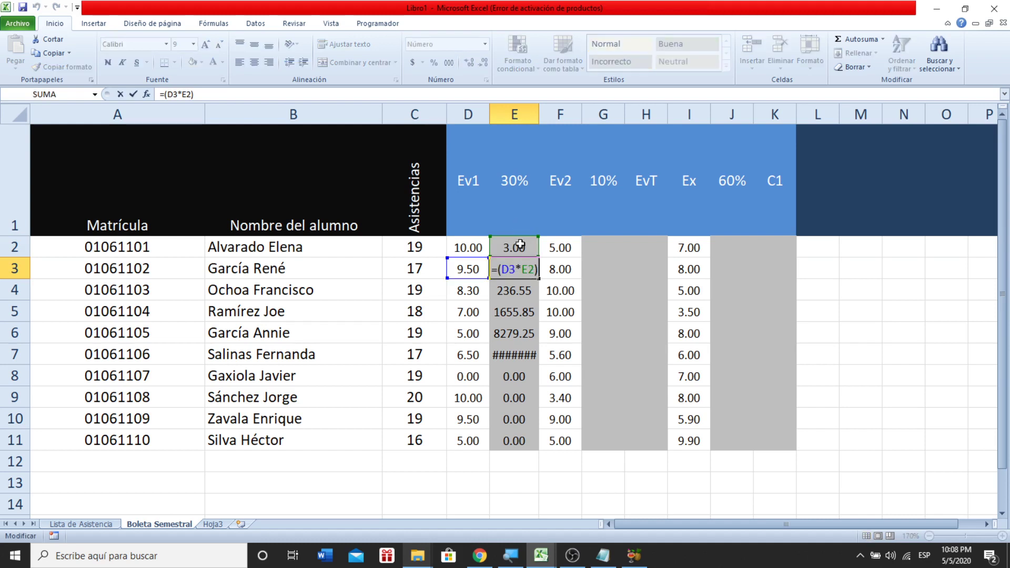
key("Return")
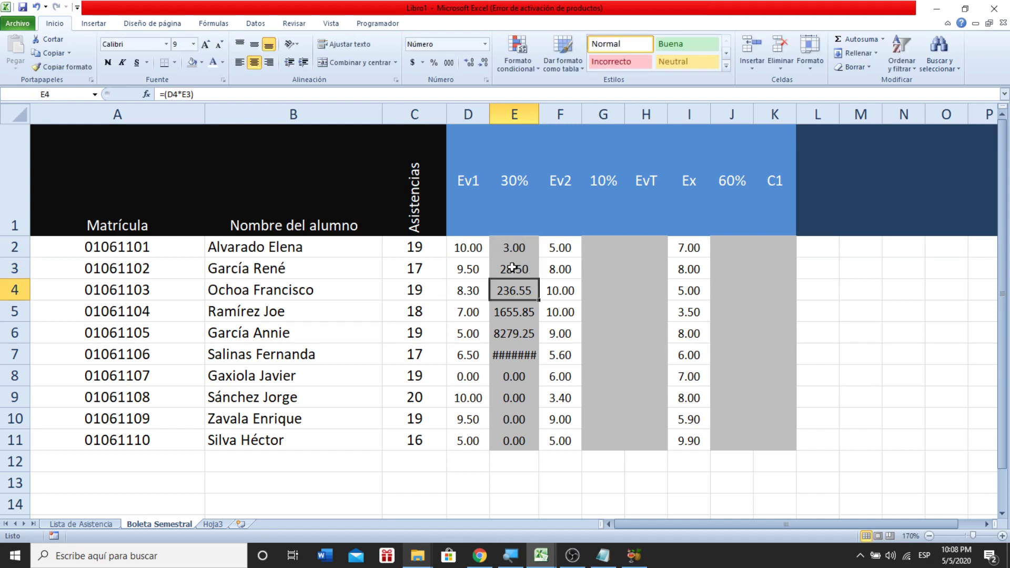
double_click(510, 291)
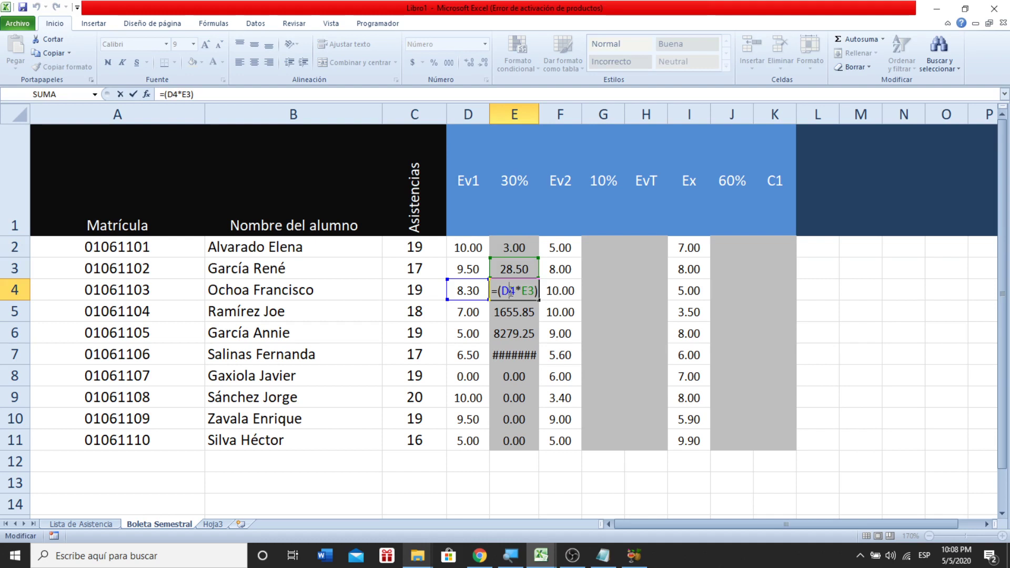
key("Return")
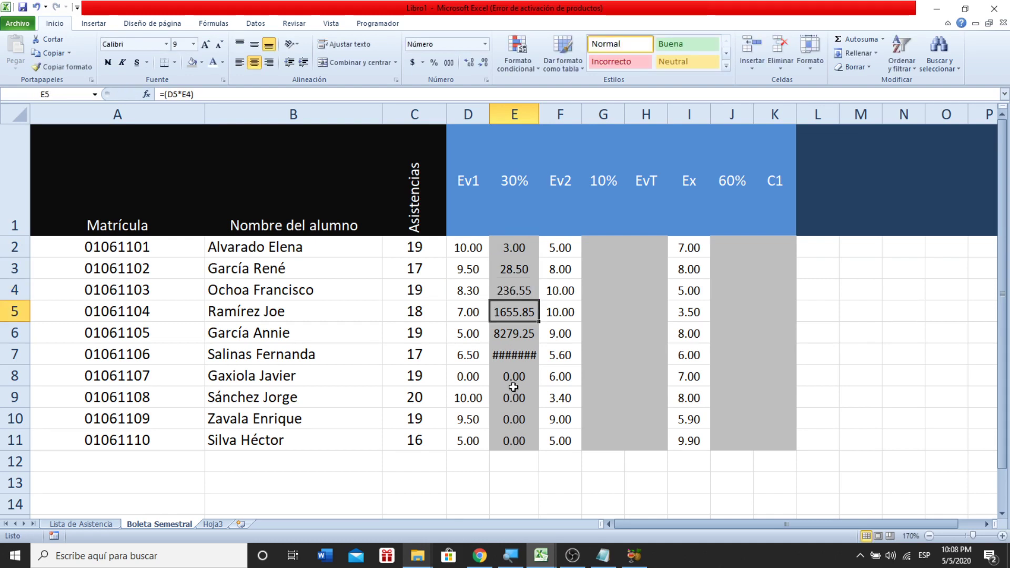
double_click(514, 376)
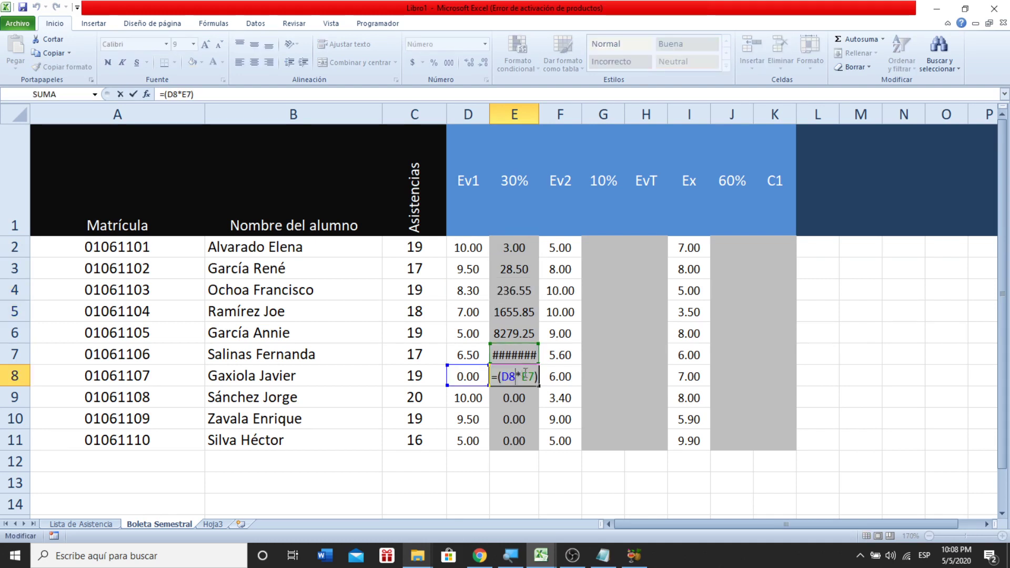
key("Return")
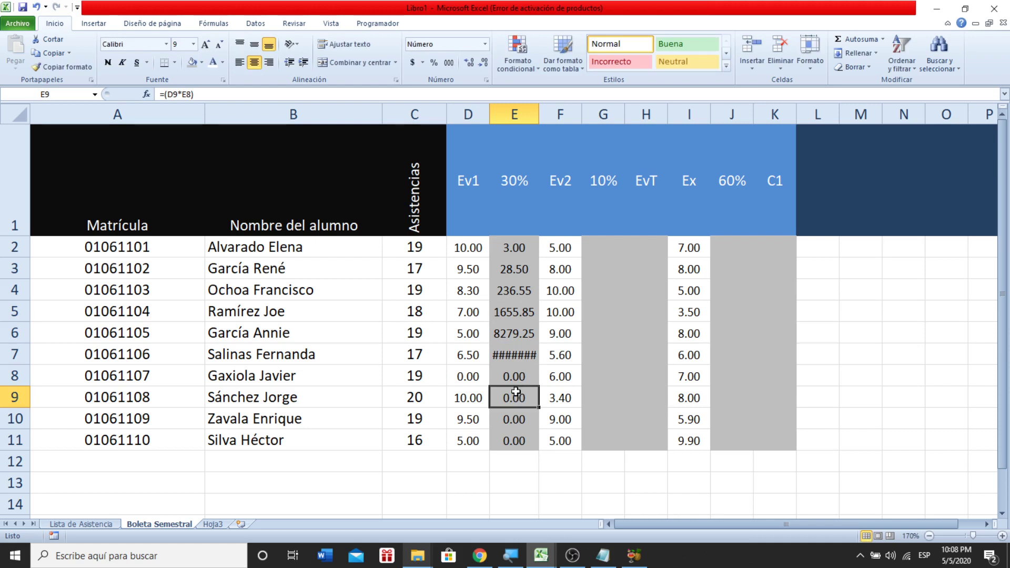
double_click(515, 395)
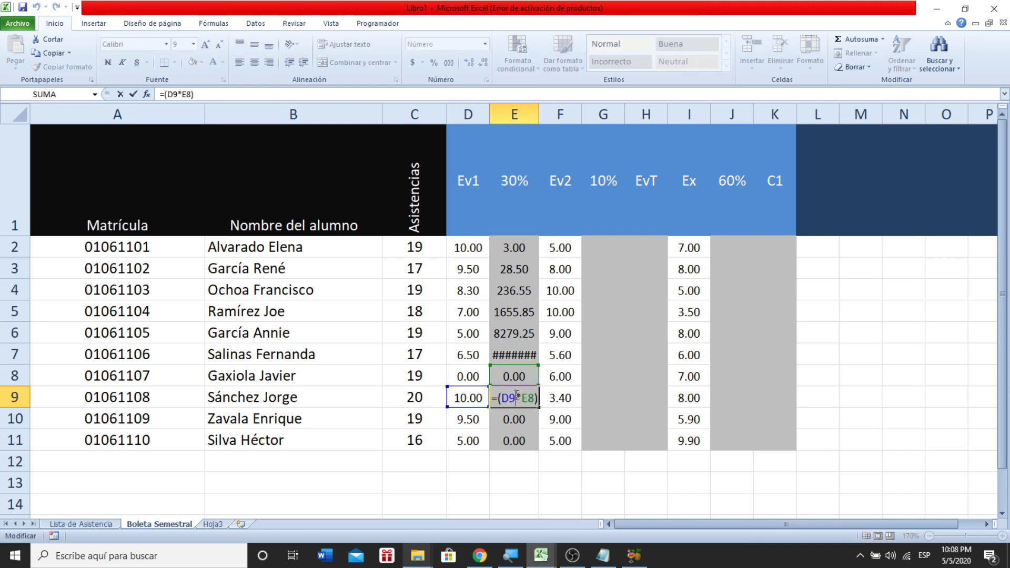
key("Return")
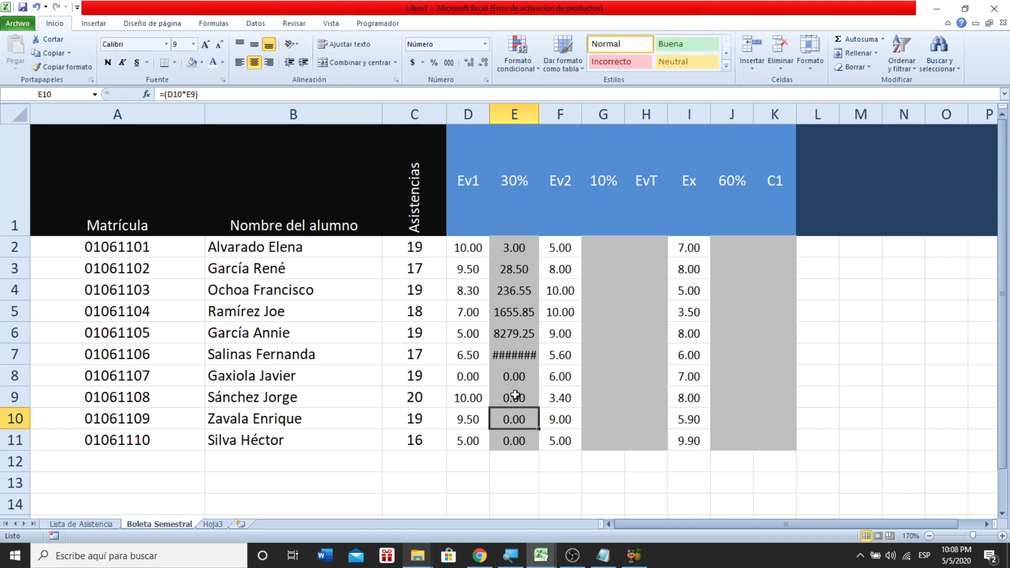
left_click(511, 186)
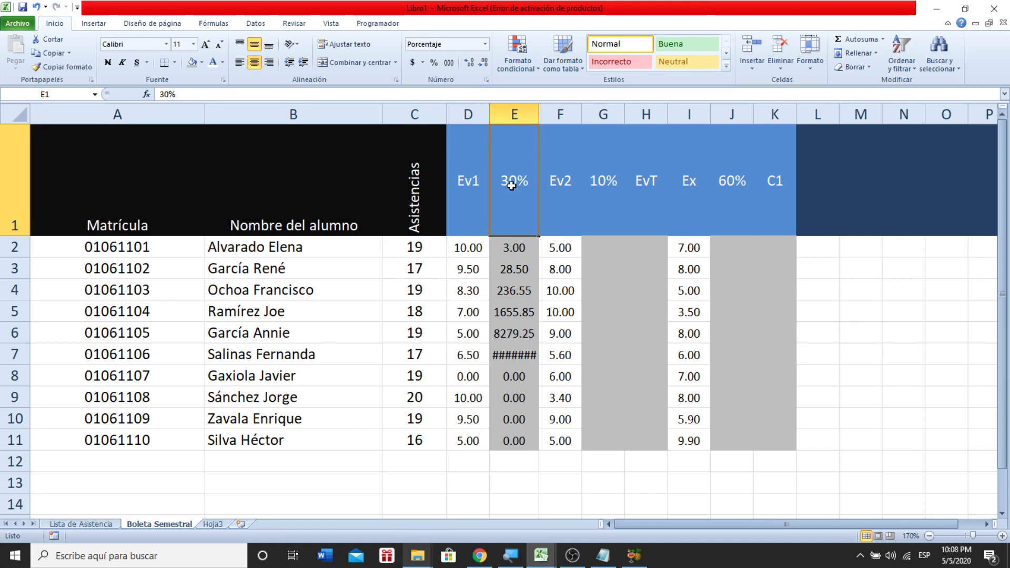
- Change E2's formula to =(D2*$E$1) so the 30% weight stays locked, giving 3.00
double_click(509, 246)
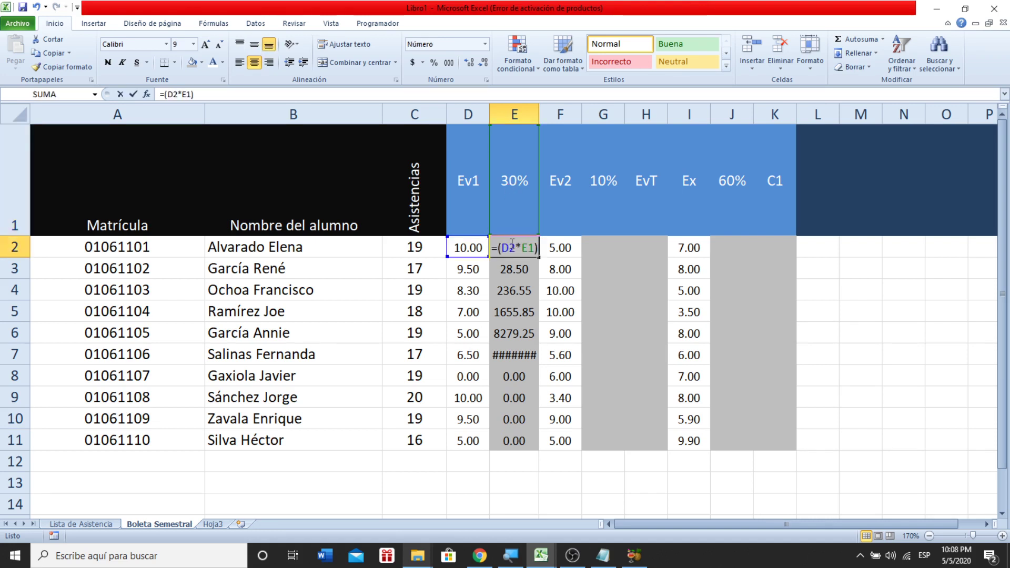
left_click(529, 247)
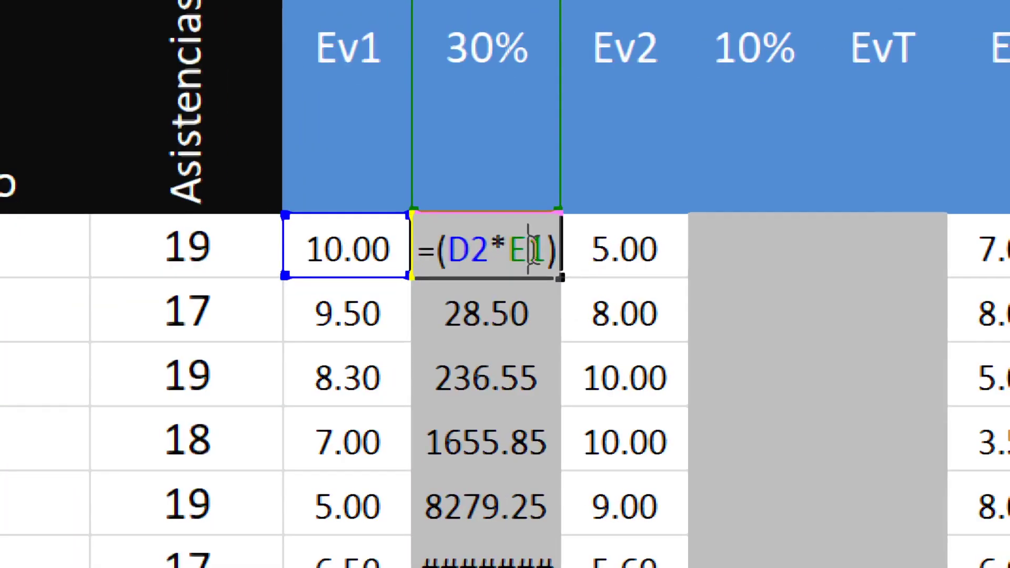
key("F4")
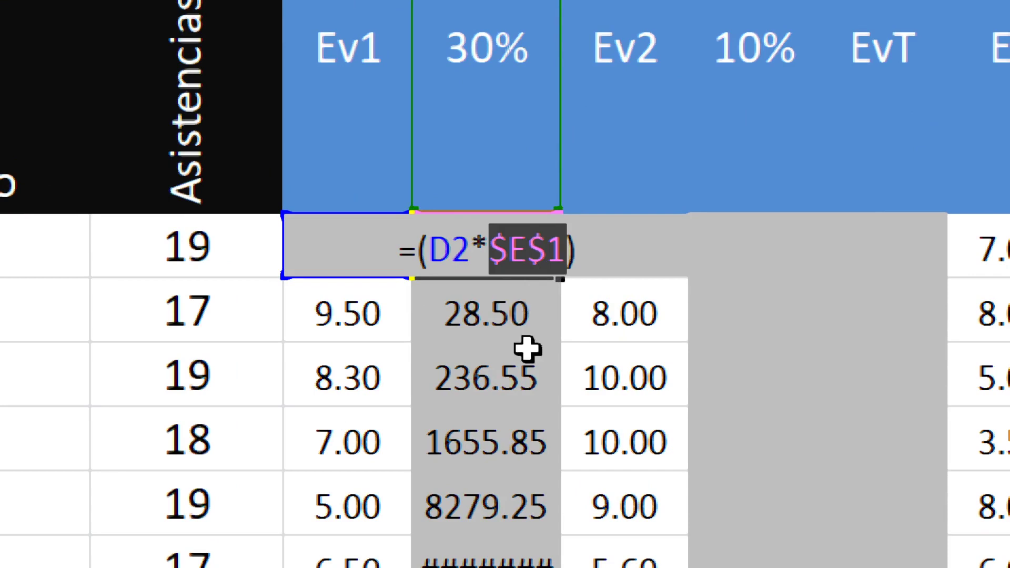
left_click(526, 245)
key("F4")
key("F4")
key("F4")
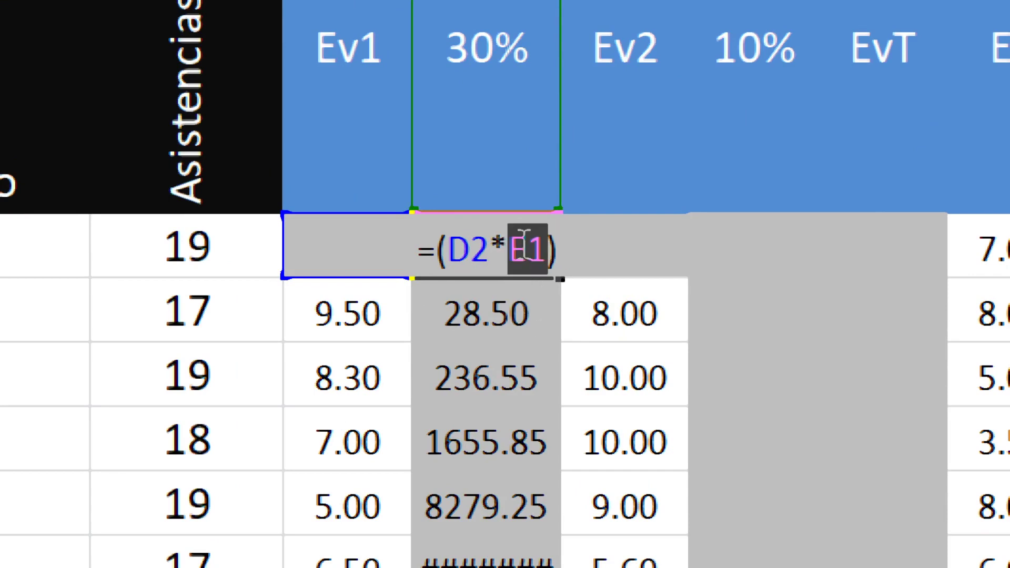
key("Left")
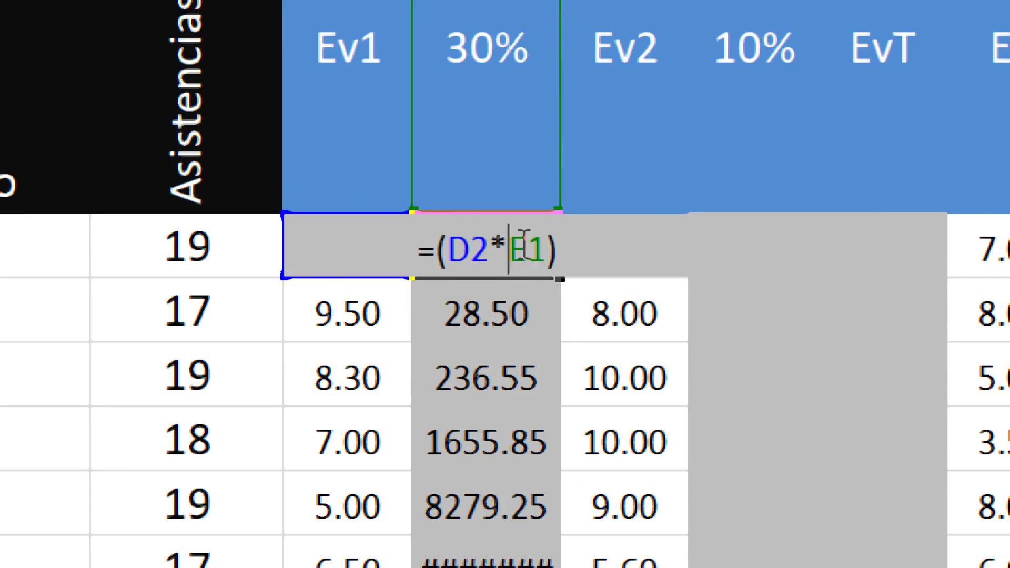
type("$")
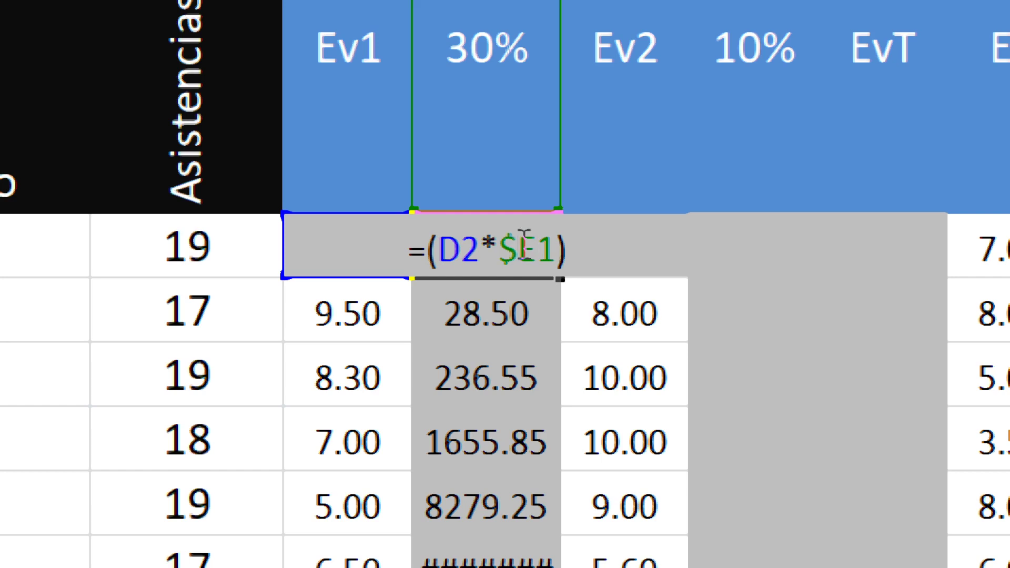
key("Right")
type("$")
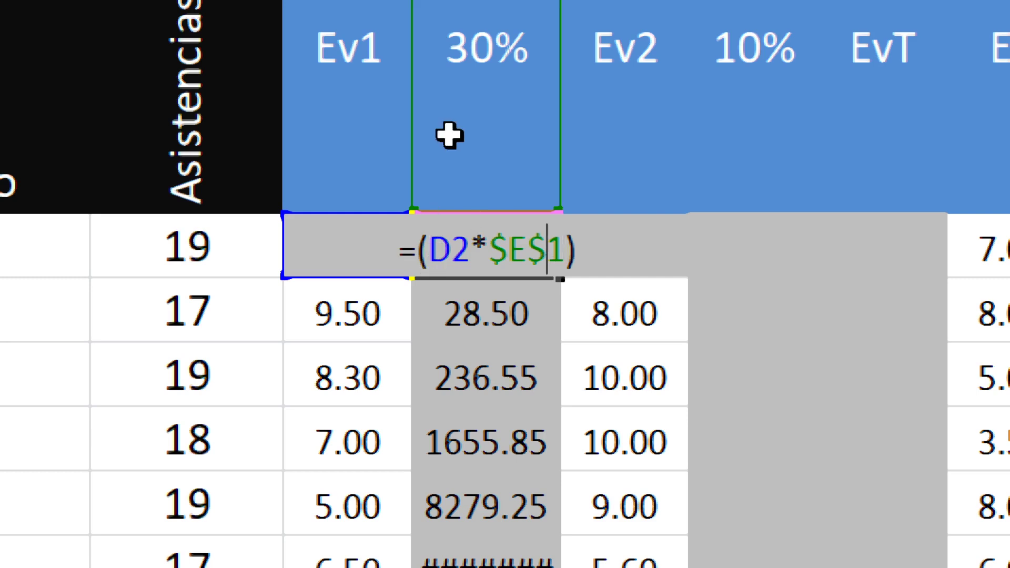
key("Return")
left_click(509, 258)
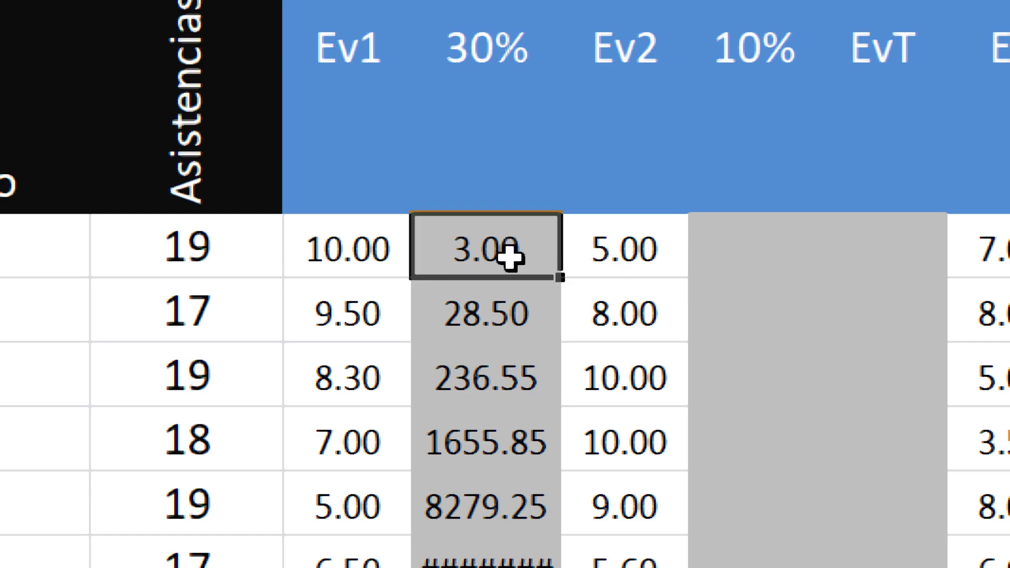
mouse_move(561, 279)
left_mouse_down()
mouse_move(541, 567)
mouse_move(555, 567)
left_mouse_up()
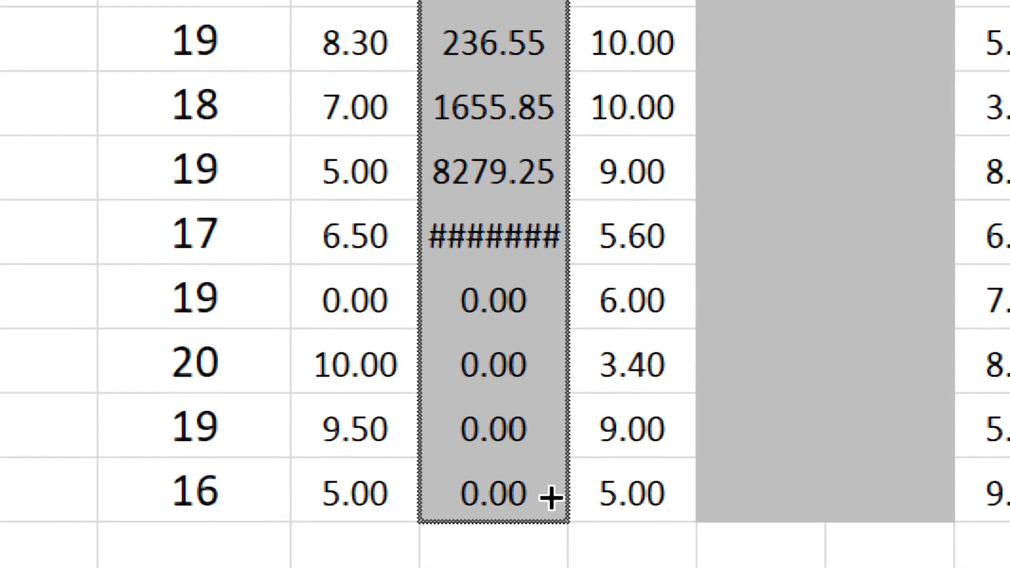
left_click_drag(551, 498, 549, 494)
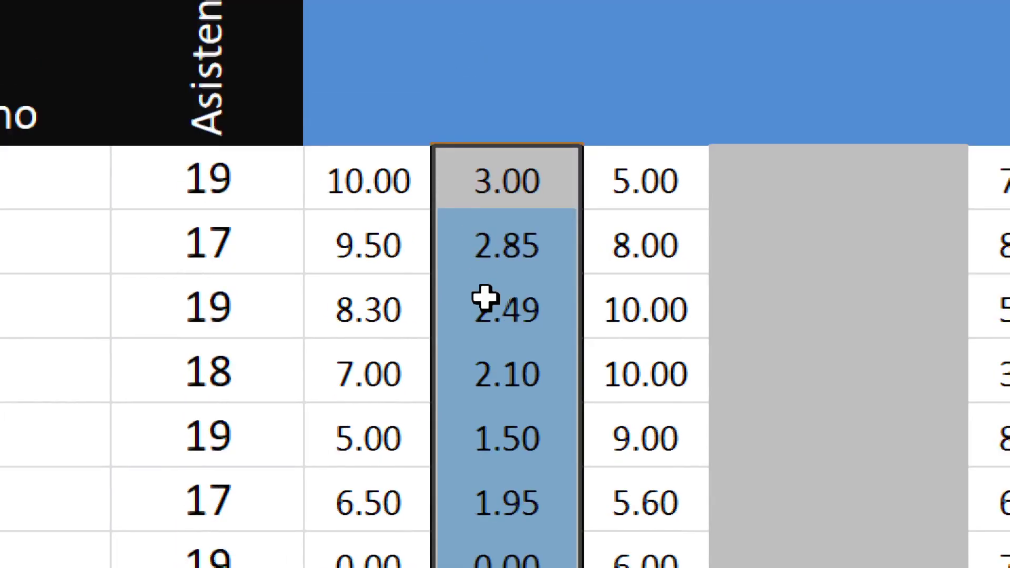
left_click(488, 264)
double_click(488, 264)
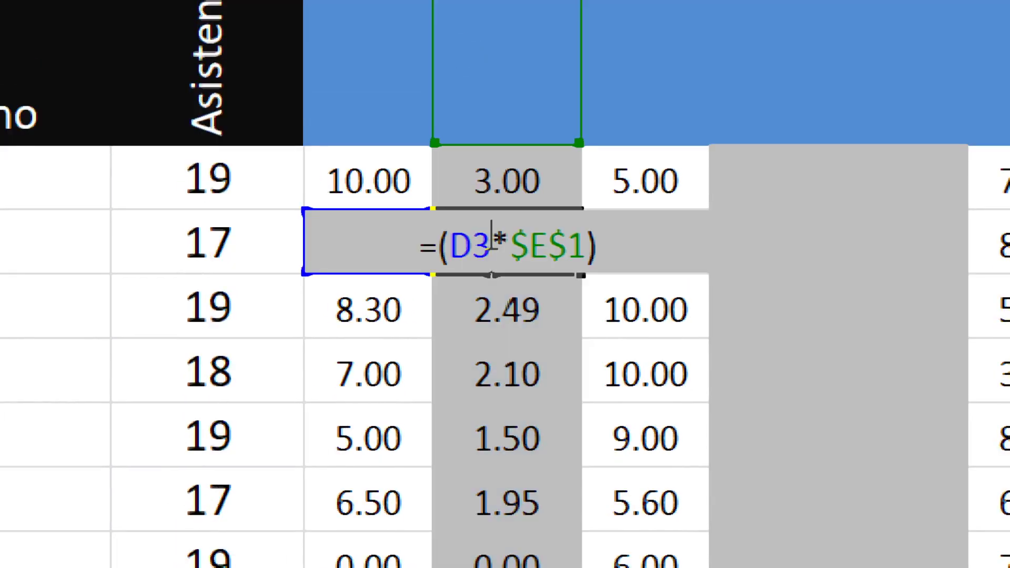
key("Return")
double_click(489, 294)
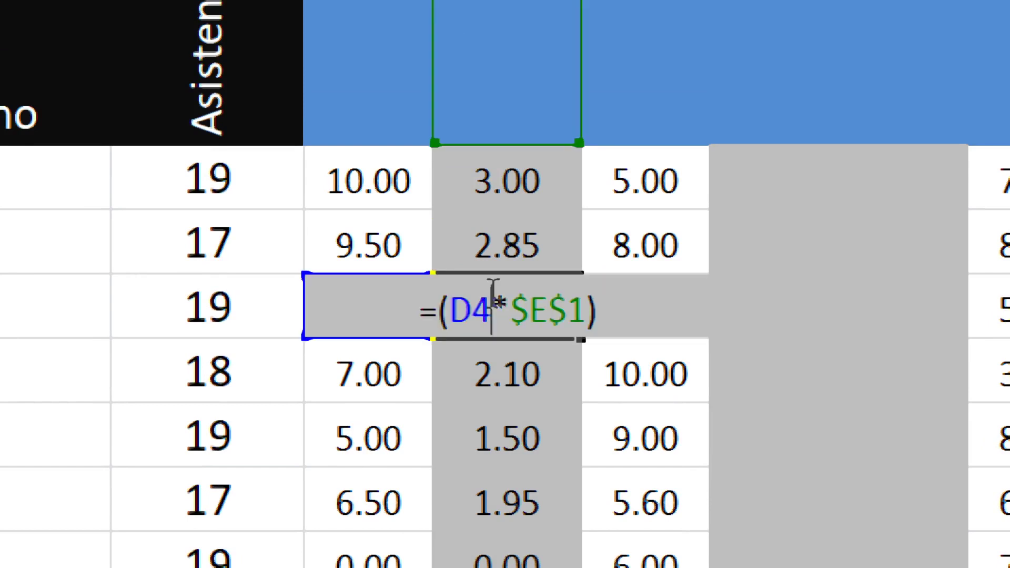
key("Return")
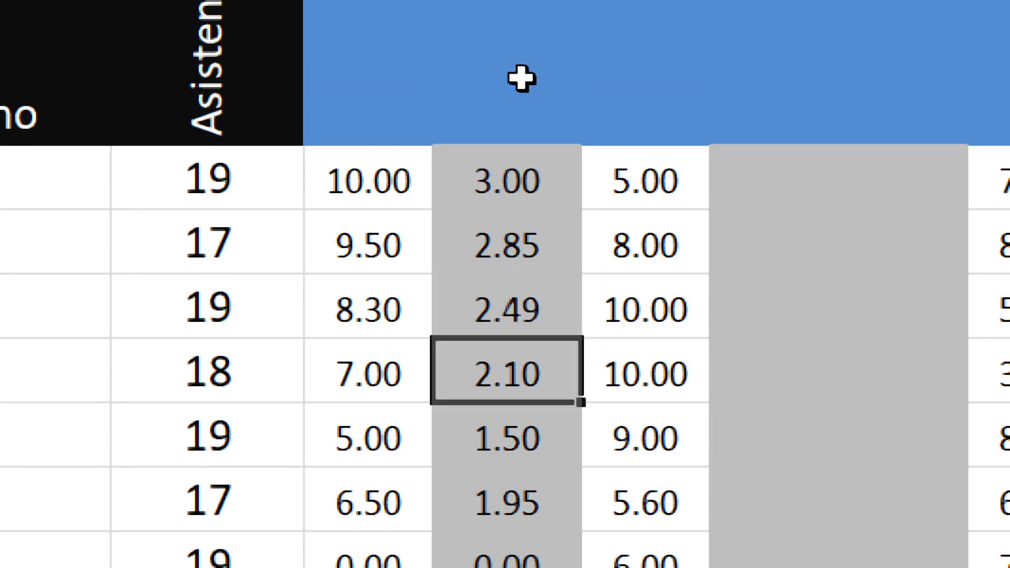
double_click(502, 191)
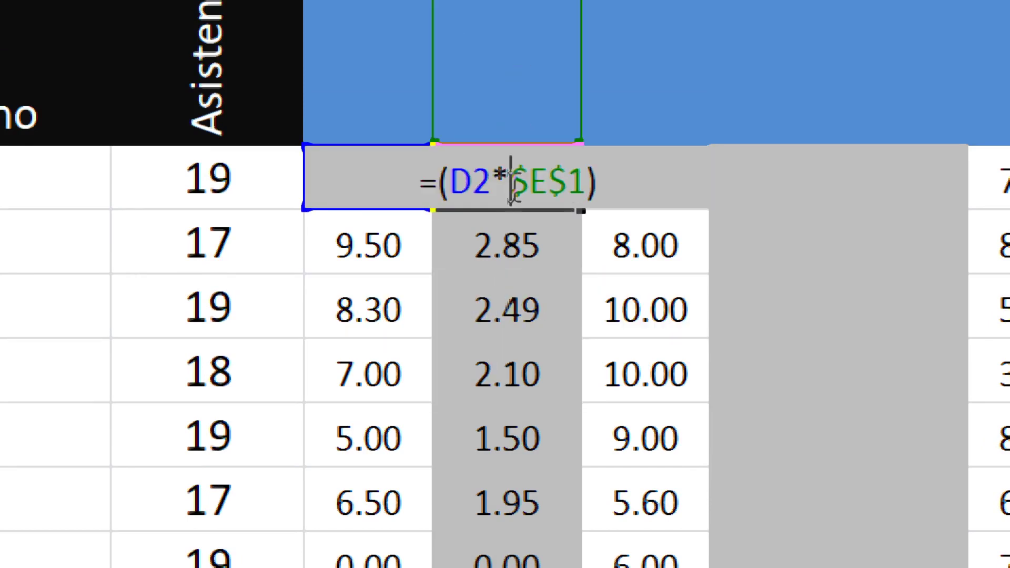
- Remove the $ signs from E2's formula and fill it down to show the shifted relative reference
left_click_drag(510, 185, 569, 185)
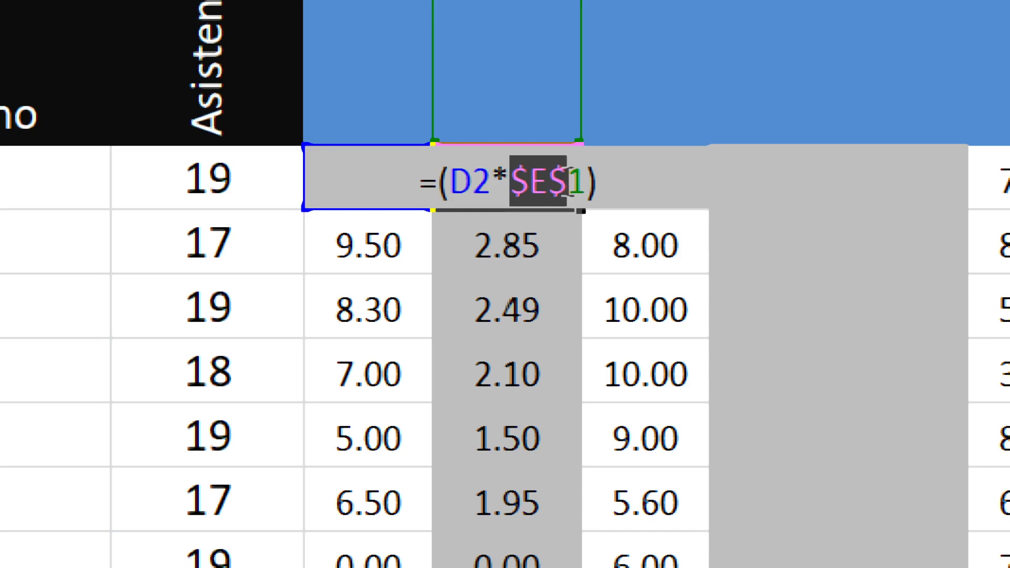
key("Return")
double_click(564, 181)
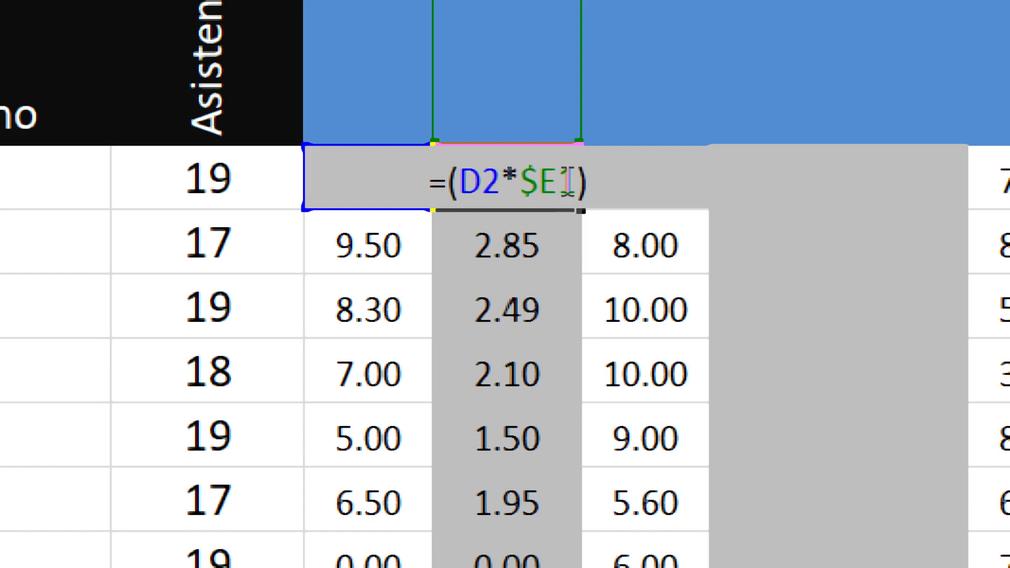
key("Left")
key("BackSpace")
key("Return")
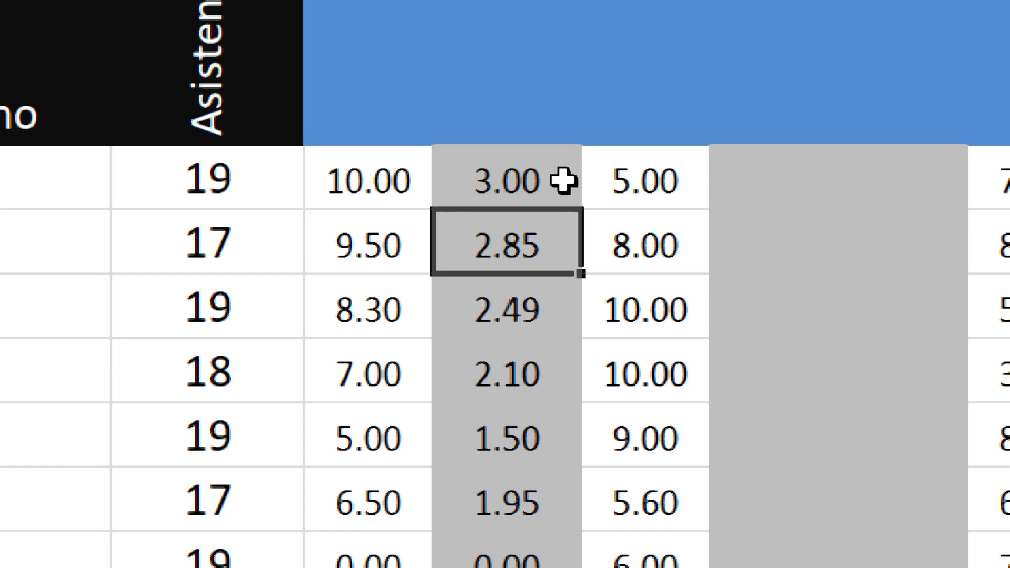
left_click(563, 181)
double_click(582, 210)
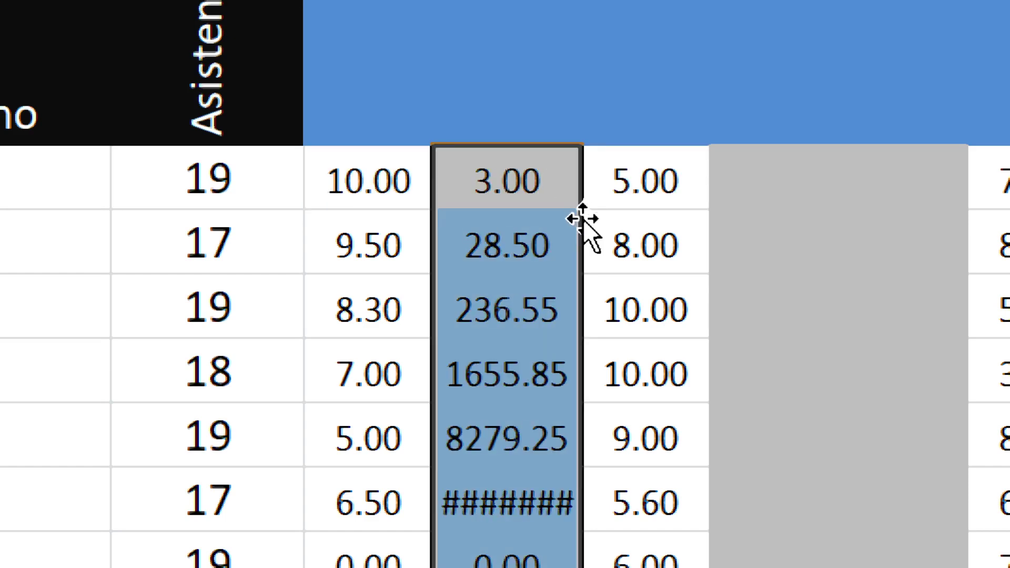
double_click(497, 246)
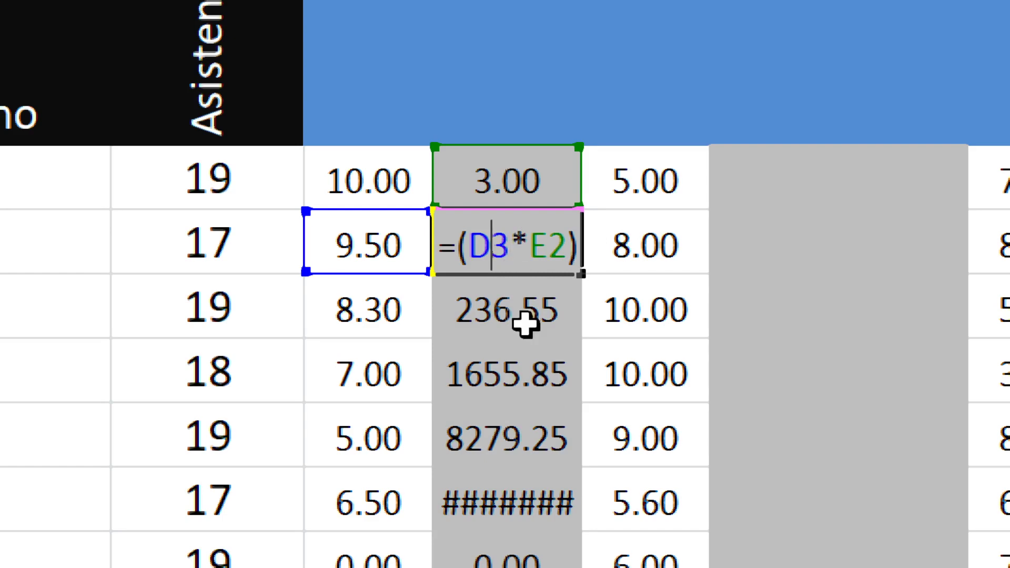
key("Return")
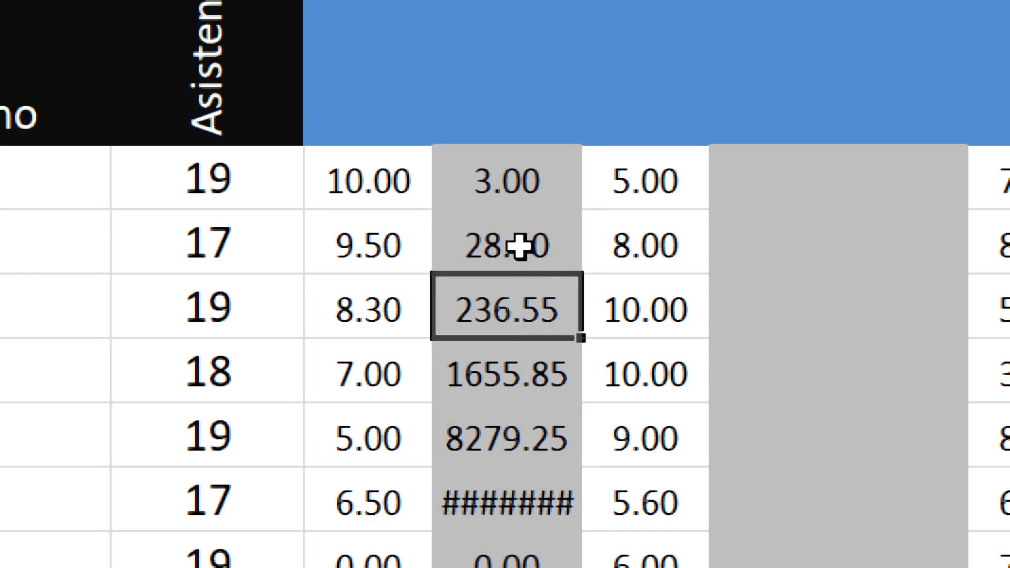
- Restore $E$1 in E2's formula, refill the 30% column, then bring Chrome forward
double_click(514, 179)
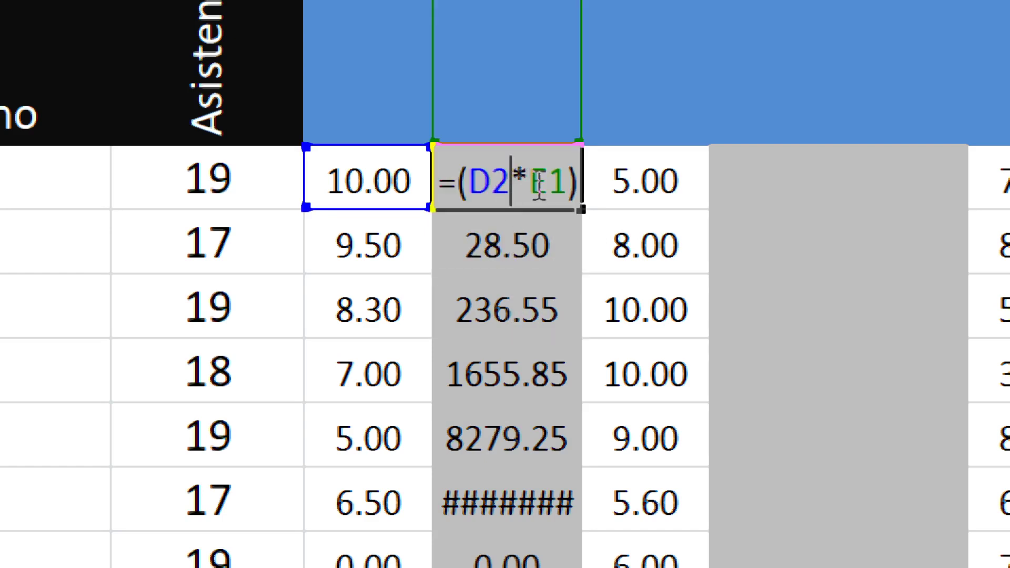
left_click(537, 187)
key("F4")
key("Return")
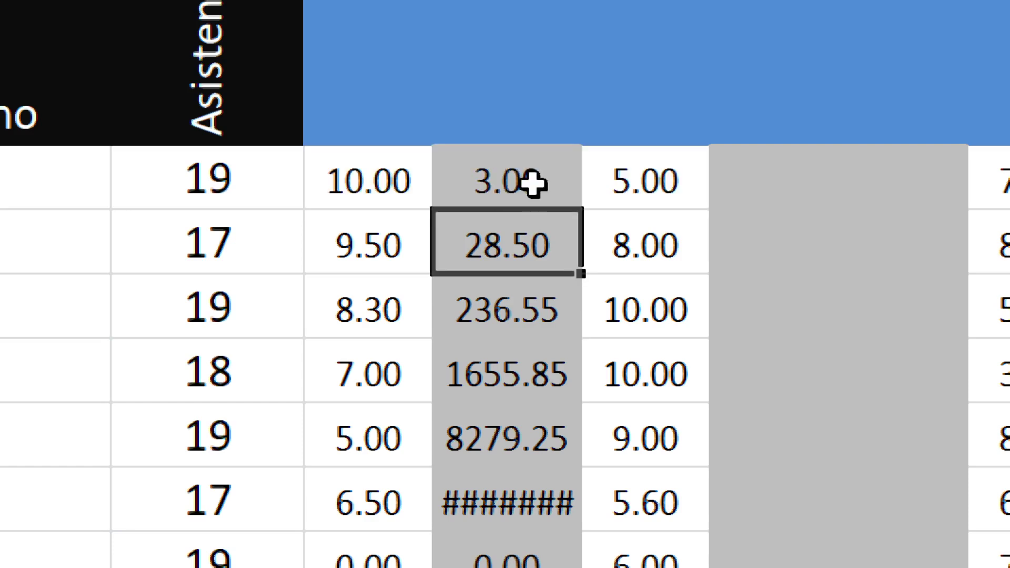
left_click(533, 185)
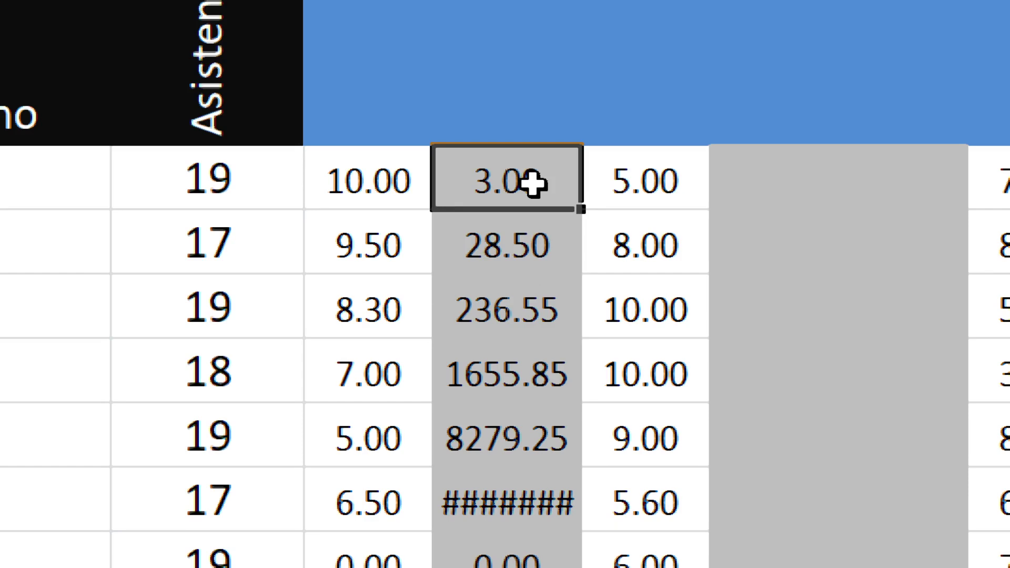
double_click(580, 208)
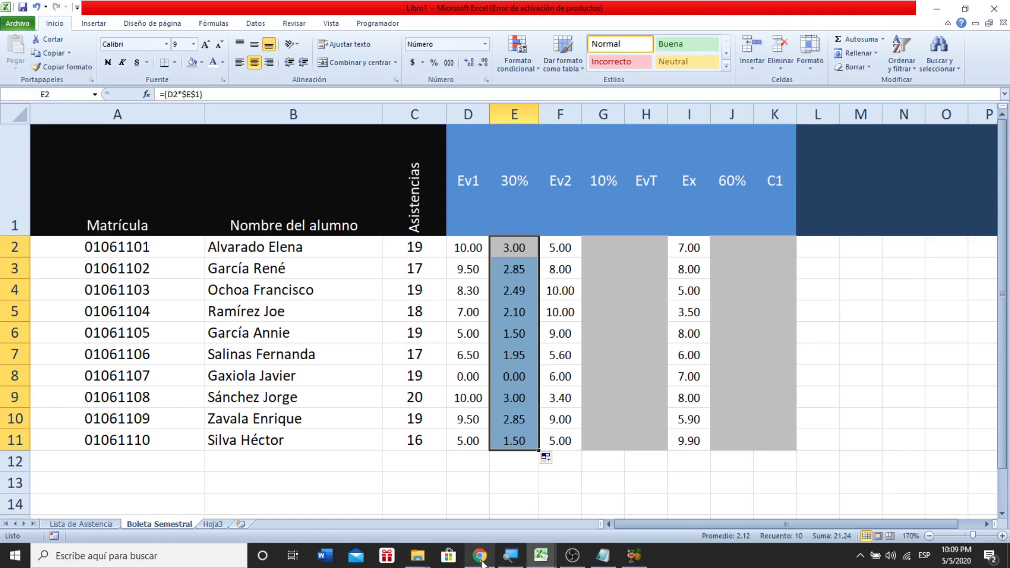
left_click(480, 556)
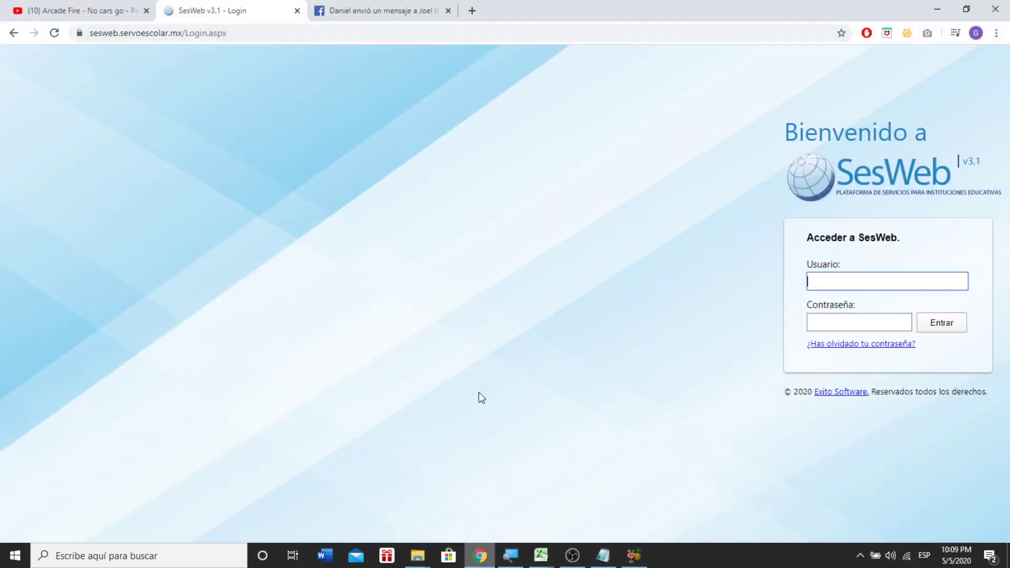
- Search Google for 'referencia absoluta en excel' in a new Chrome tab
left_click(473, 10)
type("googñ")
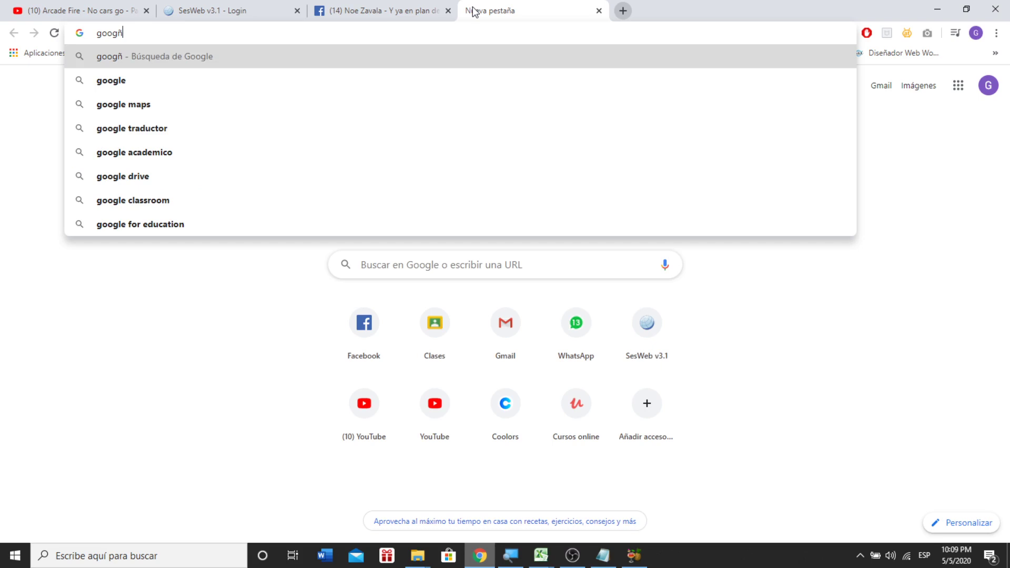
key("BackSpace")
key("BackSpace")
key("BackSpace")
key("BackSpace")
key("BackSpace")
type("refe")
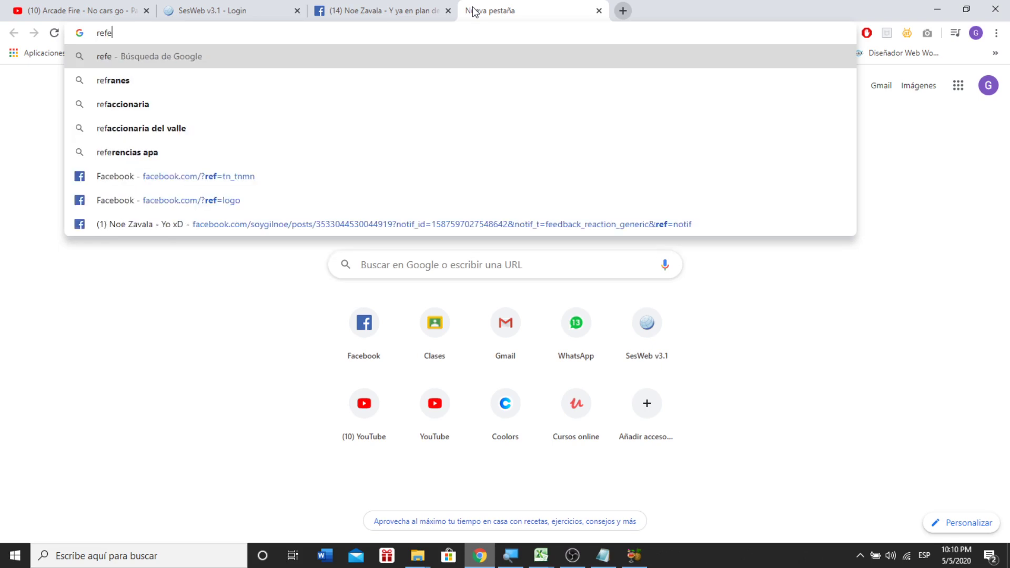
type("rencia absoluta")
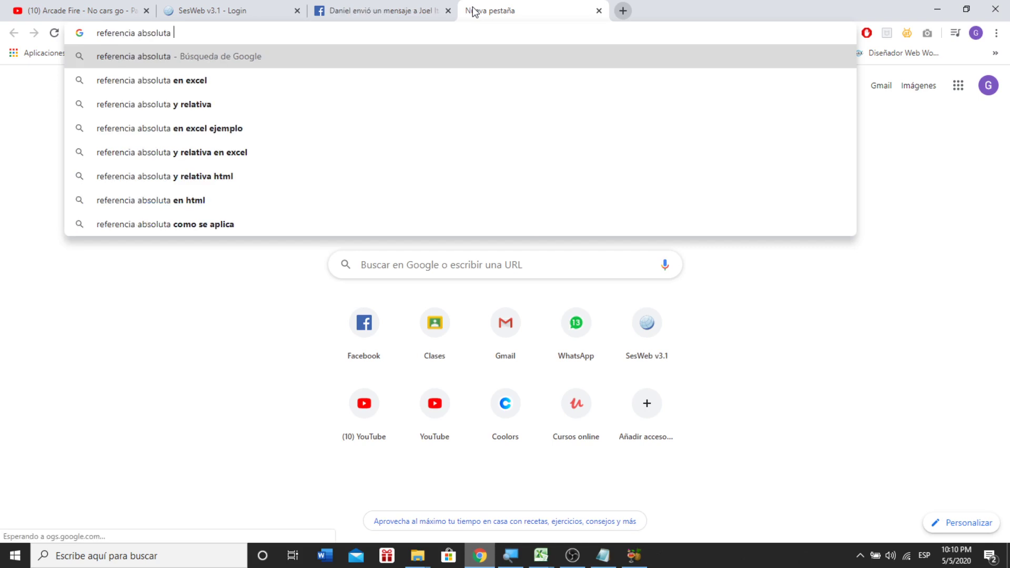
key("Down")
key("Return")
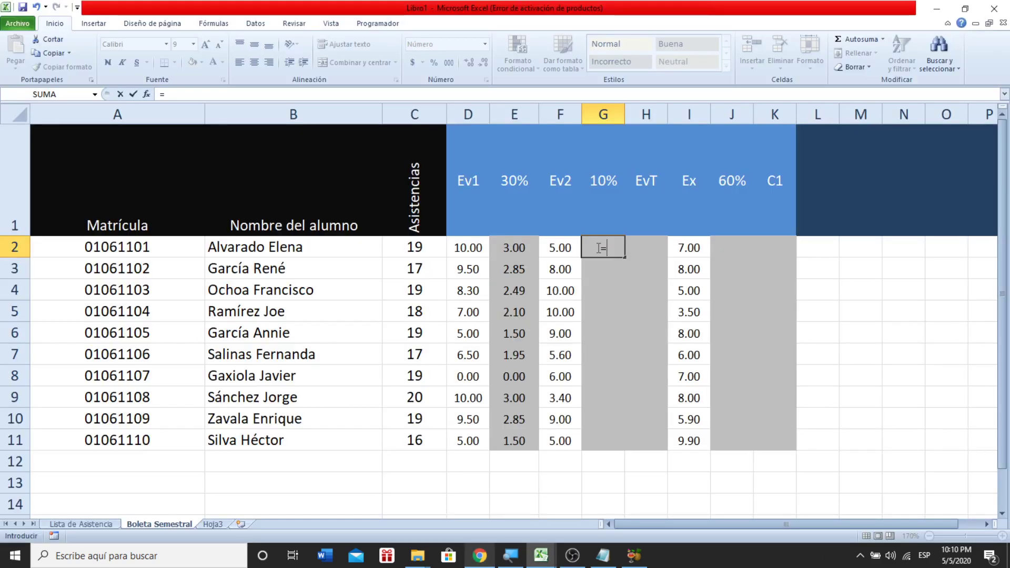
- Enter =(F2*$G$1) in G2 and fill it down the 10% column to row 11
type("(")
left_click(561, 247)
type("*")
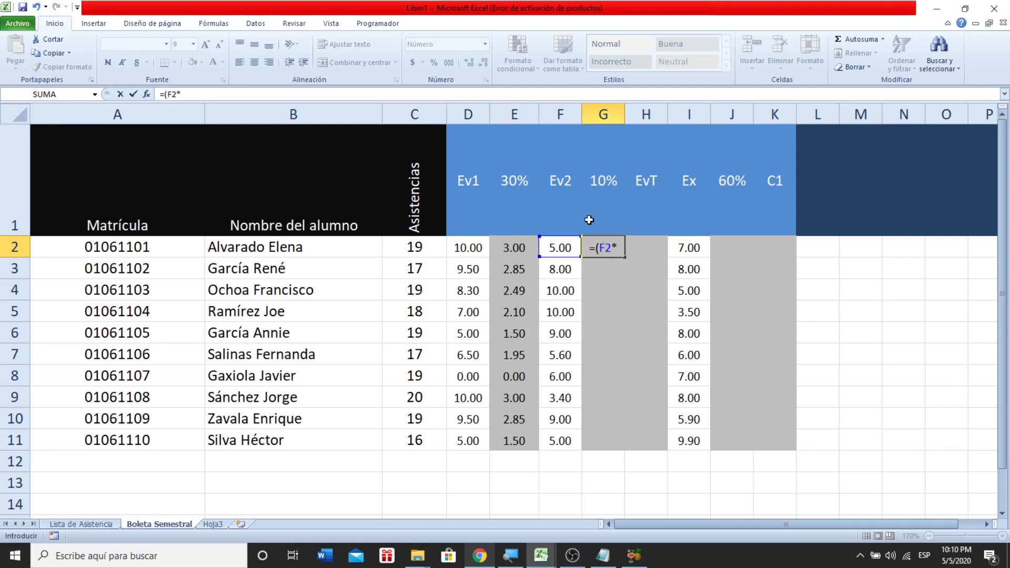
left_click(589, 220)
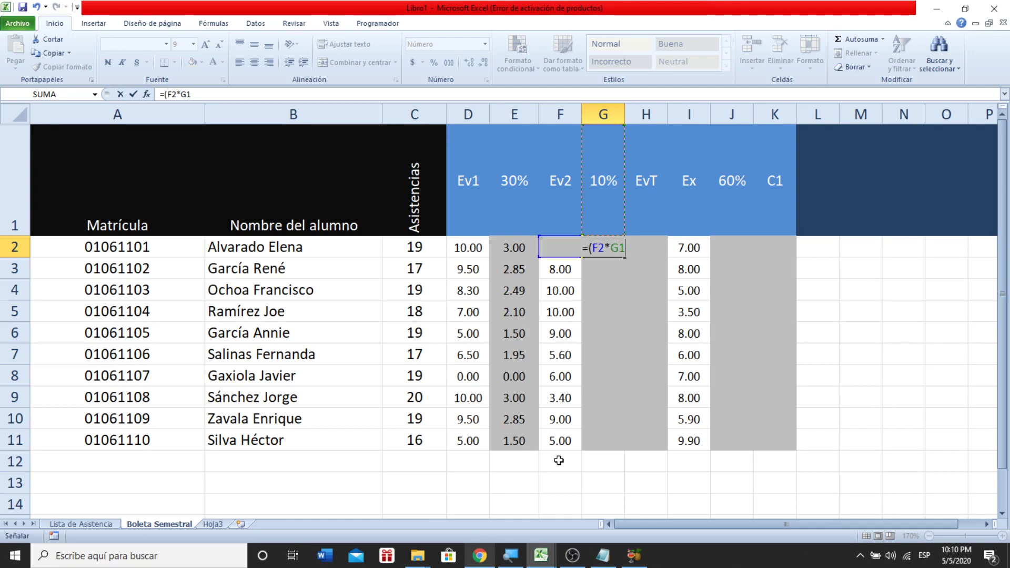
left_click(621, 247)
key("F4")
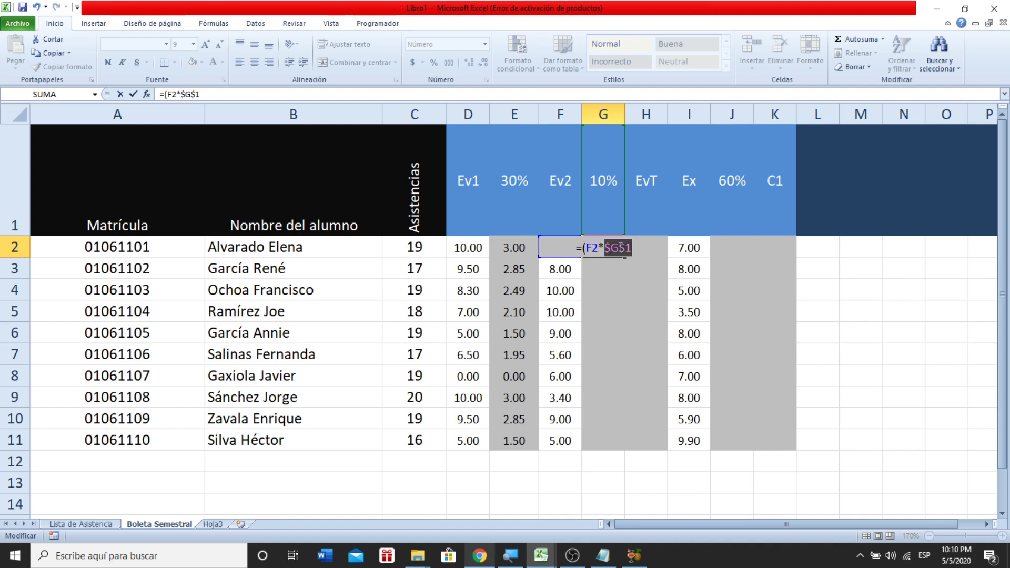
type(")")
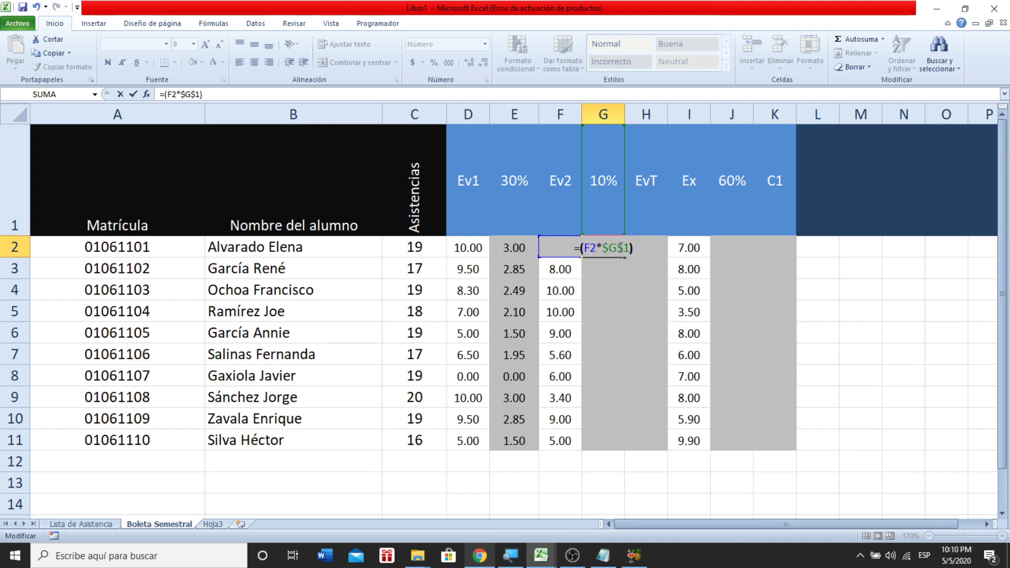
key("Return")
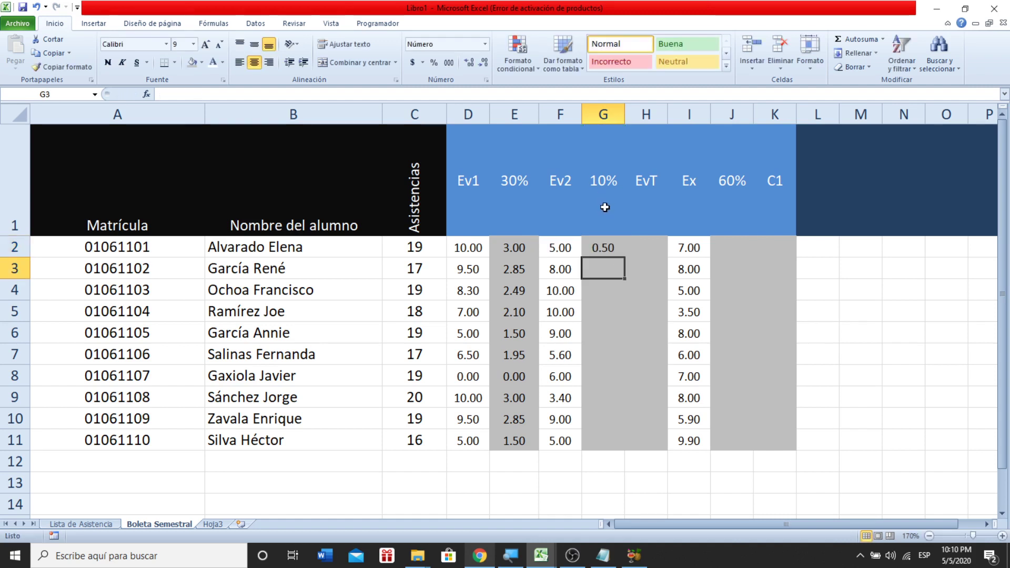
left_click(604, 241)
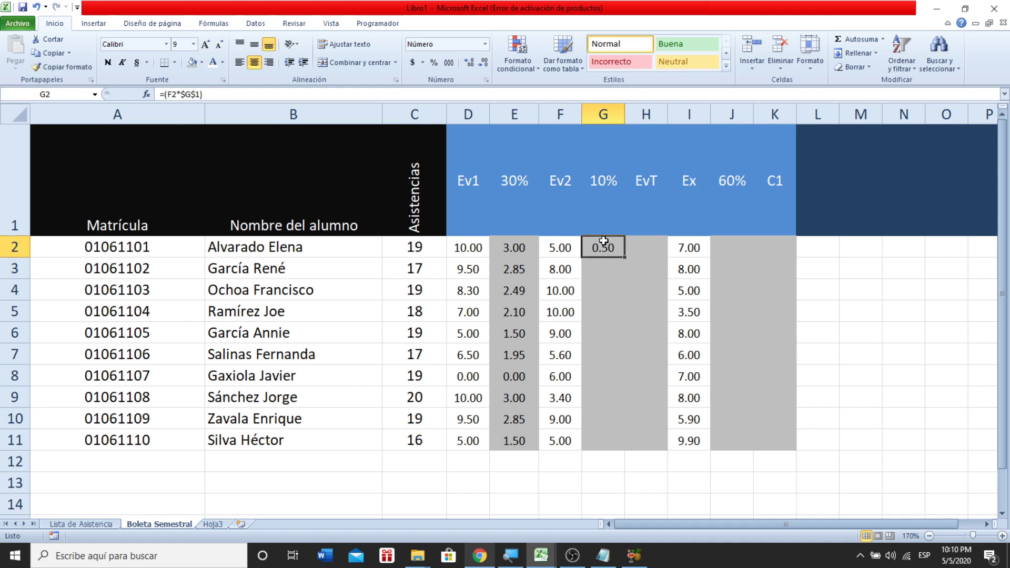
double_click(625, 257)
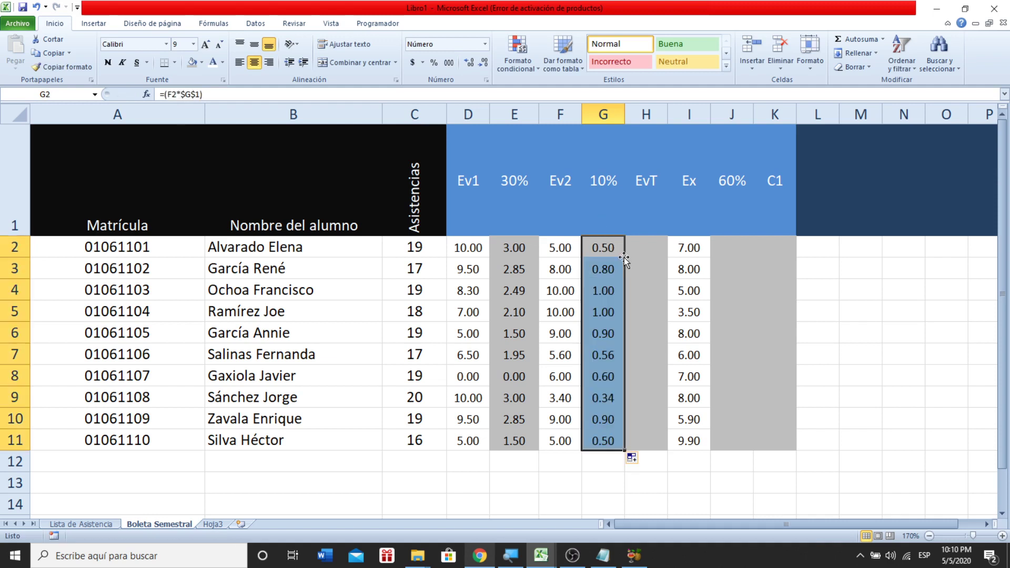
- Check the Ev2 scores and 10% formulas in rows 2, 4, 8 and 10, then select headers E1 and G1
left_click(567, 293)
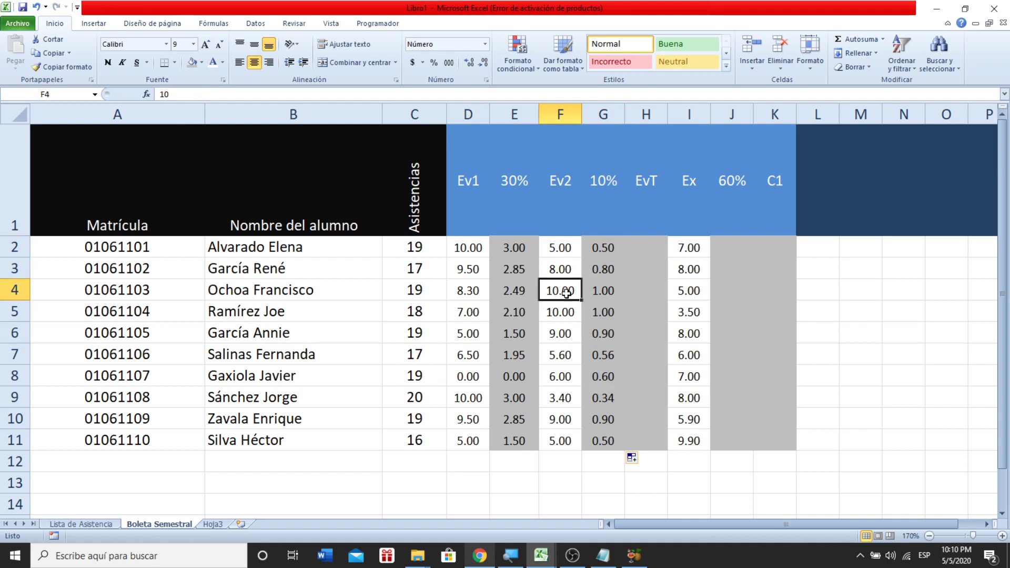
left_click(606, 294)
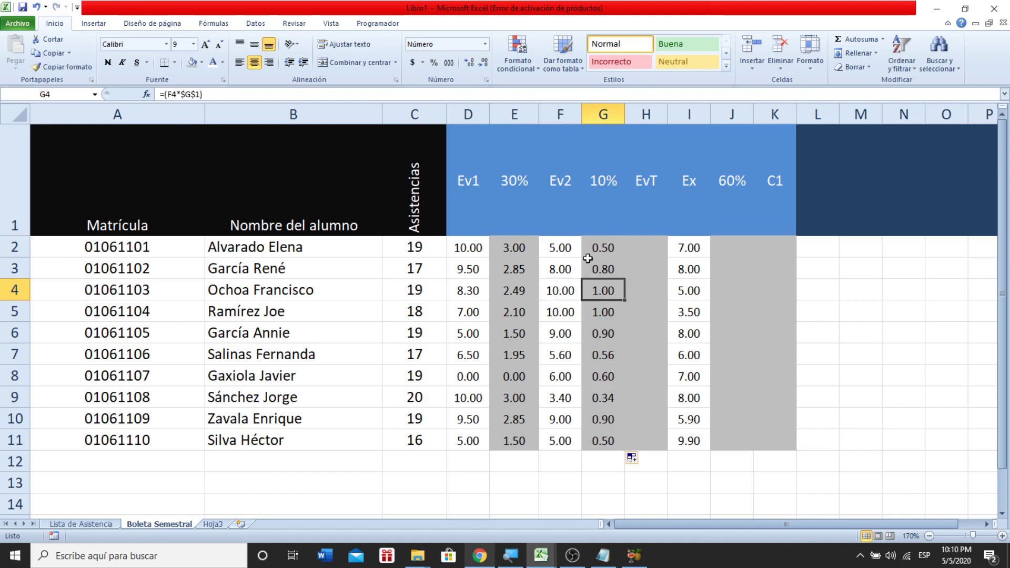
left_click(554, 248)
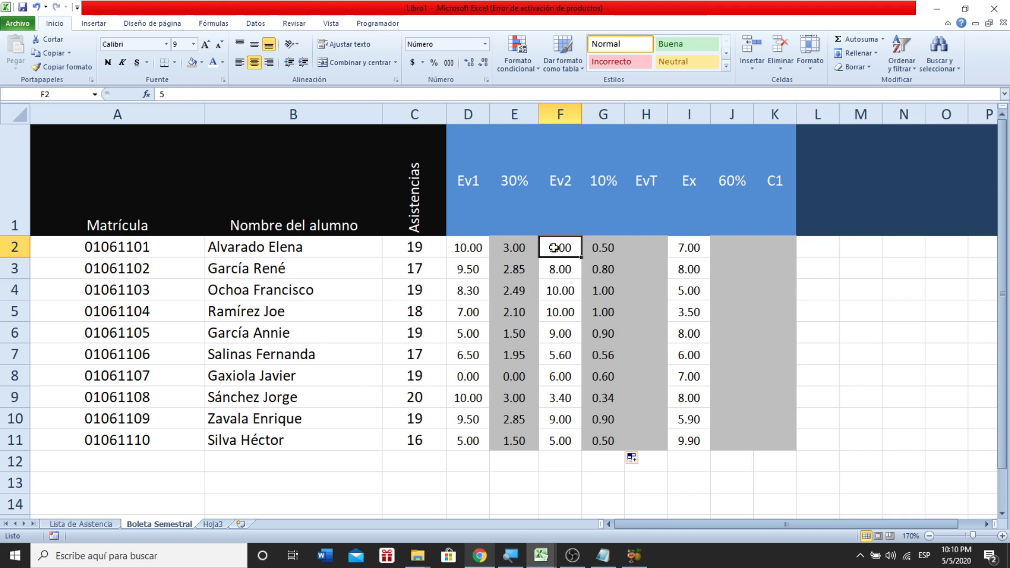
left_click(595, 242)
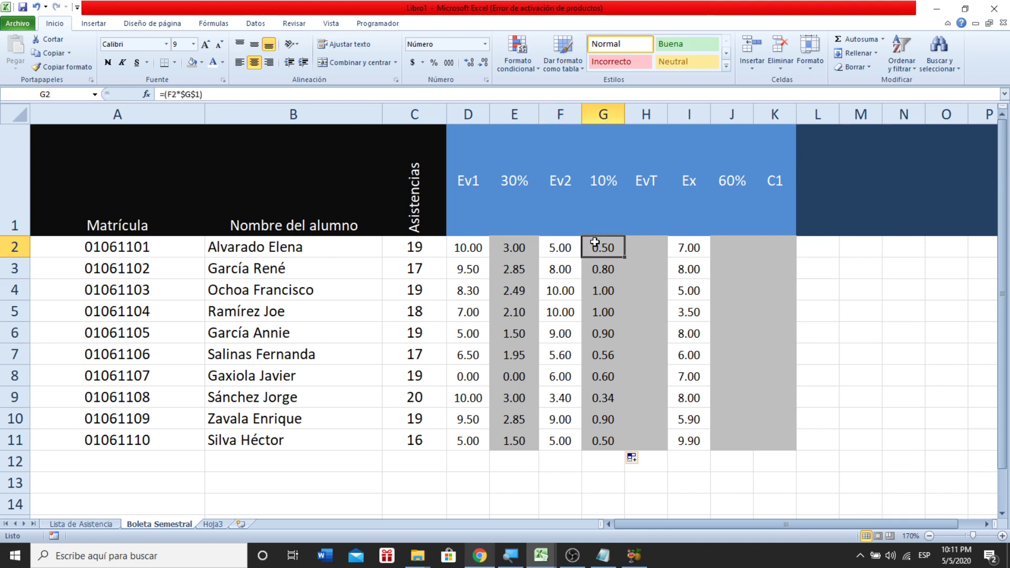
left_click(572, 416)
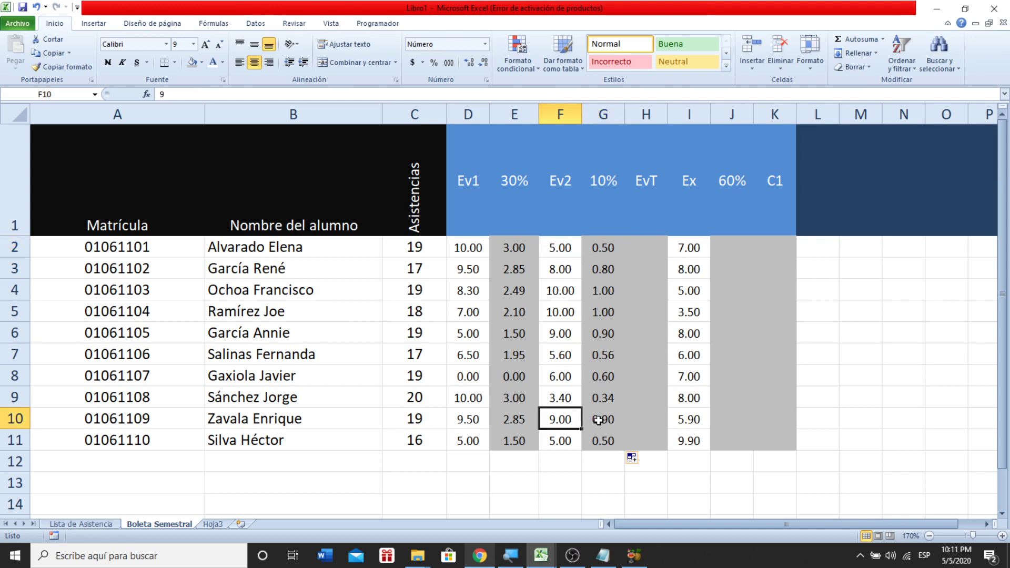
left_click(602, 419)
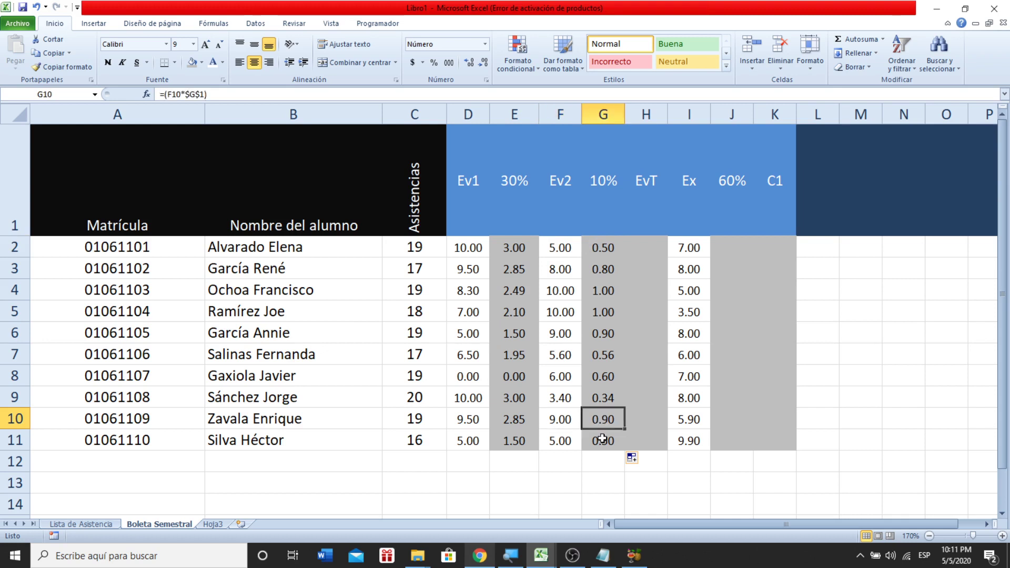
left_click(576, 383)
left_click(590, 383)
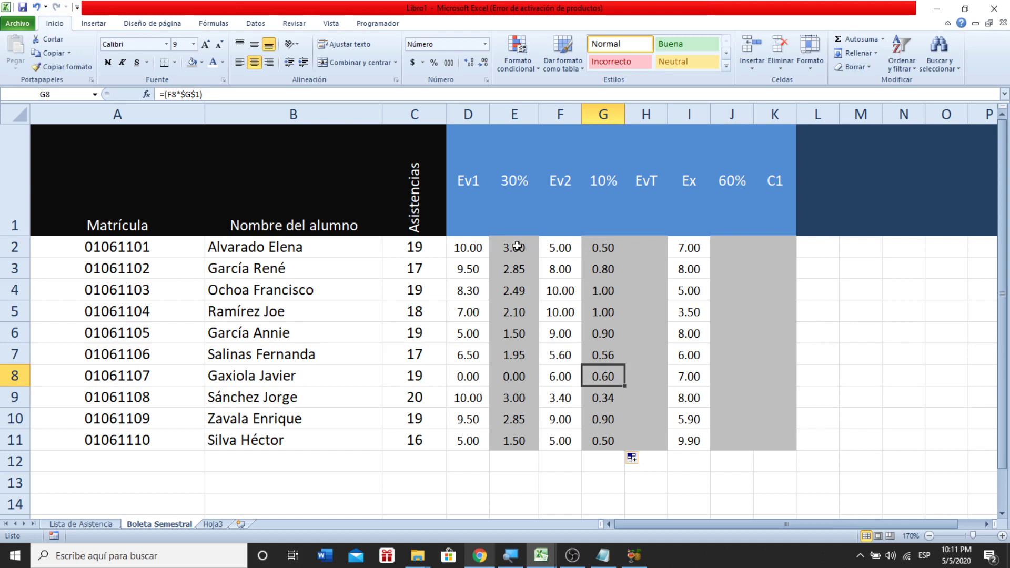
left_click(514, 182)
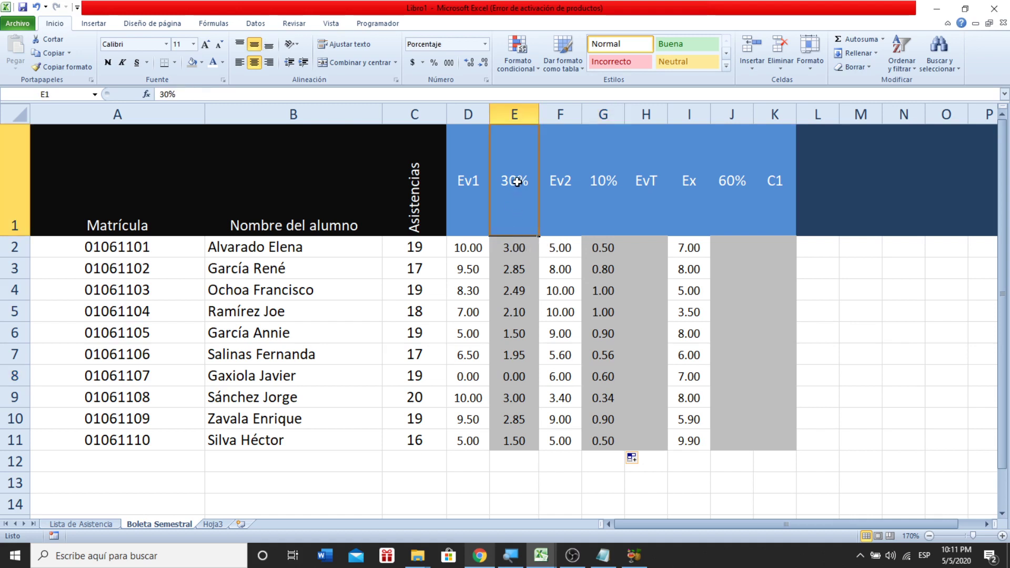
left_click(589, 184, "ctrl")
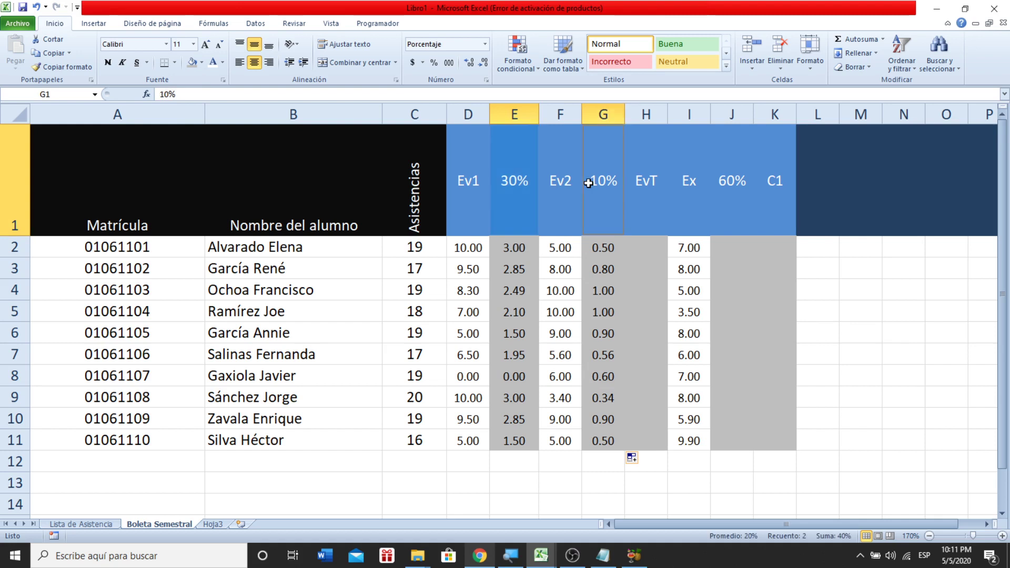
- Enter =(E2+G2) in H2 and copy it down the EvT column to H11
left_click(635, 240)
type("=")
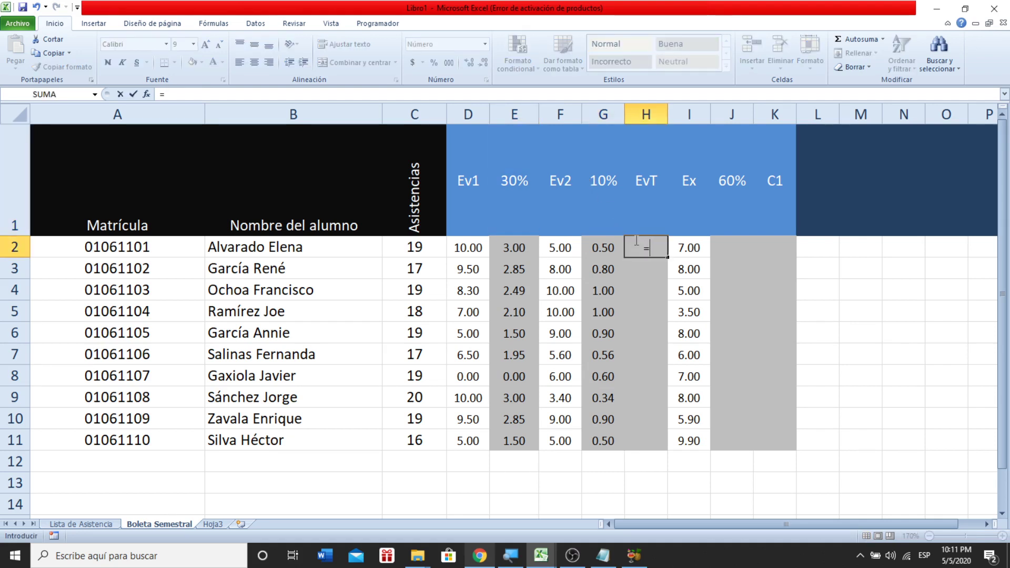
type("(")
left_click(518, 246)
type("+")
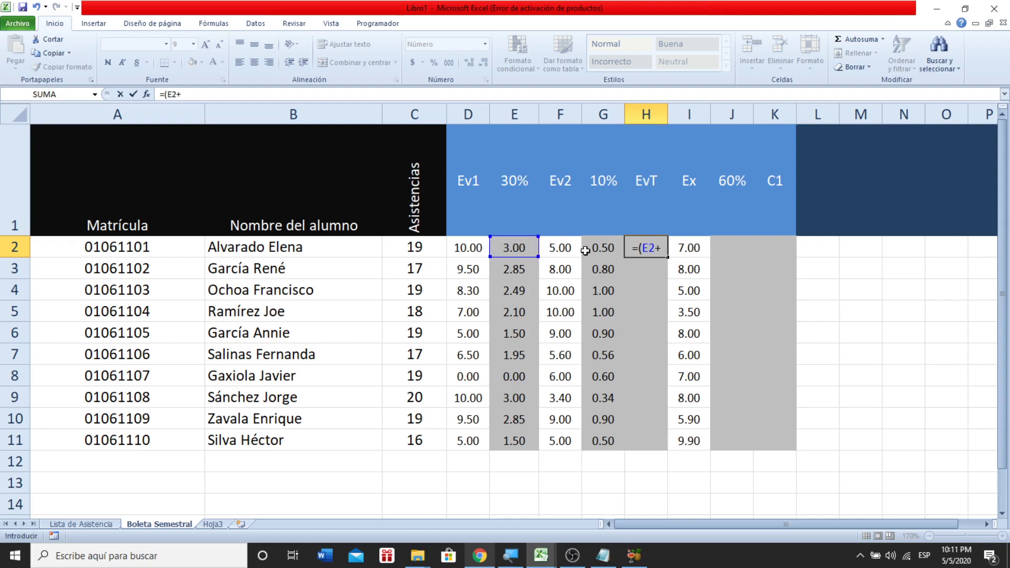
left_click(592, 249)
type(")")
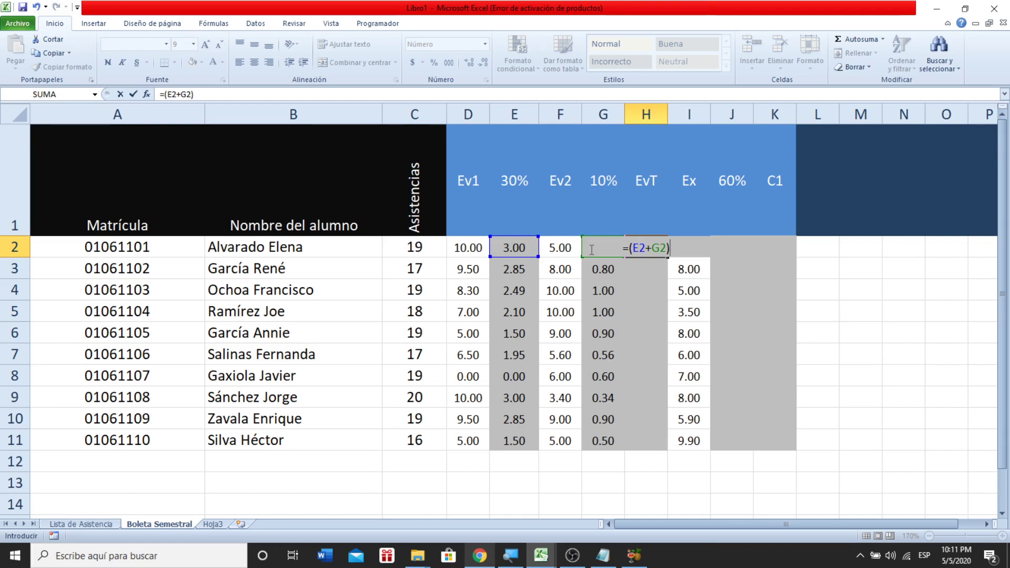
key("Return")
left_click(655, 250)
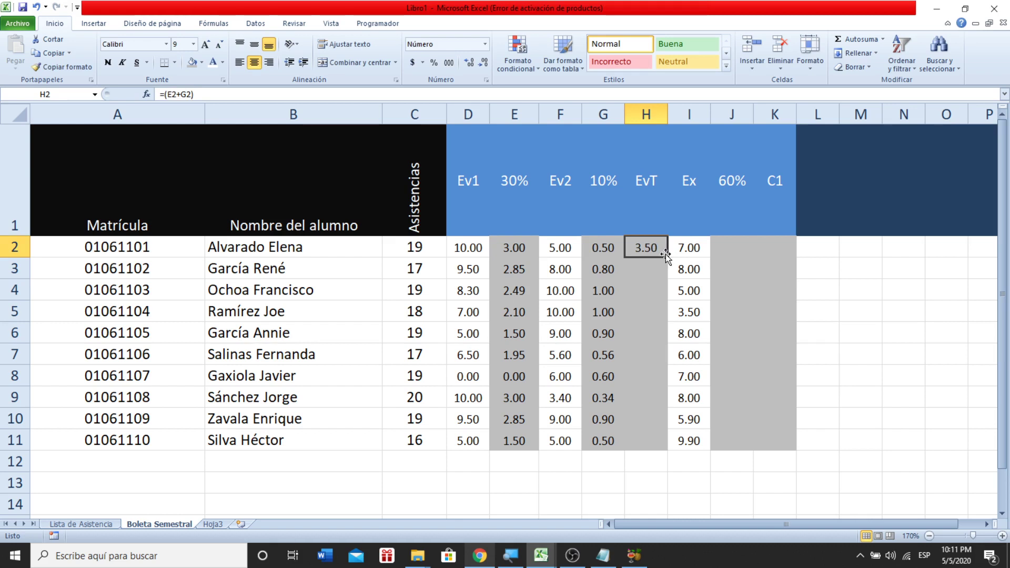
left_click_drag(668, 263, 667, 453)
- Inspect the copied EvT formulas from H3 through H11
left_click(652, 269)
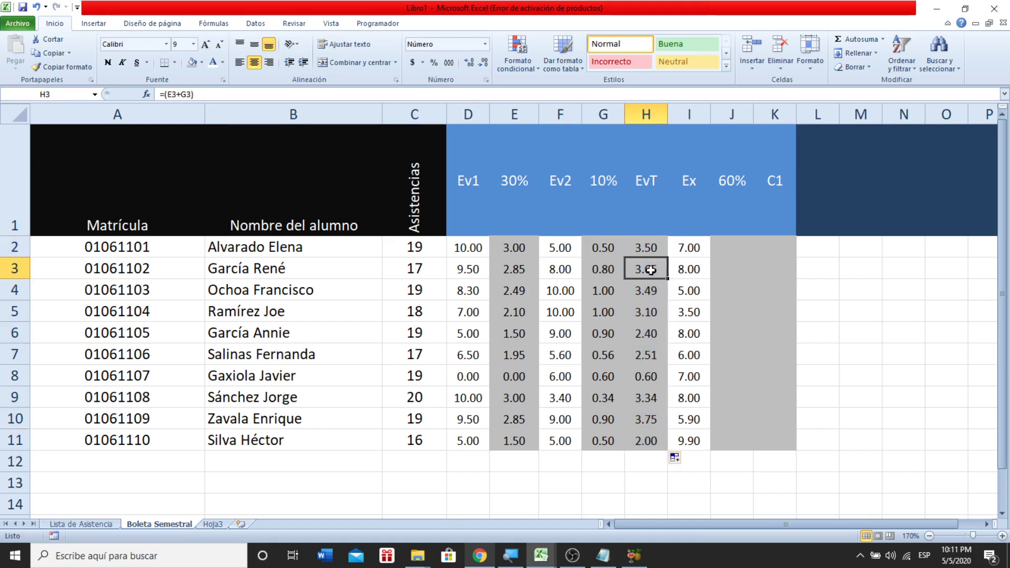
left_click(651, 291)
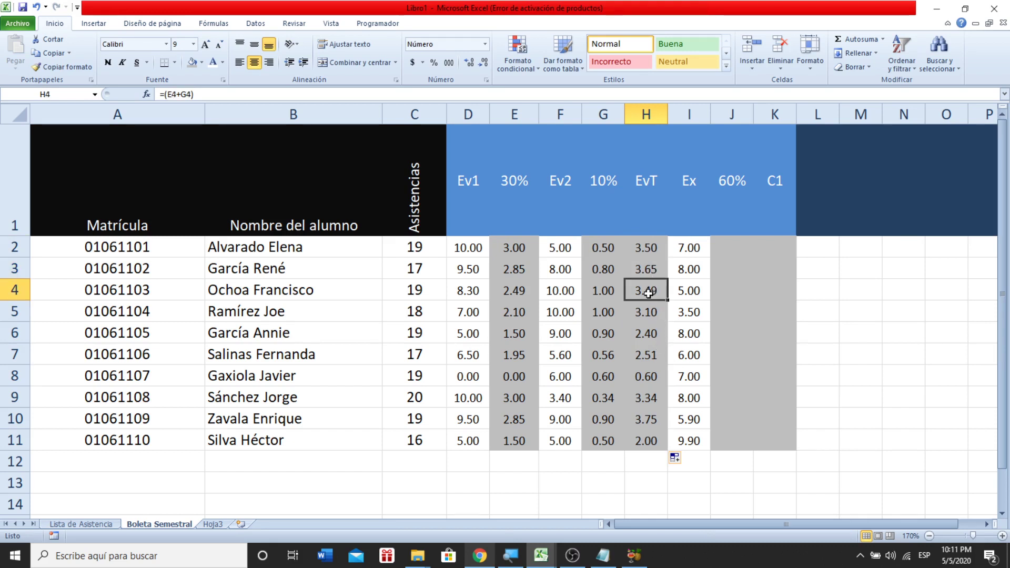
left_click(650, 351)
left_click(647, 379)
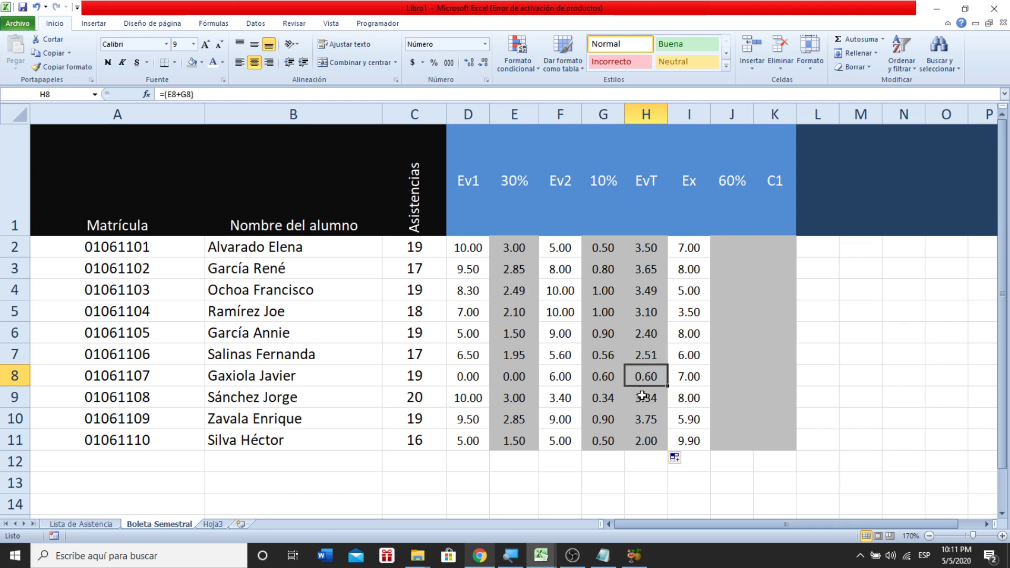
left_click(651, 399)
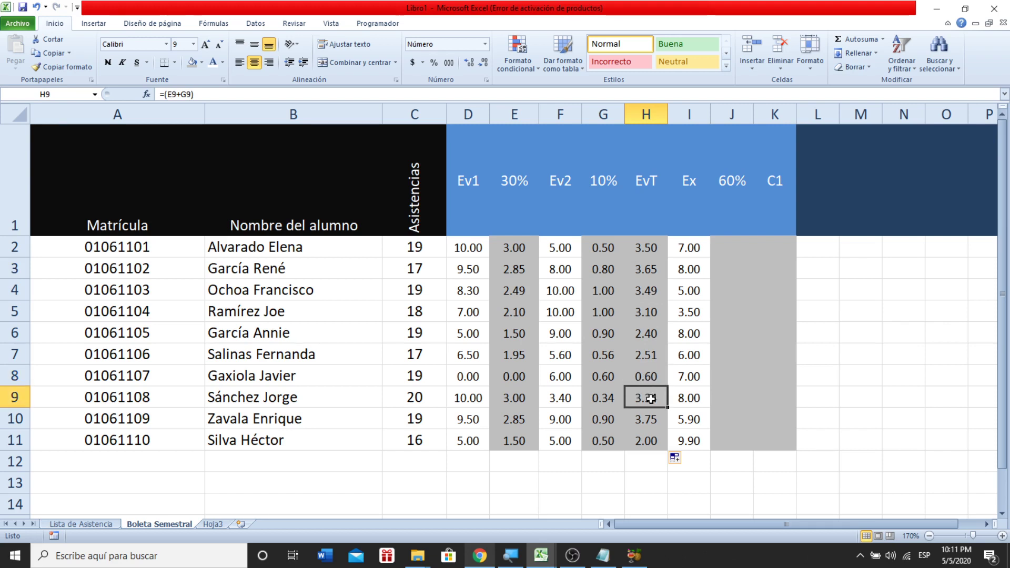
left_click(647, 425)
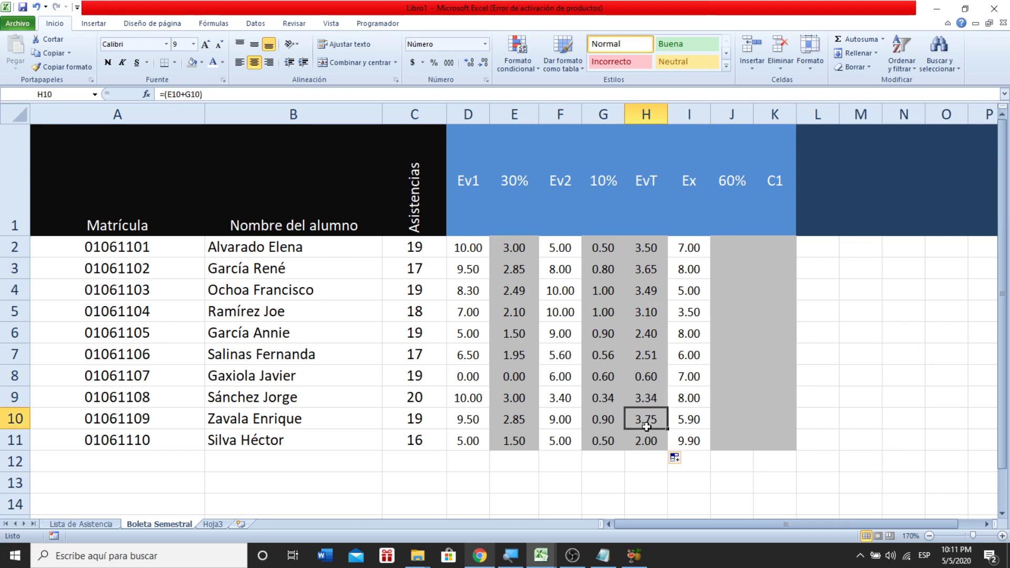
left_click(651, 443)
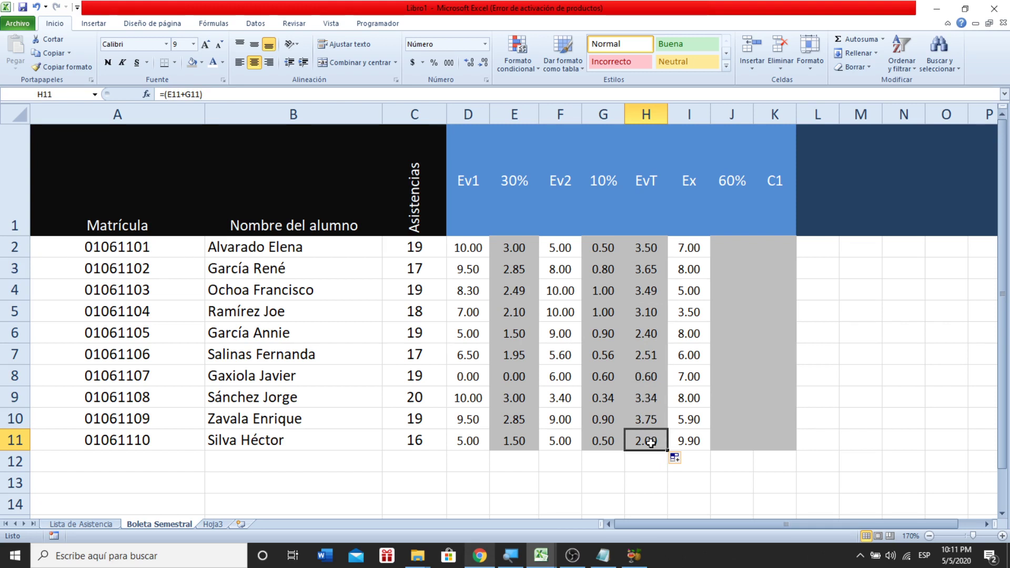
key("Up")
key("Up")
key("Up")
key("Up")
key("Up")
key("Up")
key("Up")
key("Up")
key("Up")
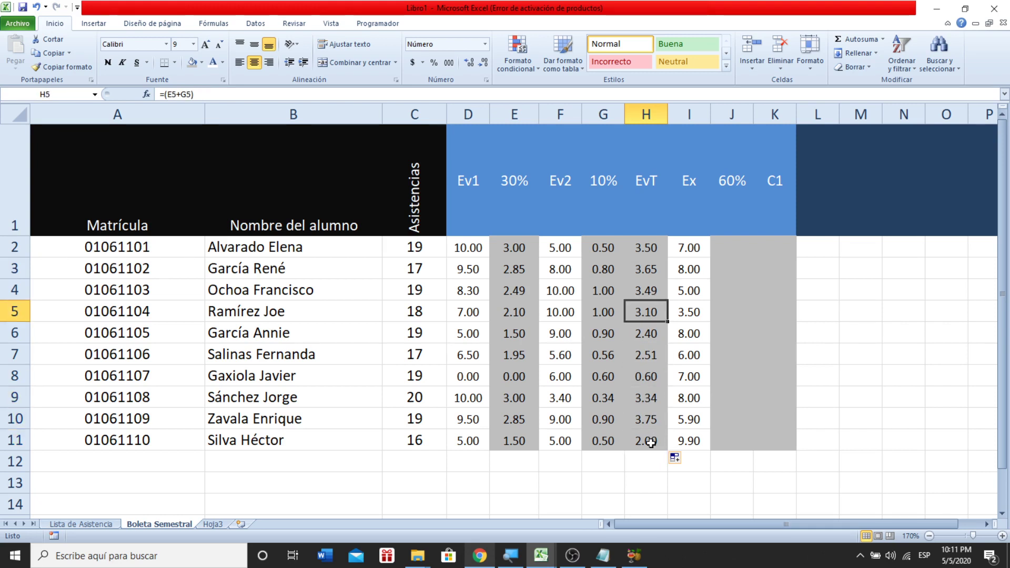
key("Right")
key("Right")
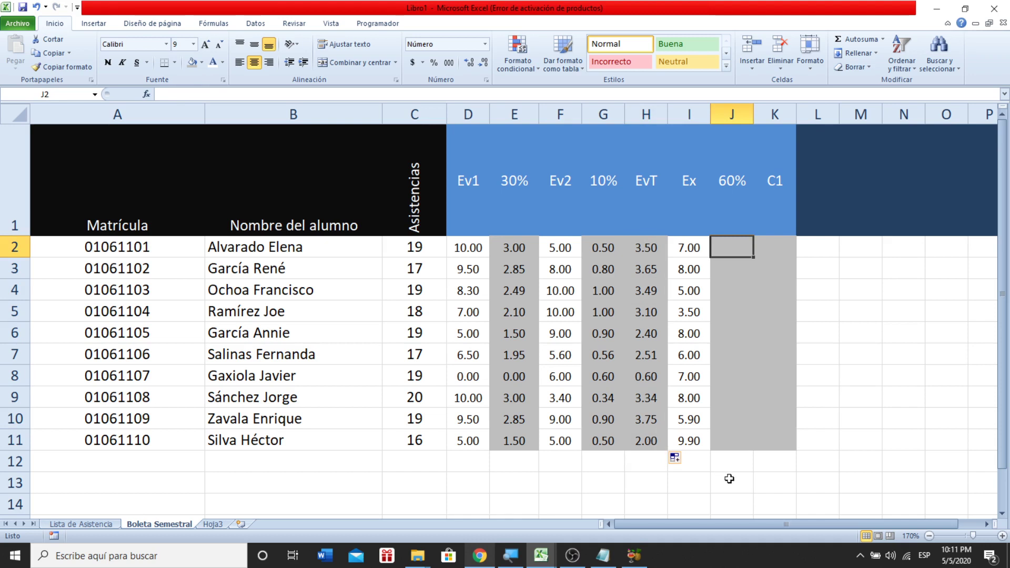
- Enter =(I2*$J$1) in J2 and fill it down the 60% column to J11
type("=(")
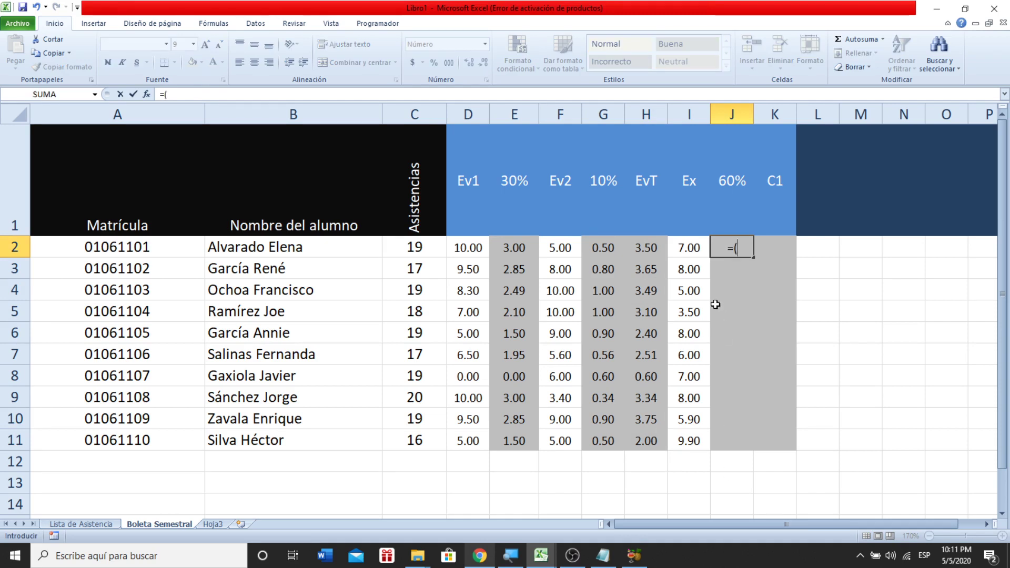
left_click(696, 255)
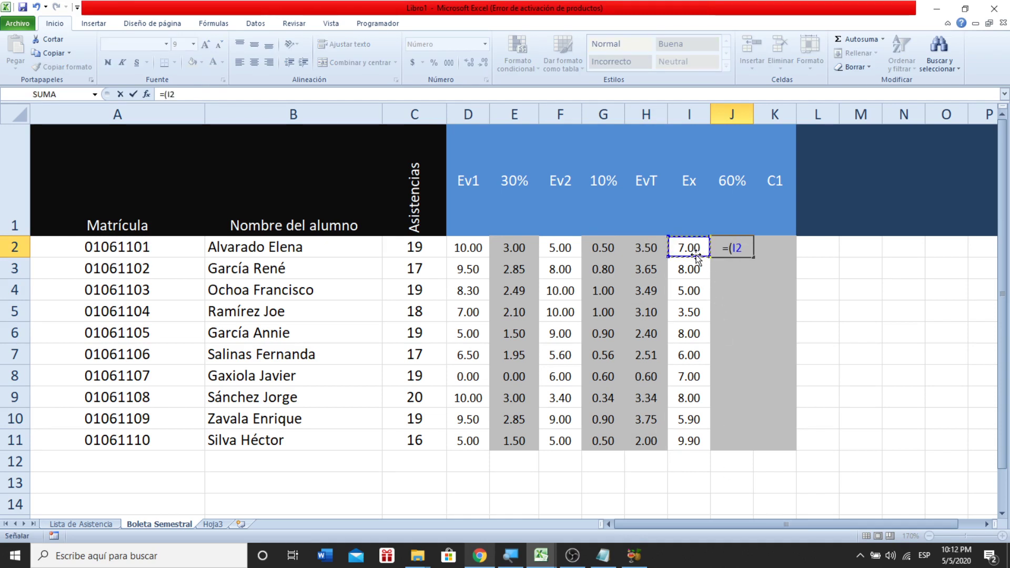
type("*")
left_click(729, 203)
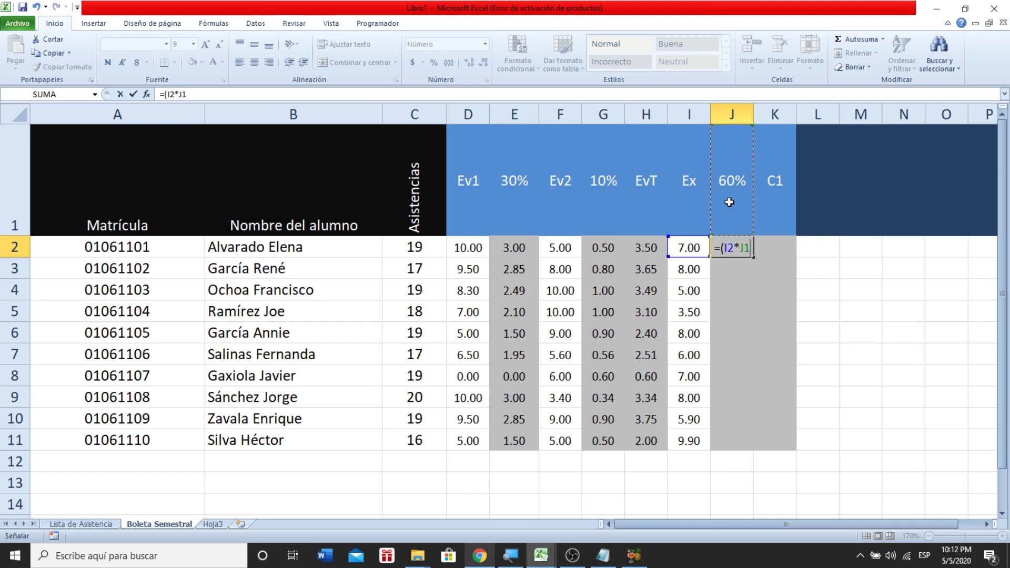
key("F4")
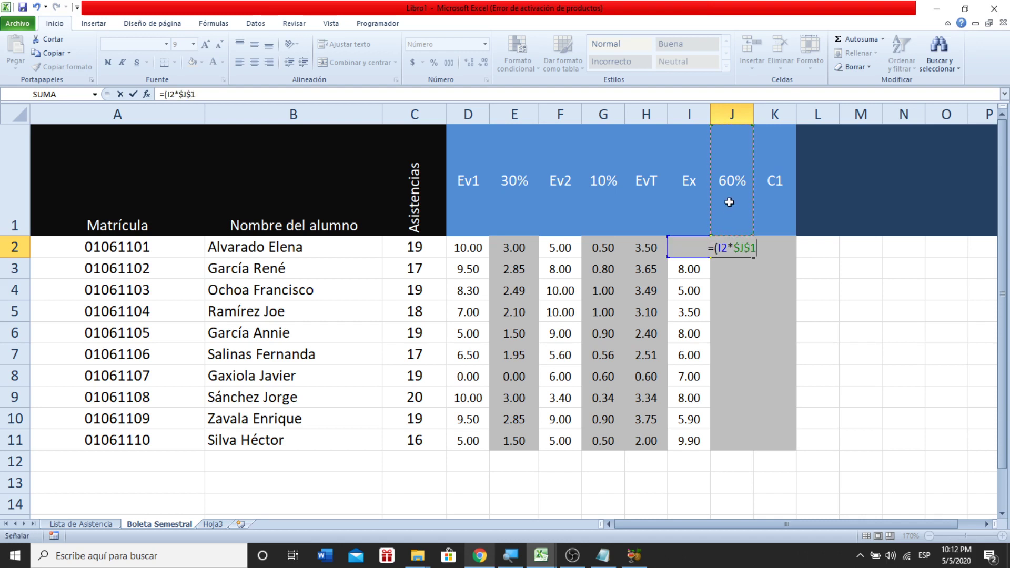
type(")")
key("Return")
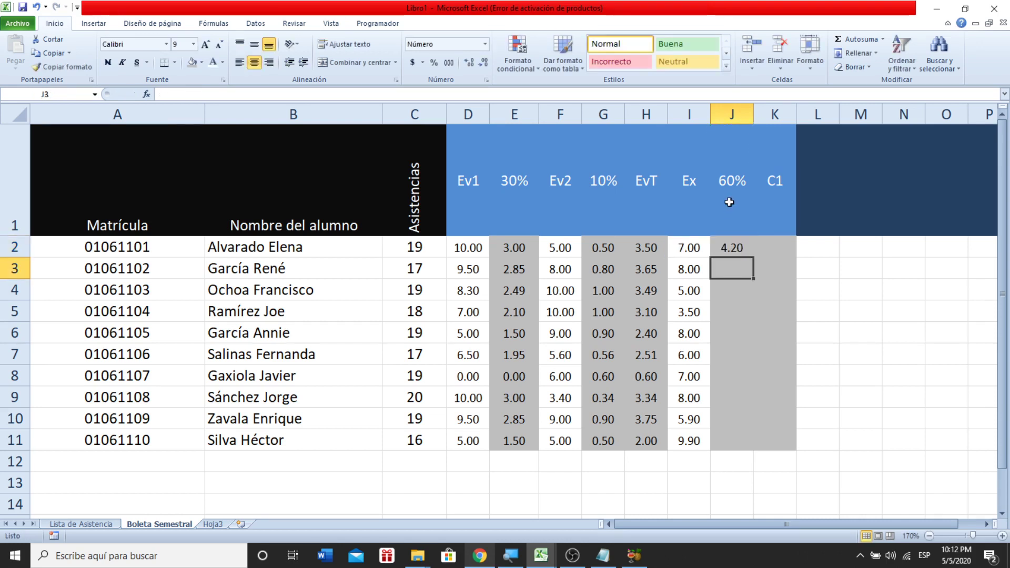
left_click(733, 241)
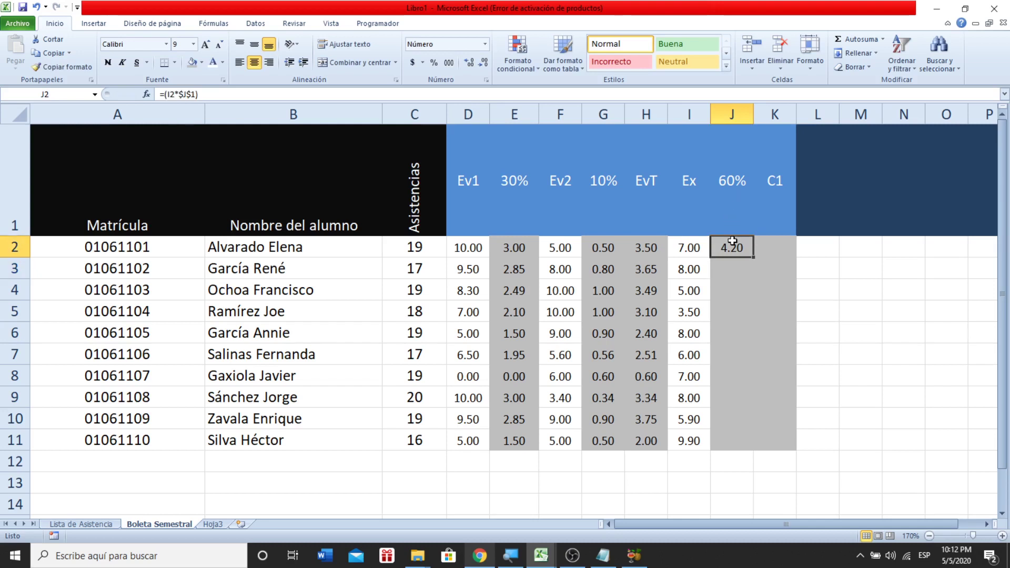
double_click(754, 257)
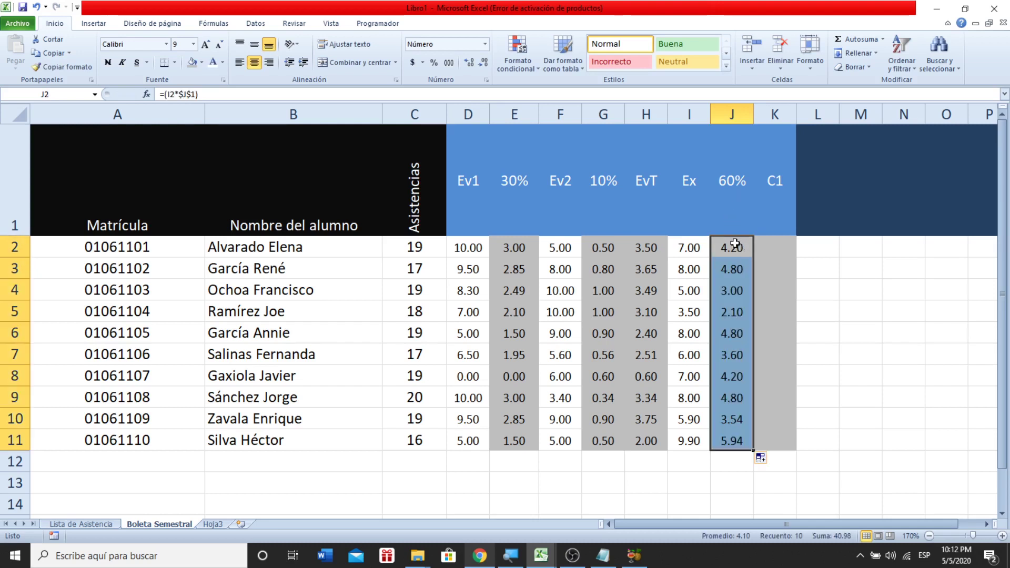
- Check the Ex score in I2 and step through the 60% results below J2
left_click(733, 249)
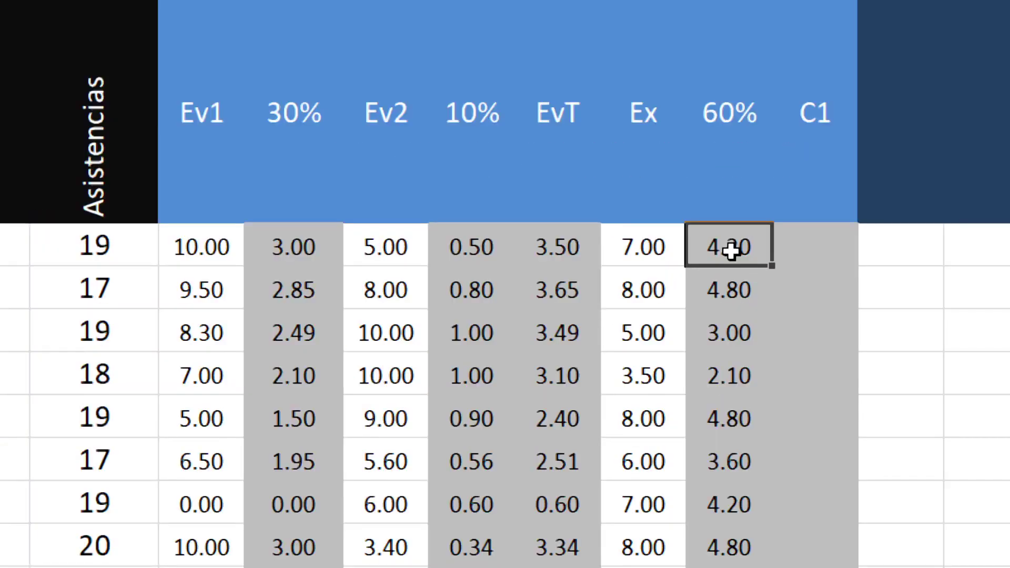
left_click(697, 251)
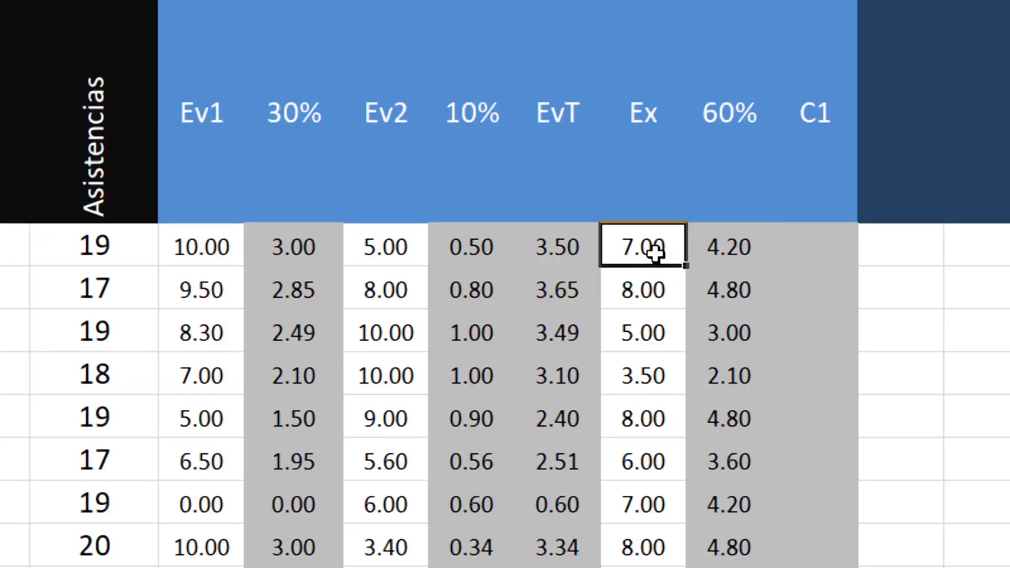
key("Right")
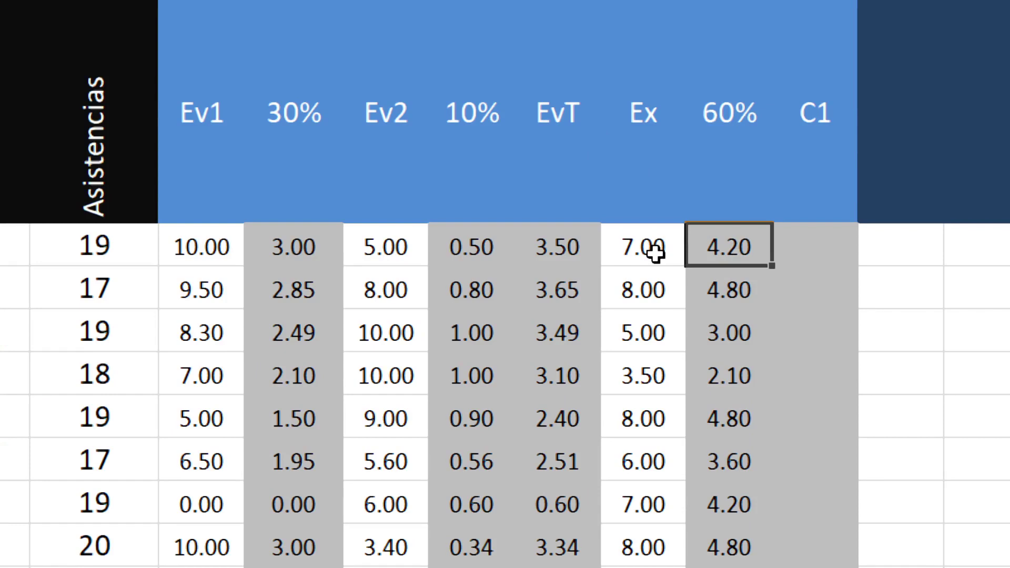
key("Down")
key("Down")
key("Down")
key("Down")
key("Down")
key("Down")
key("Down")
key("Down")
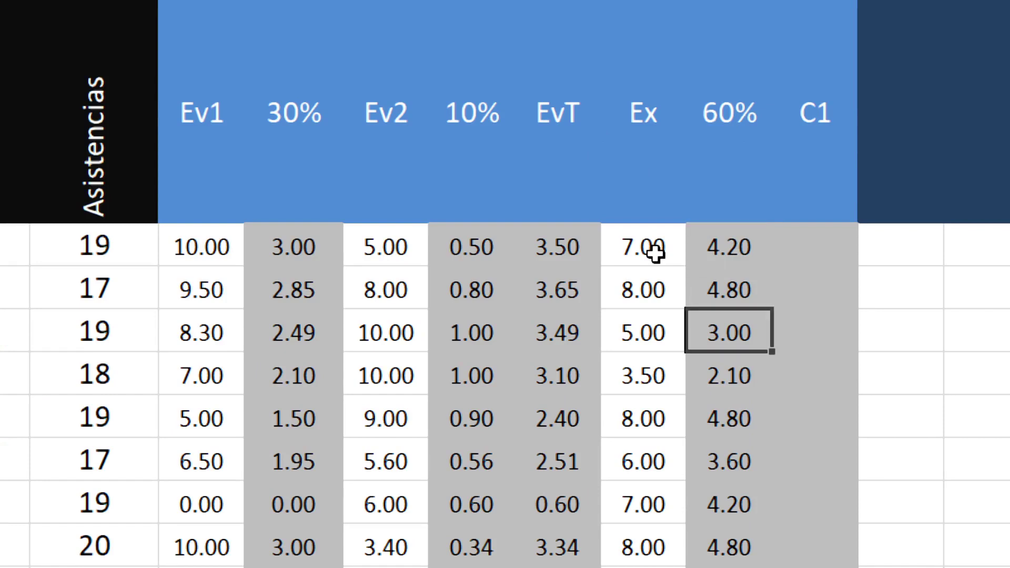
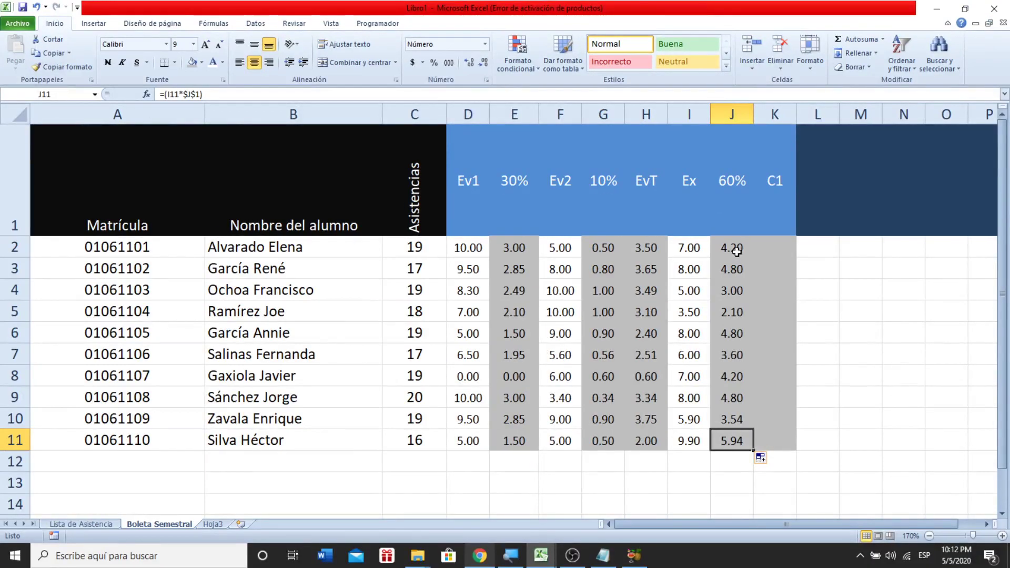
- Check the 60% and EvT column values, then enter =(J2+H2) in K2
left_click_drag(736, 251, 725, 433)
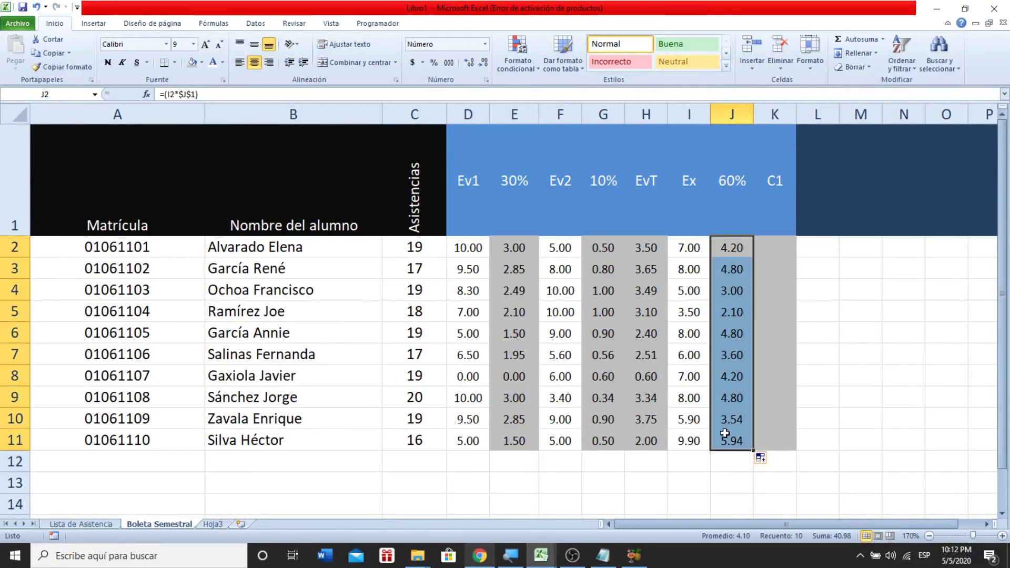
left_click_drag(647, 250, 658, 436)
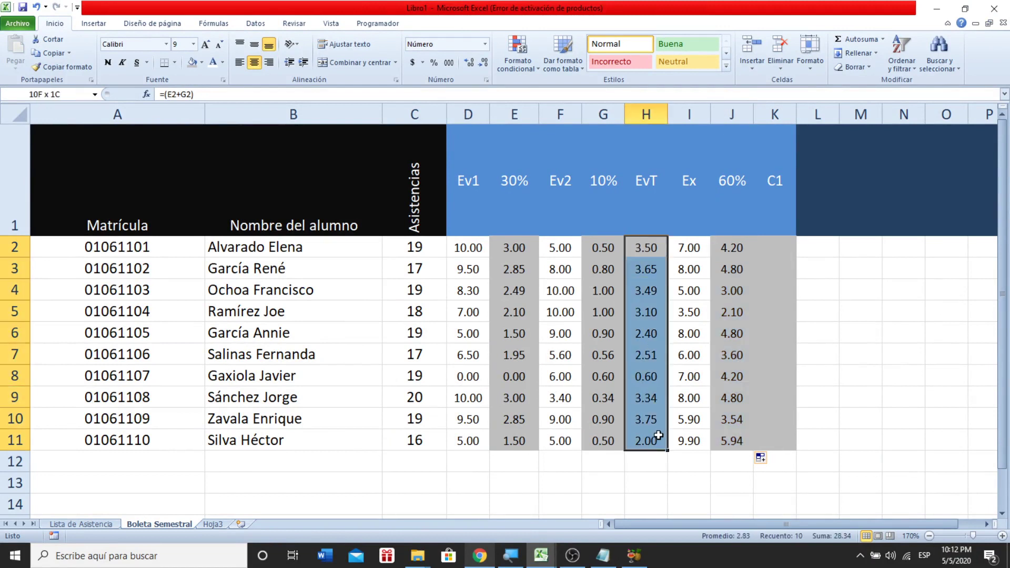
left_click(786, 246)
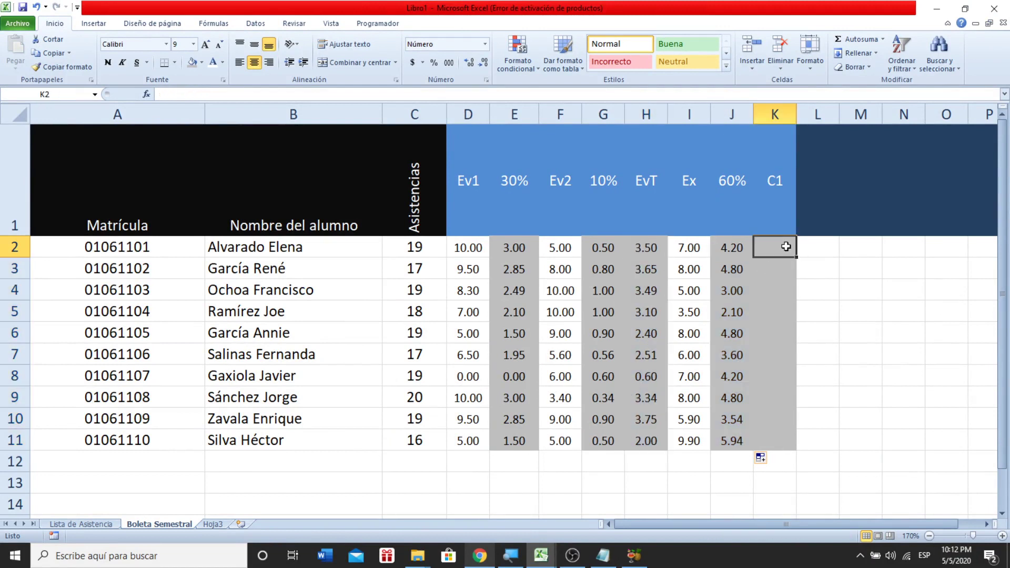
type("=(")
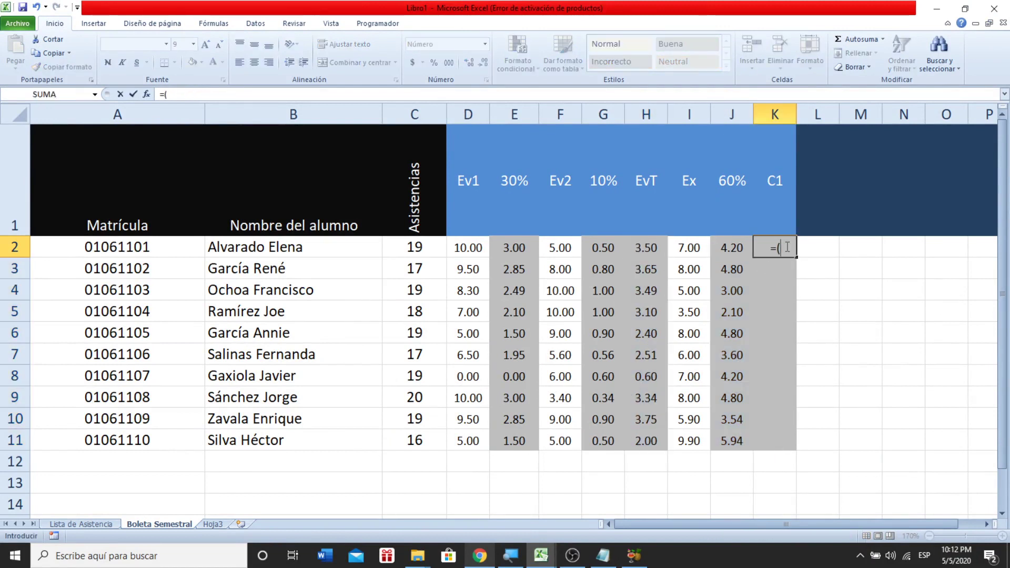
key("BackSpace")
type(")")
key("BackSpace")
type("(")
left_click(731, 252)
type("+")
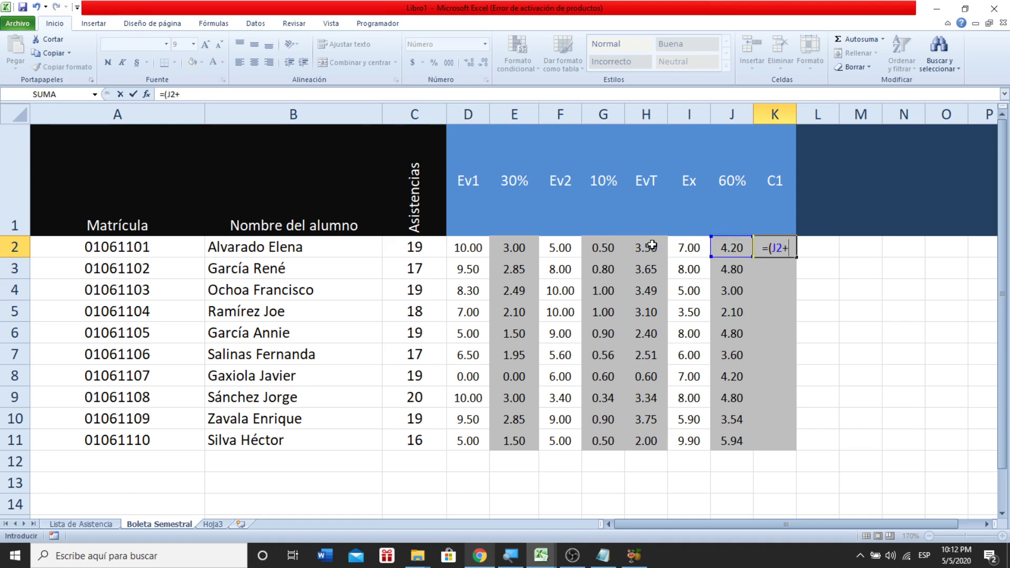
left_click(652, 246)
type(")")
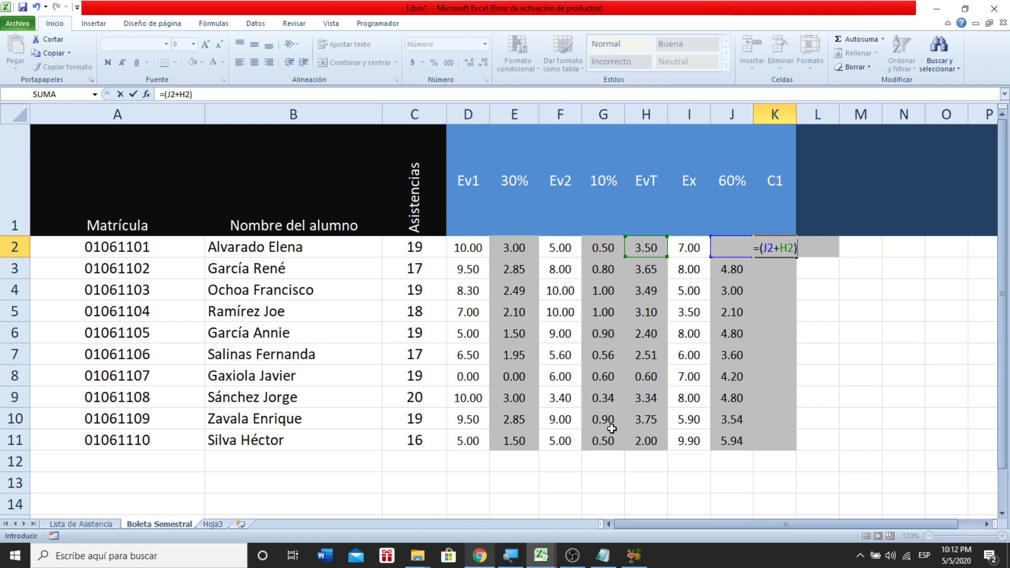
key("Return")
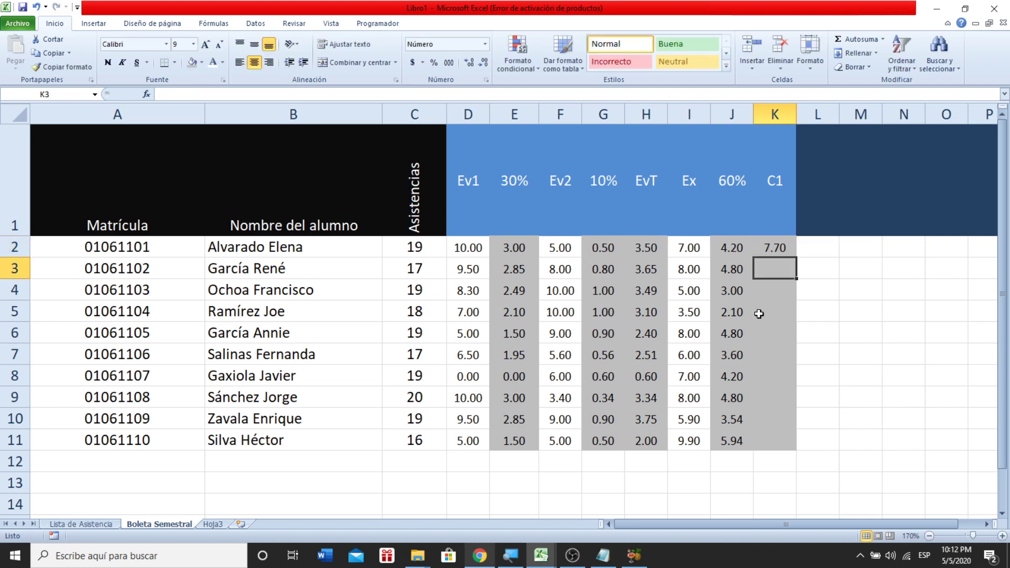
- Replace K2's formula with =SUMA(H2:J2)
left_click(777, 252)
key("Delete")
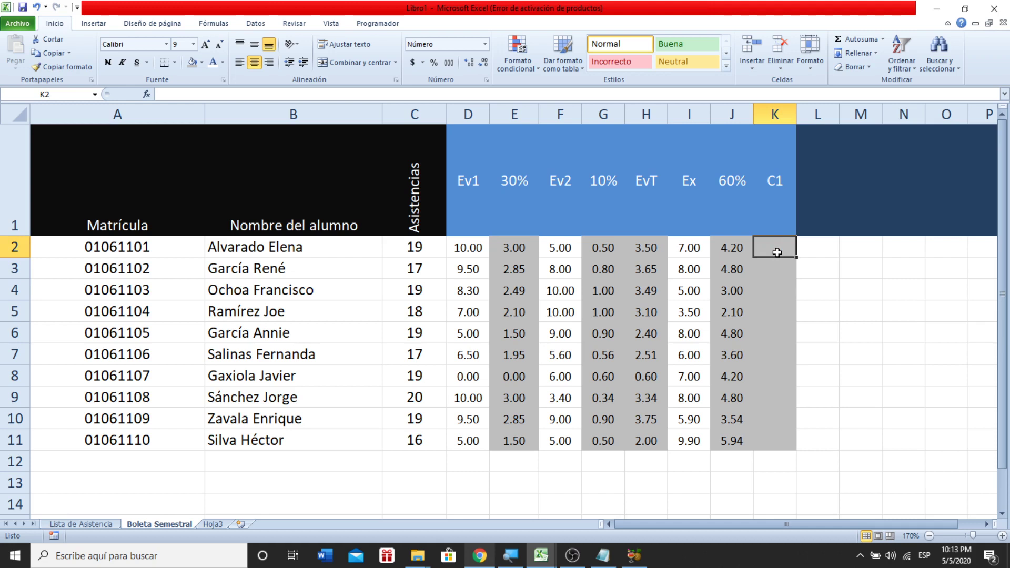
type("=SUMA")
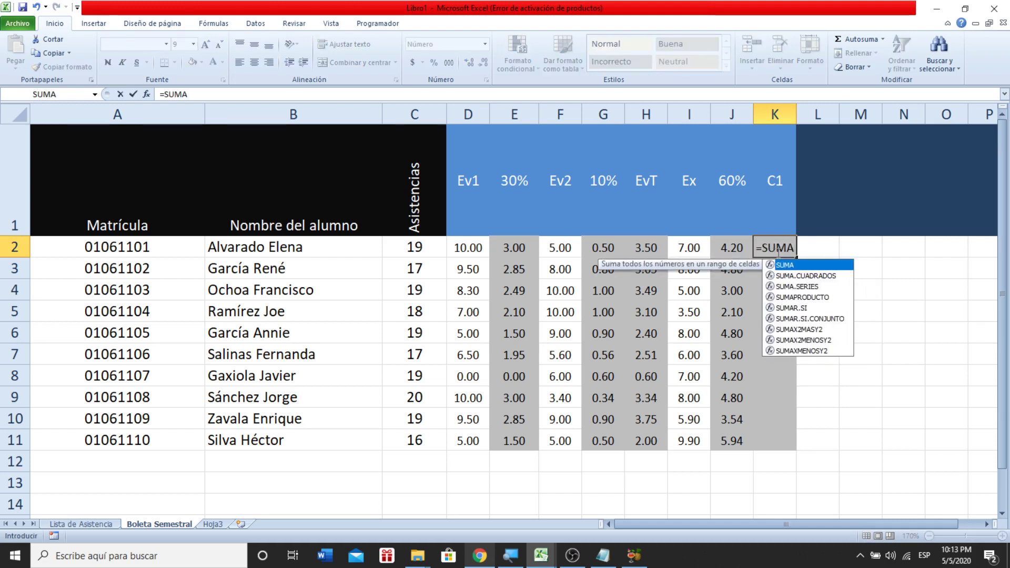
type("(")
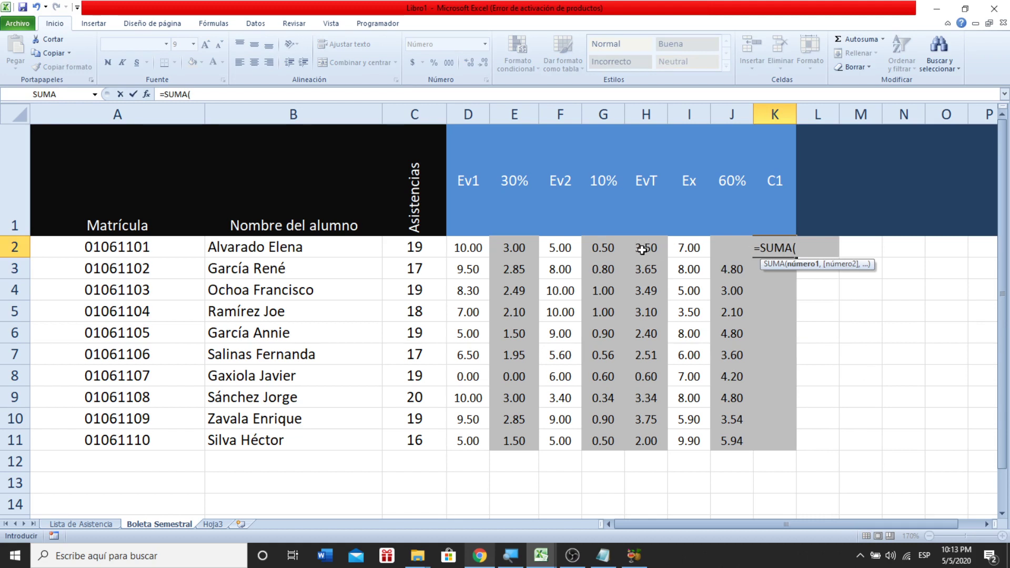
left_click(642, 250)
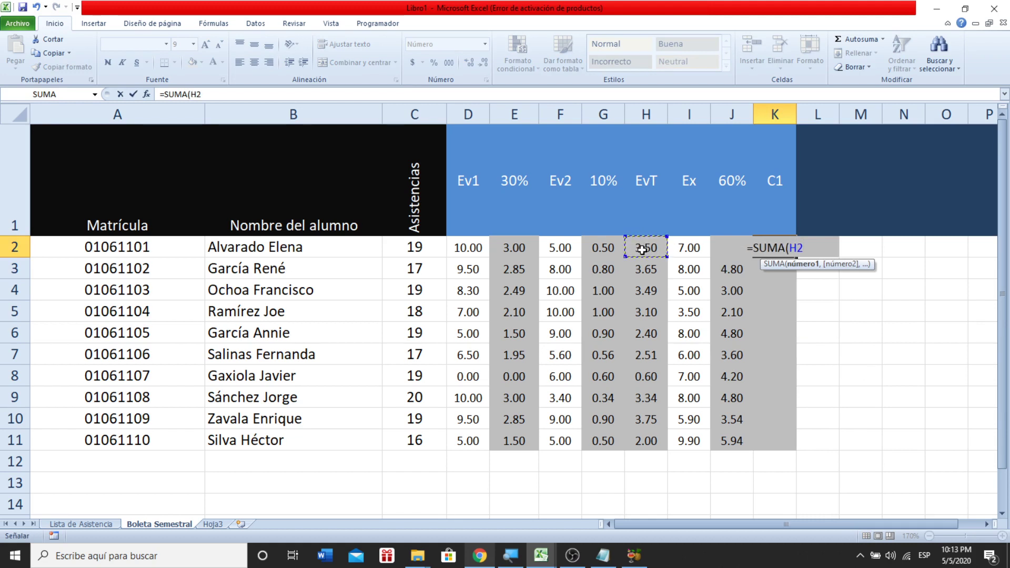
left_click(723, 249)
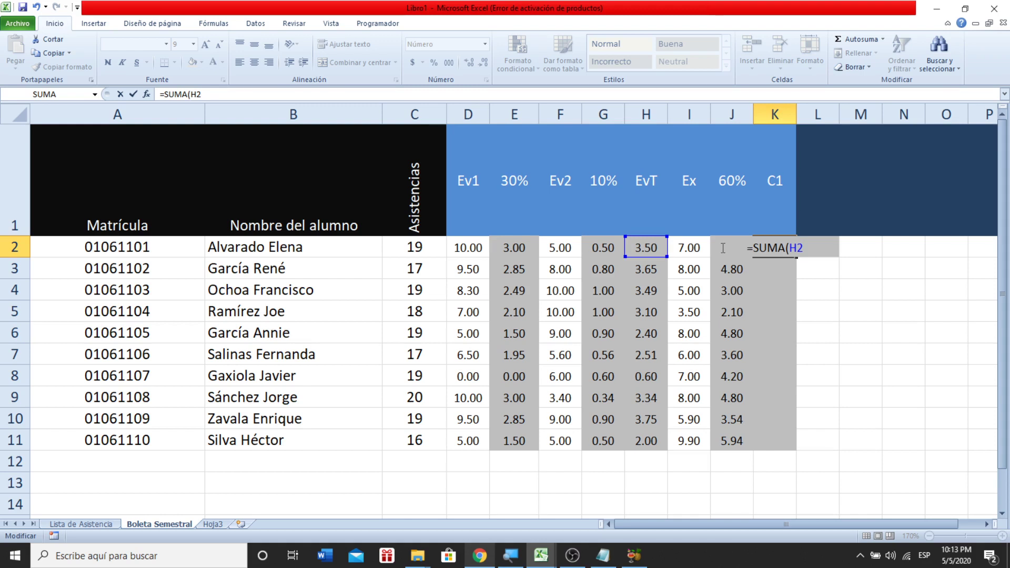
type("J")
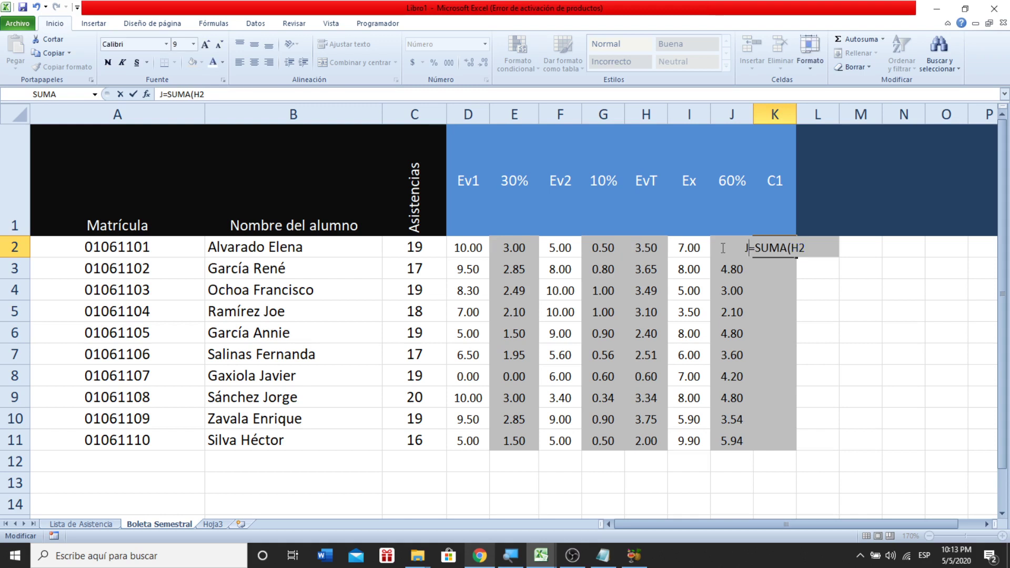
key("BackSpace")
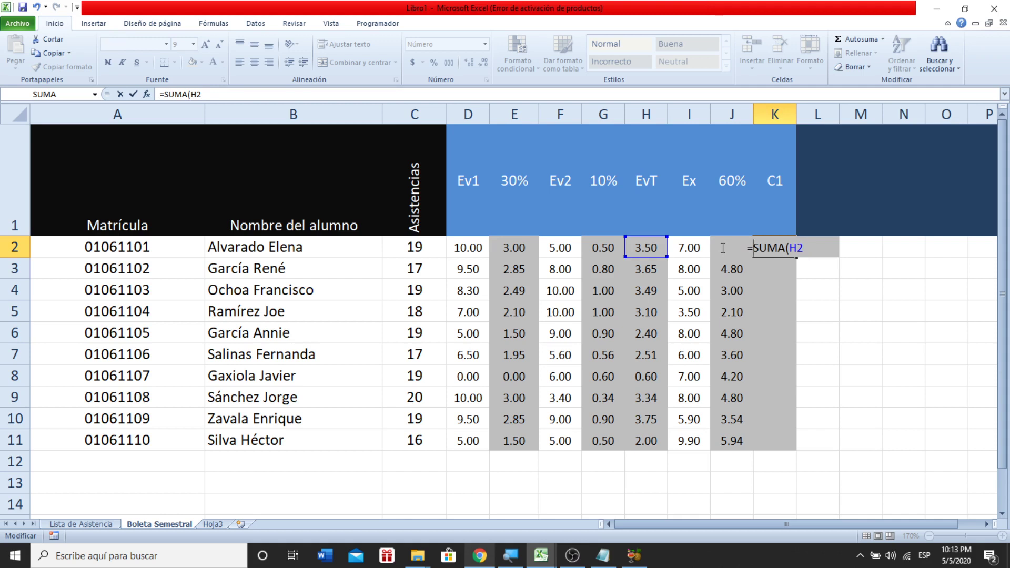
key("Right")
key("Right")
key("Right")
key("Right")
key("Right")
key("Right")
key("Right")
key("Right")
type(":")
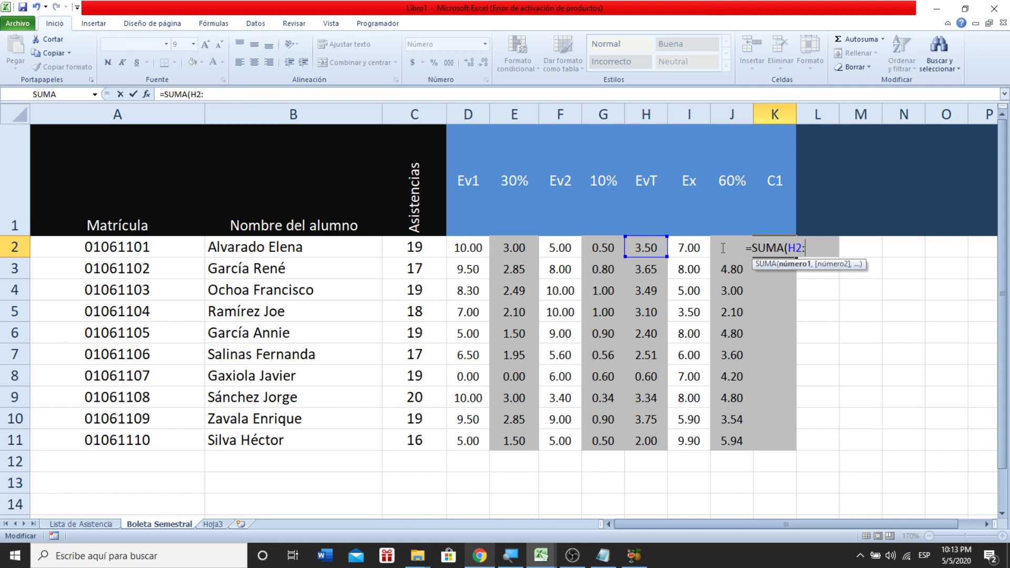
type("J\")")
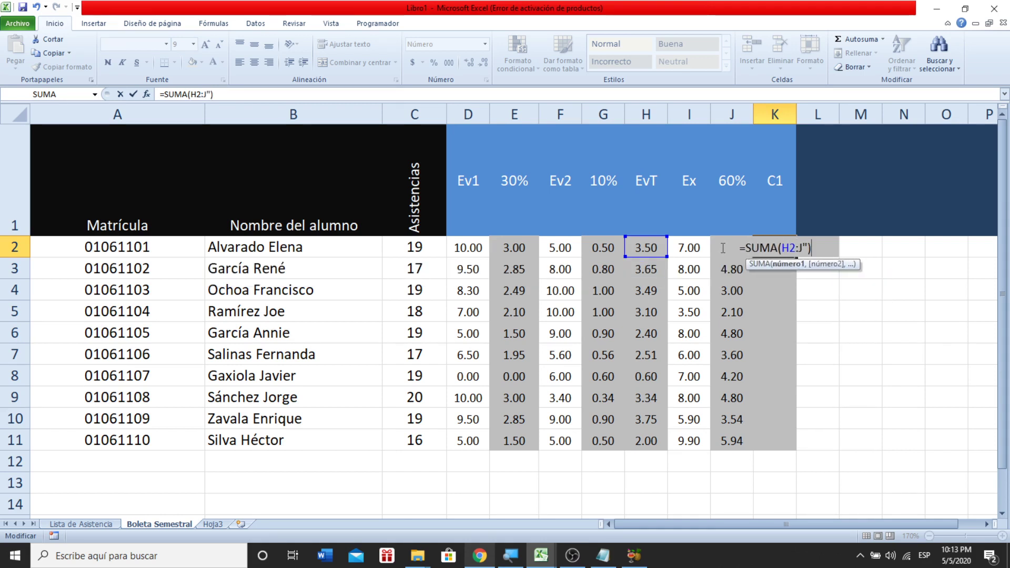
key("BackSpace")
key("BackSpace")
type("2)")
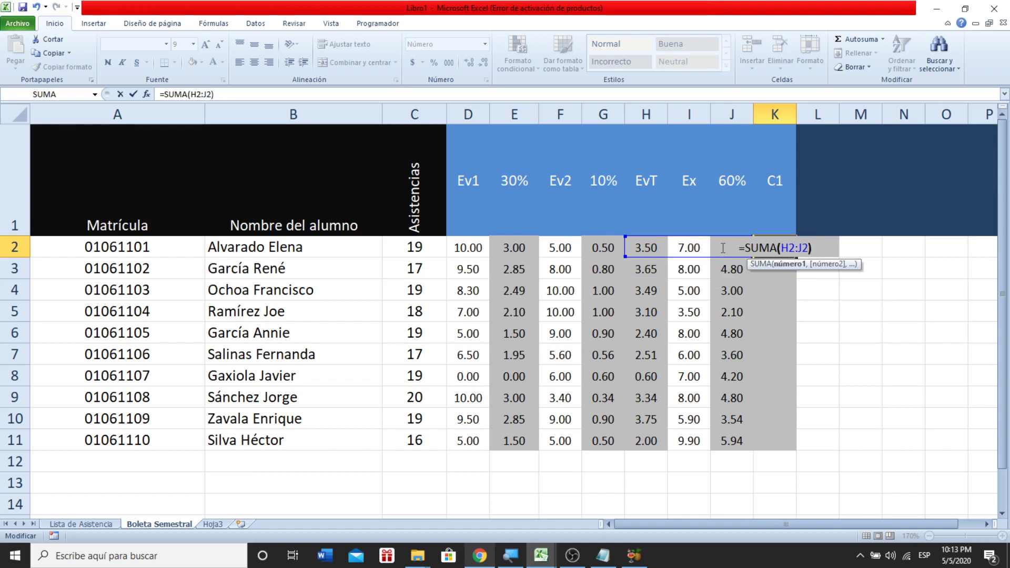
key("Return")
- Change the colon to a comma so K2 reads =SUMA(H2,J2), giving 7.70
left_click(778, 247)
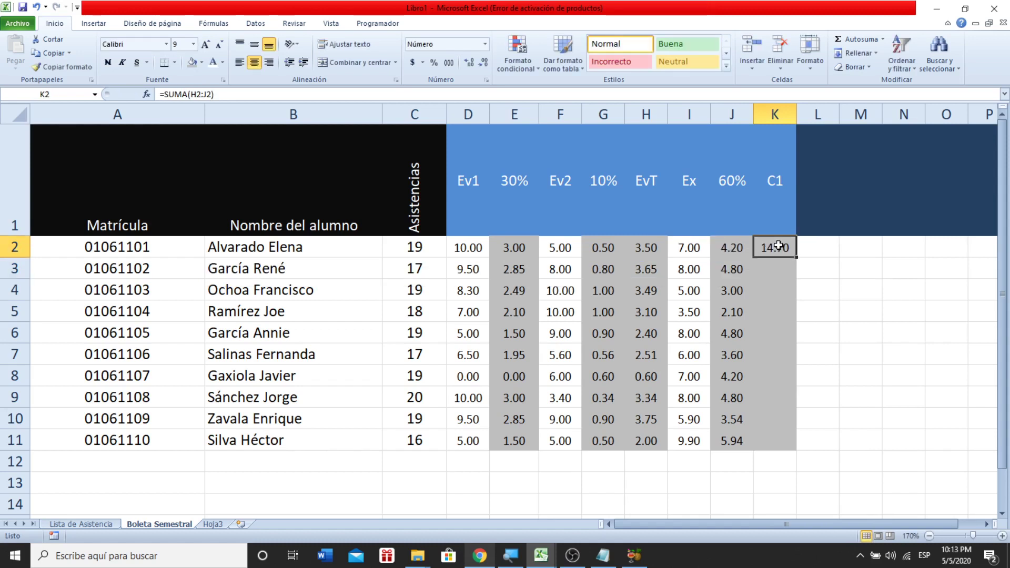
double_click(779, 246)
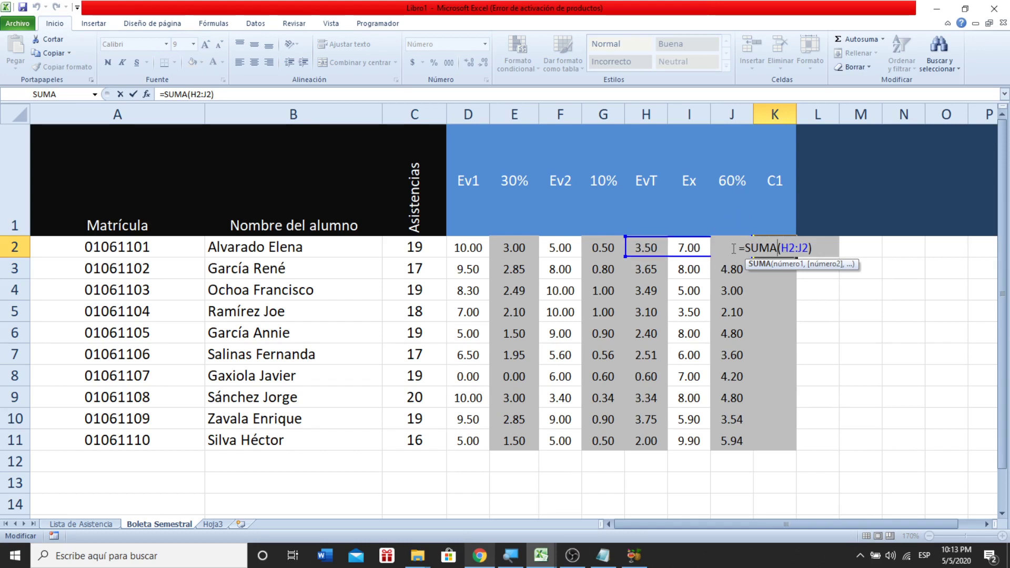
left_click(796, 247)
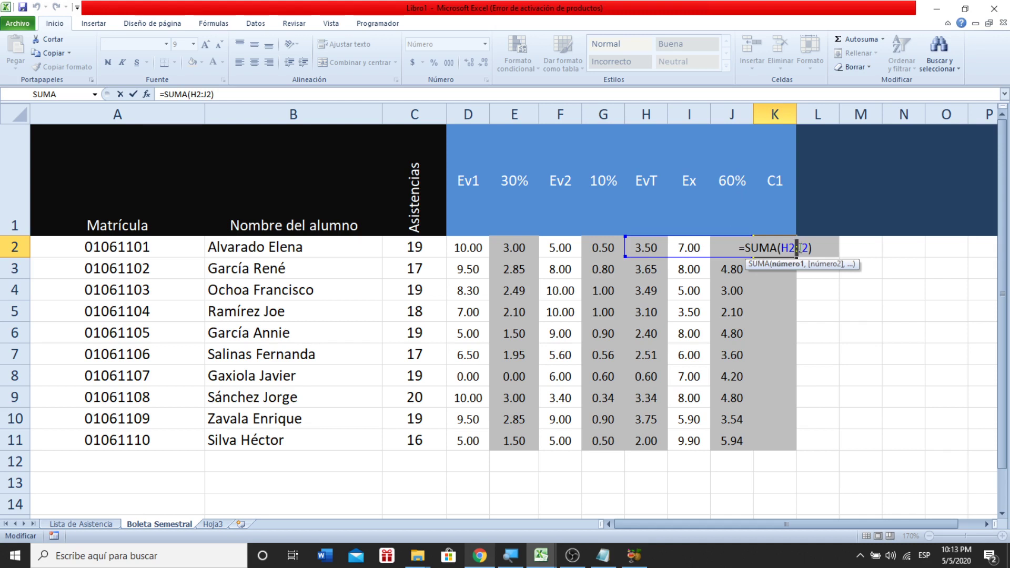
type(",")
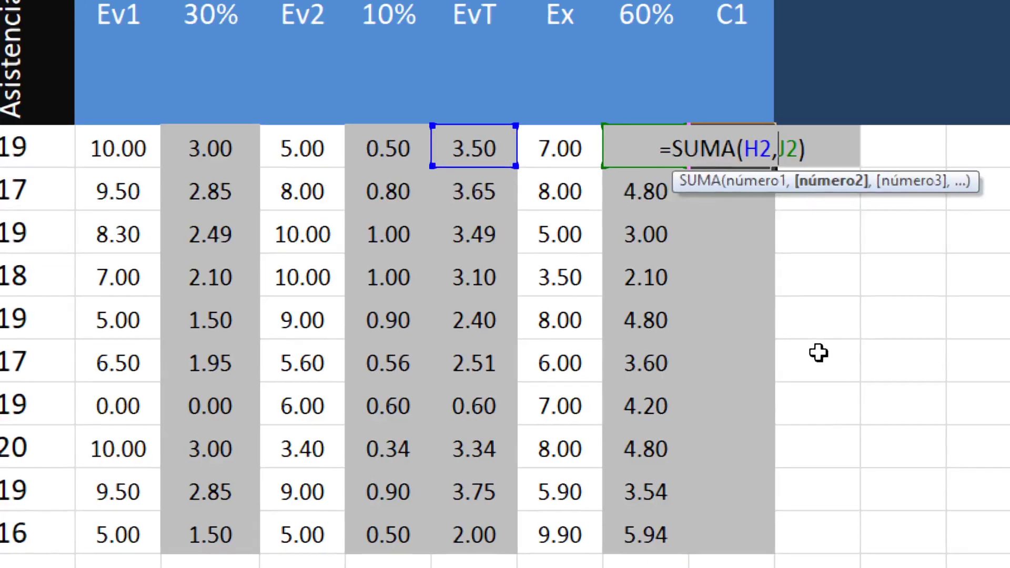
key("Return")
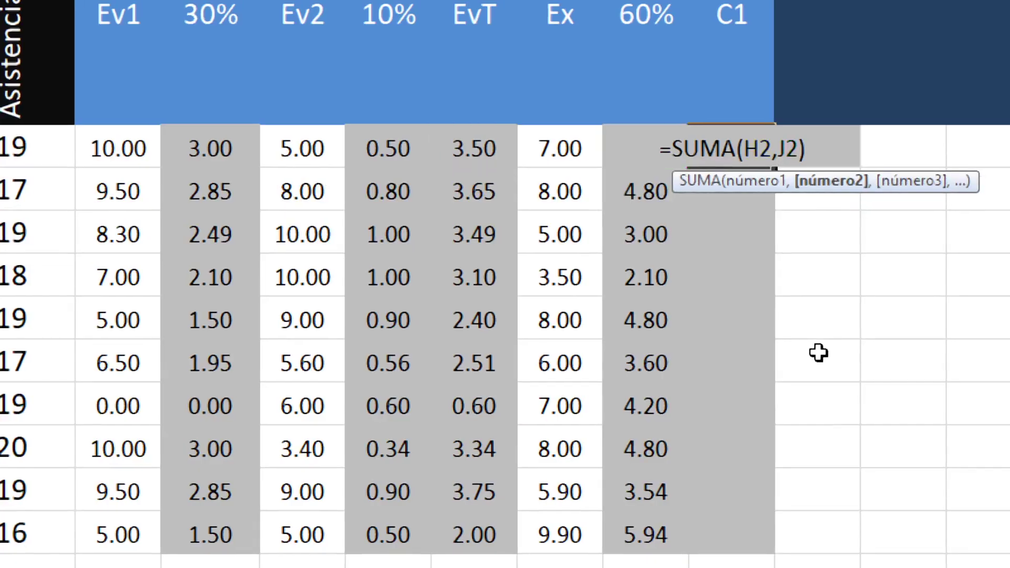
left_click(729, 153)
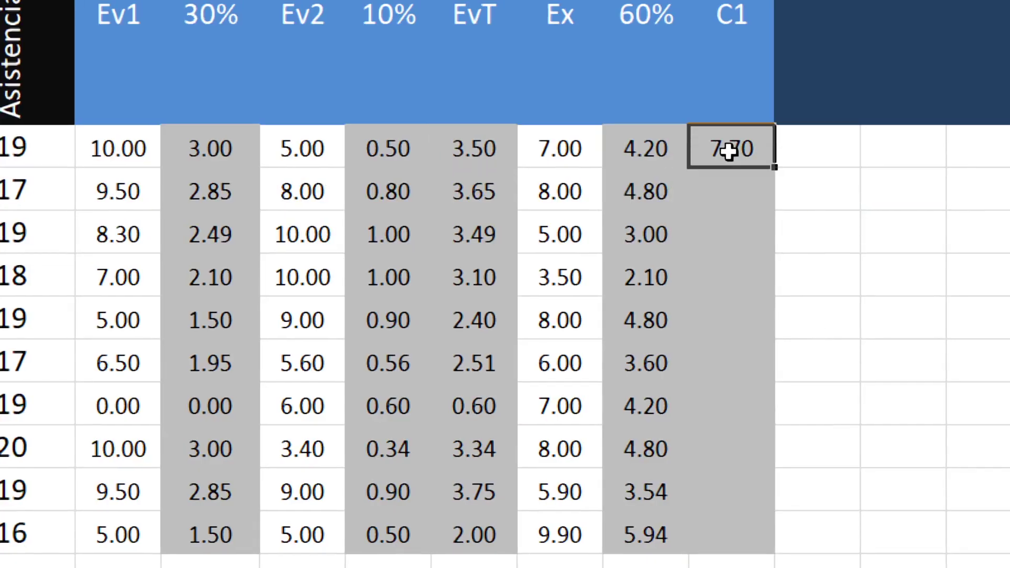
left_click_drag(775, 169, 776, 567)
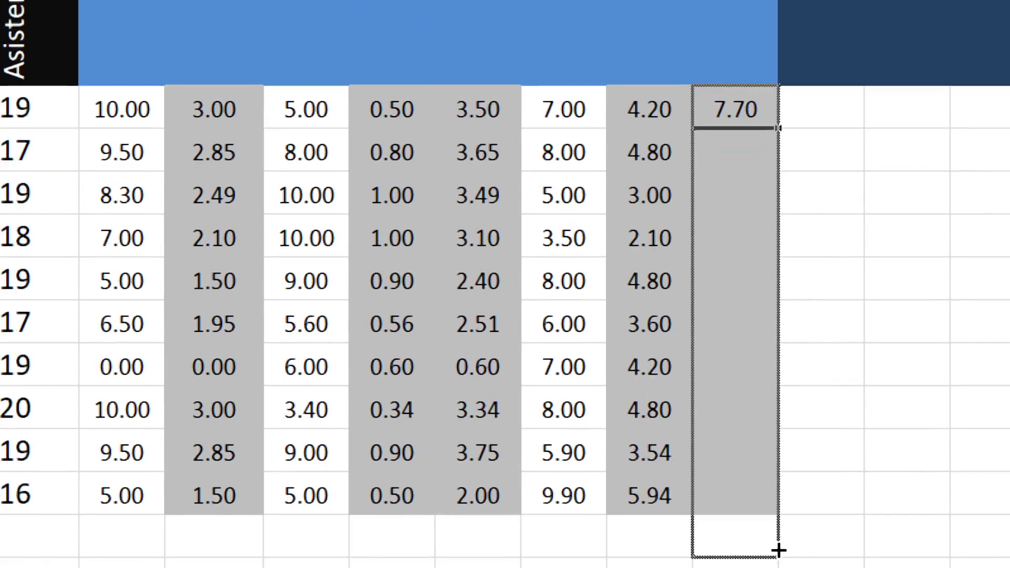
left_click_drag(778, 526, 779, 495)
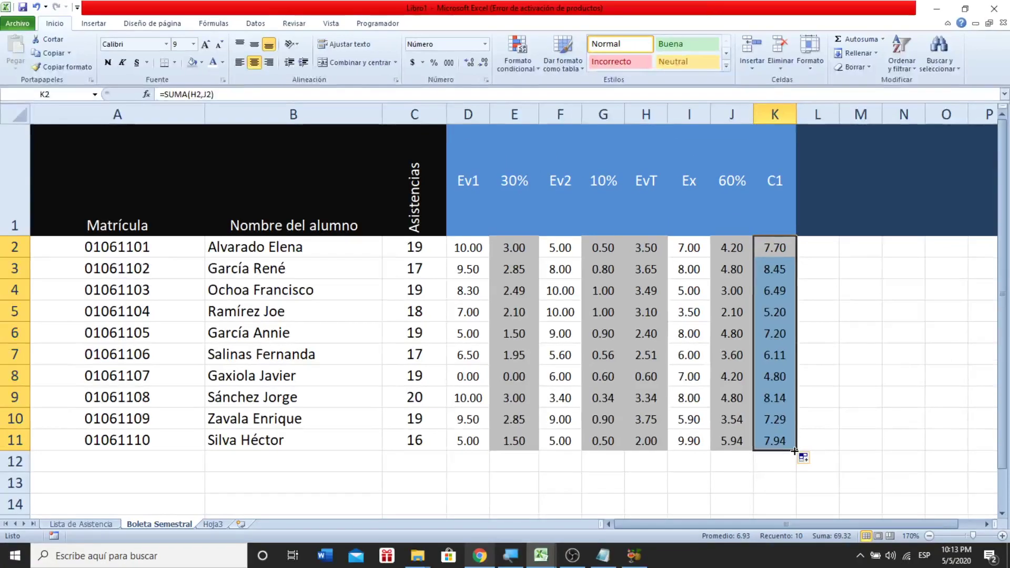
left_click(769, 332)
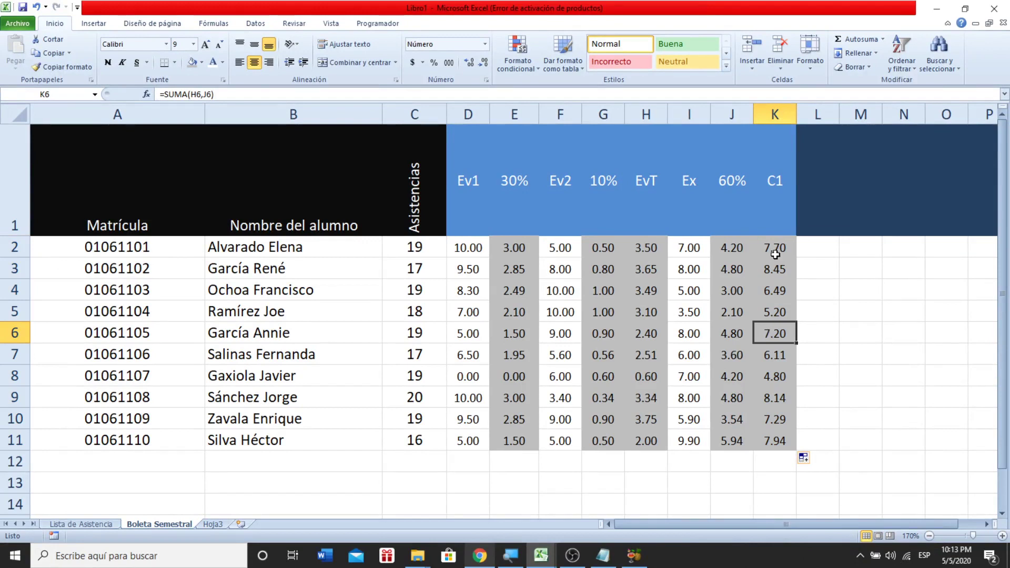
left_click_drag(773, 254, 768, 437)
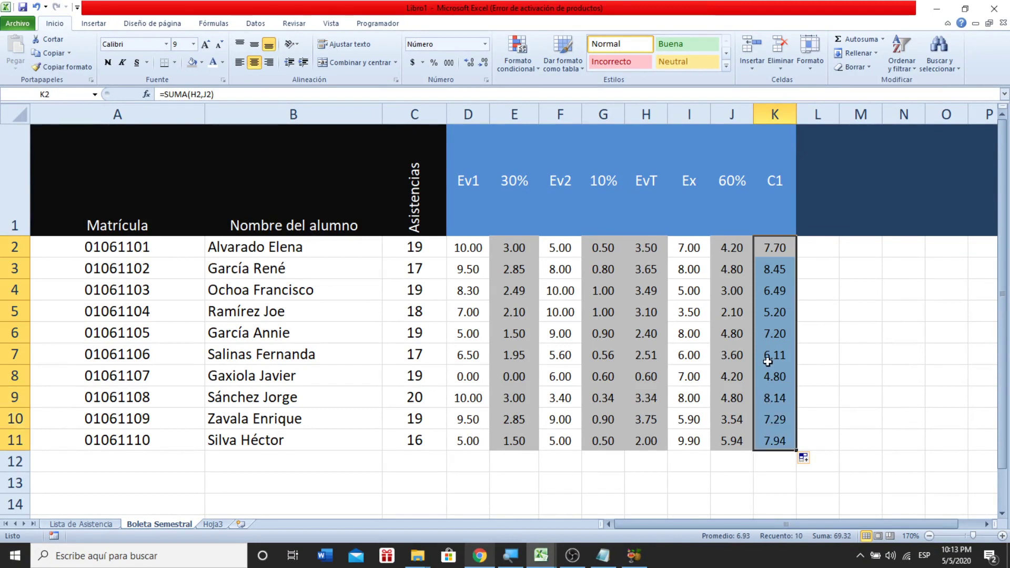
left_click(768, 362)
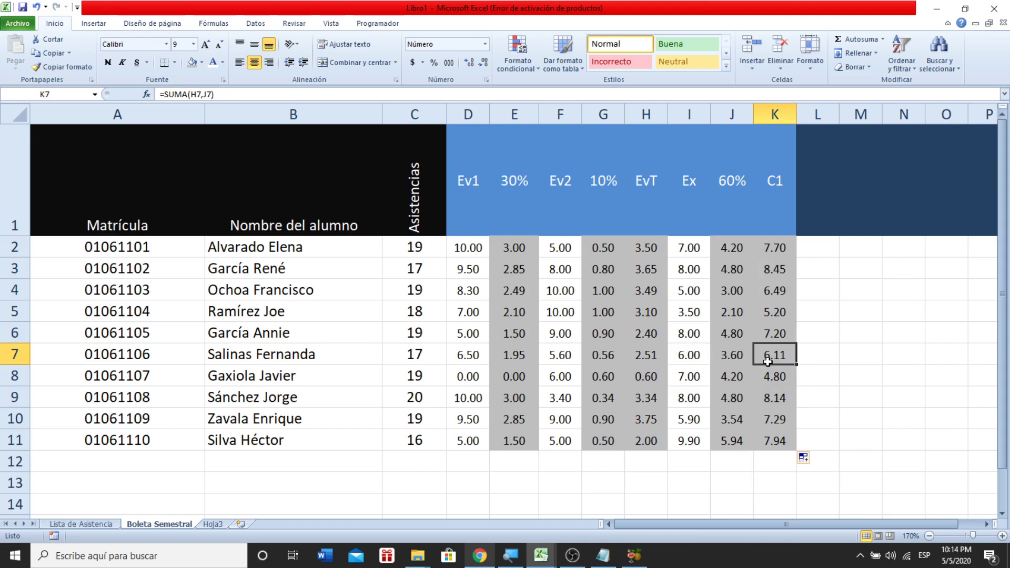
key("Left")
key("Left")
key("Left")
key("Left")
key("Left")
key("Left")
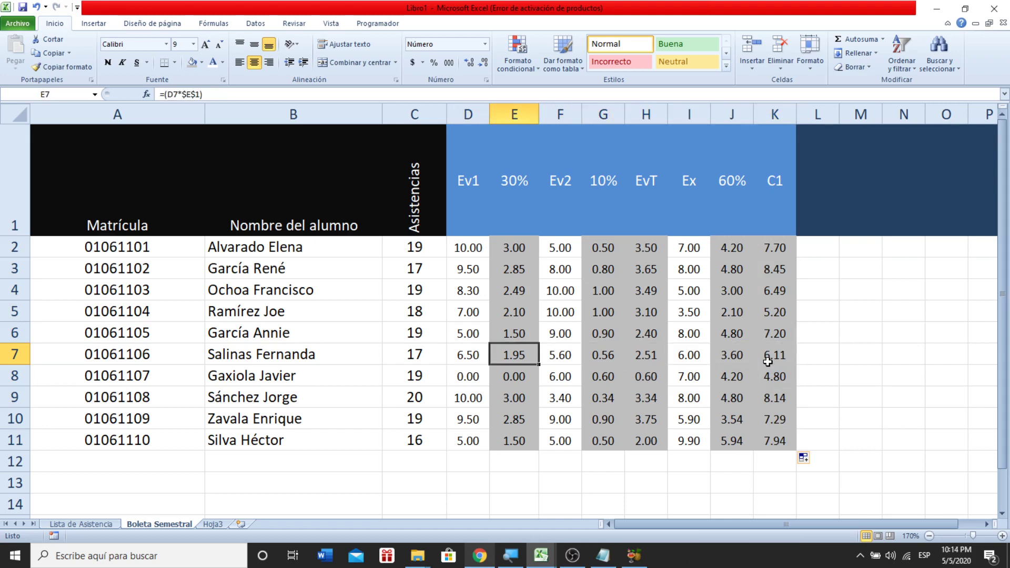
key("Right")
key("Right")
key("Right")
key("Right")
key("Right")
key("Right")
key("Right")
key("Right")
key("Right")
key("Right")
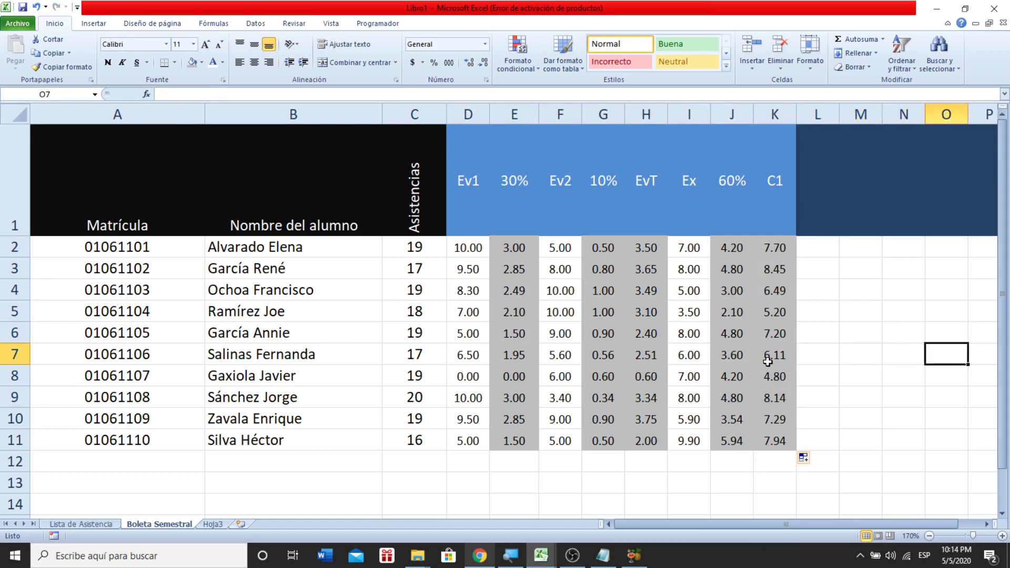
key("Right")
key("Right")
key("Right")
key("Left")
key("Left")
key("Left")
key("Left")
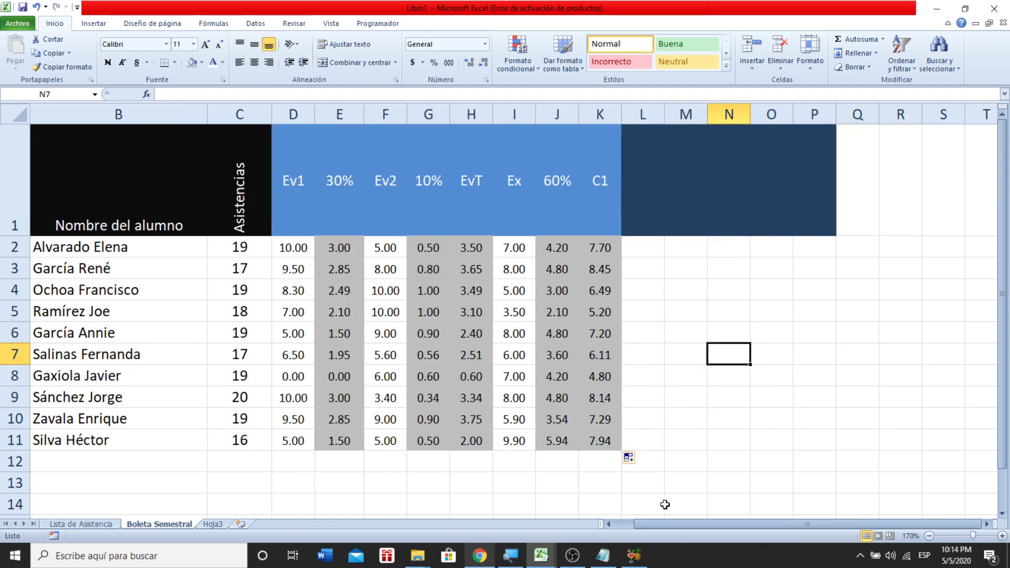
left_click(603, 555)
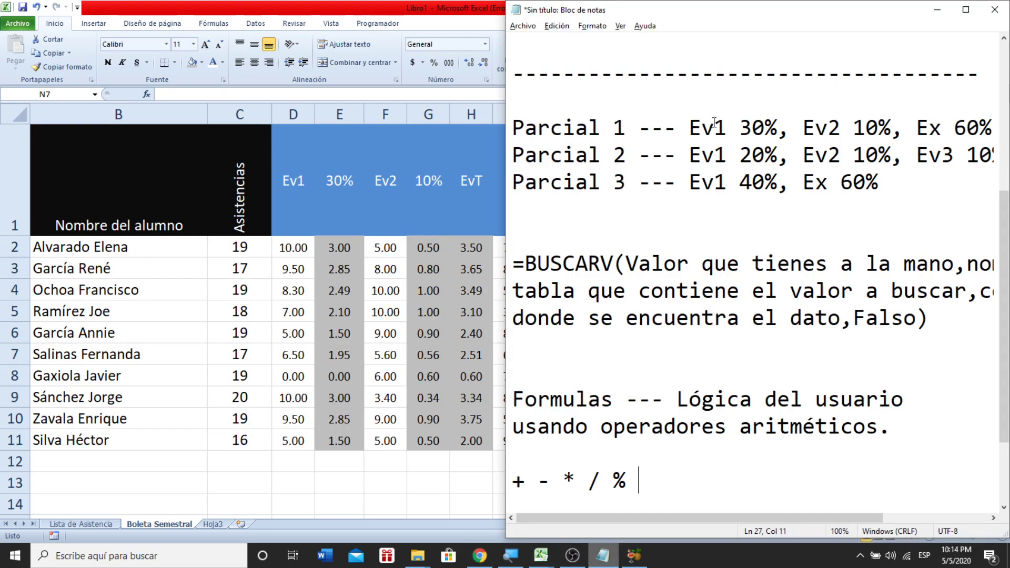
- Highlight the Parcial 2 weightings and the third line's 40% and Ex entries in the notes
left_click_drag(690, 155, 857, 155)
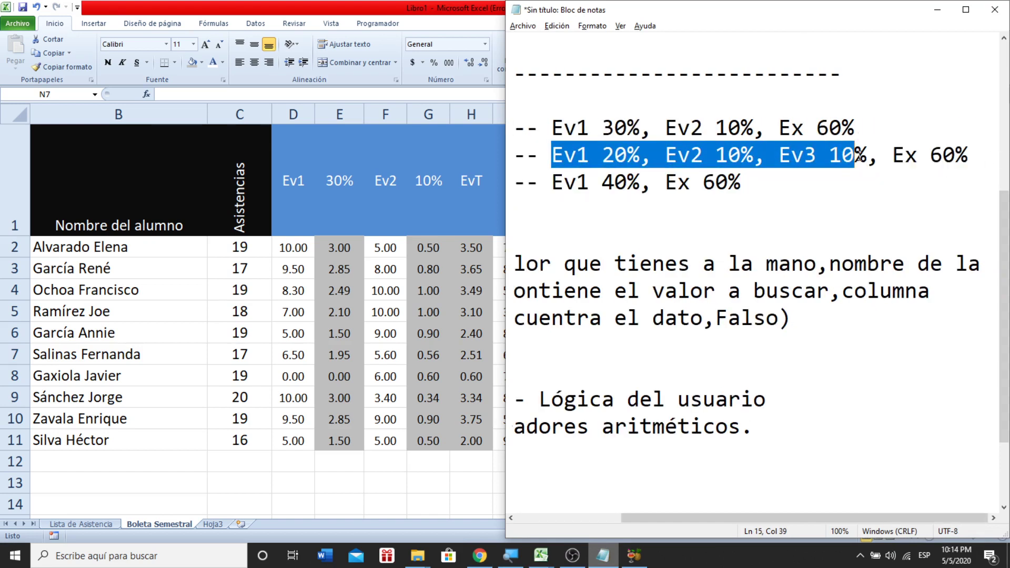
left_click(754, 185)
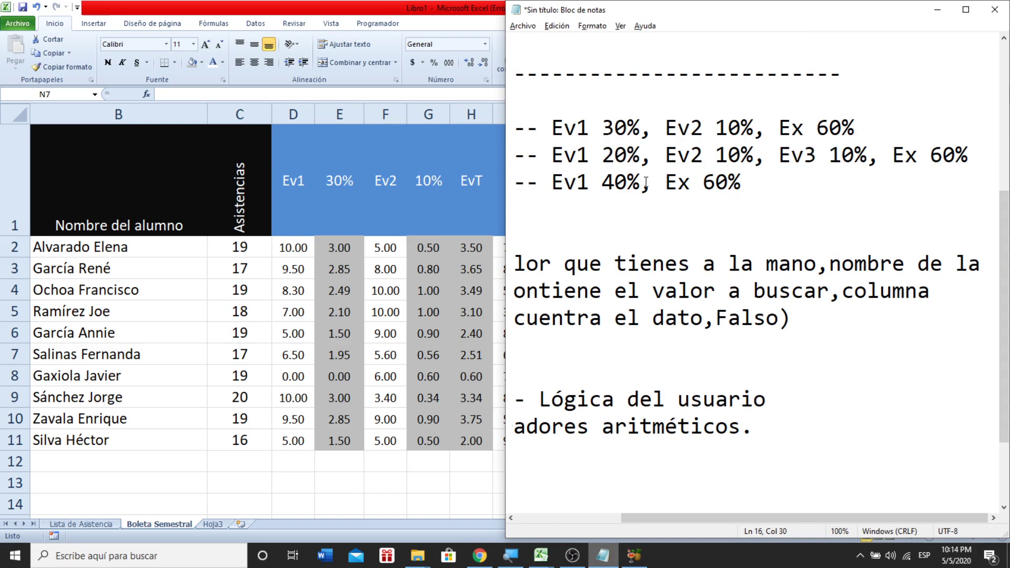
left_click_drag(614, 182, 627, 182)
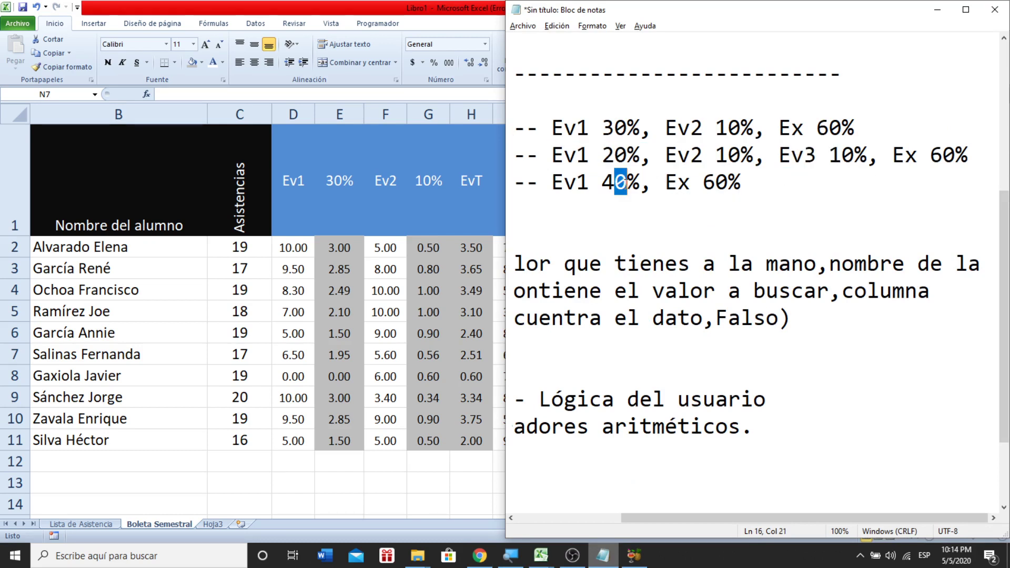
double_click(710, 188)
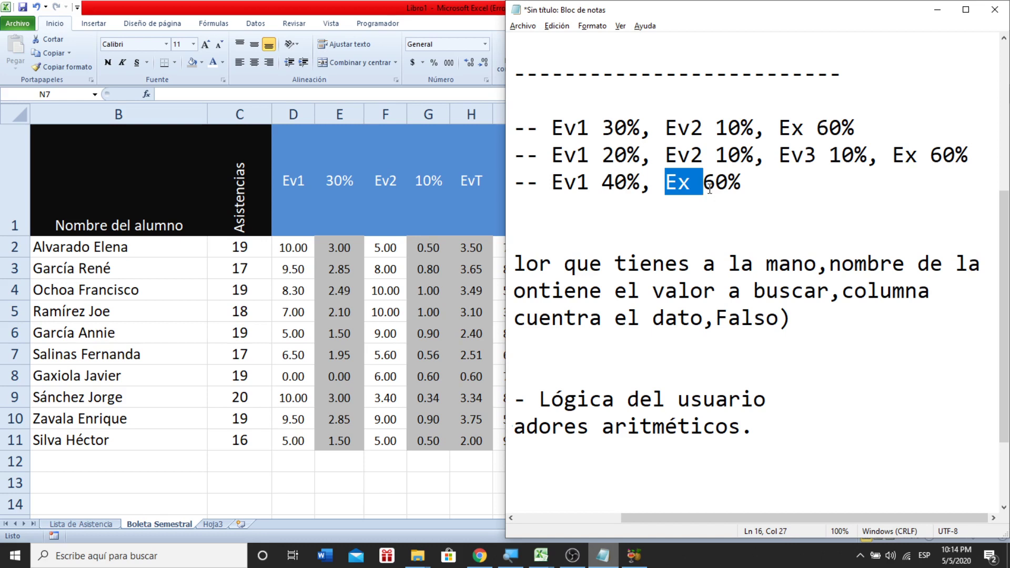
- Type 'C1 C2' after the first line's Ex 60% and 'C3' at the third line's end
left_click(776, 187)
left_click(979, 146)
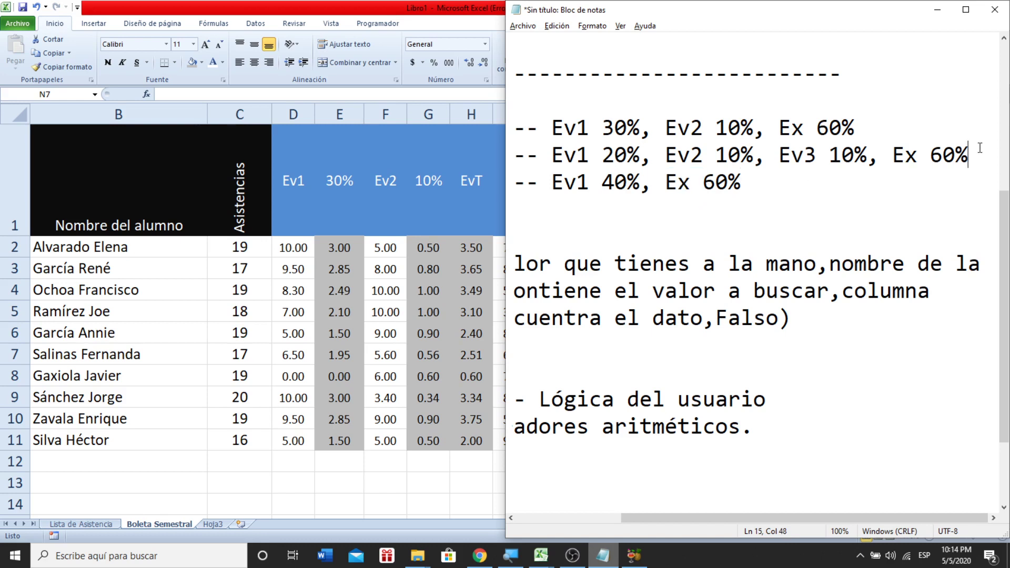
left_click(864, 125)
type("C1")
type(" C2")
left_click(806, 185)
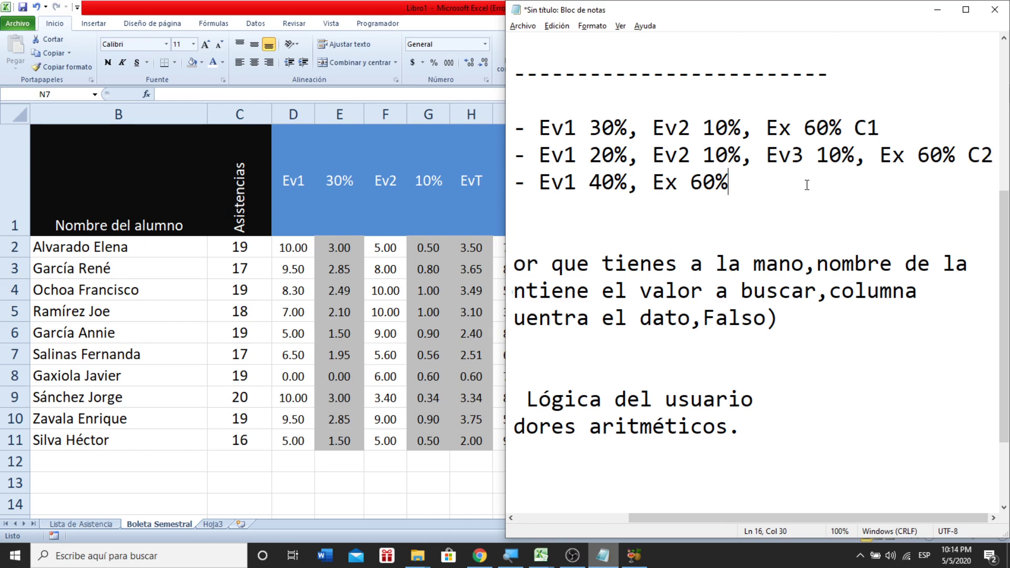
type("C3")
- Pause the OBS Studio recording and minimize OBS
key("alt+Tab")
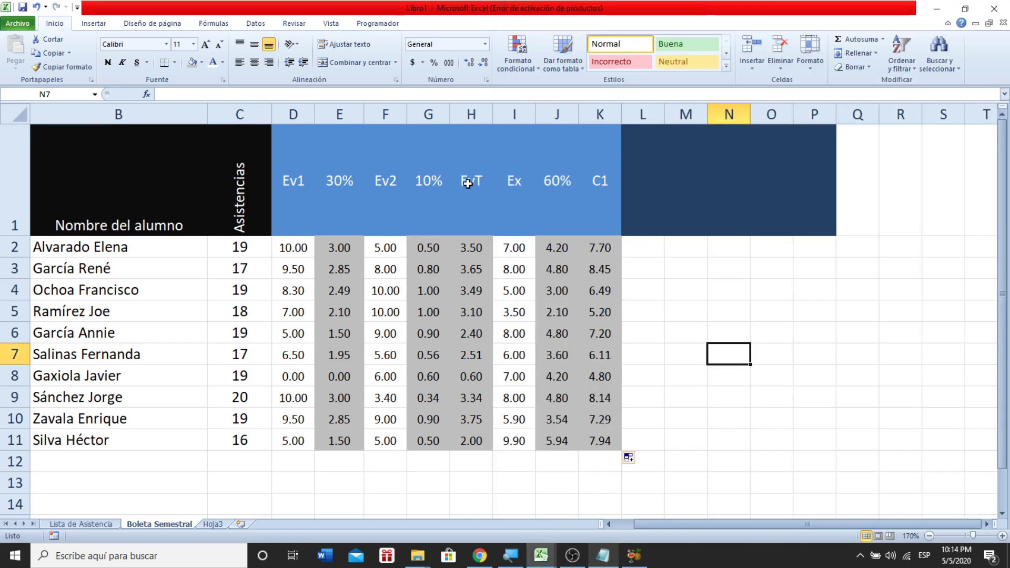
left_click(572, 555)
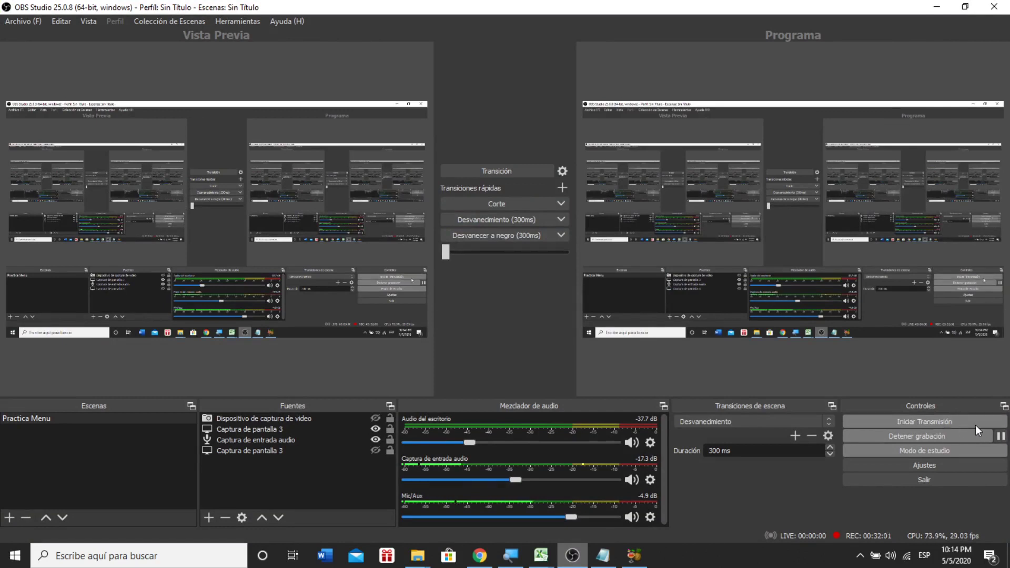
left_click(1001, 436)
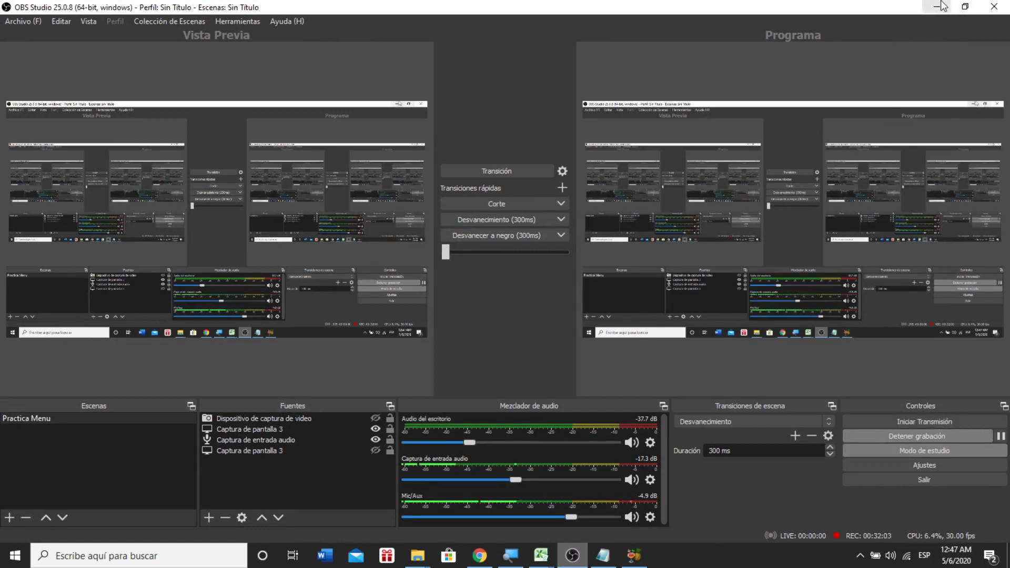
left_click(940, 6)
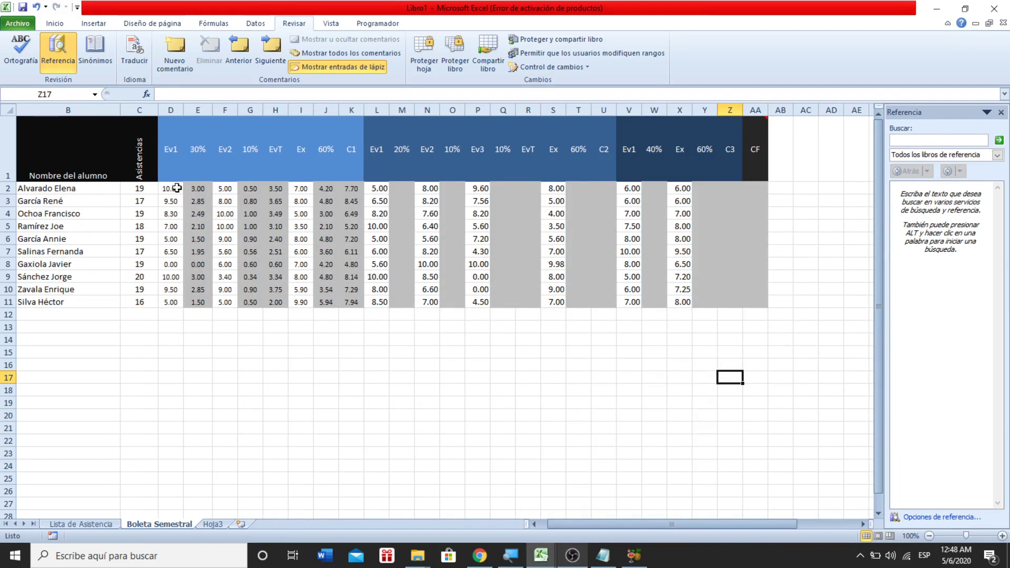
left_click_drag(174, 189, 174, 304)
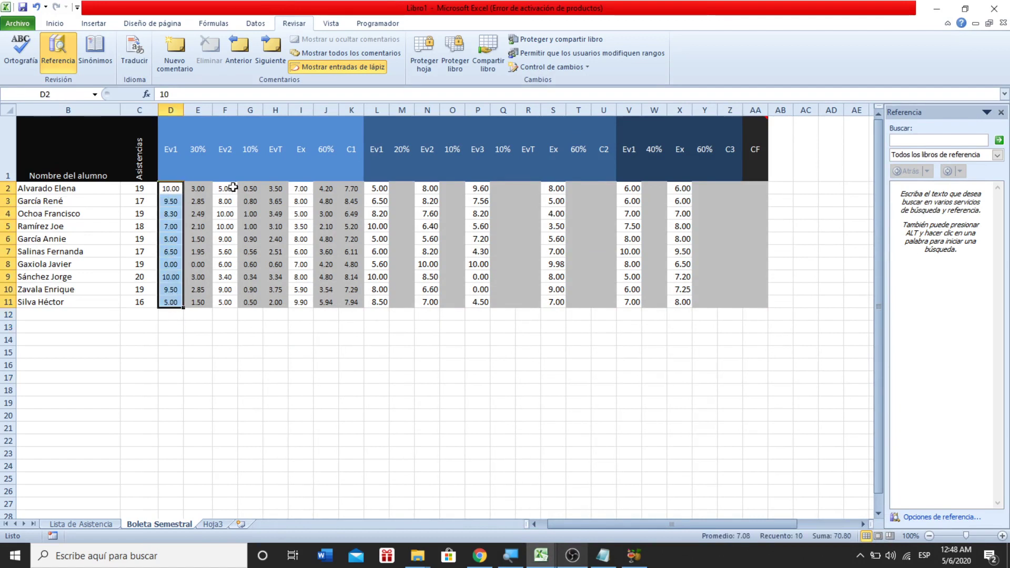
left_click_drag(227, 187, 227, 301)
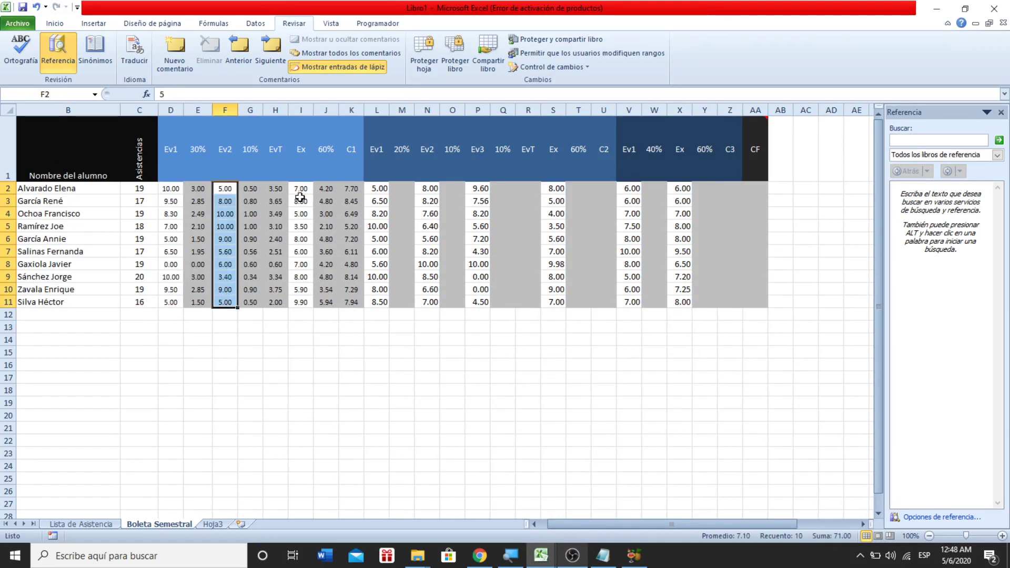
left_click_drag(301, 190, 298, 311)
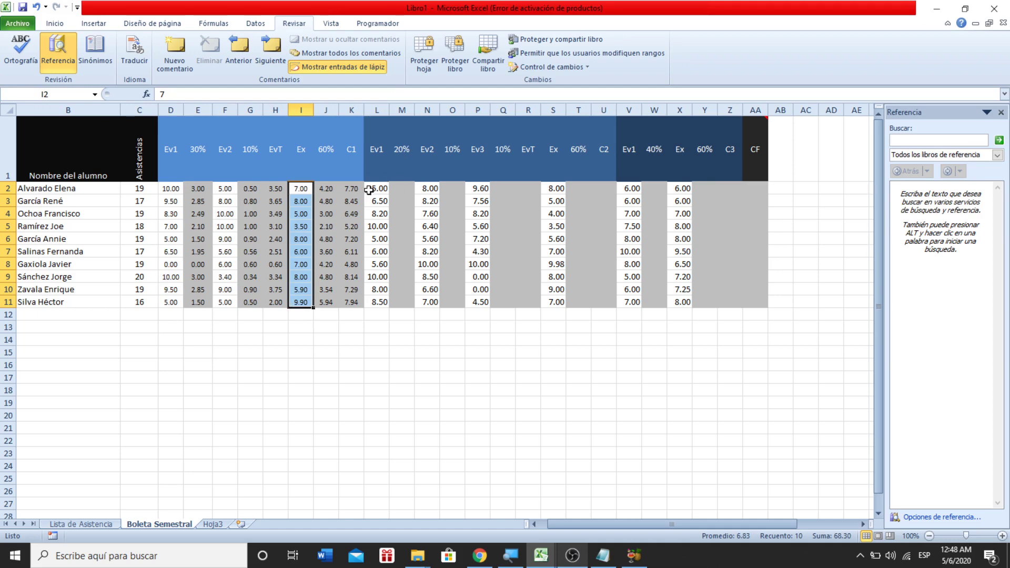
- Review the Parcial 2 Ev1 weighting in the Notepad notes, then go back to Excel
left_click(603, 556)
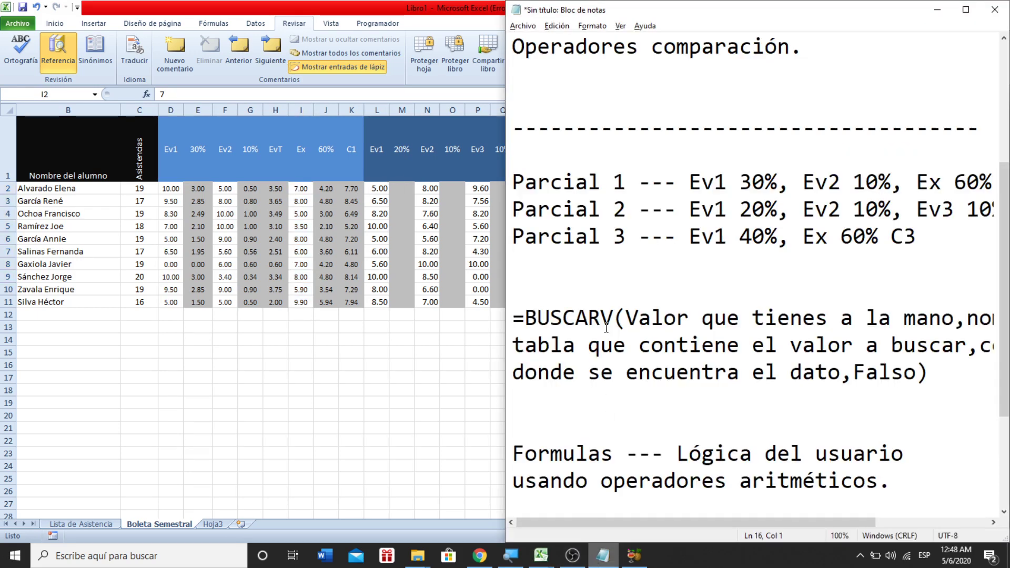
left_click_drag(690, 210, 978, 215)
left_click(367, 277)
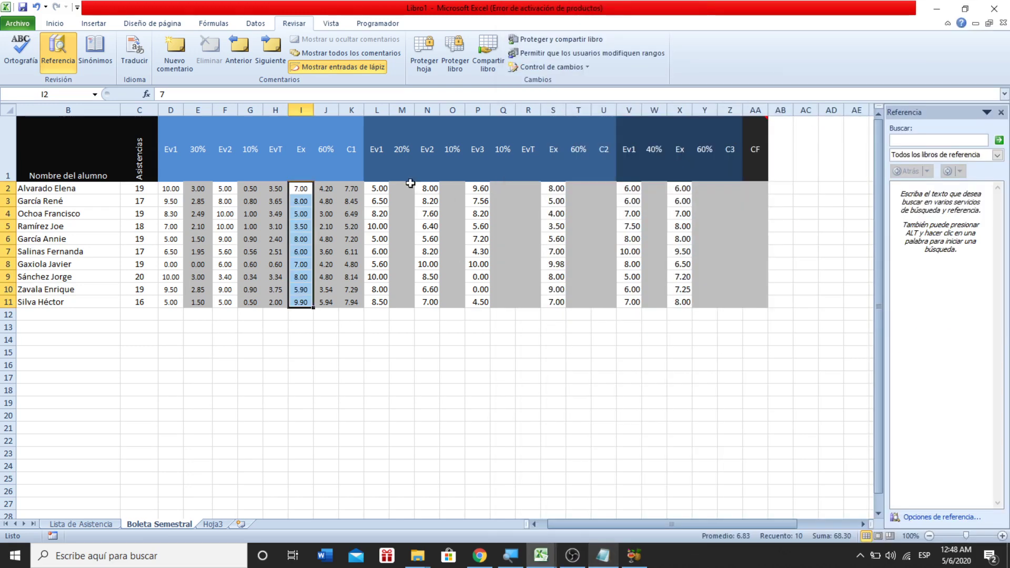
- Select the second partial's Ev1 and Ev2 grades and the empty 10% cells O2:O11
left_click_drag(385, 188, 374, 296)
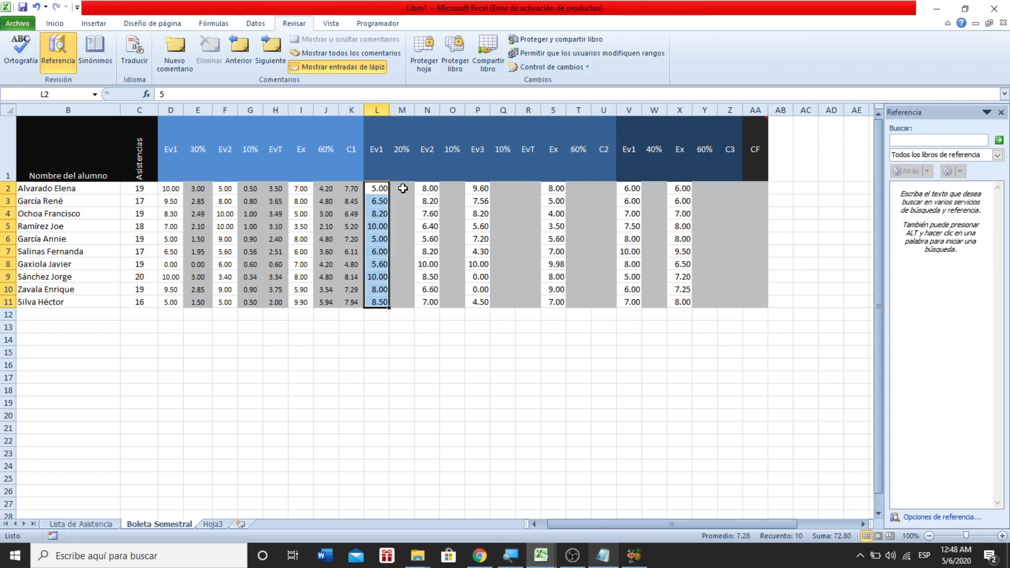
left_click(447, 183)
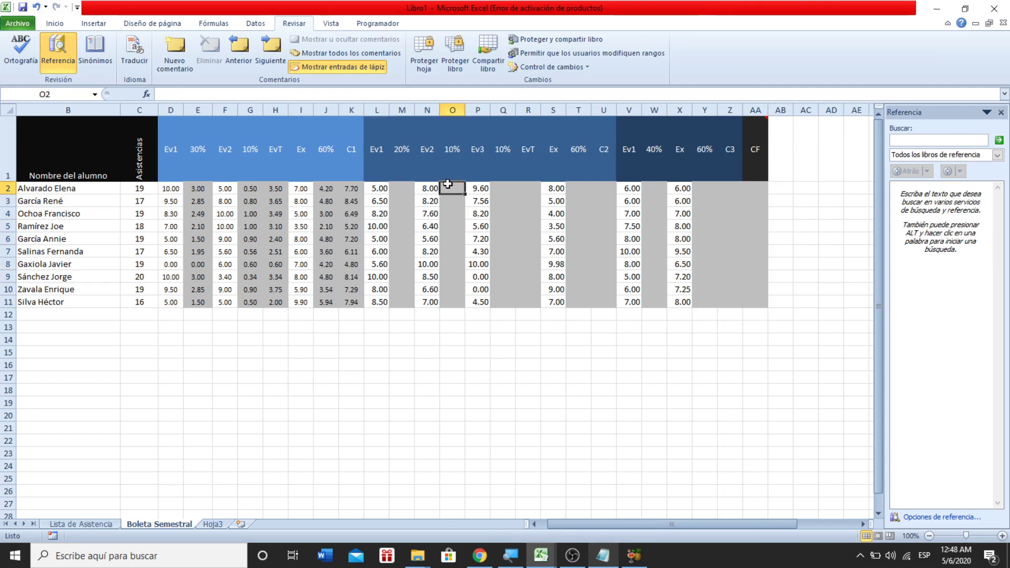
left_click(417, 187)
left_click_drag(418, 187, 434, 302)
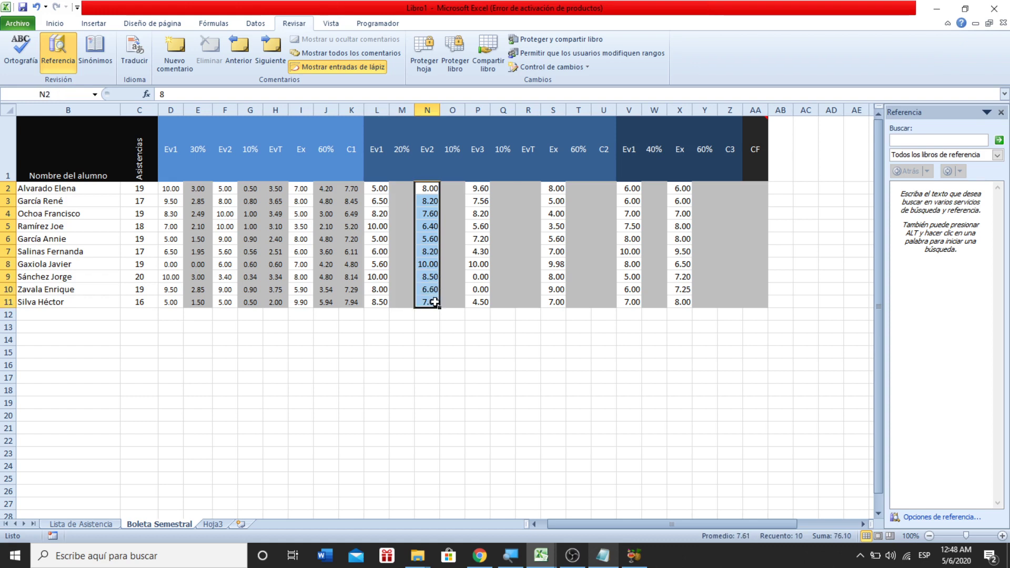
left_click_drag(451, 189, 449, 298)
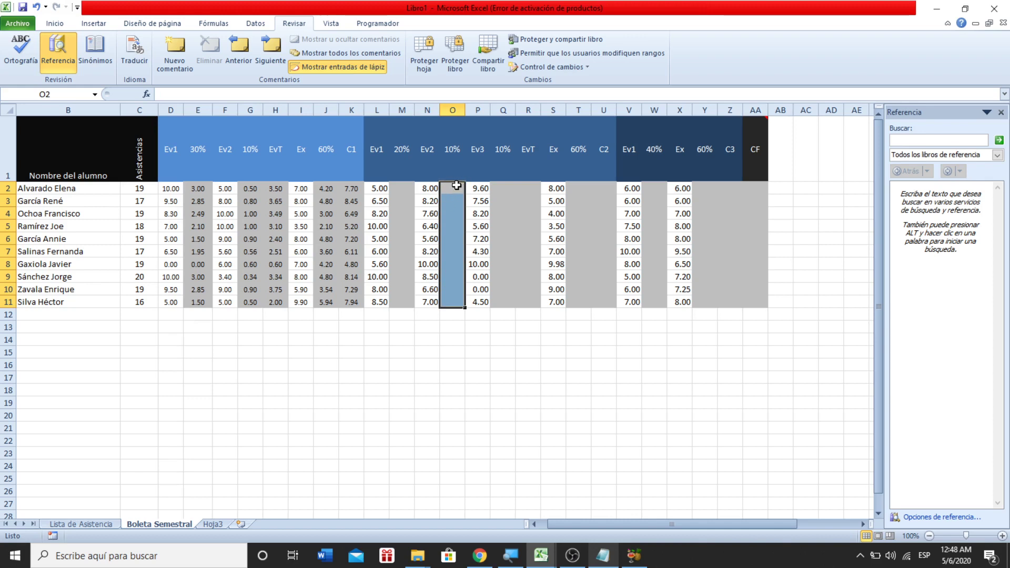
- Close the reference lookup pane and select the empty Ev3 10% cells Q2:Q11
left_click(1002, 113)
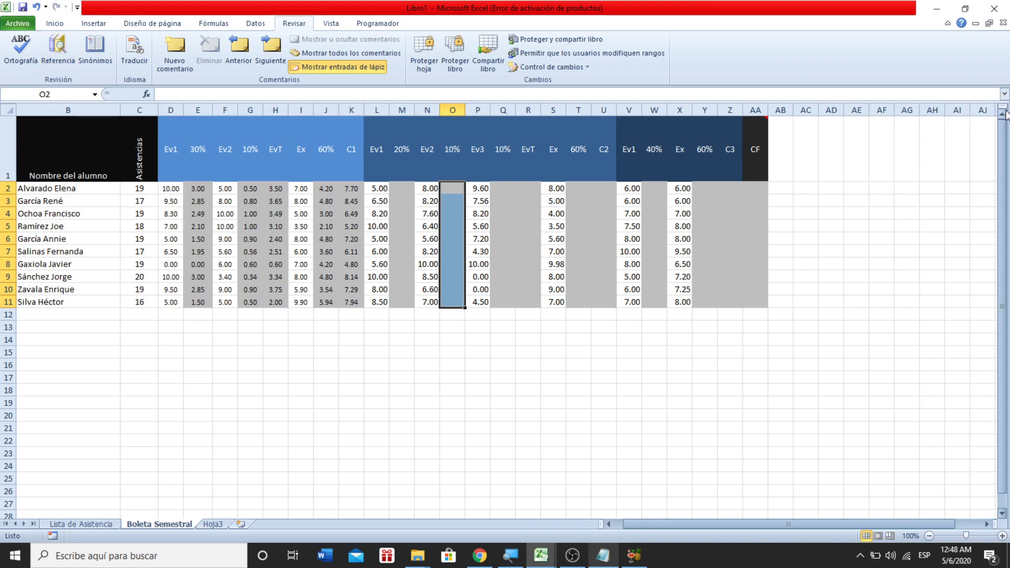
left_click(500, 190)
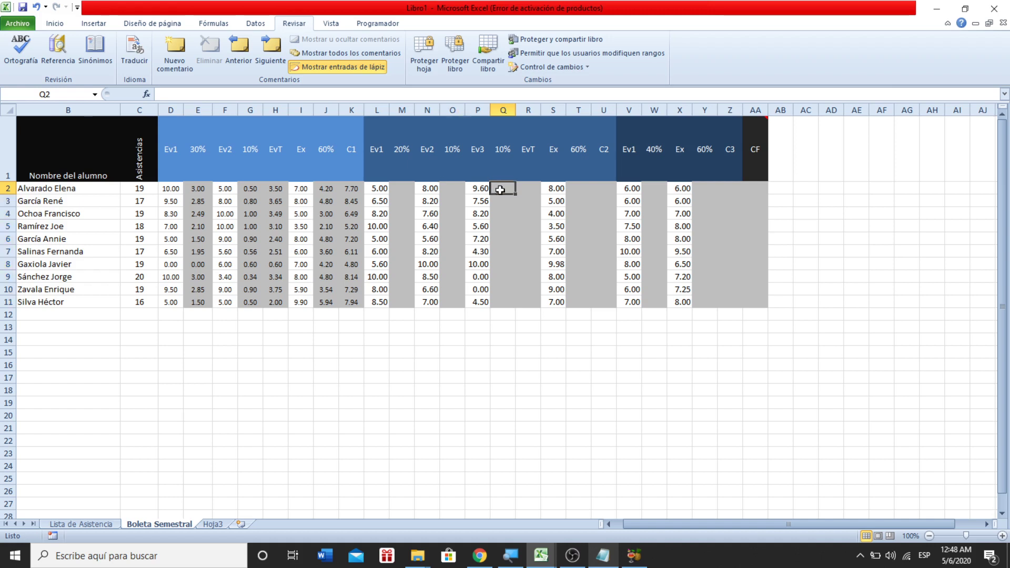
left_click_drag(500, 190, 498, 310)
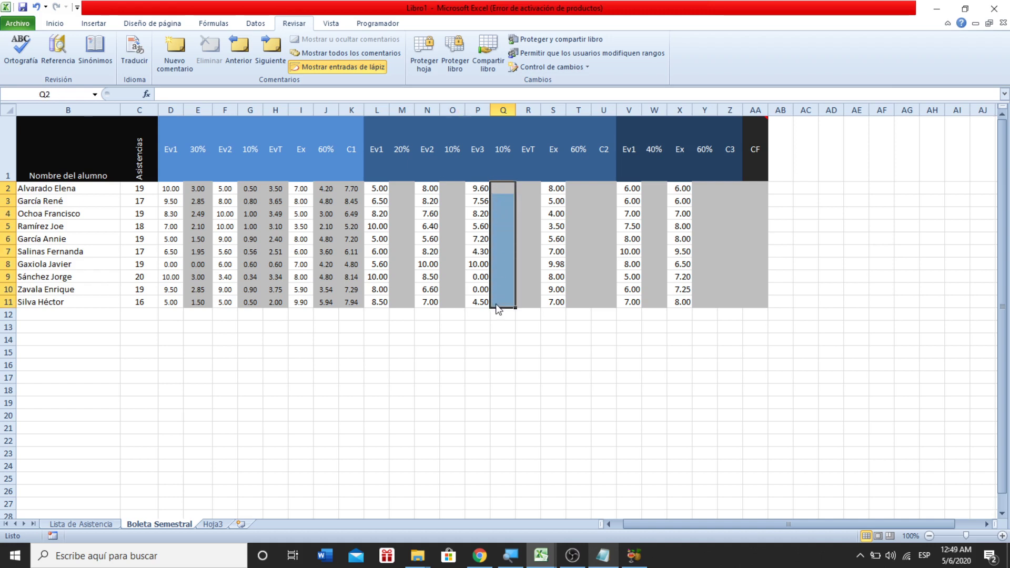
- Start a new comment on the EvT header cell R1
left_click(530, 186)
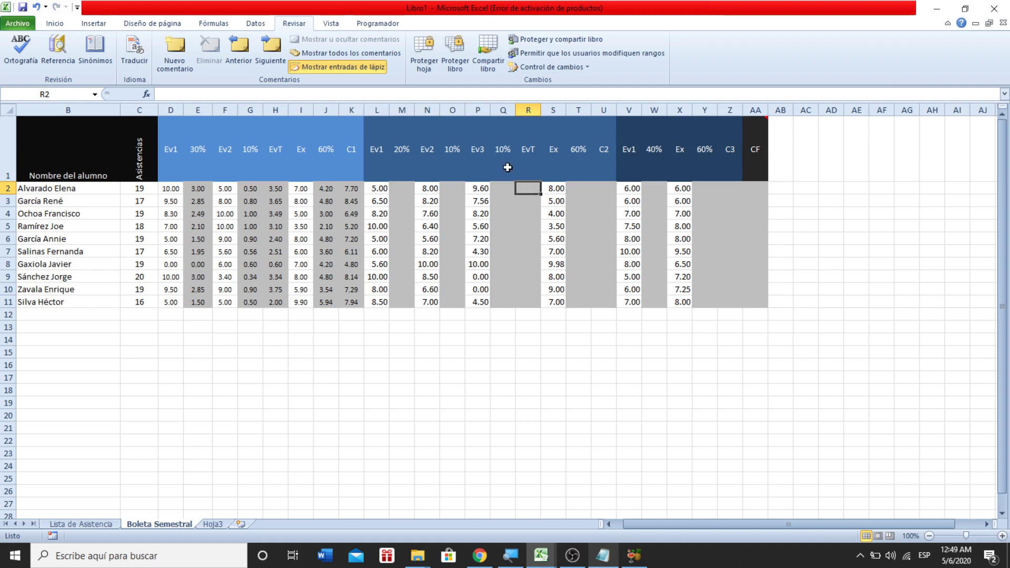
left_click(504, 187)
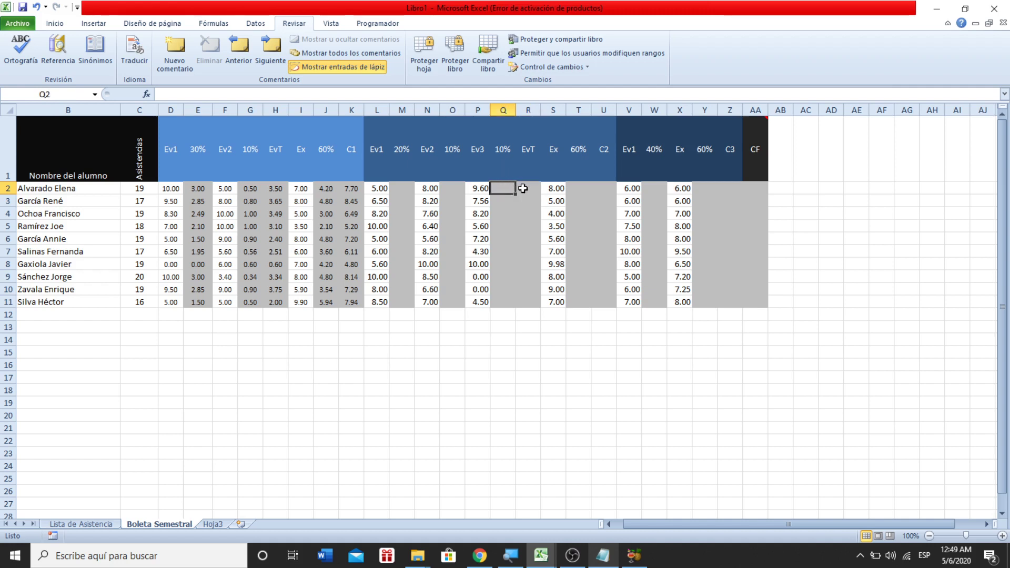
left_click(526, 160)
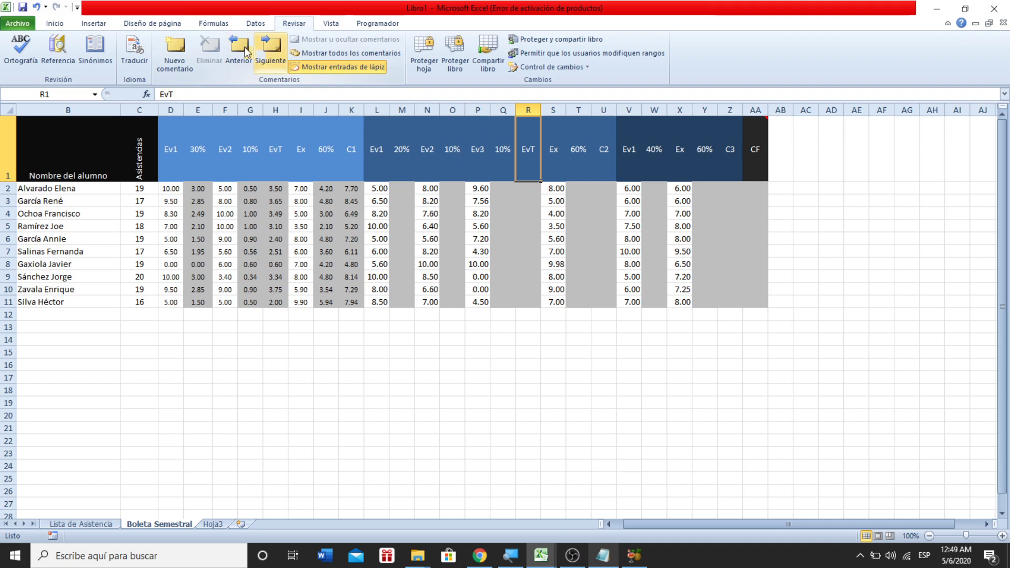
left_click(170, 47)
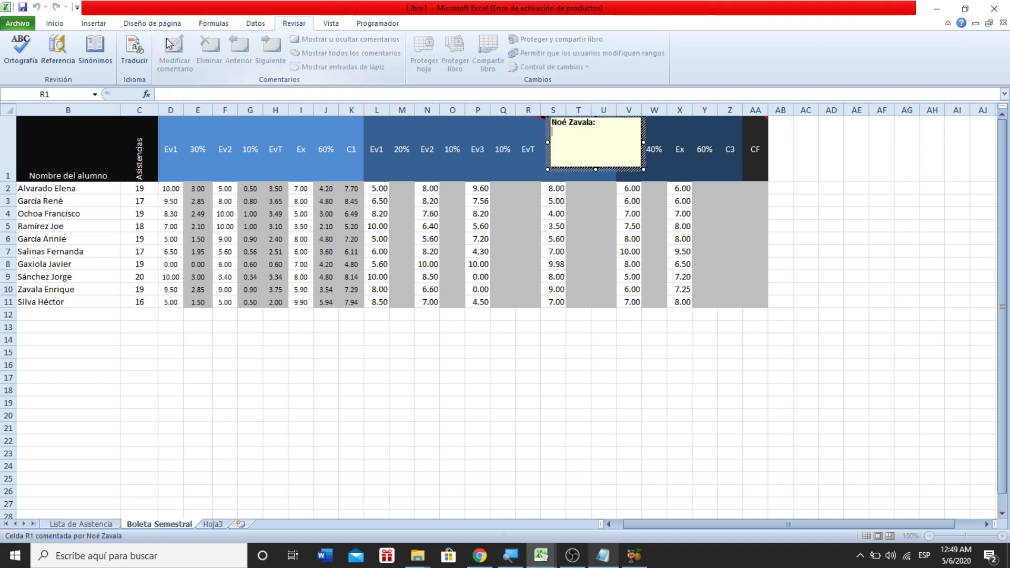
- Type 'Sum' into the R1 comment and click outside it to finish
type("Suma")
left_click(383, 329)
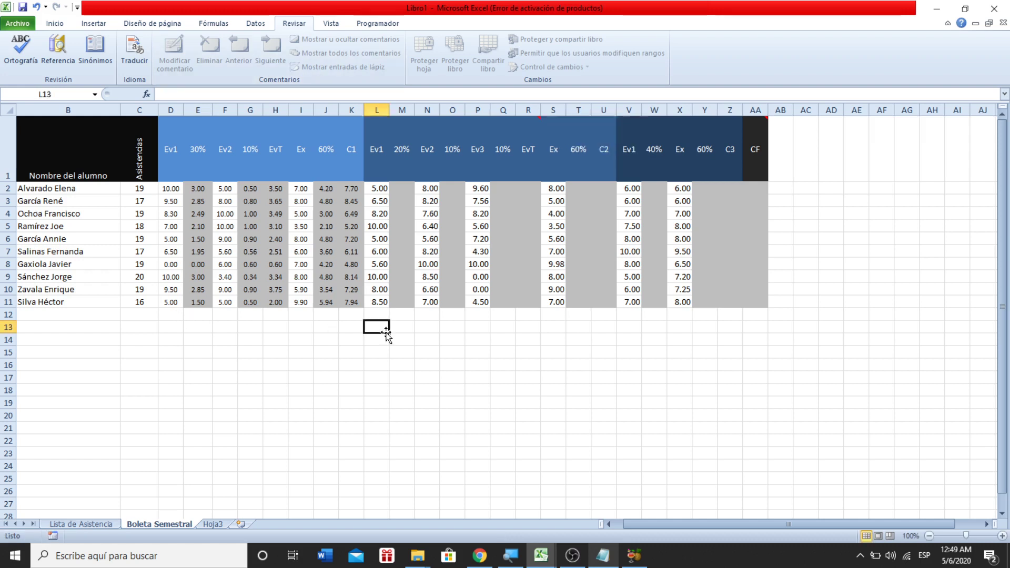
left_click(503, 188)
left_click(403, 187)
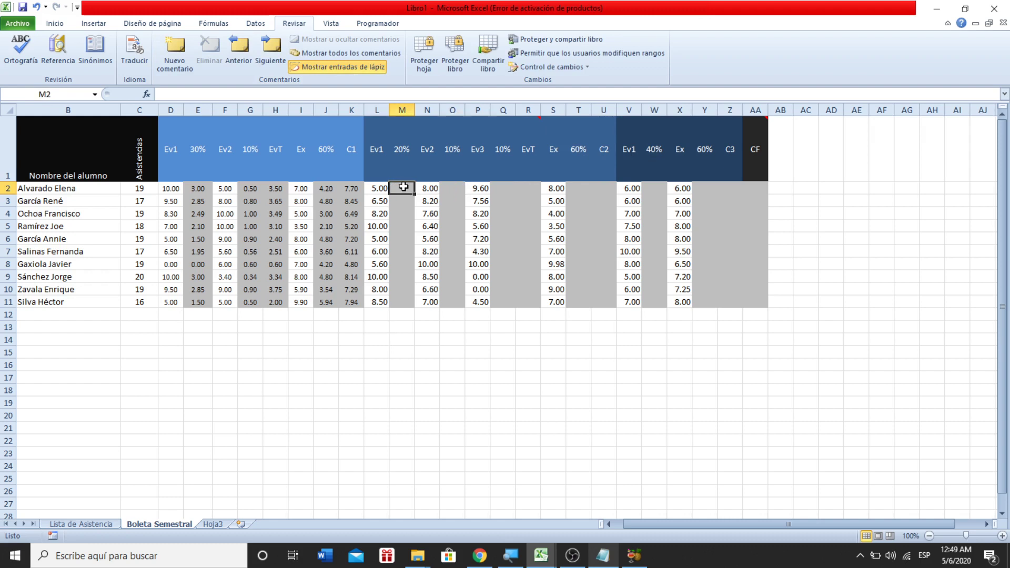
left_click(549, 191)
left_click_drag(548, 191, 553, 302)
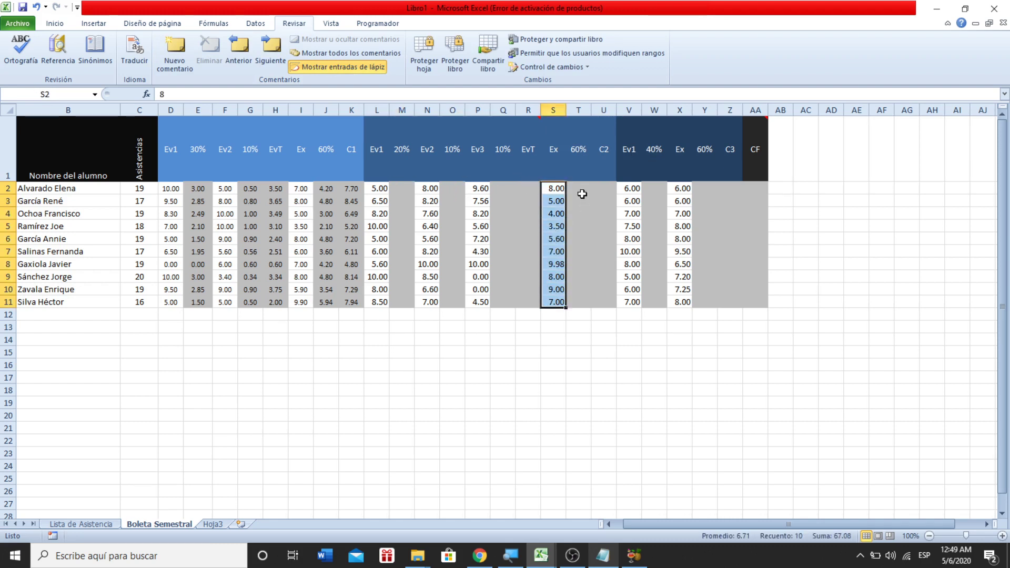
left_click_drag(577, 191, 578, 296)
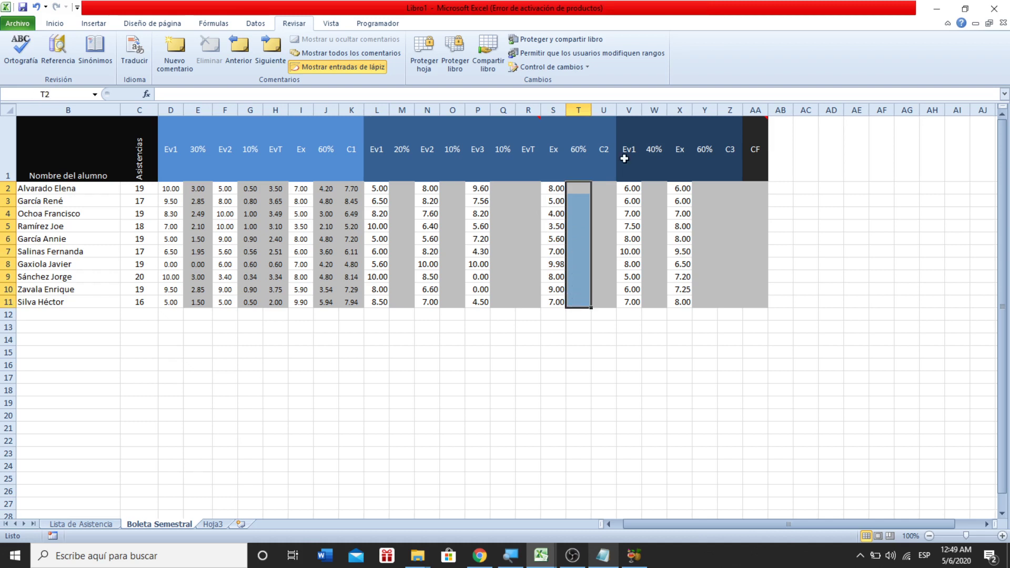
left_click(605, 165)
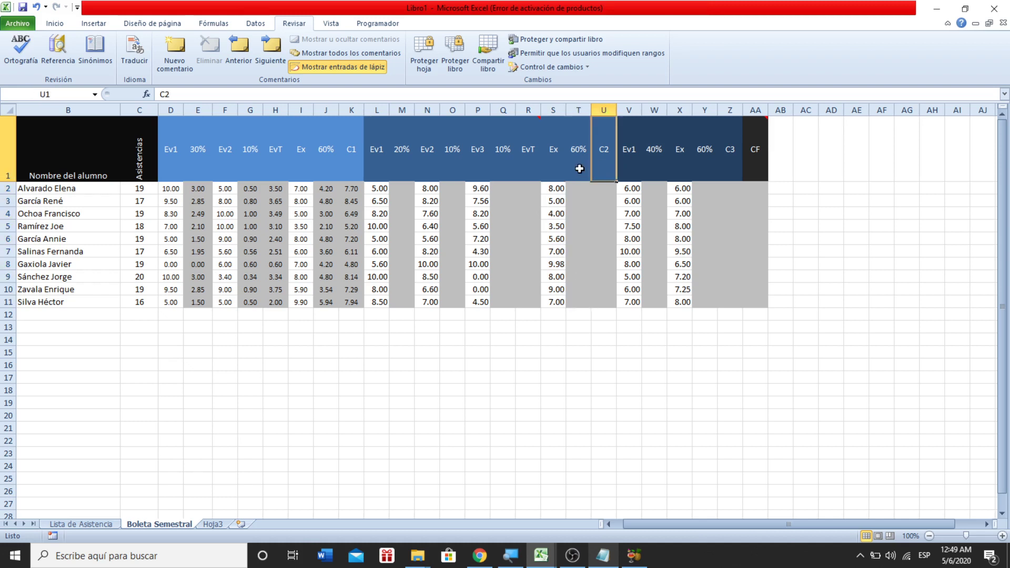
left_click_drag(577, 139, 569, 292)
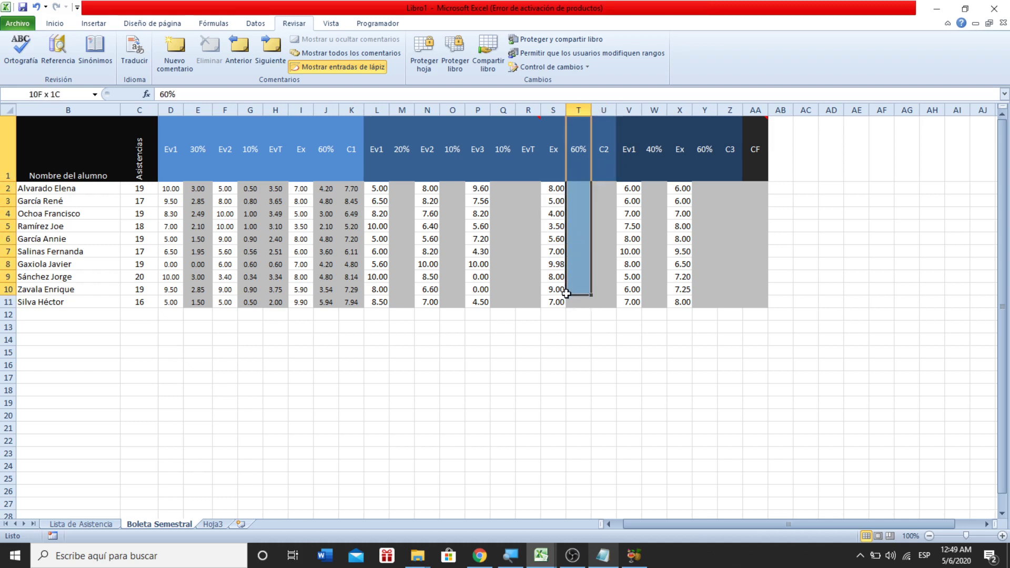
left_click_drag(524, 188, 525, 306)
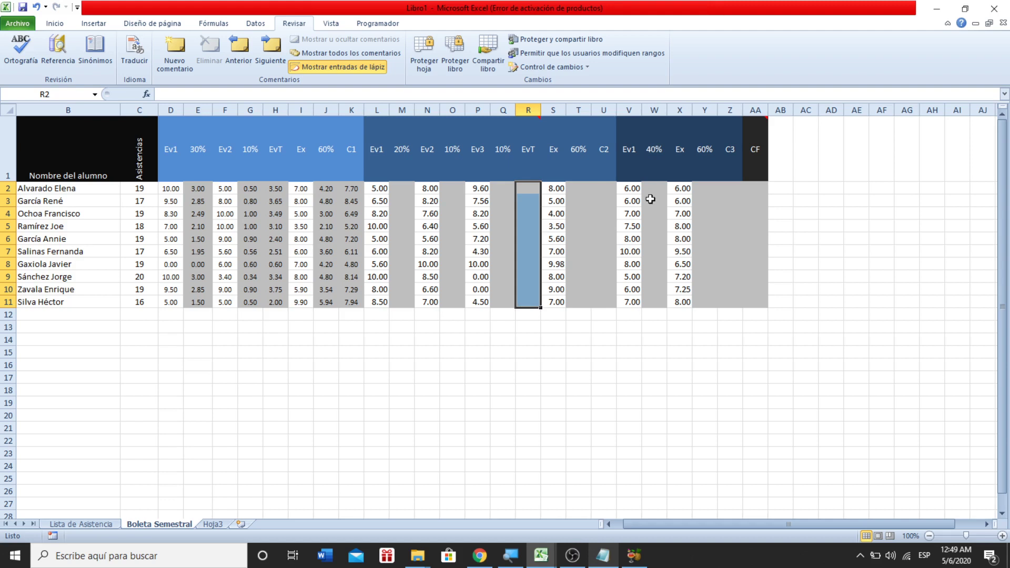
left_click_drag(652, 189, 654, 315)
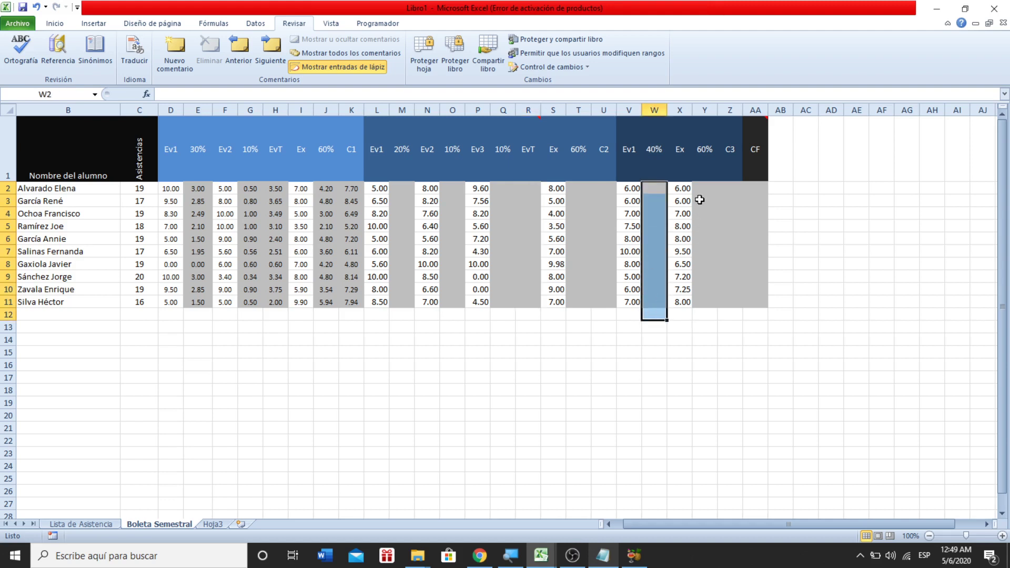
left_click_drag(704, 189, 689, 300)
left_click(729, 199)
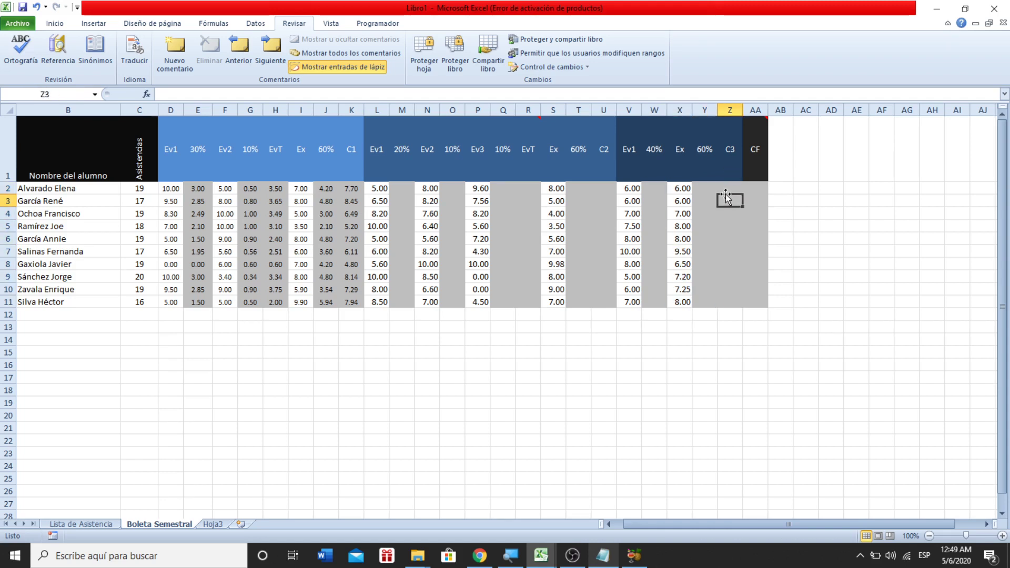
left_click(652, 196)
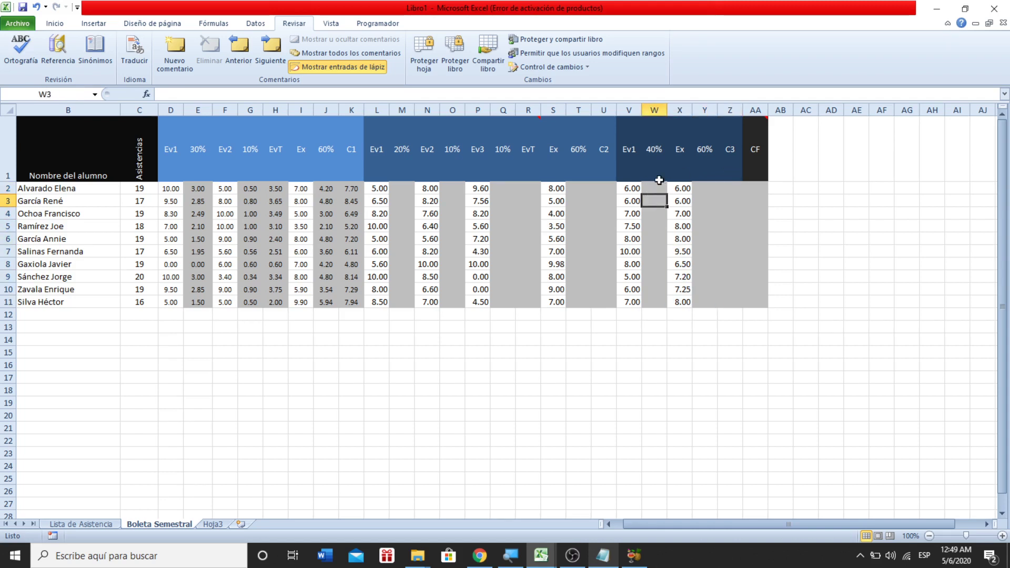
left_click(713, 191)
mouse_move(759, 164)
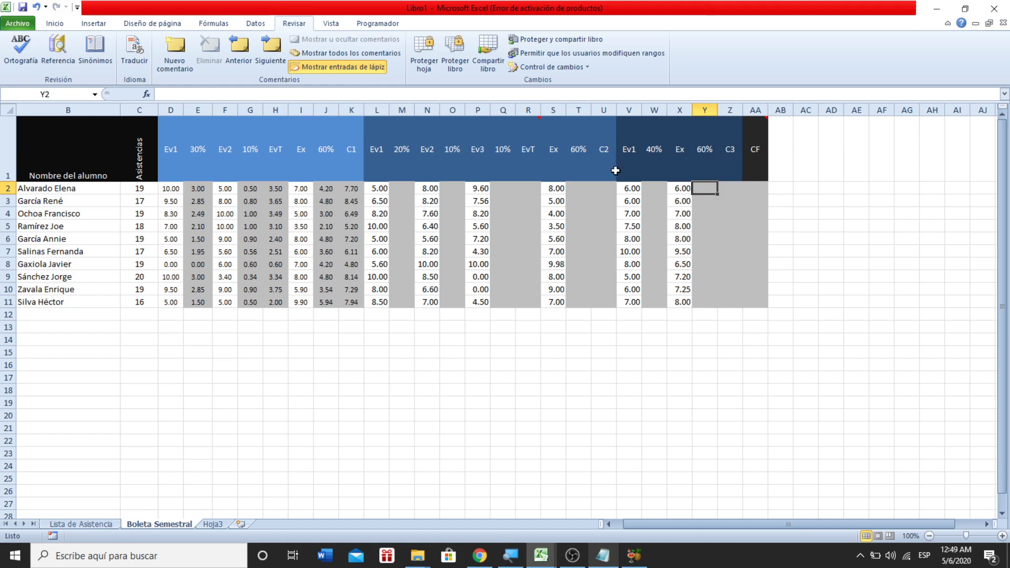
left_click(335, 163)
left_click(352, 163)
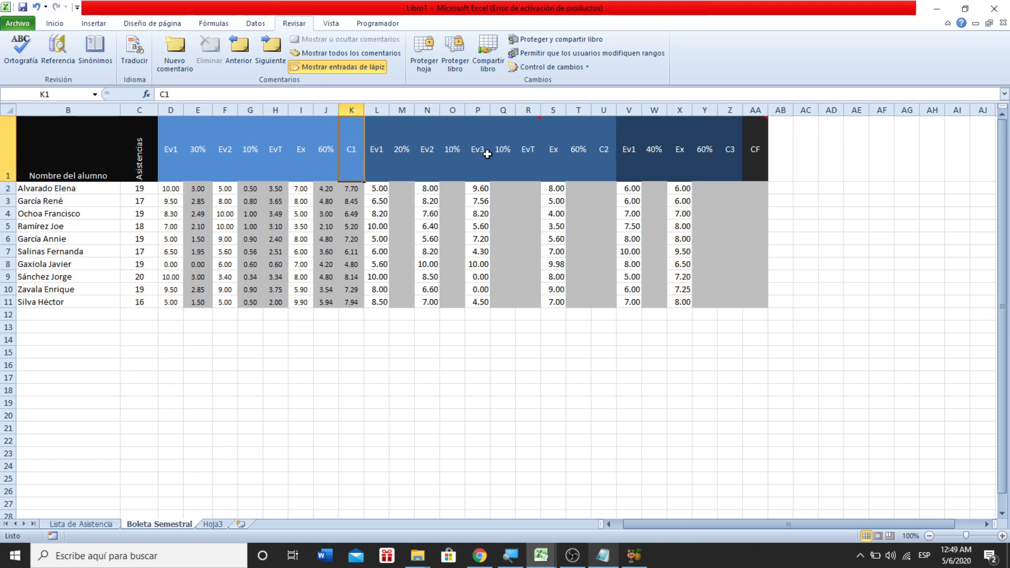
- Select the C1, C2 and C3 columns K, U and Z, then switch to OBS Studio
left_click_drag(352, 187, 337, 302)
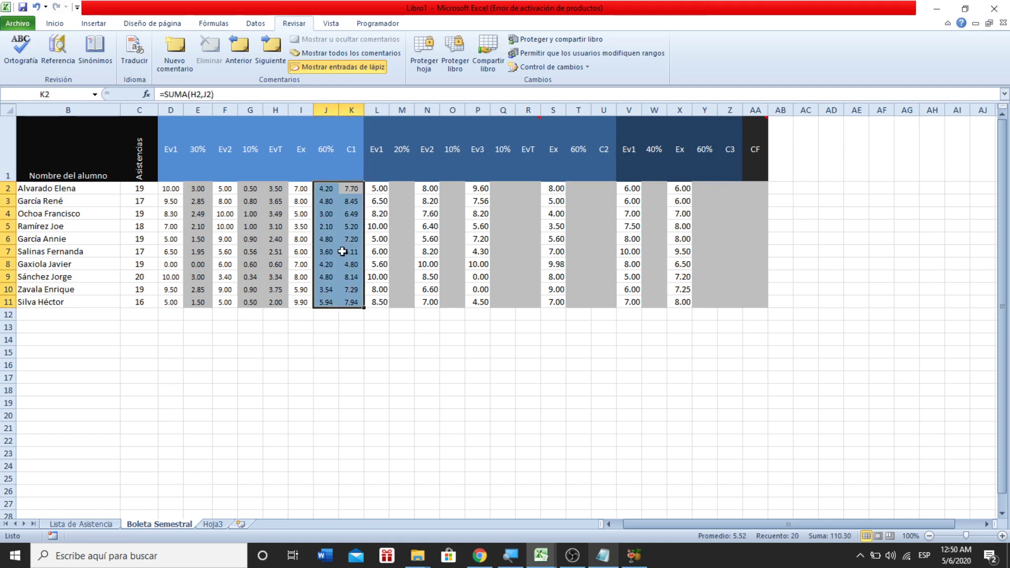
left_click(353, 131)
left_click_drag(352, 131, 351, 302)
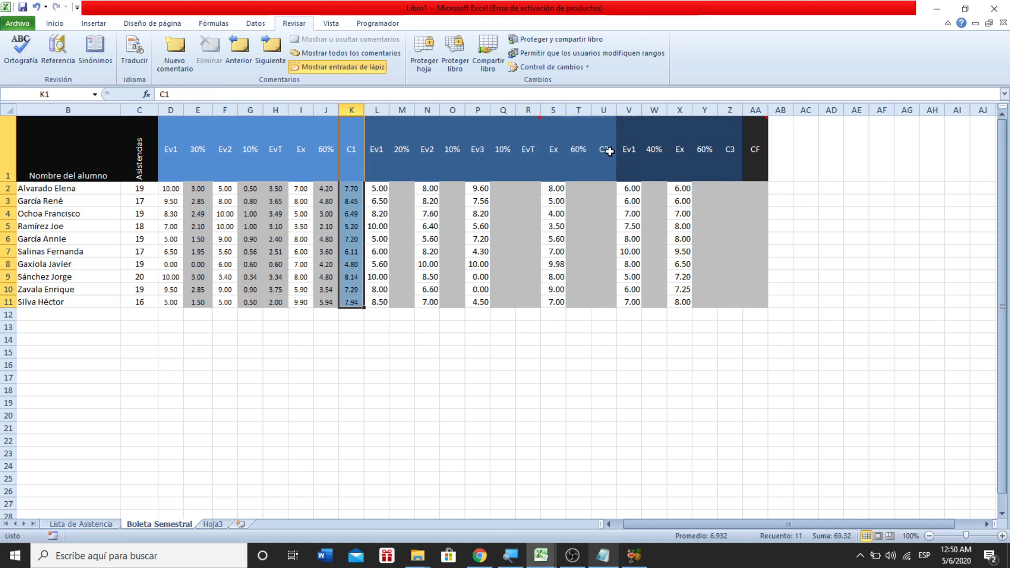
left_click_drag(606, 150, 605, 302)
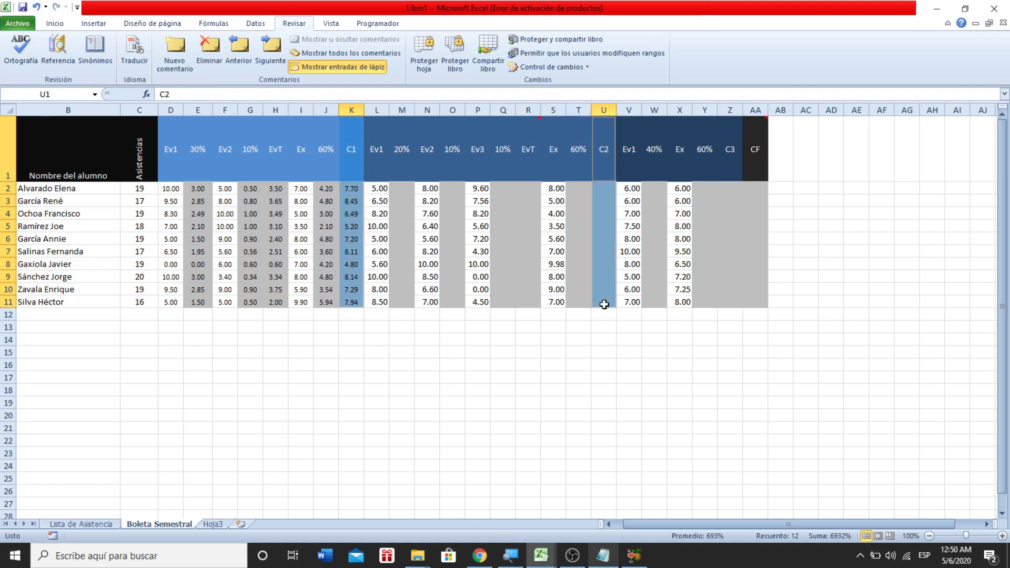
left_click_drag(732, 154, 730, 305)
mouse_move(767, 149)
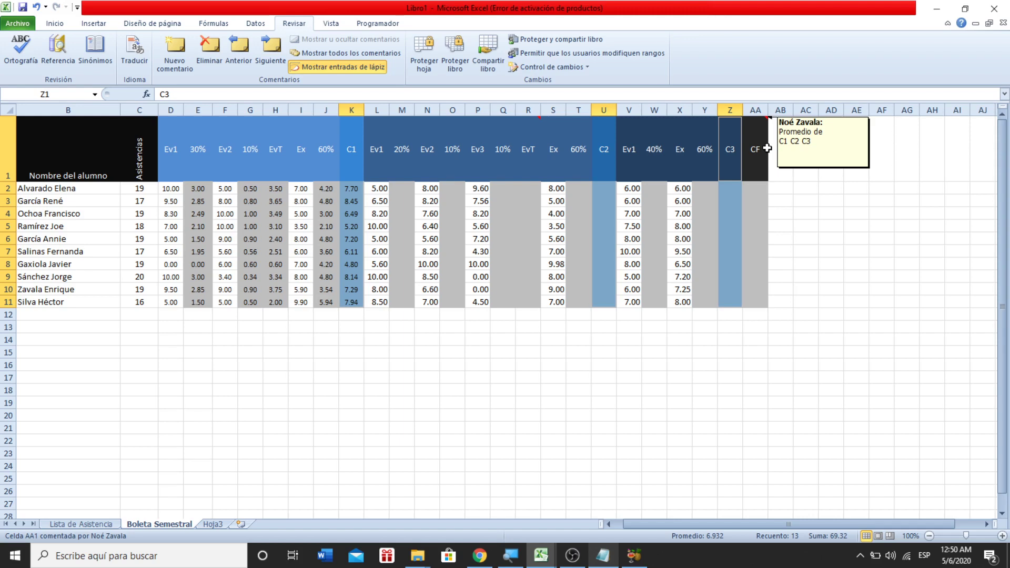
left_click(573, 556)
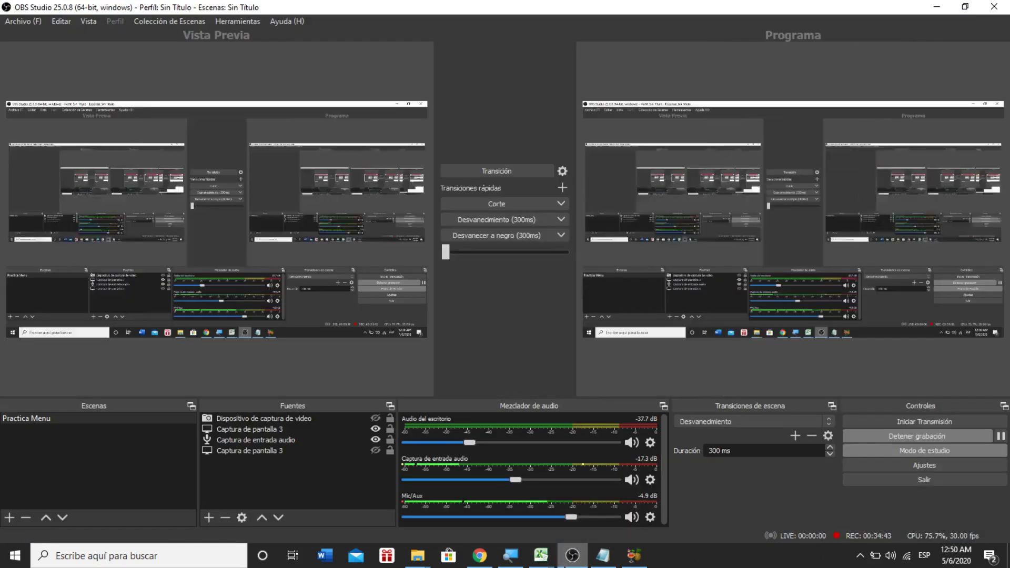